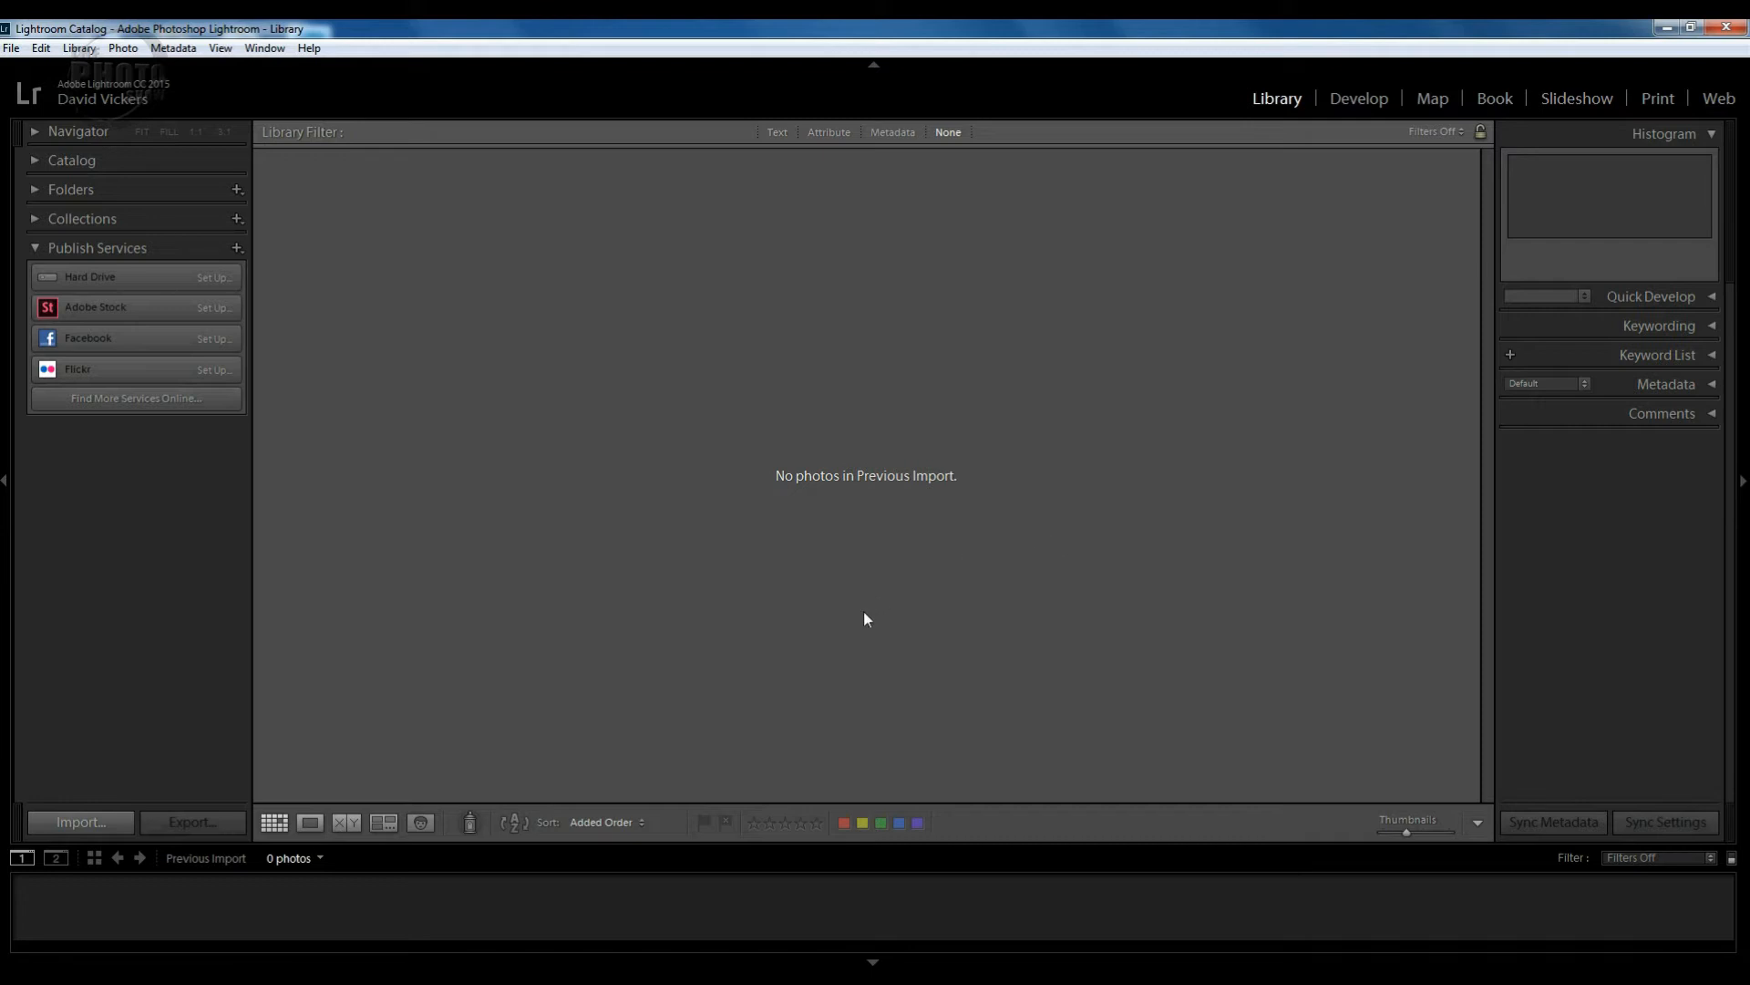
Open the Import dialog with the Lightroom Tutorials folder as source, showing its 22 photos.
{"action": "left_click", "coordinate": [12, 48]}
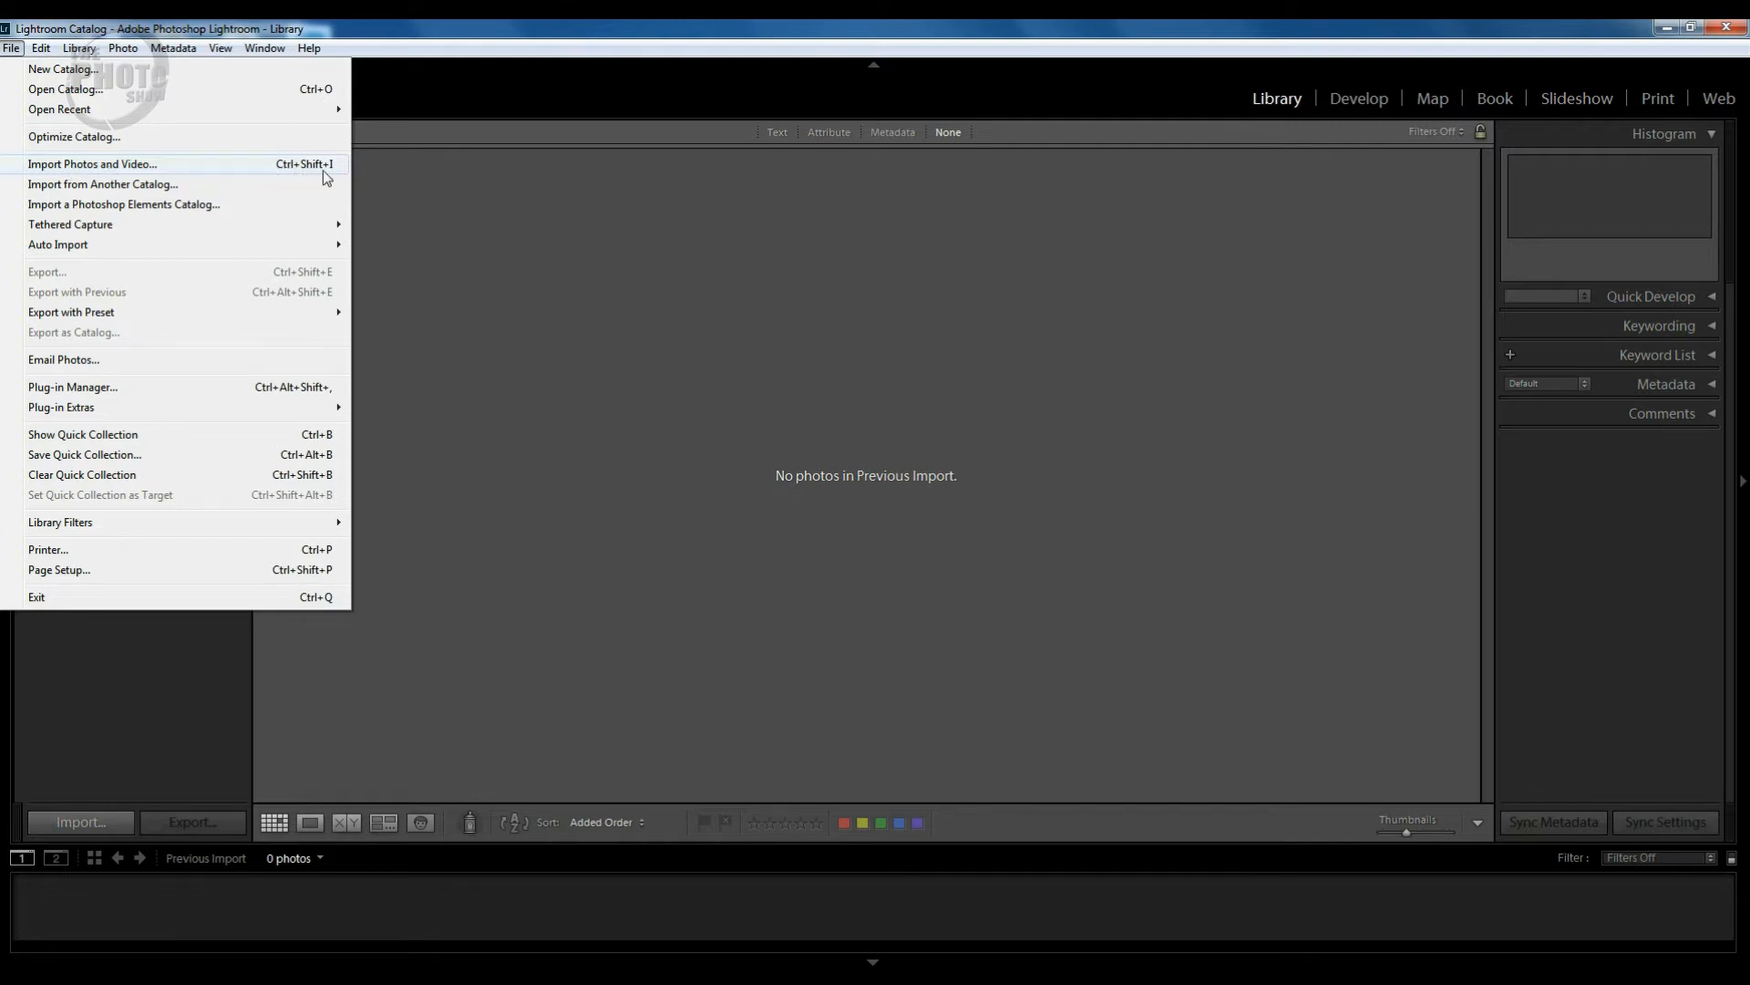
{"action": "left_click", "coordinate": [447, 380]}
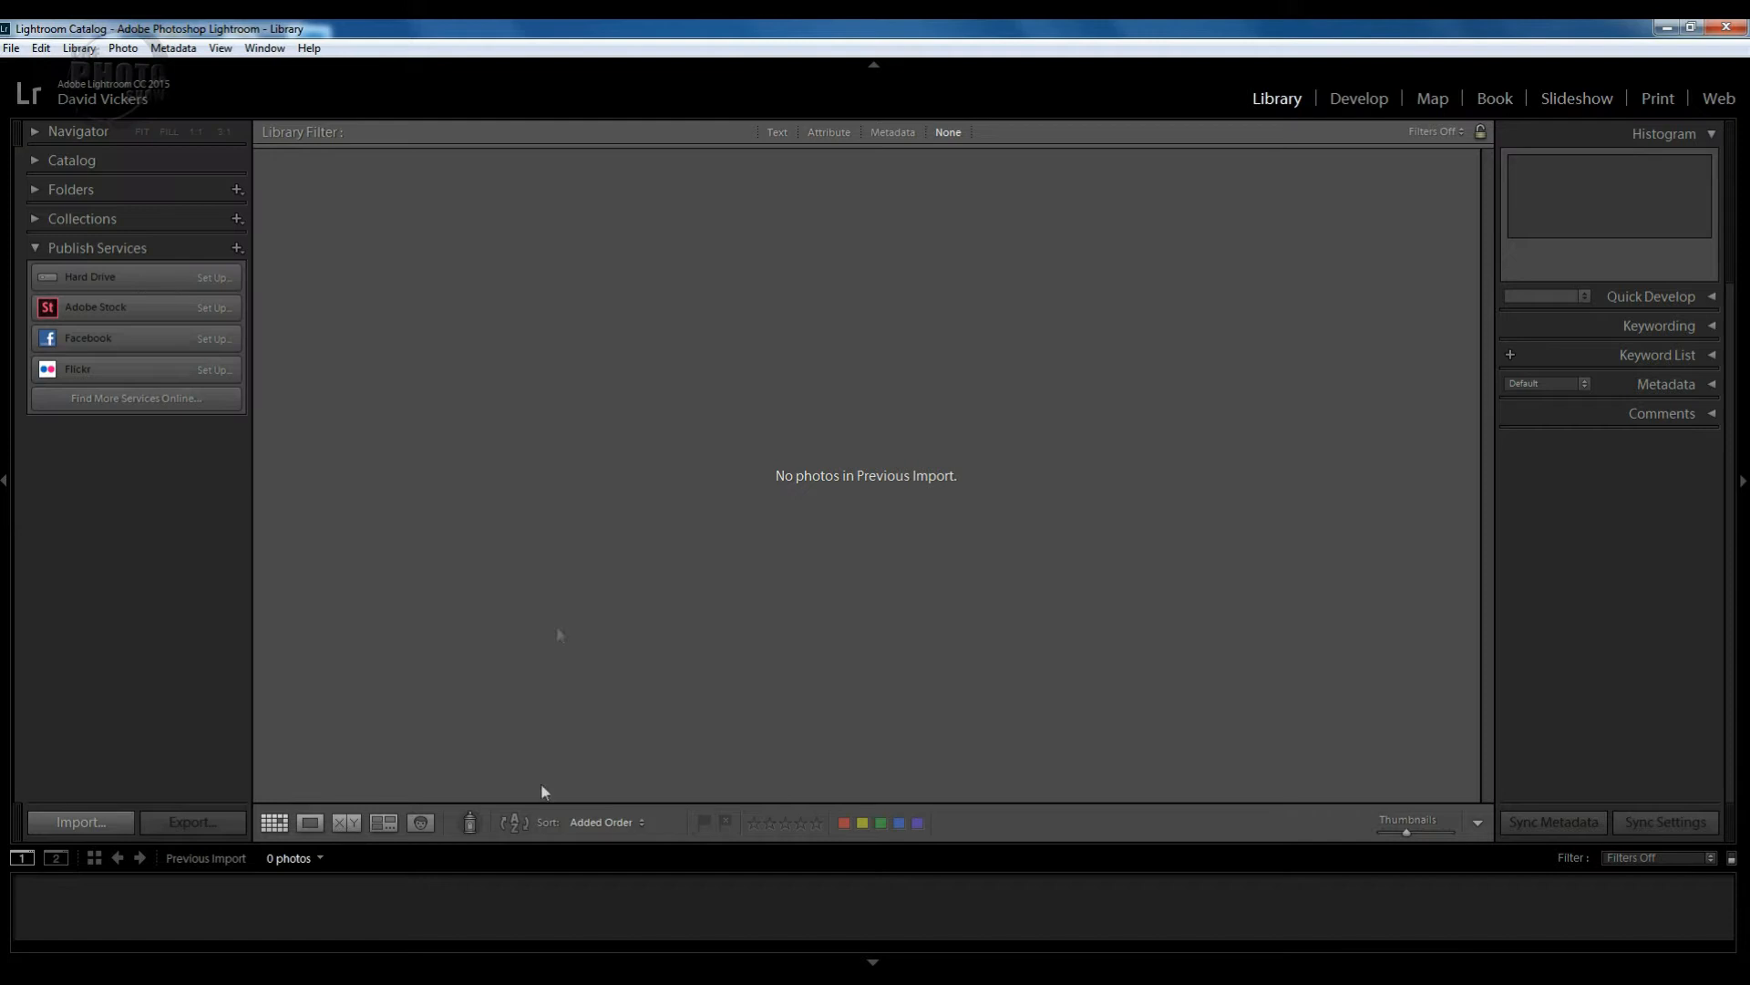
{"action": "left_click", "coordinate": [78, 823]}
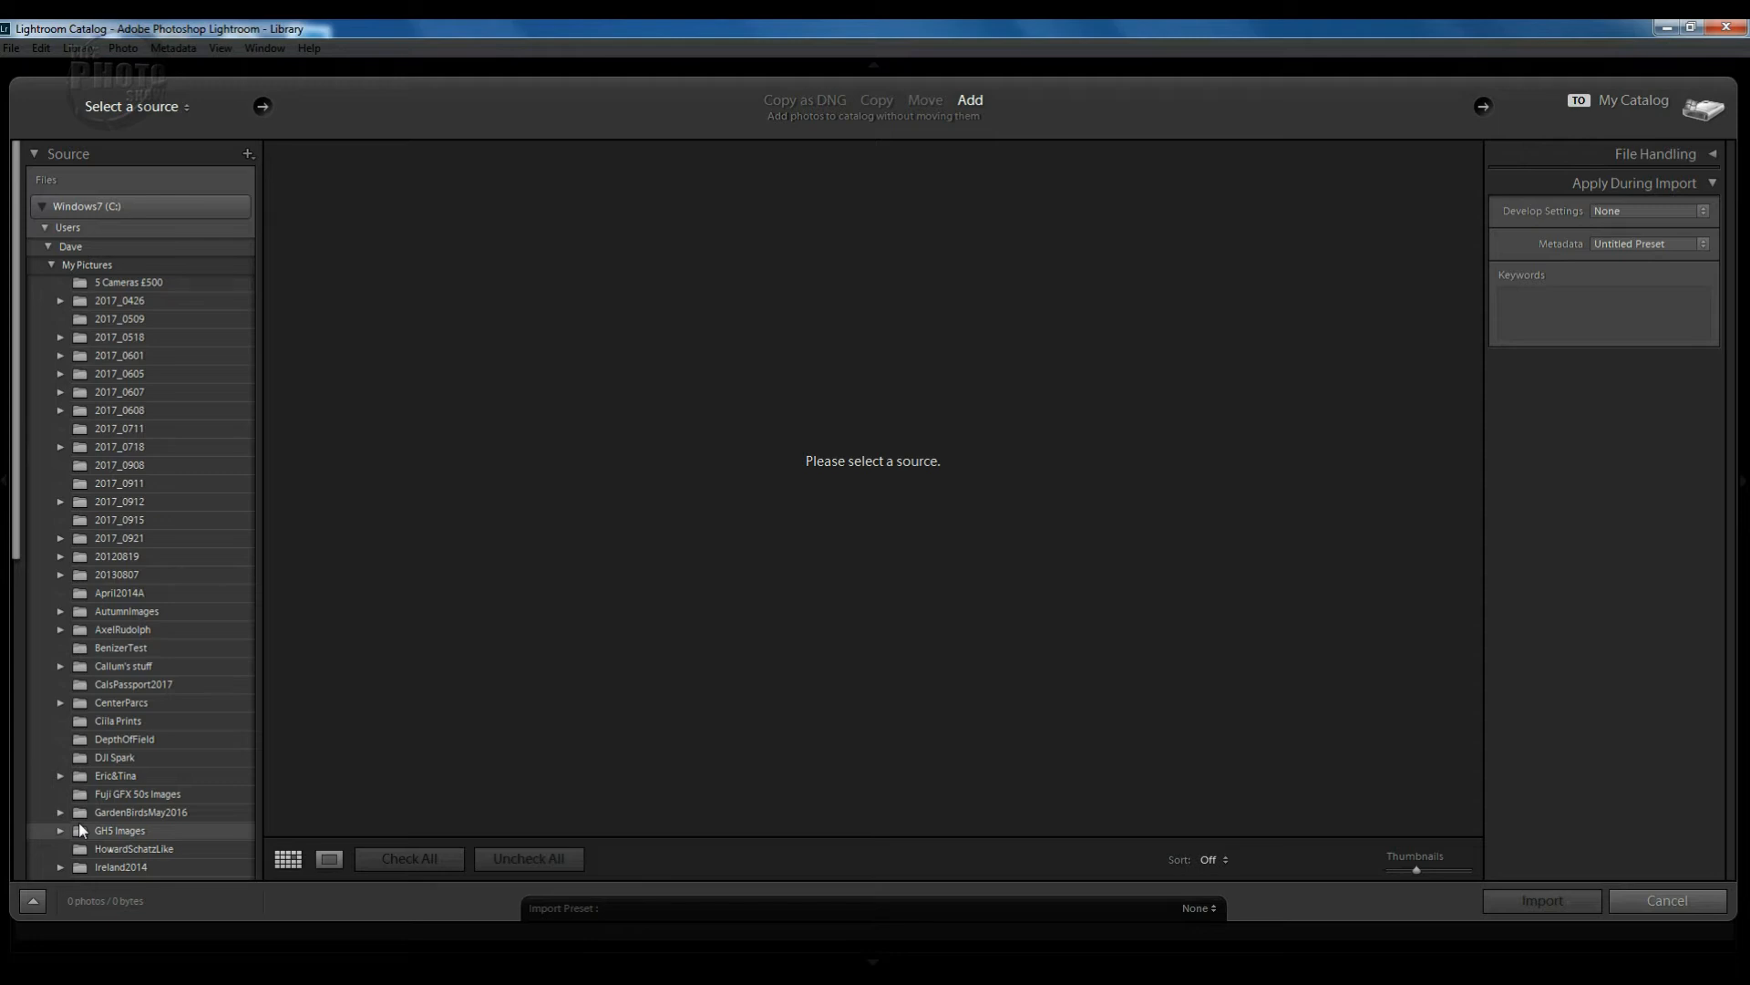
{"action": "scroll", "coordinate": [215, 658], "scroll_direction": "down", "scroll_amount": 6}
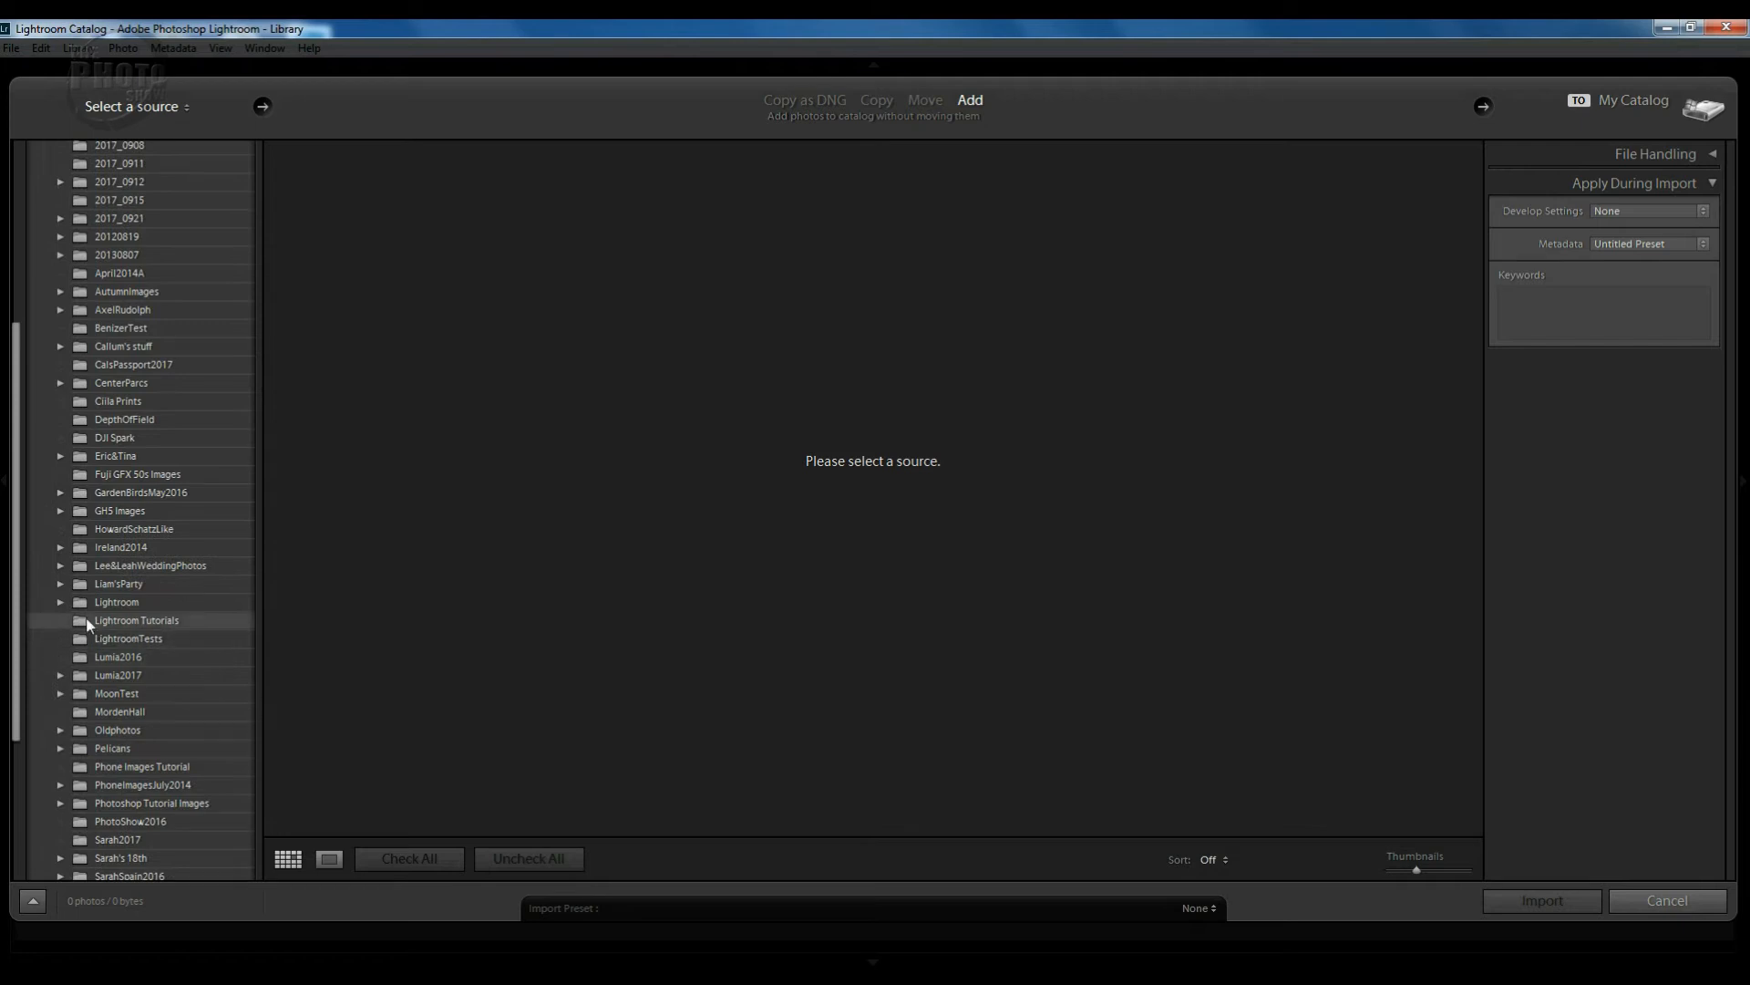
{"action": "left_click", "coordinate": [83, 623]}
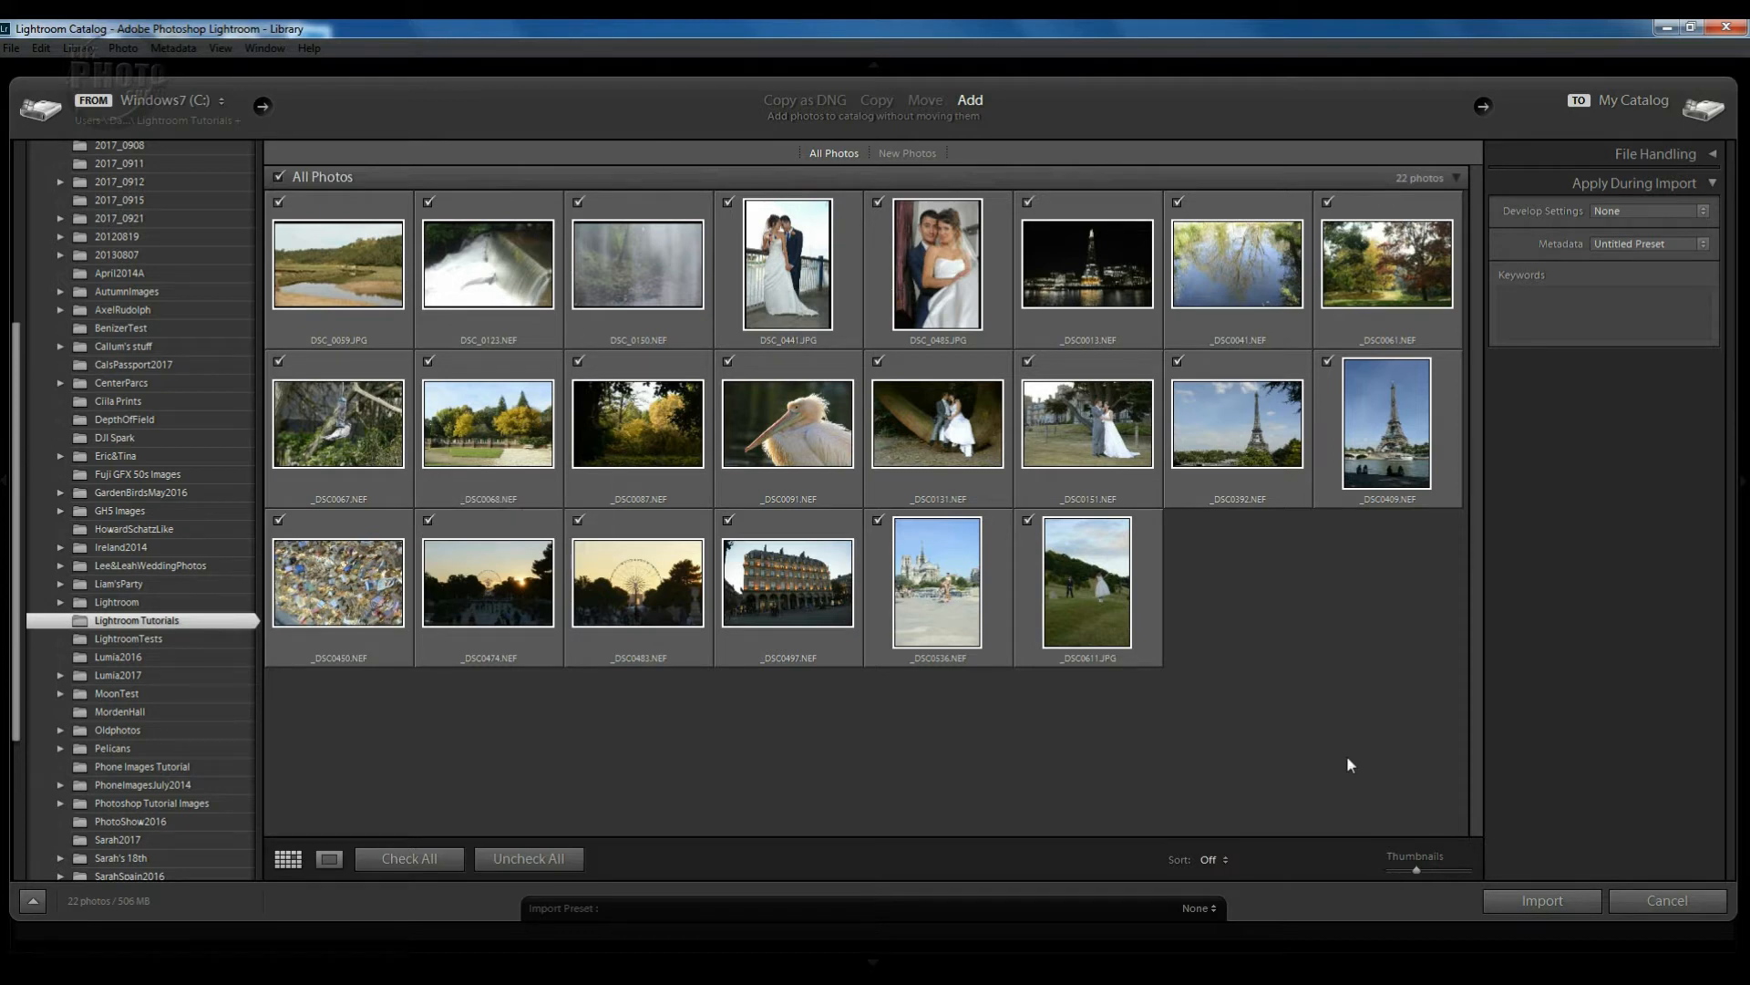
{"action": "left_click", "coordinate": [428, 203]}
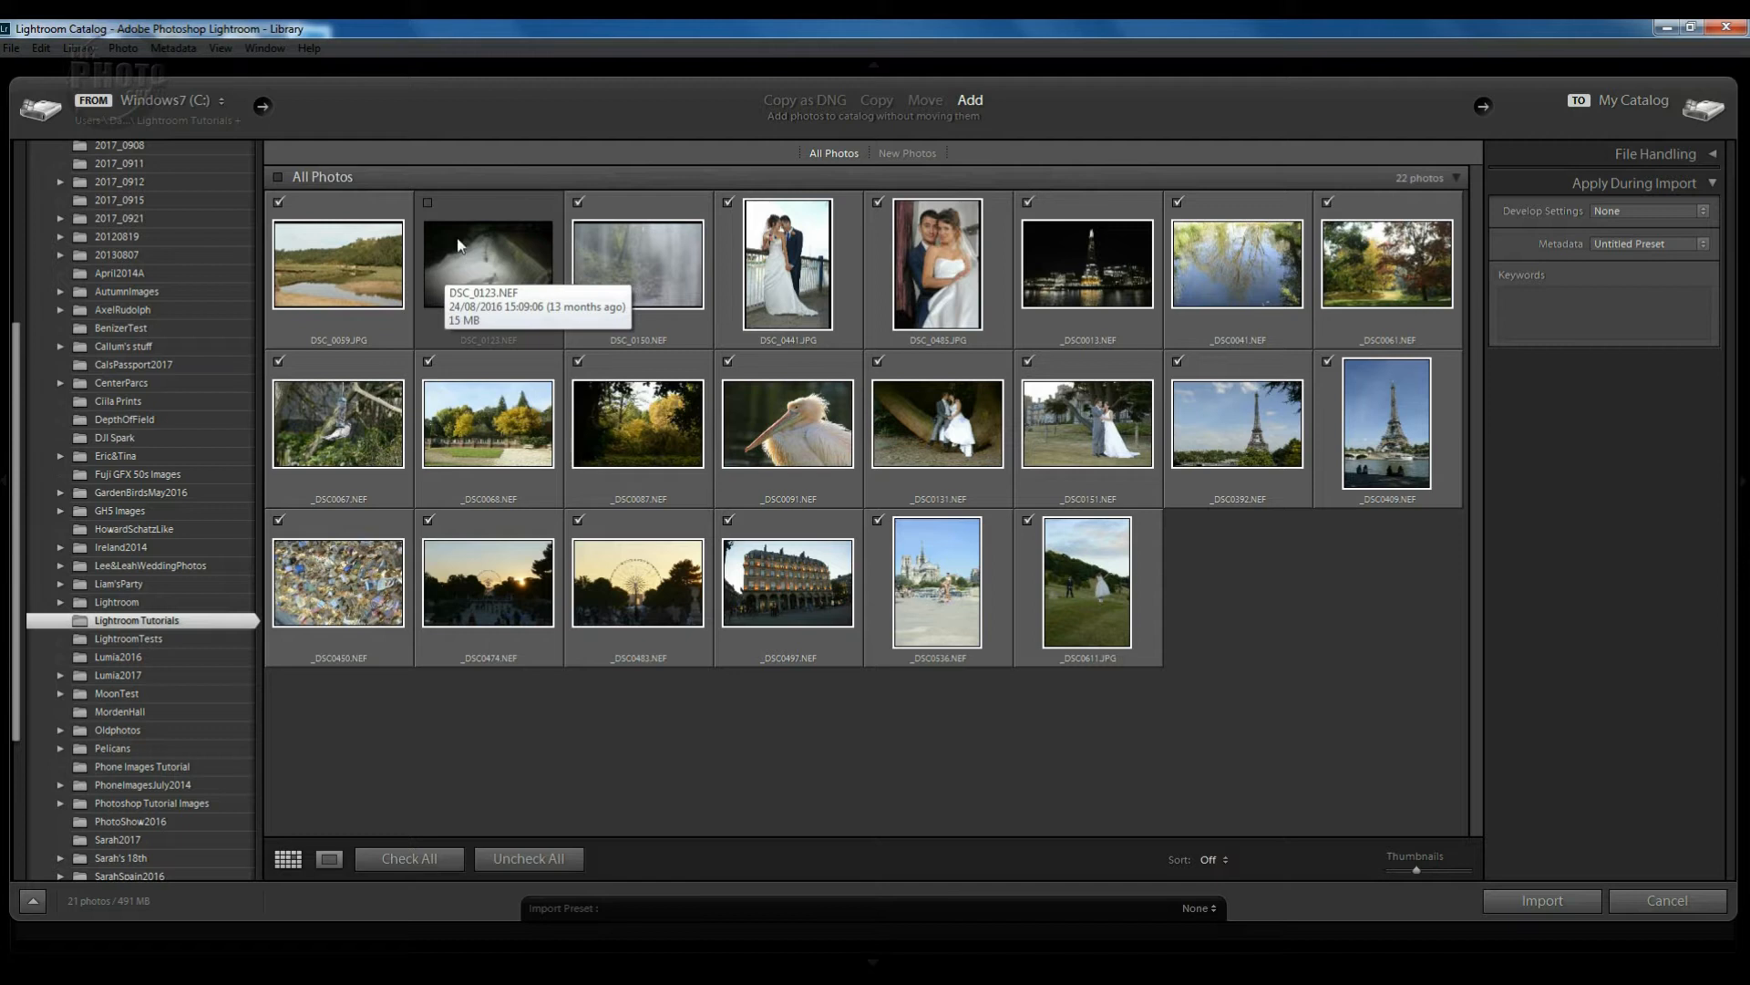
{"action": "left_click", "coordinate": [428, 203]}
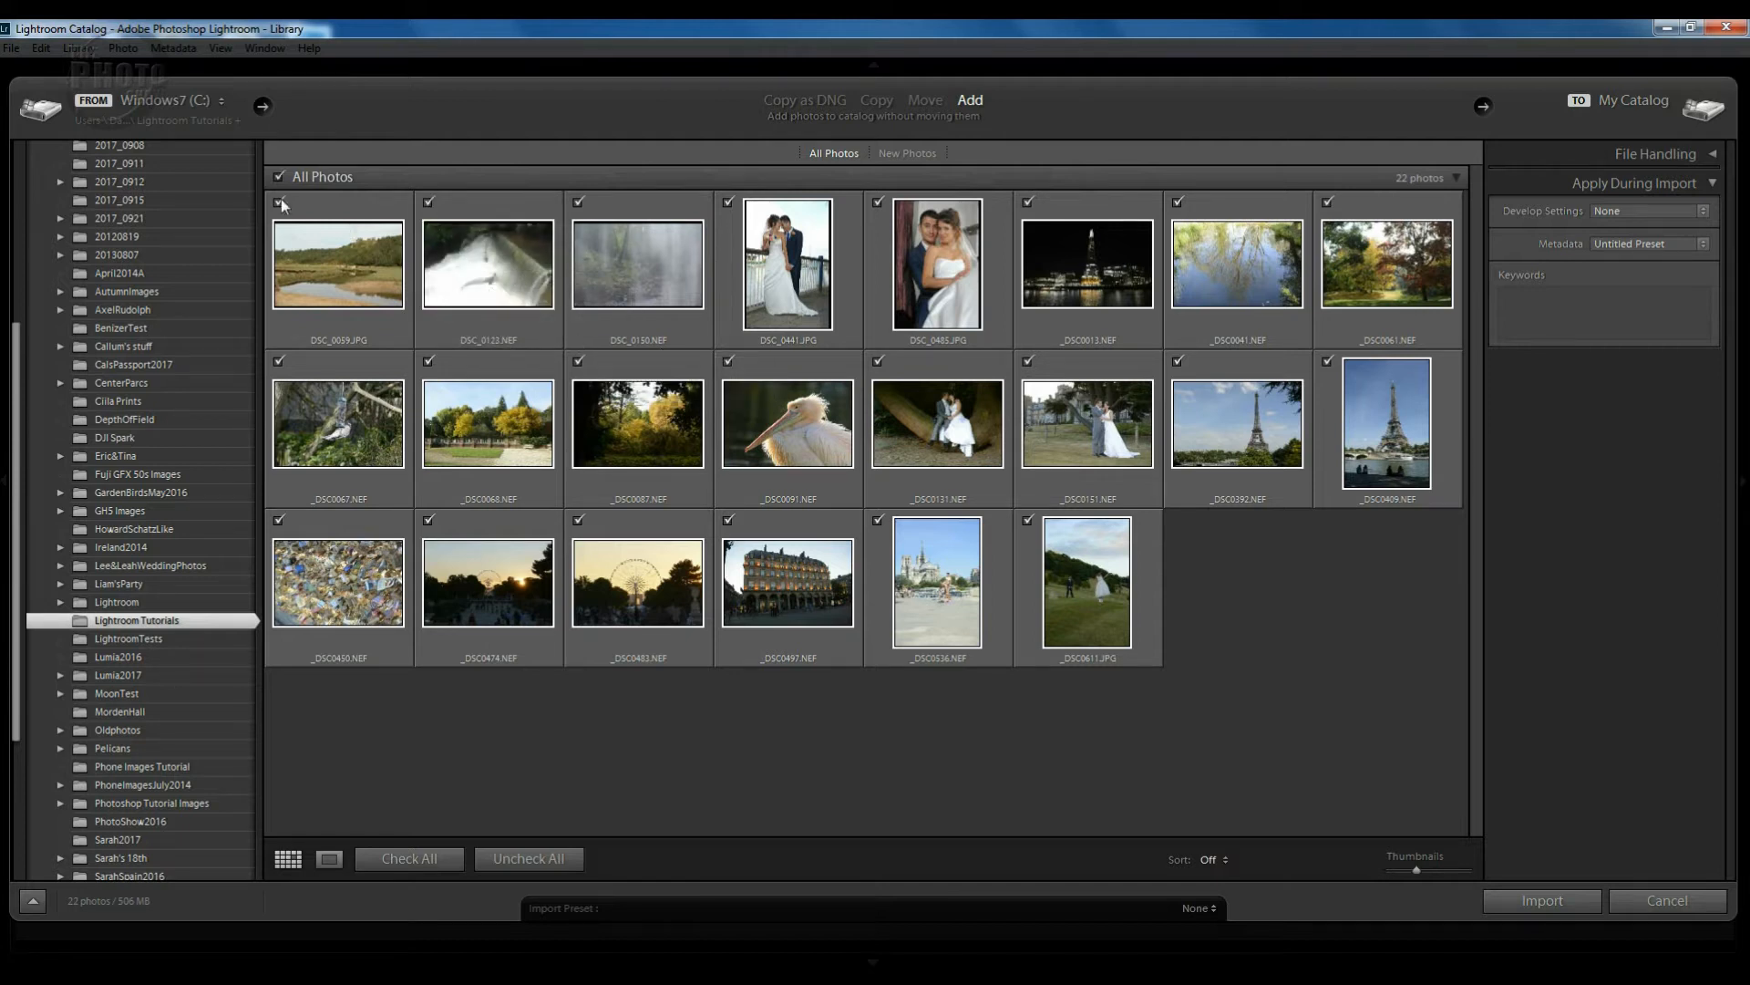
{"action": "left_click", "coordinate": [729, 202]}
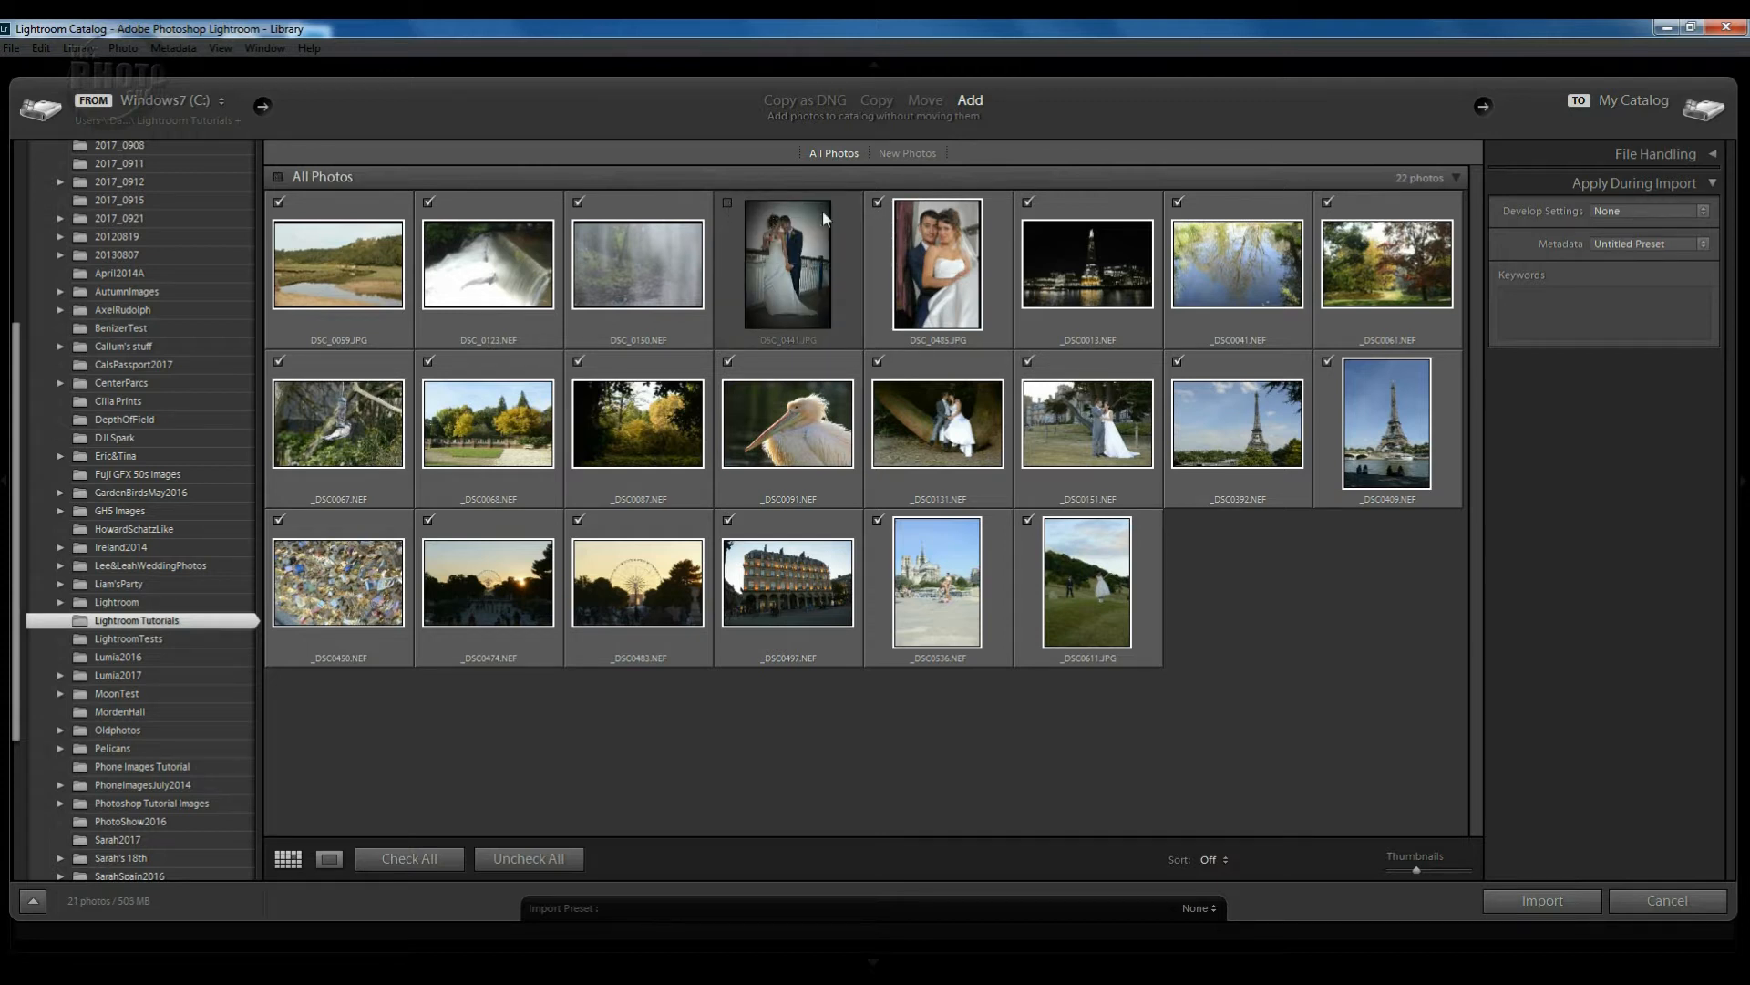
{"action": "left_click", "coordinate": [878, 203]}
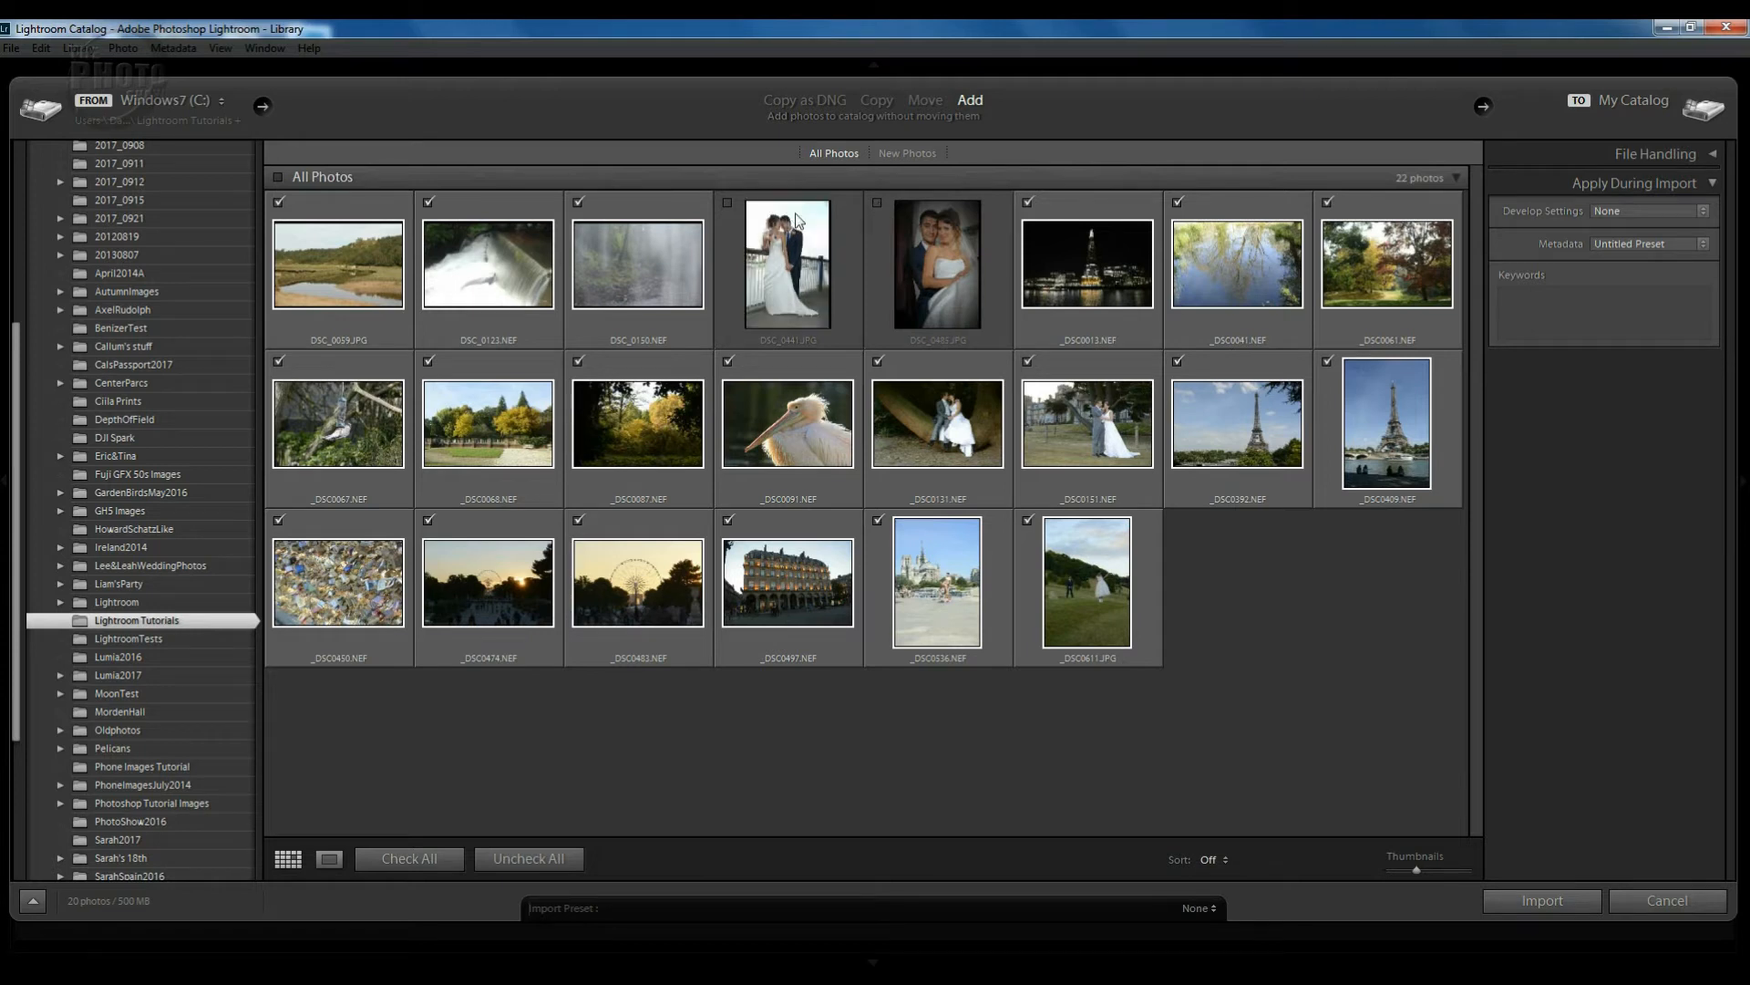
{"action": "left_click", "coordinate": [726, 203]}
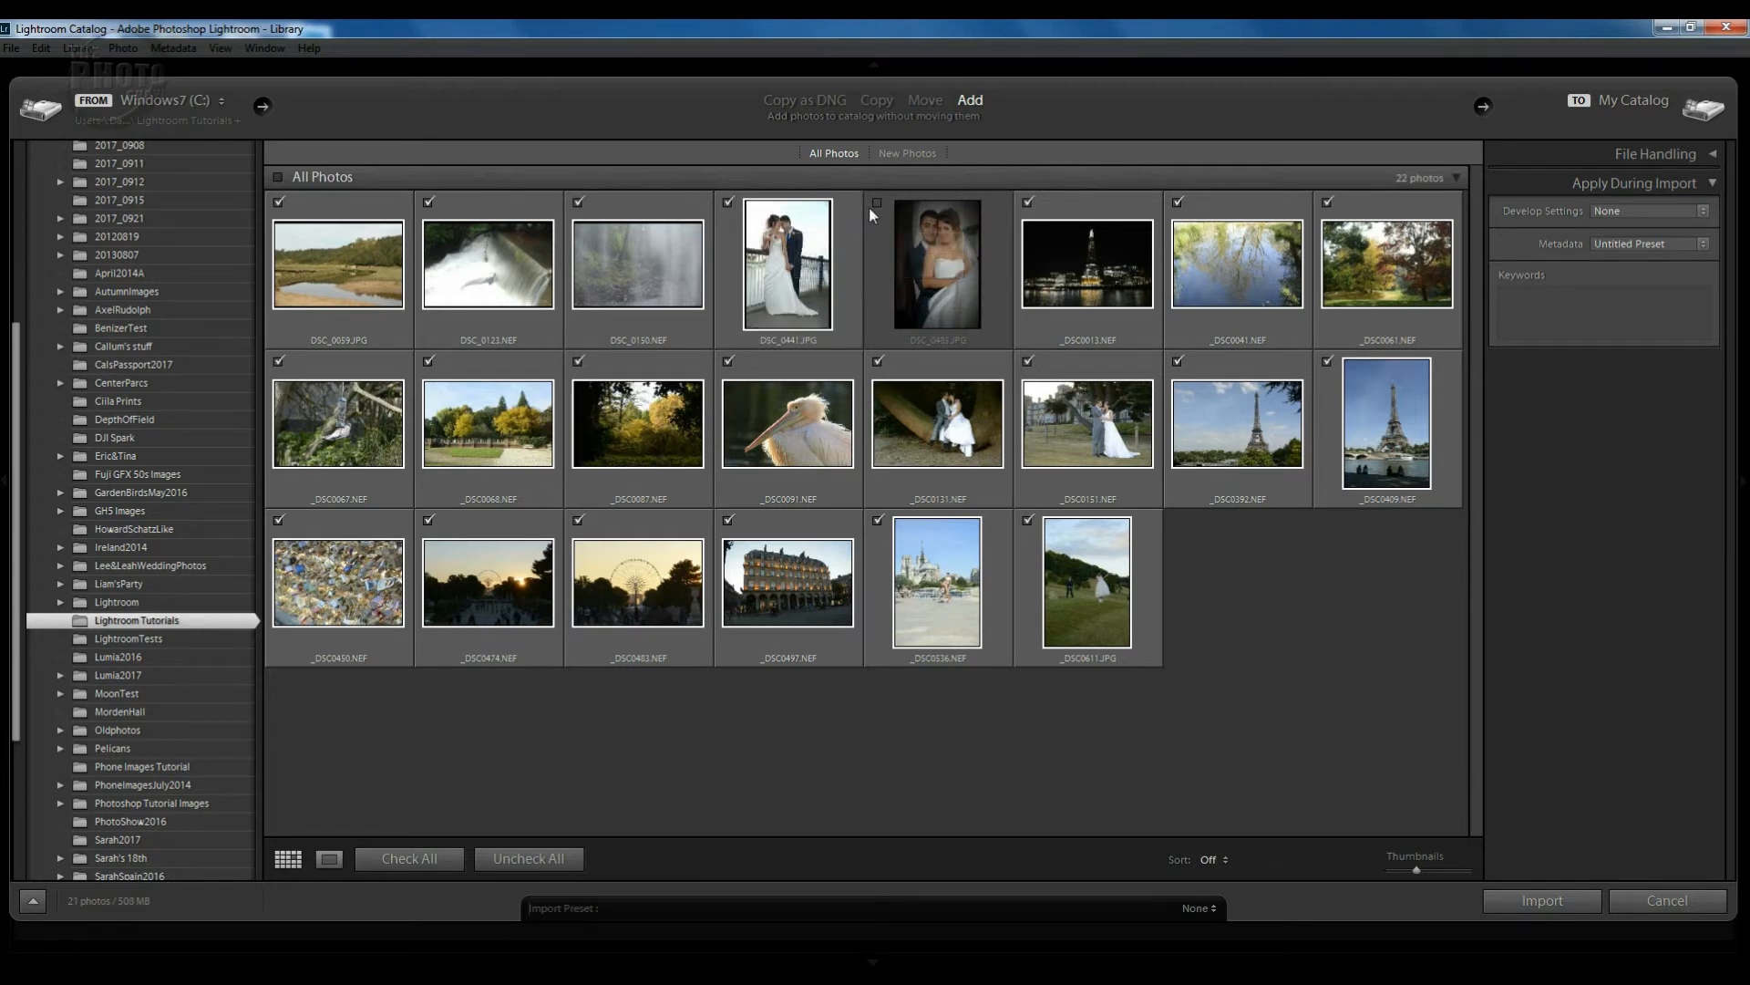
{"action": "left_click", "coordinate": [877, 203]}
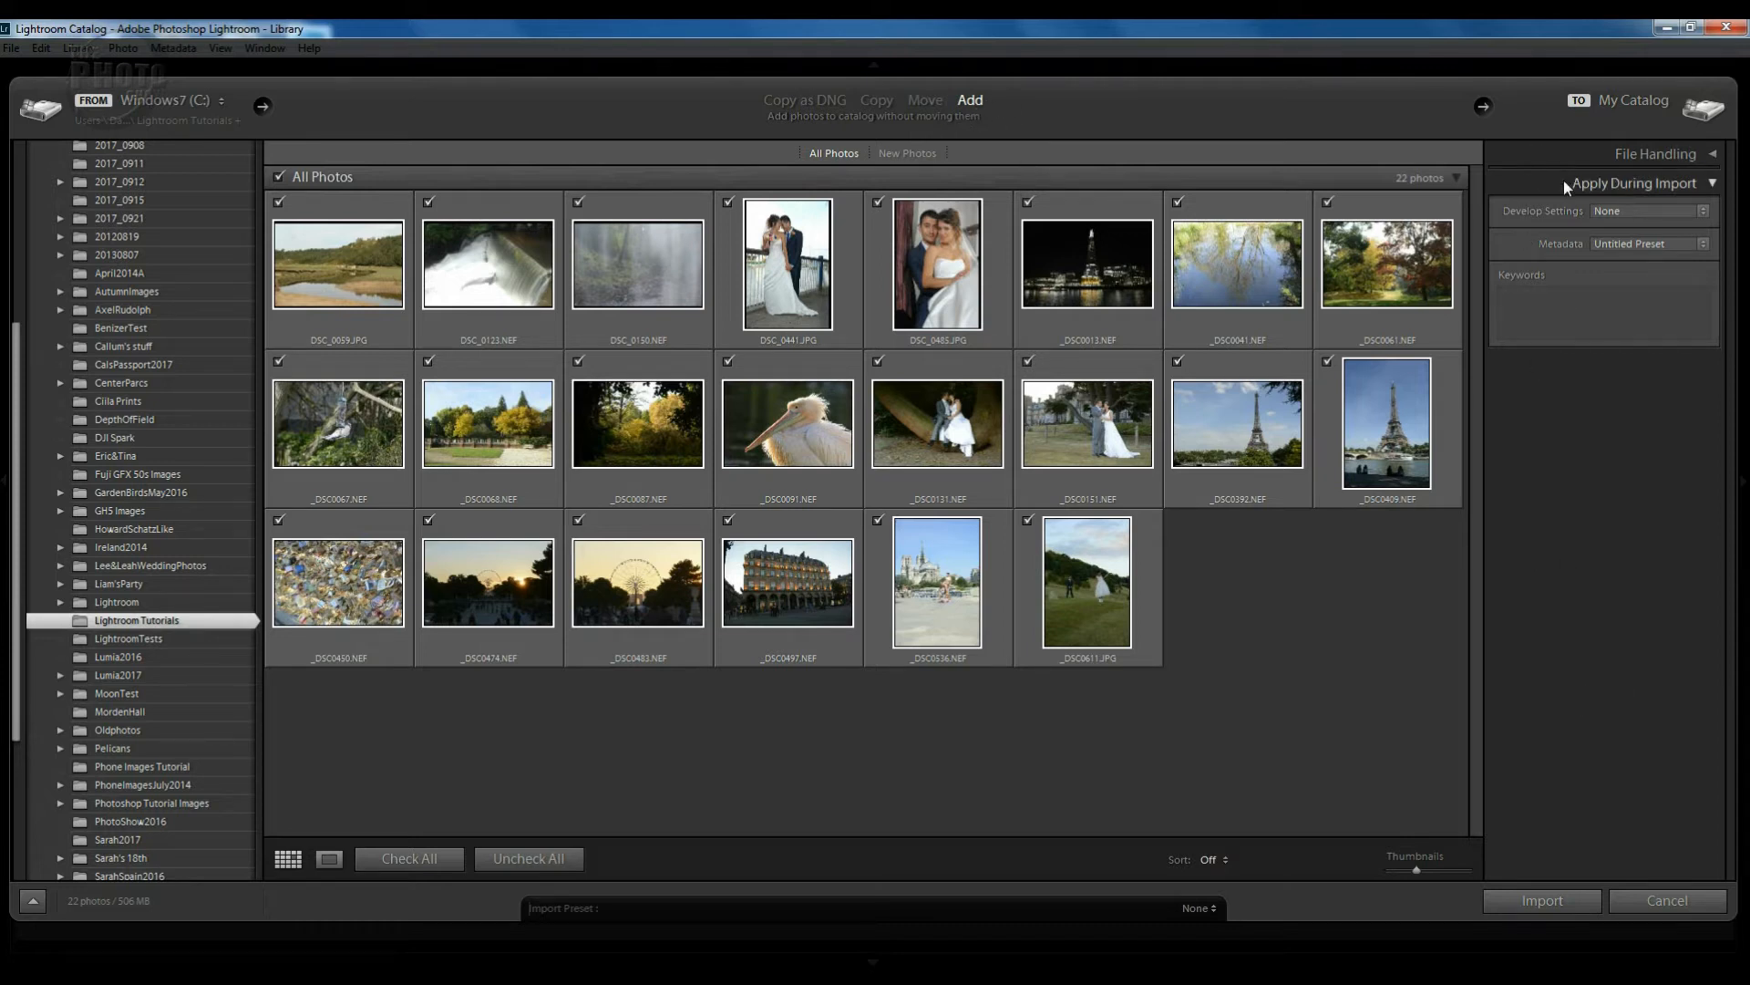
Expand File Handling and choose New... from the Apply During Import Metadata preset list.
{"action": "left_click", "coordinate": [1713, 157]}
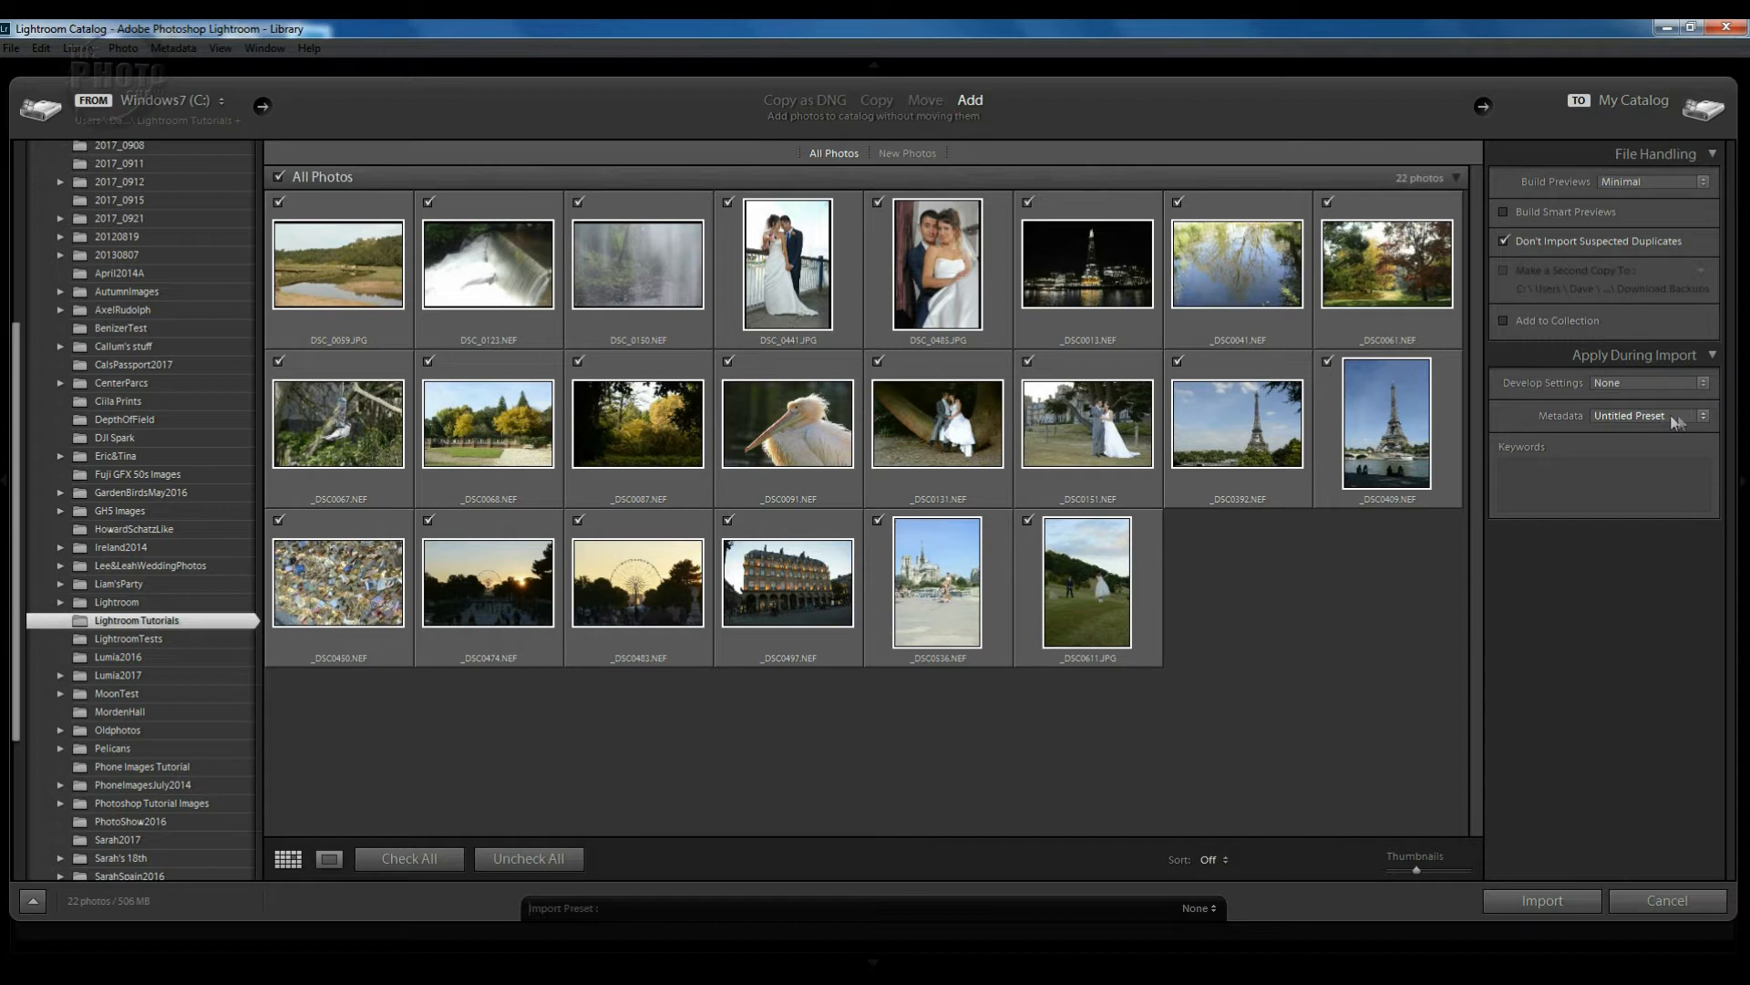
{"action": "left_click", "coordinate": [1517, 473]}
{"action": "left_click", "coordinate": [1666, 419]}
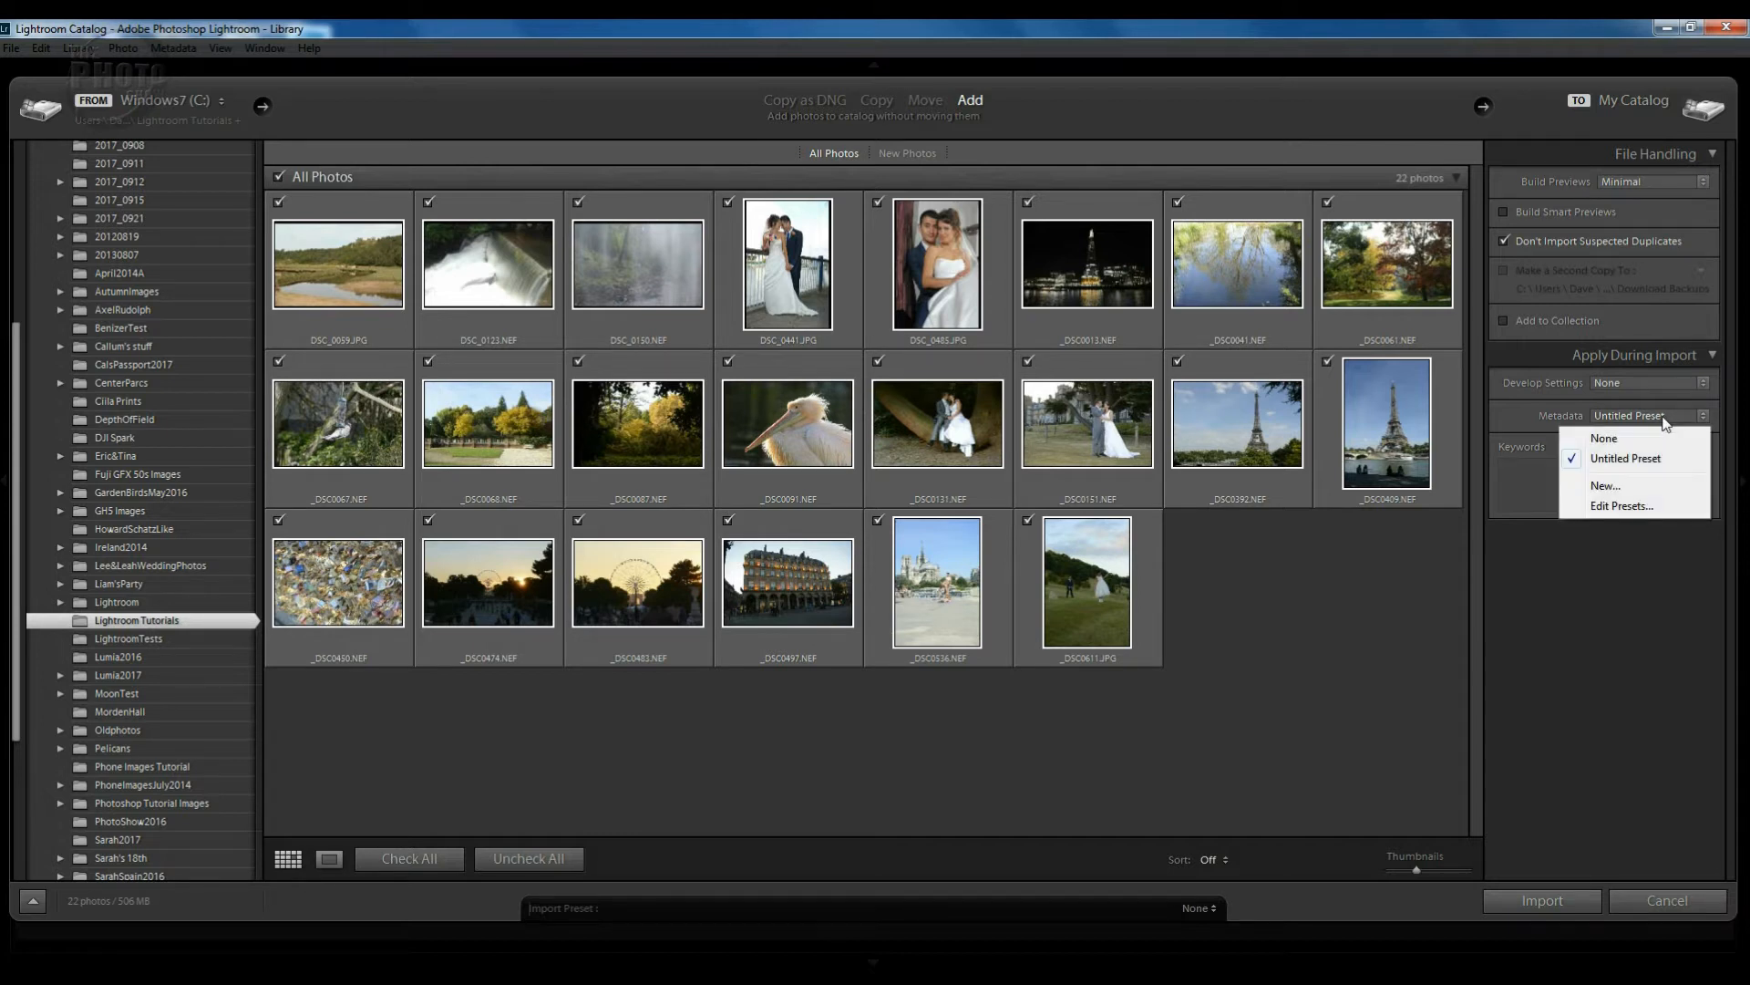
{"action": "left_click", "coordinate": [1604, 486]}
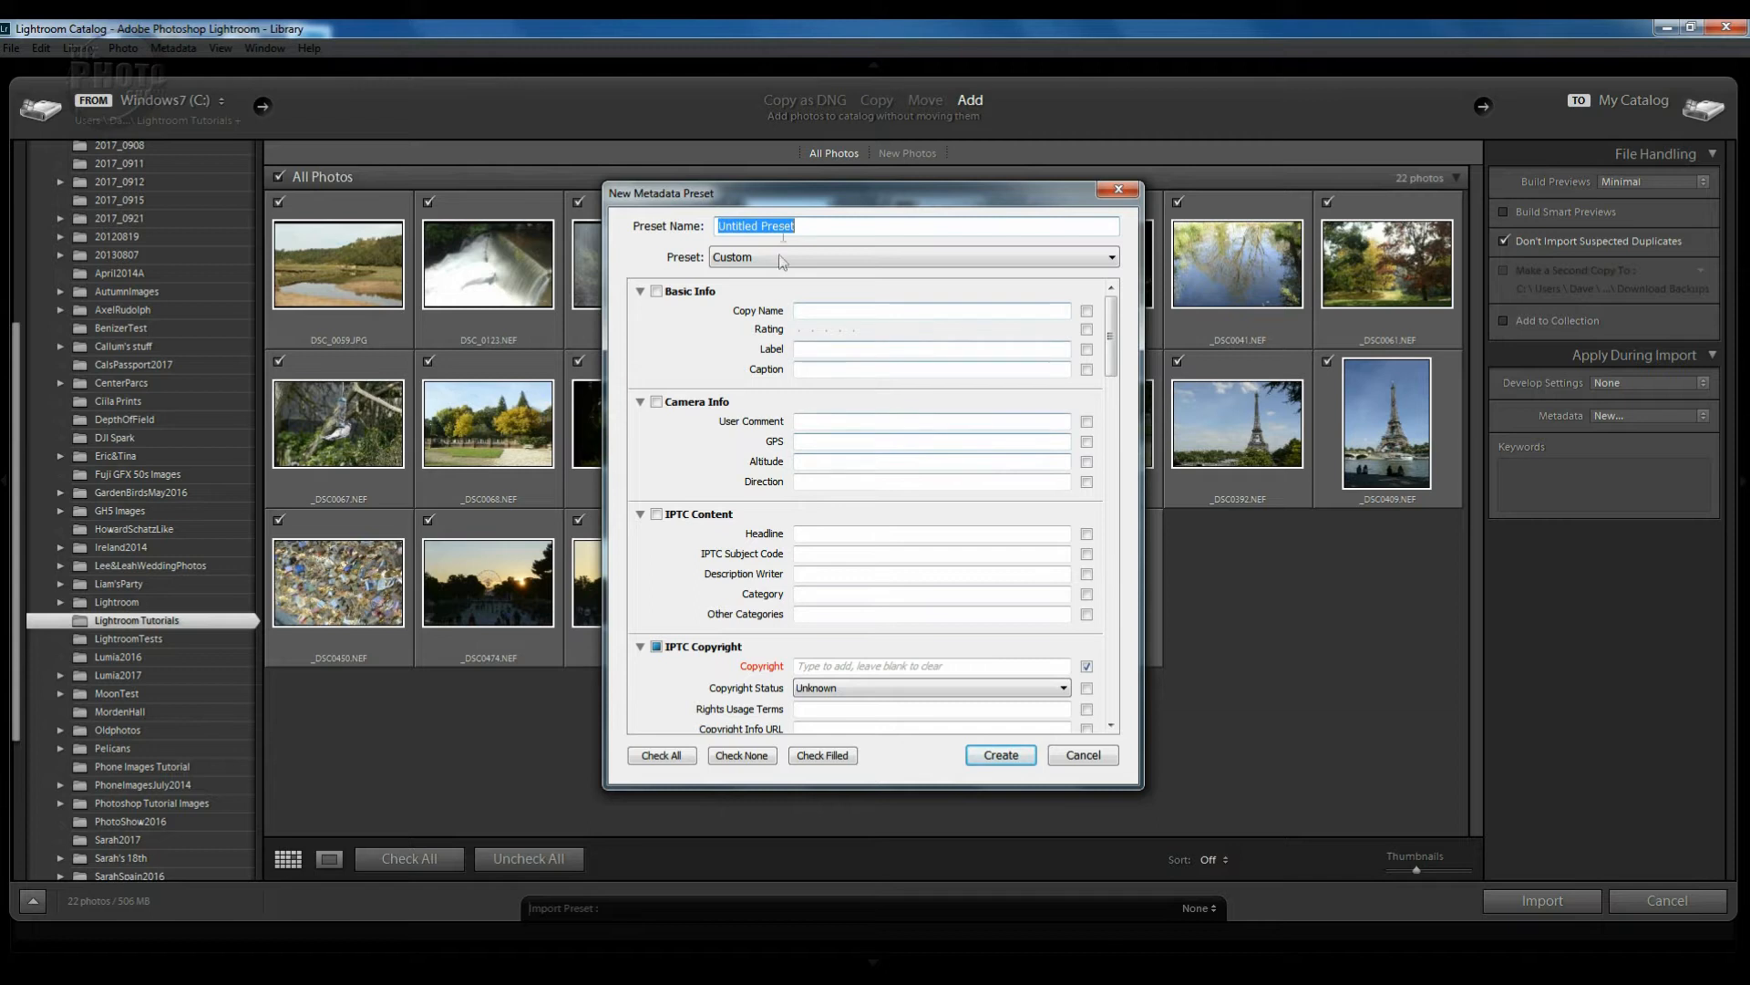
Create metadata preset 'Lightroom Toutorials' with the photographer's name as the copyright notice.
{"action": "type", "text": "Lightroom Toutorials"}
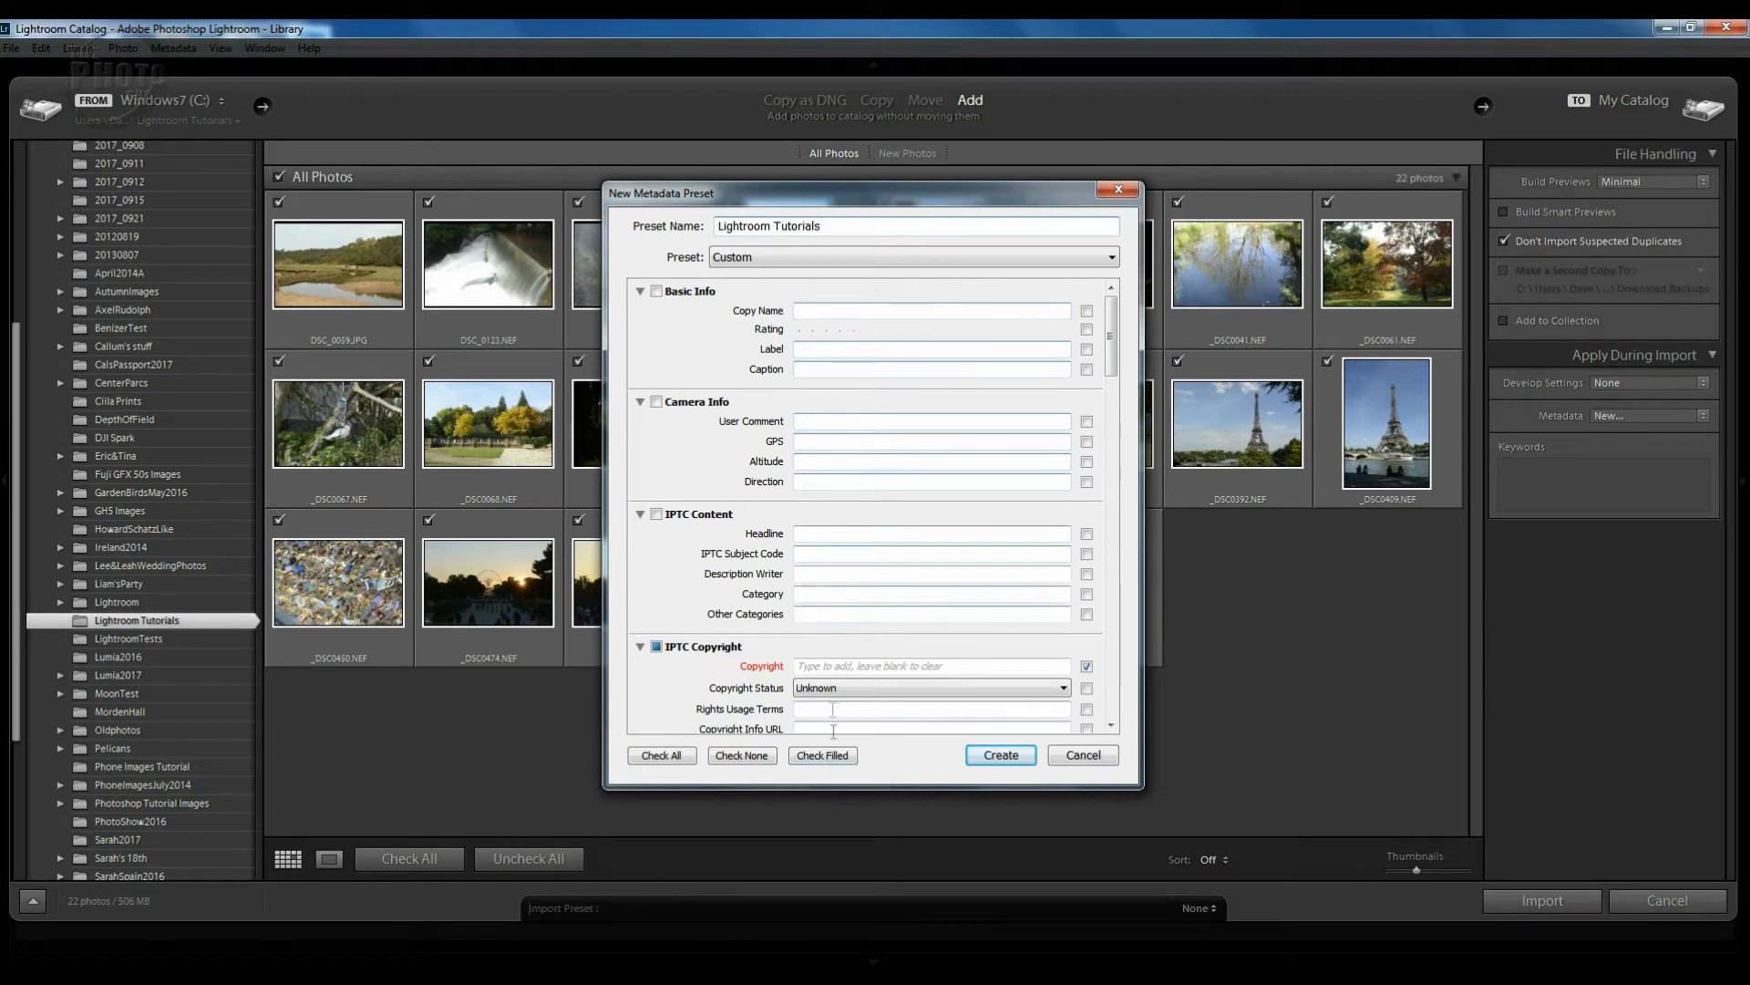
{"action": "left_click", "coordinate": [824, 666]}
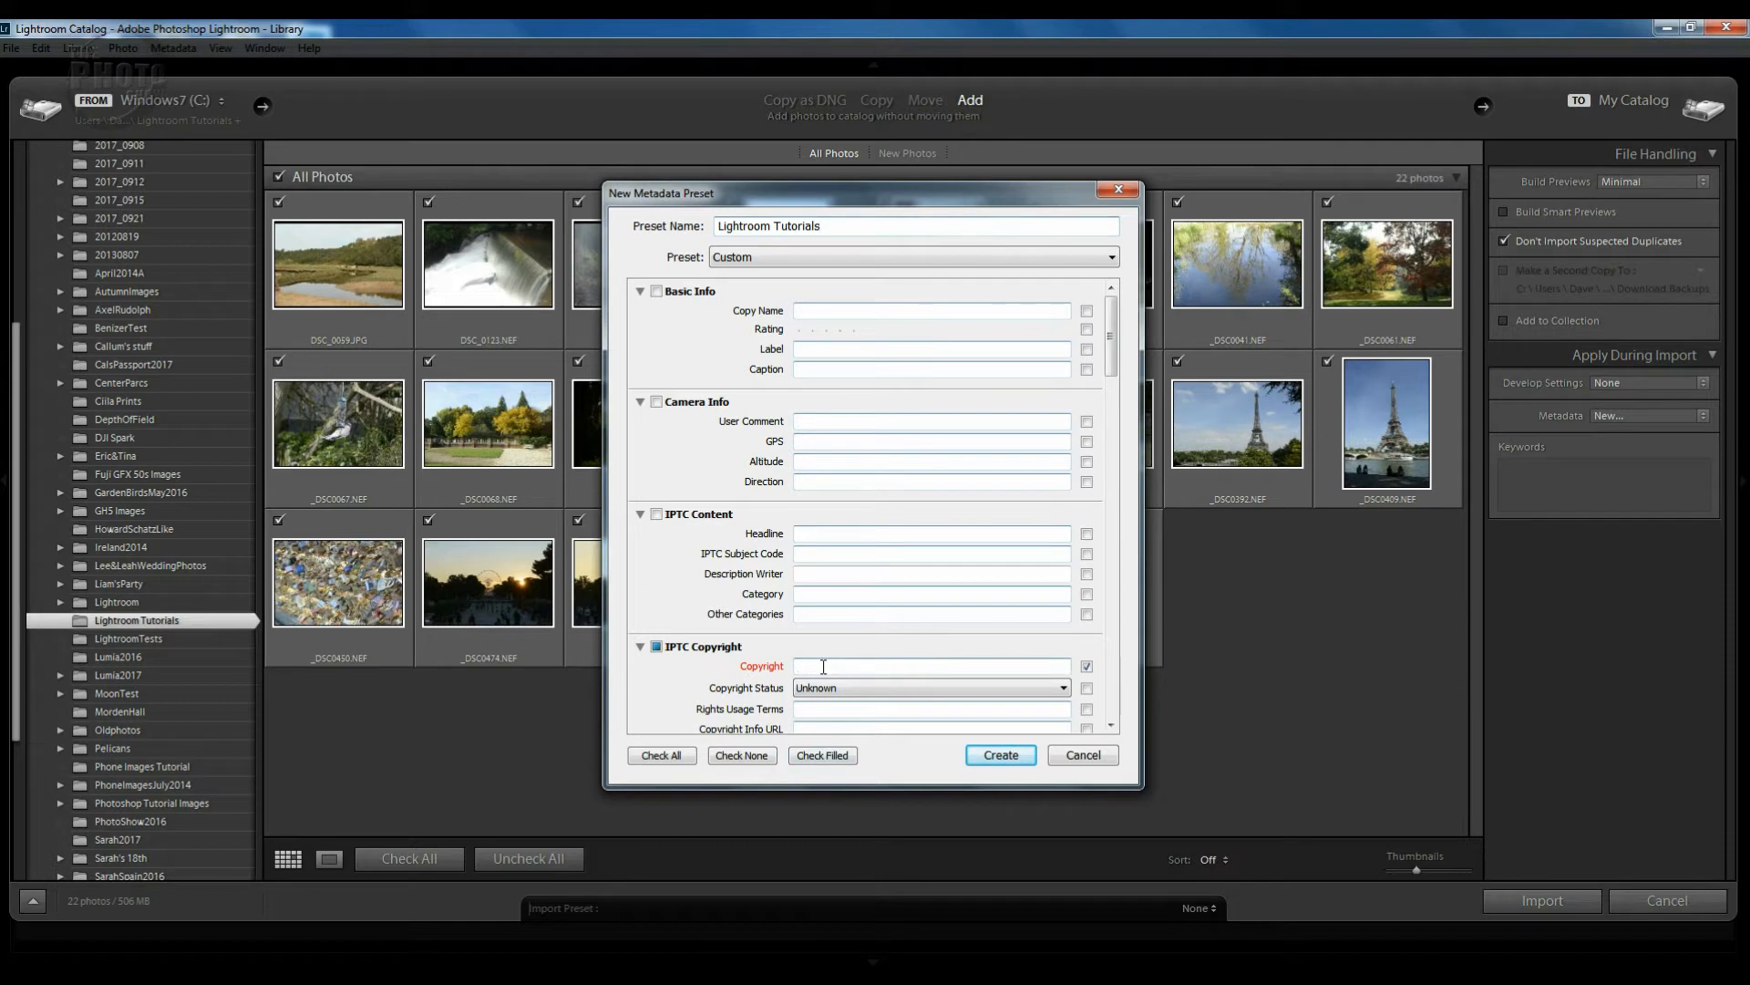
{"action": "type", "text": "Dave Vickers"}
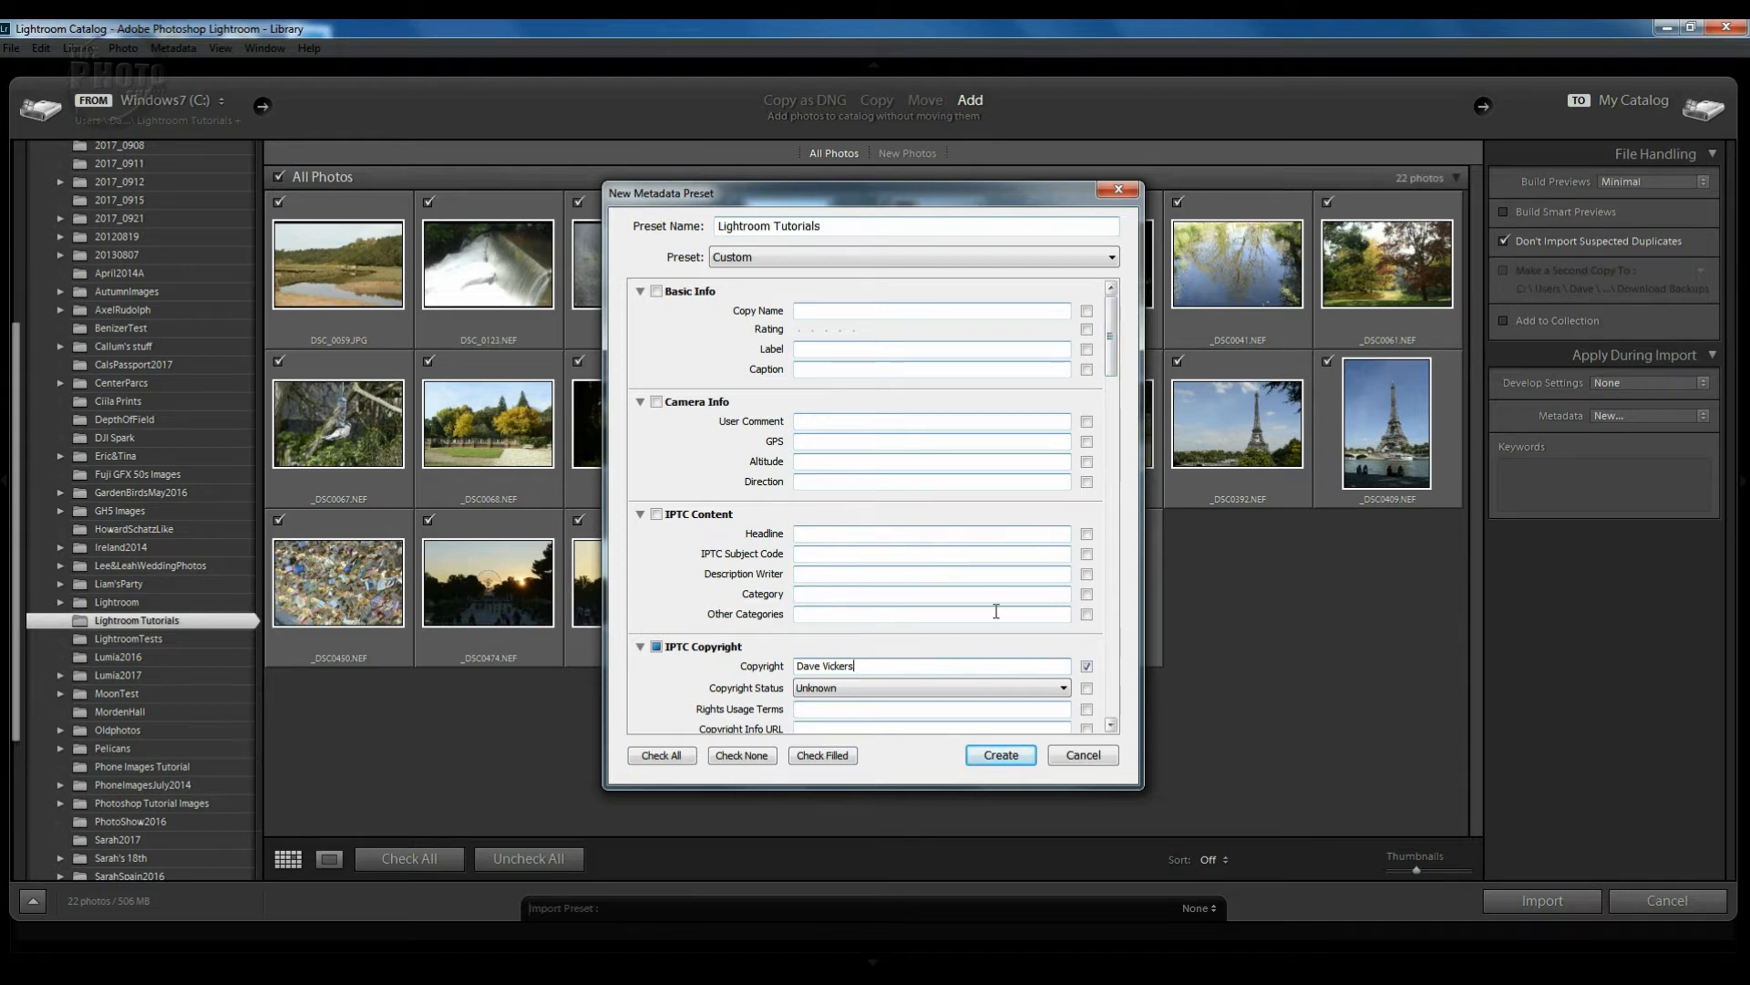
{"action": "left_click", "coordinate": [1003, 756]}
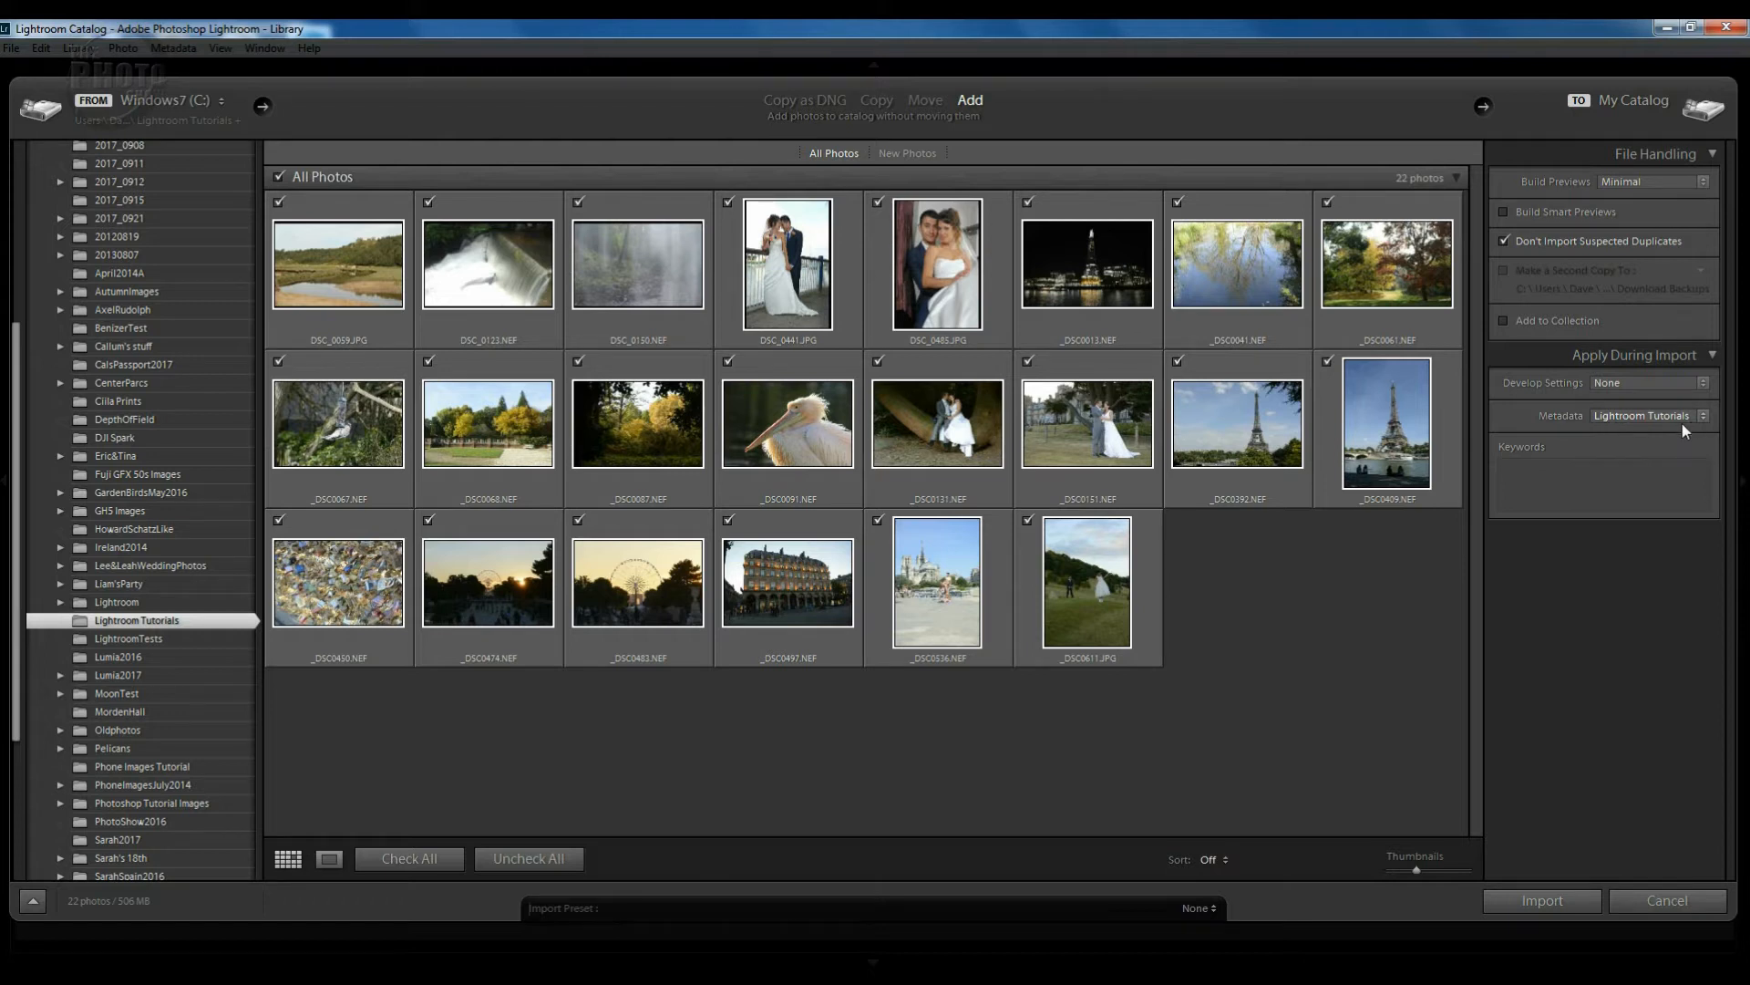
Enter the import keywords 'Lightroom,tuorials' under Apply During Import.
{"action": "left_click", "coordinate": [1529, 478]}
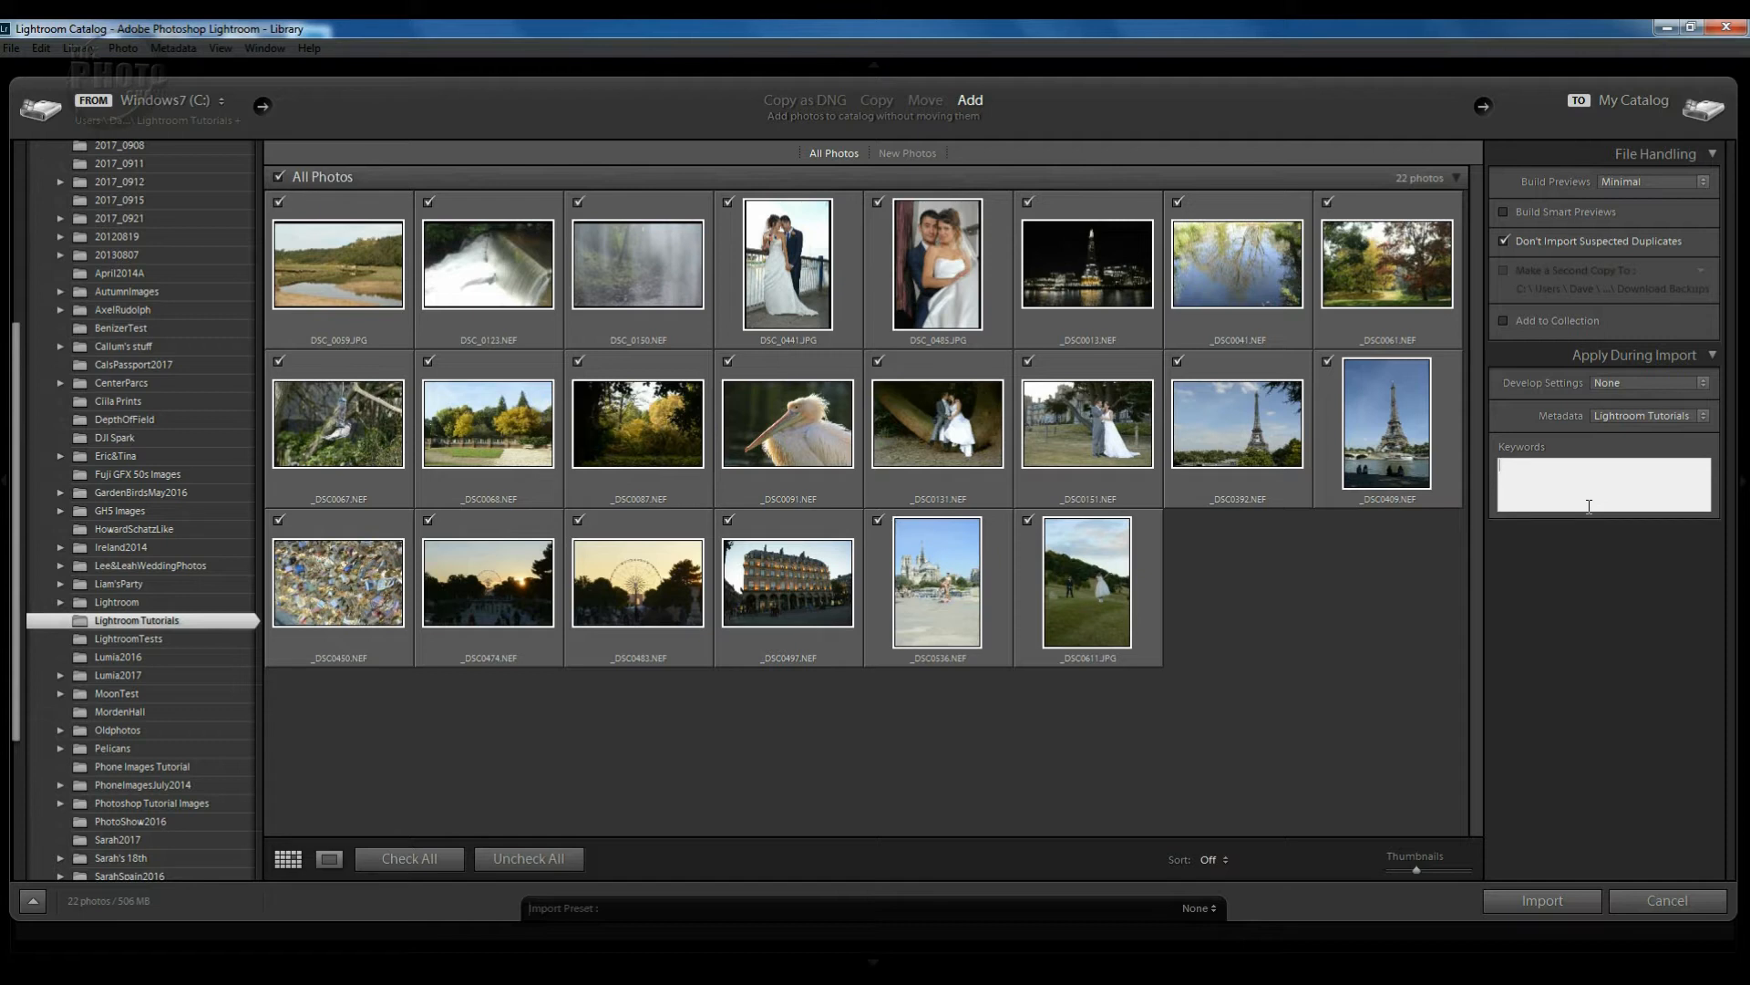
{"action": "type", "text": "Lightroom,tuorials"}
{"action": "left_click", "coordinate": [1645, 560]}
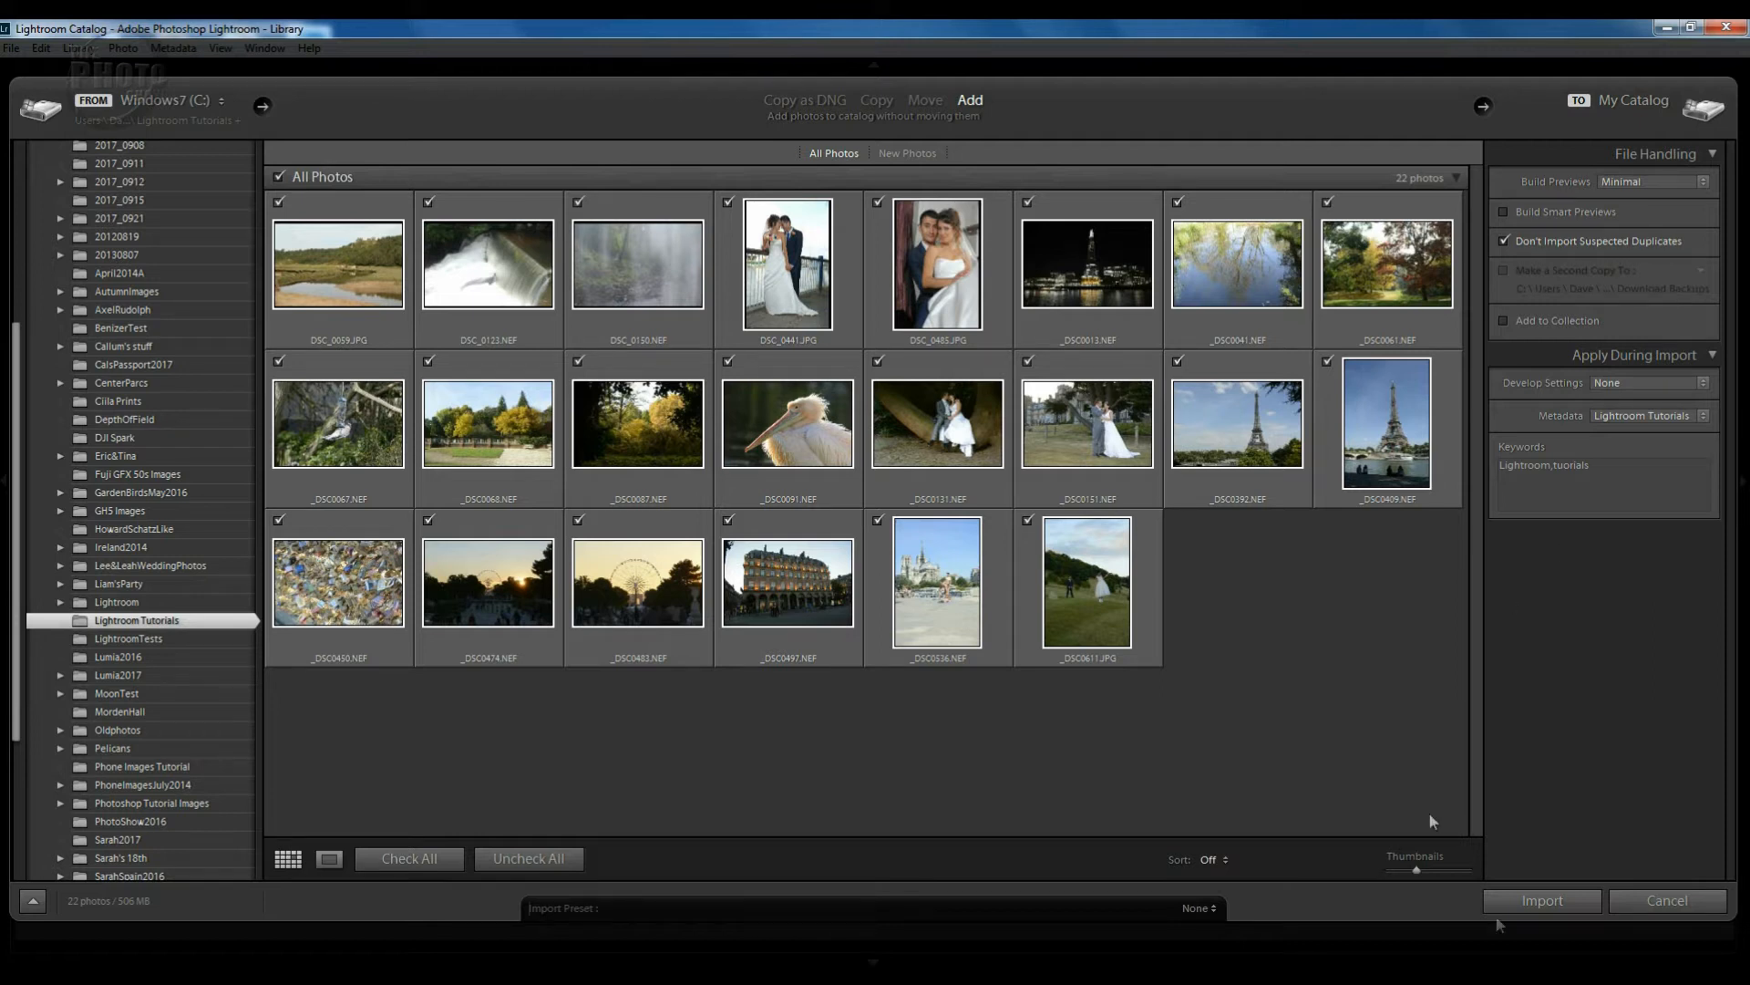
Import the 22 checked photos into the catalog.
{"action": "left_click", "coordinate": [1541, 901]}
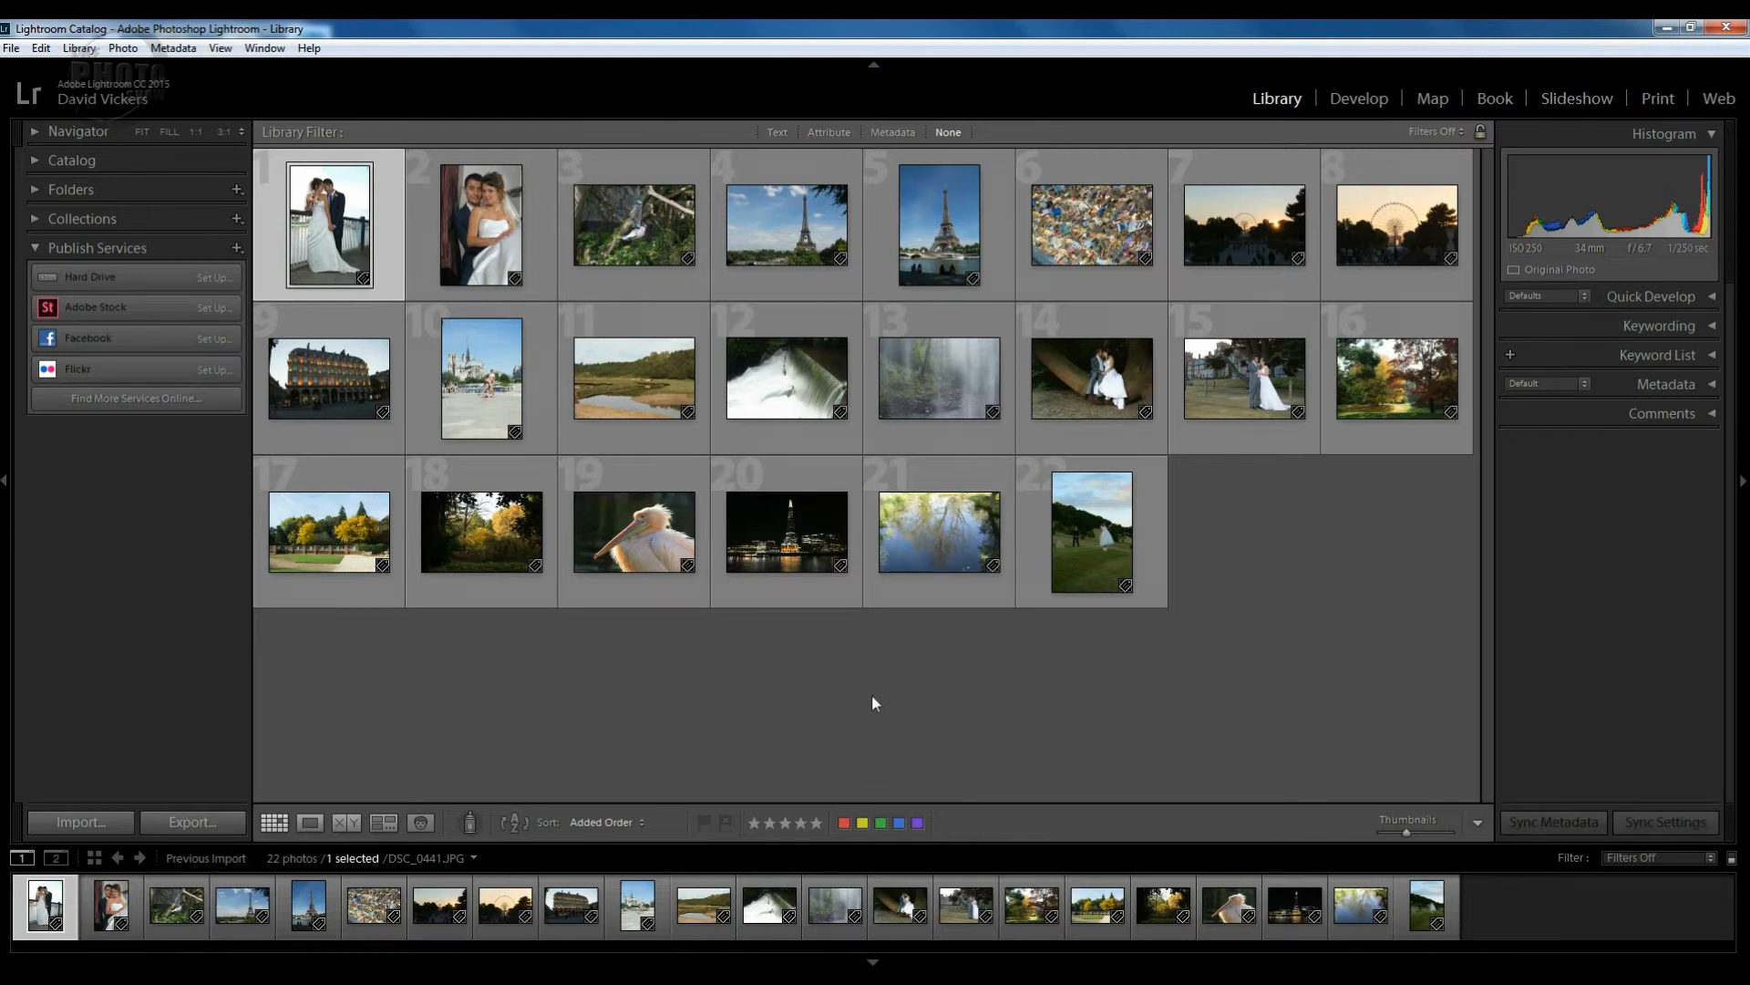
View the wedding photo large and step through the next photos, returning to it.
{"action": "double_click", "coordinate": [325, 242]}
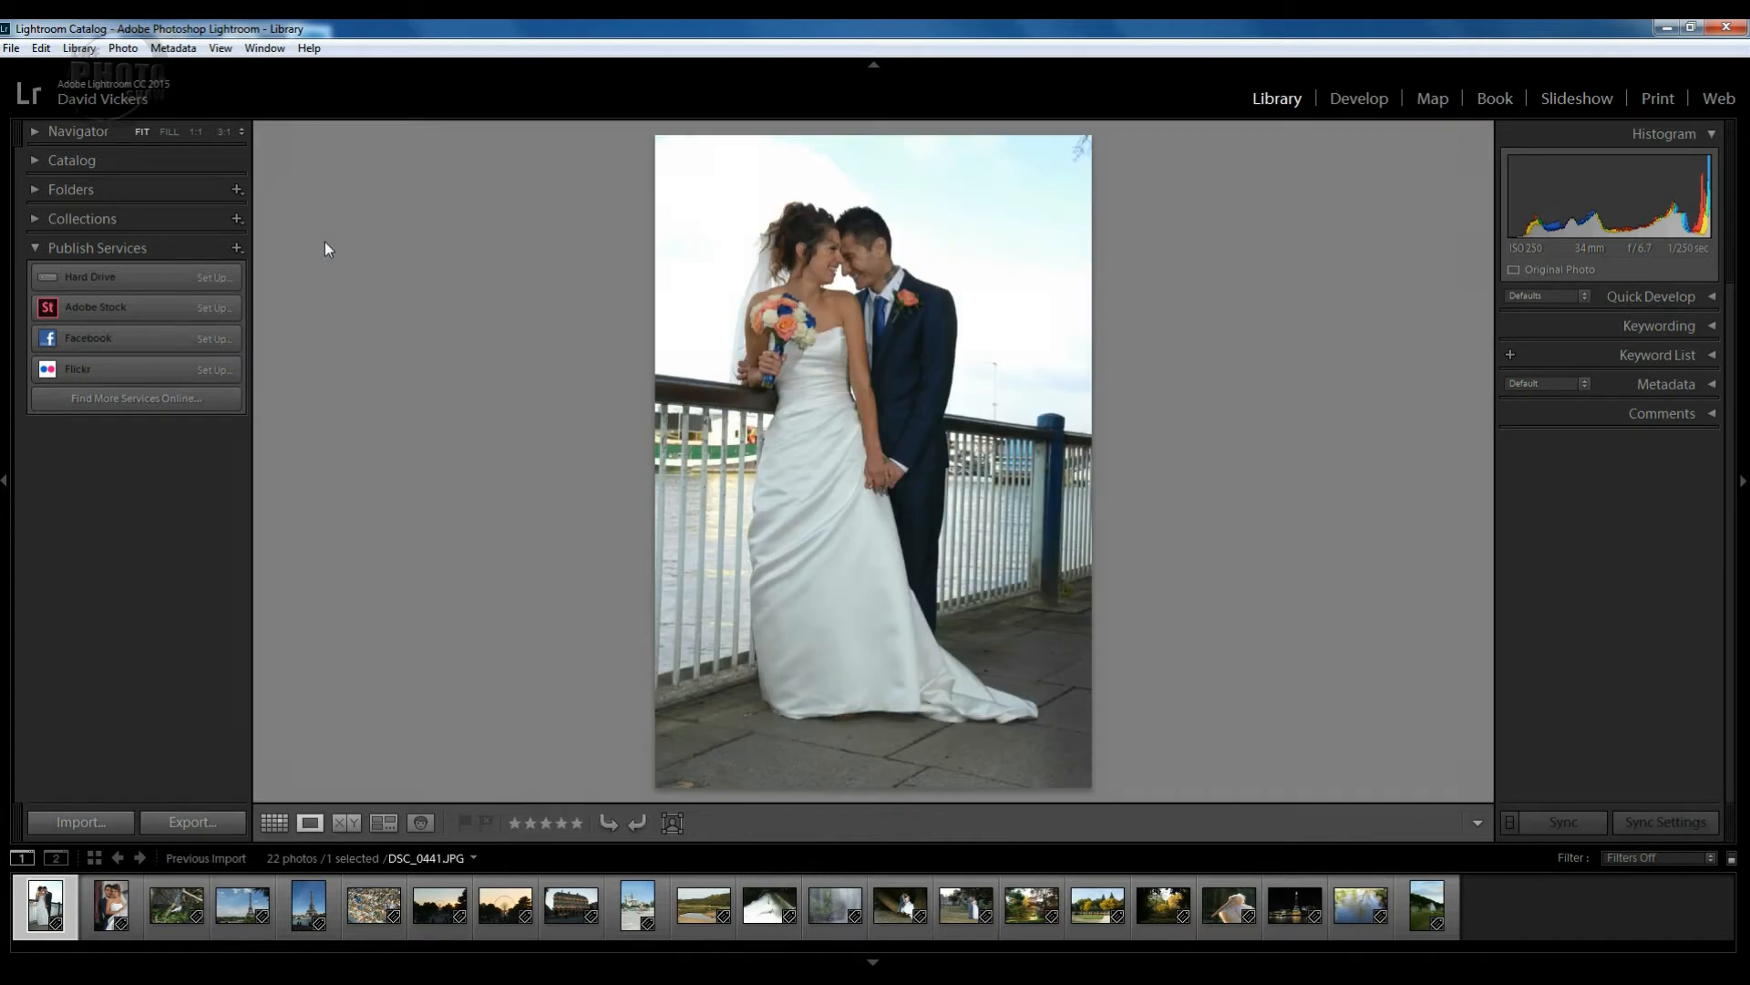
{"action": "key", "text": "Right"}
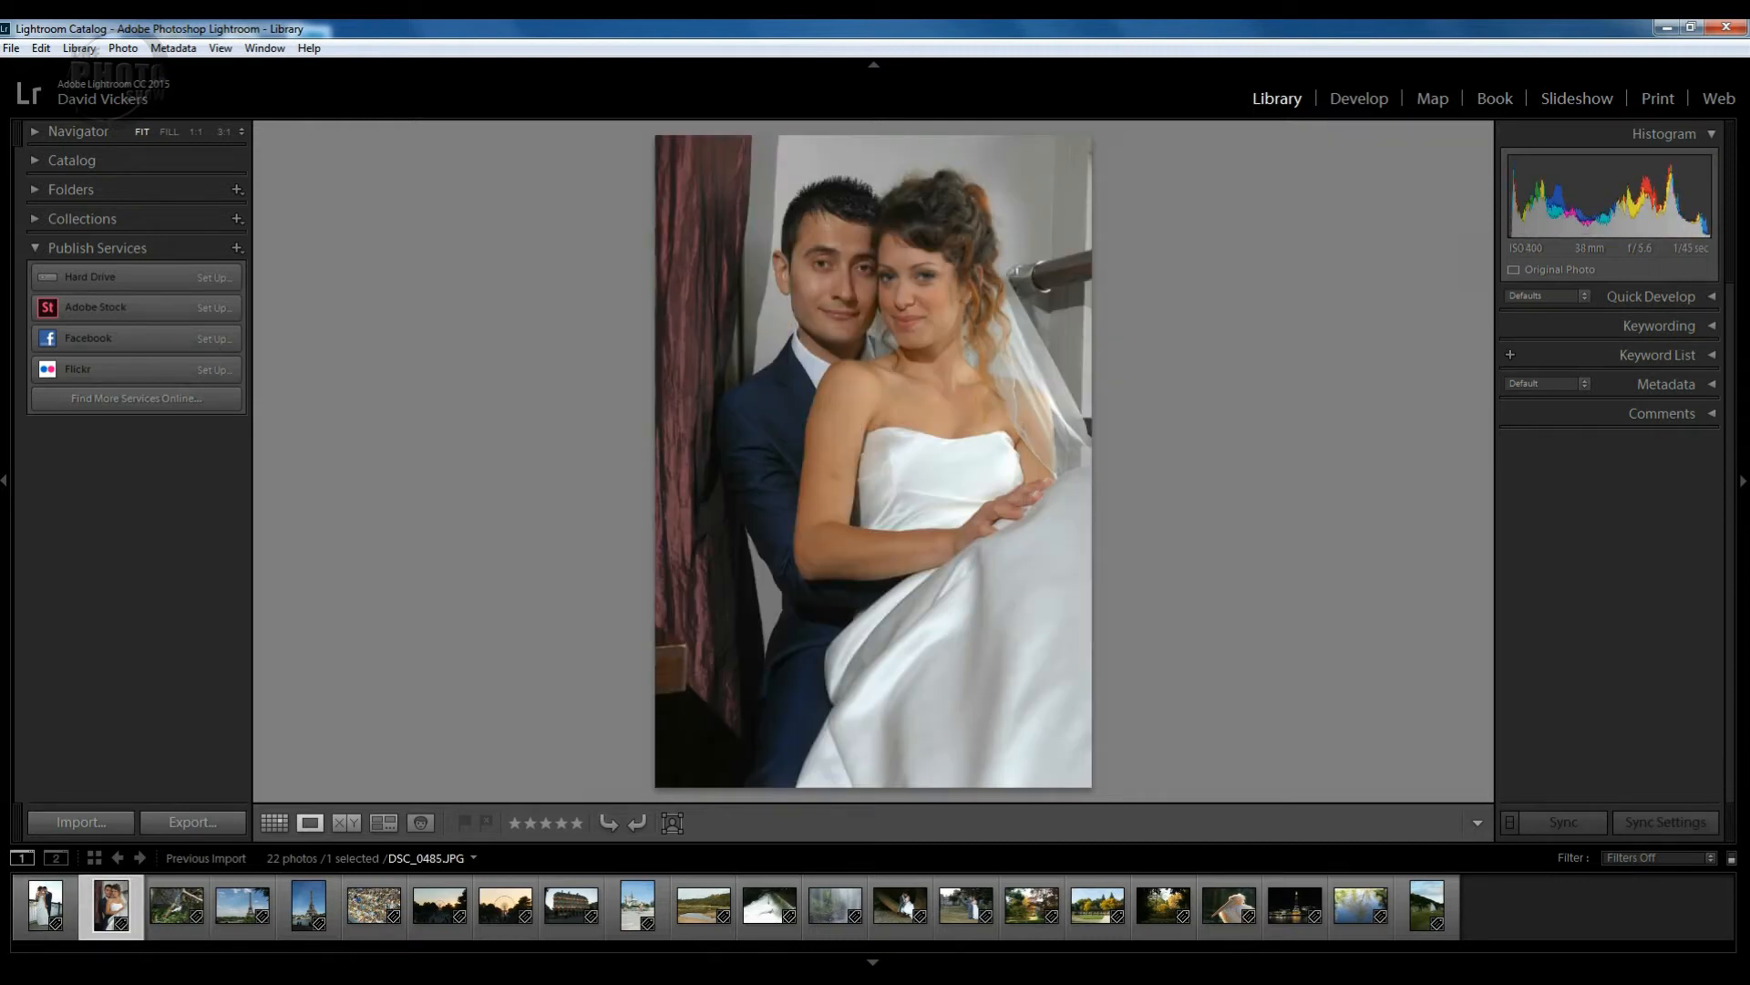
{"action": "key", "text": "Right"}
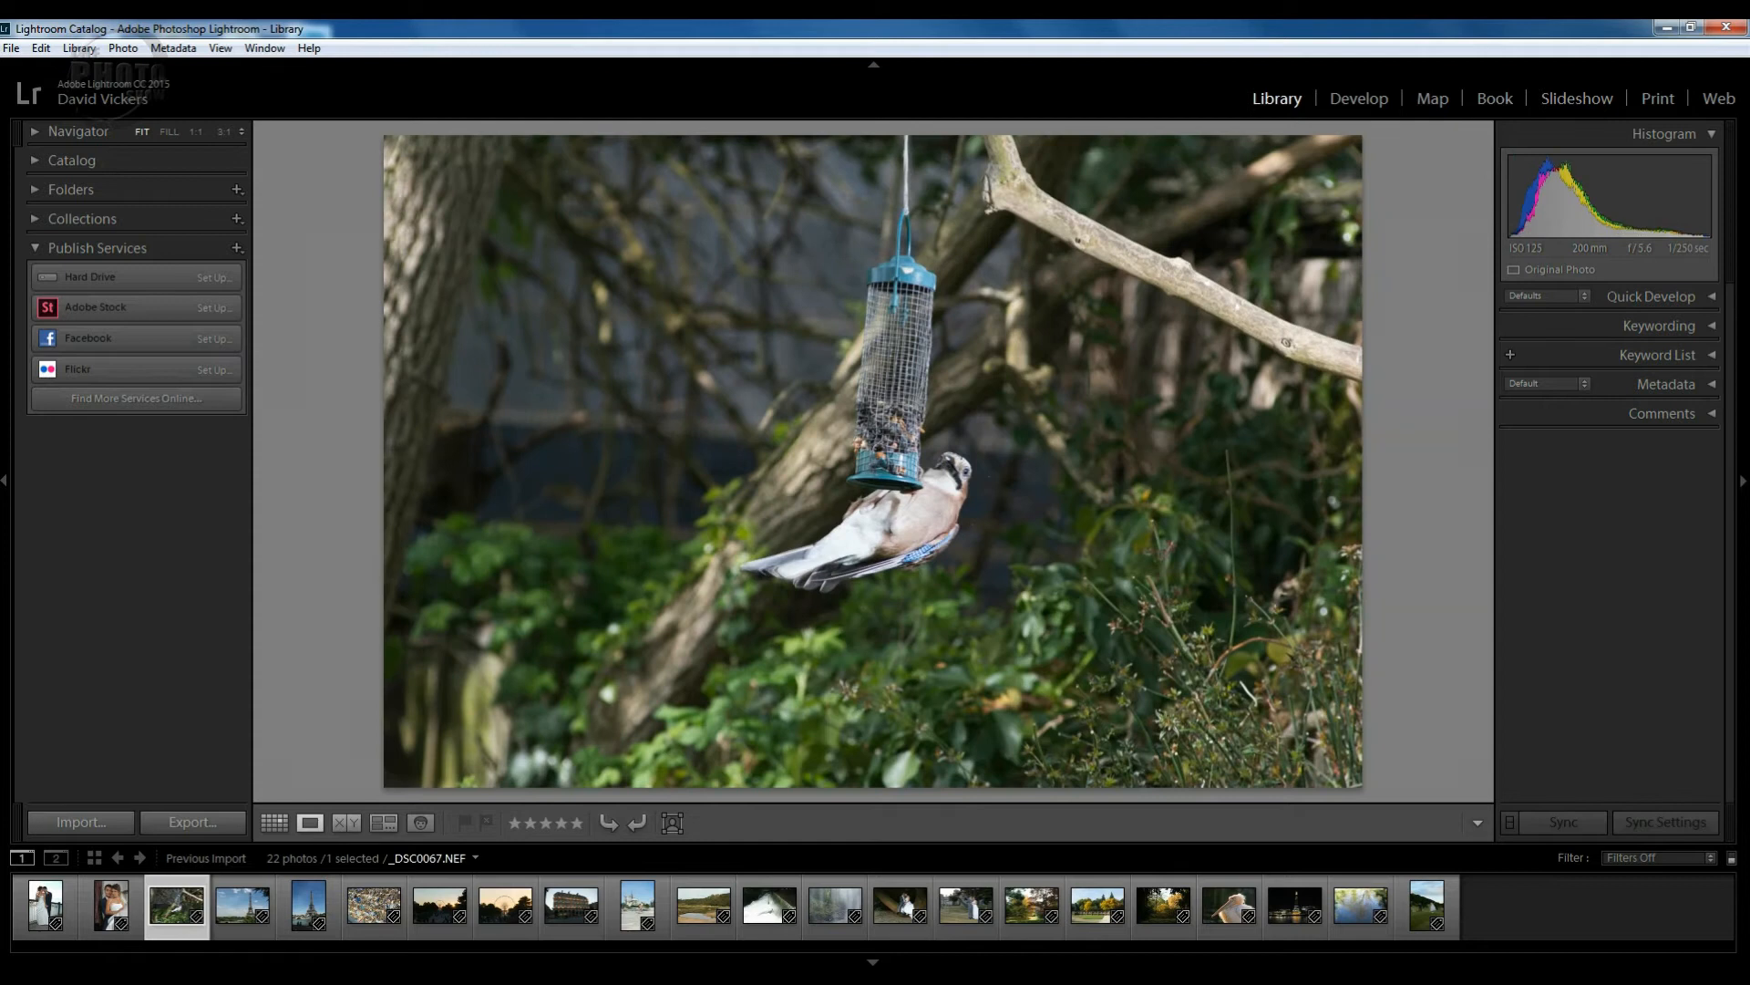
{"action": "key", "text": "Left"}
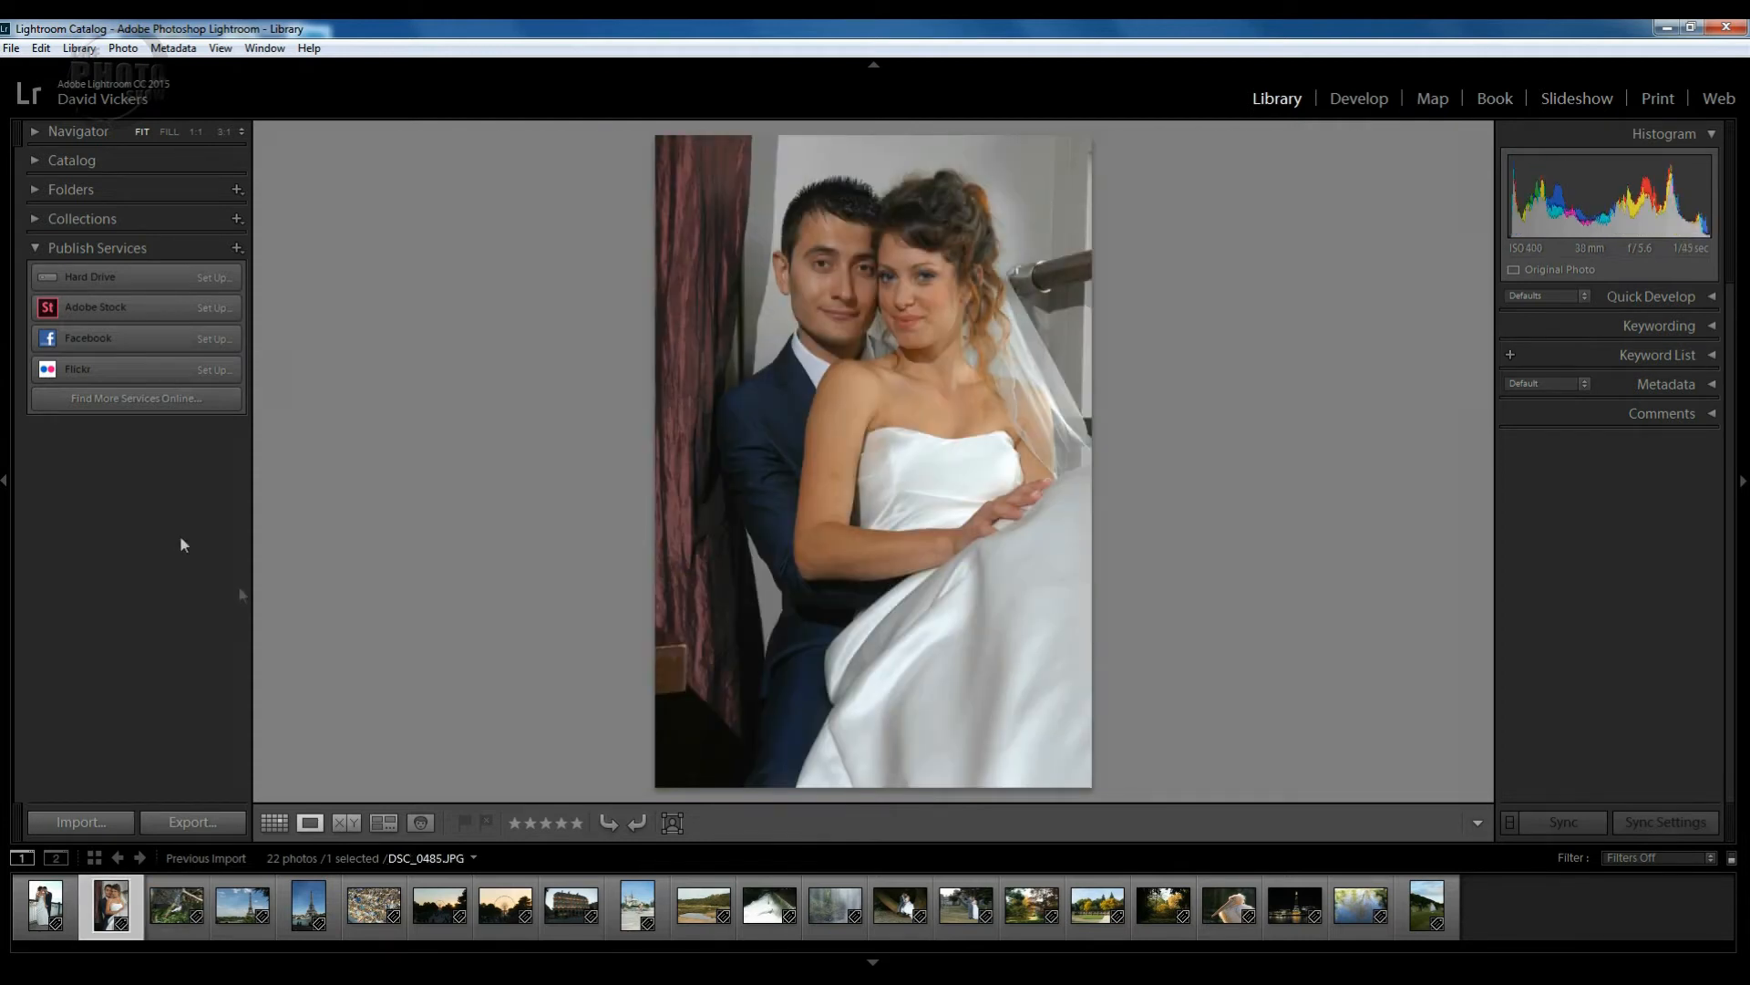
Switch between Grid and Loupe views, then return to the thumbnail grid with G.
{"action": "left_click", "coordinate": [275, 824]}
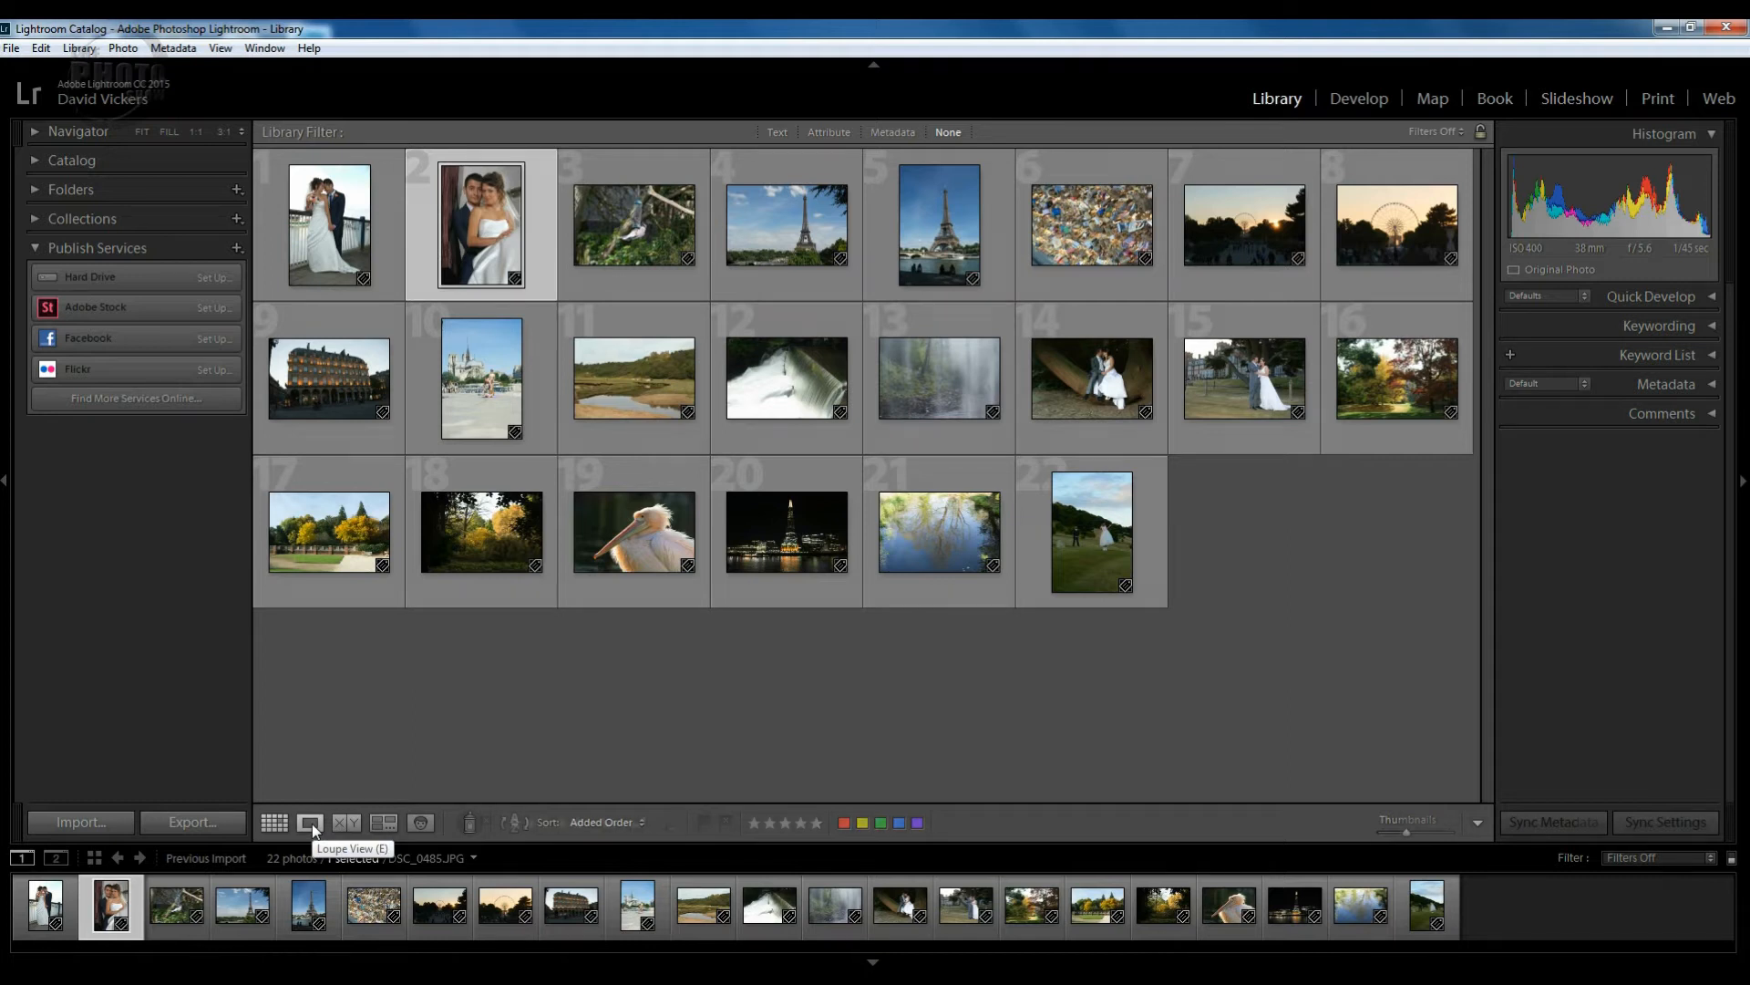
{"action": "left_click", "coordinate": [312, 824]}
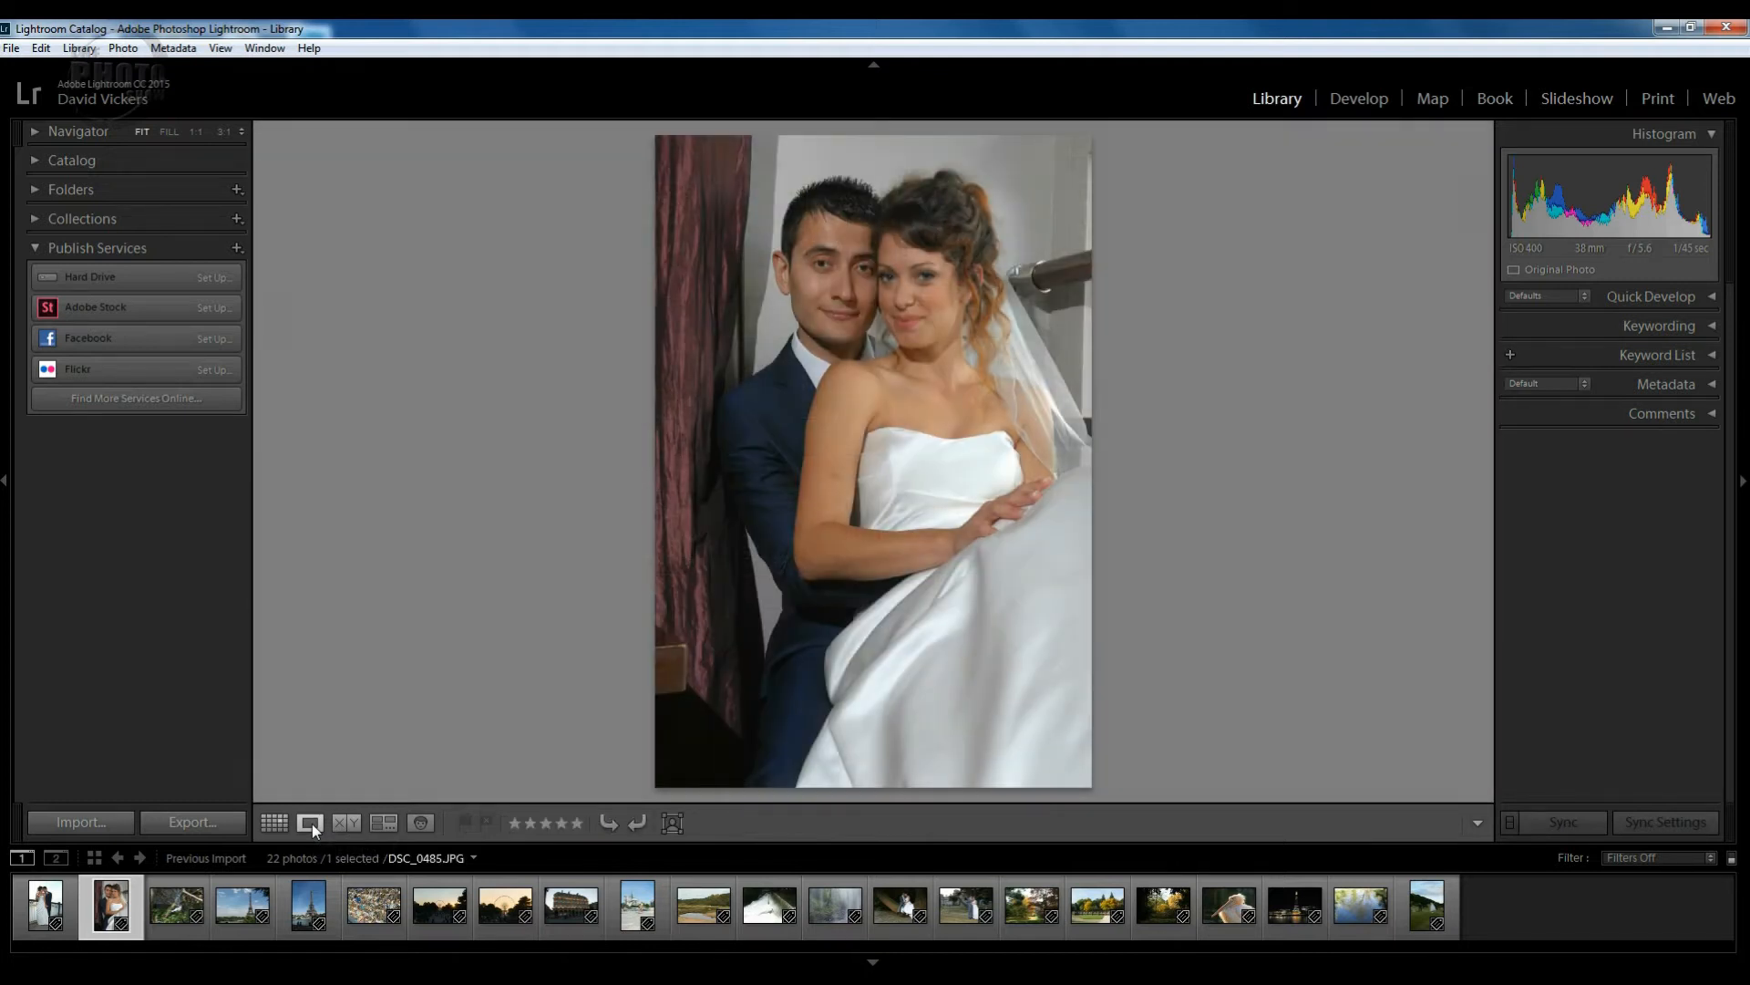
{"action": "key", "text": "g"}
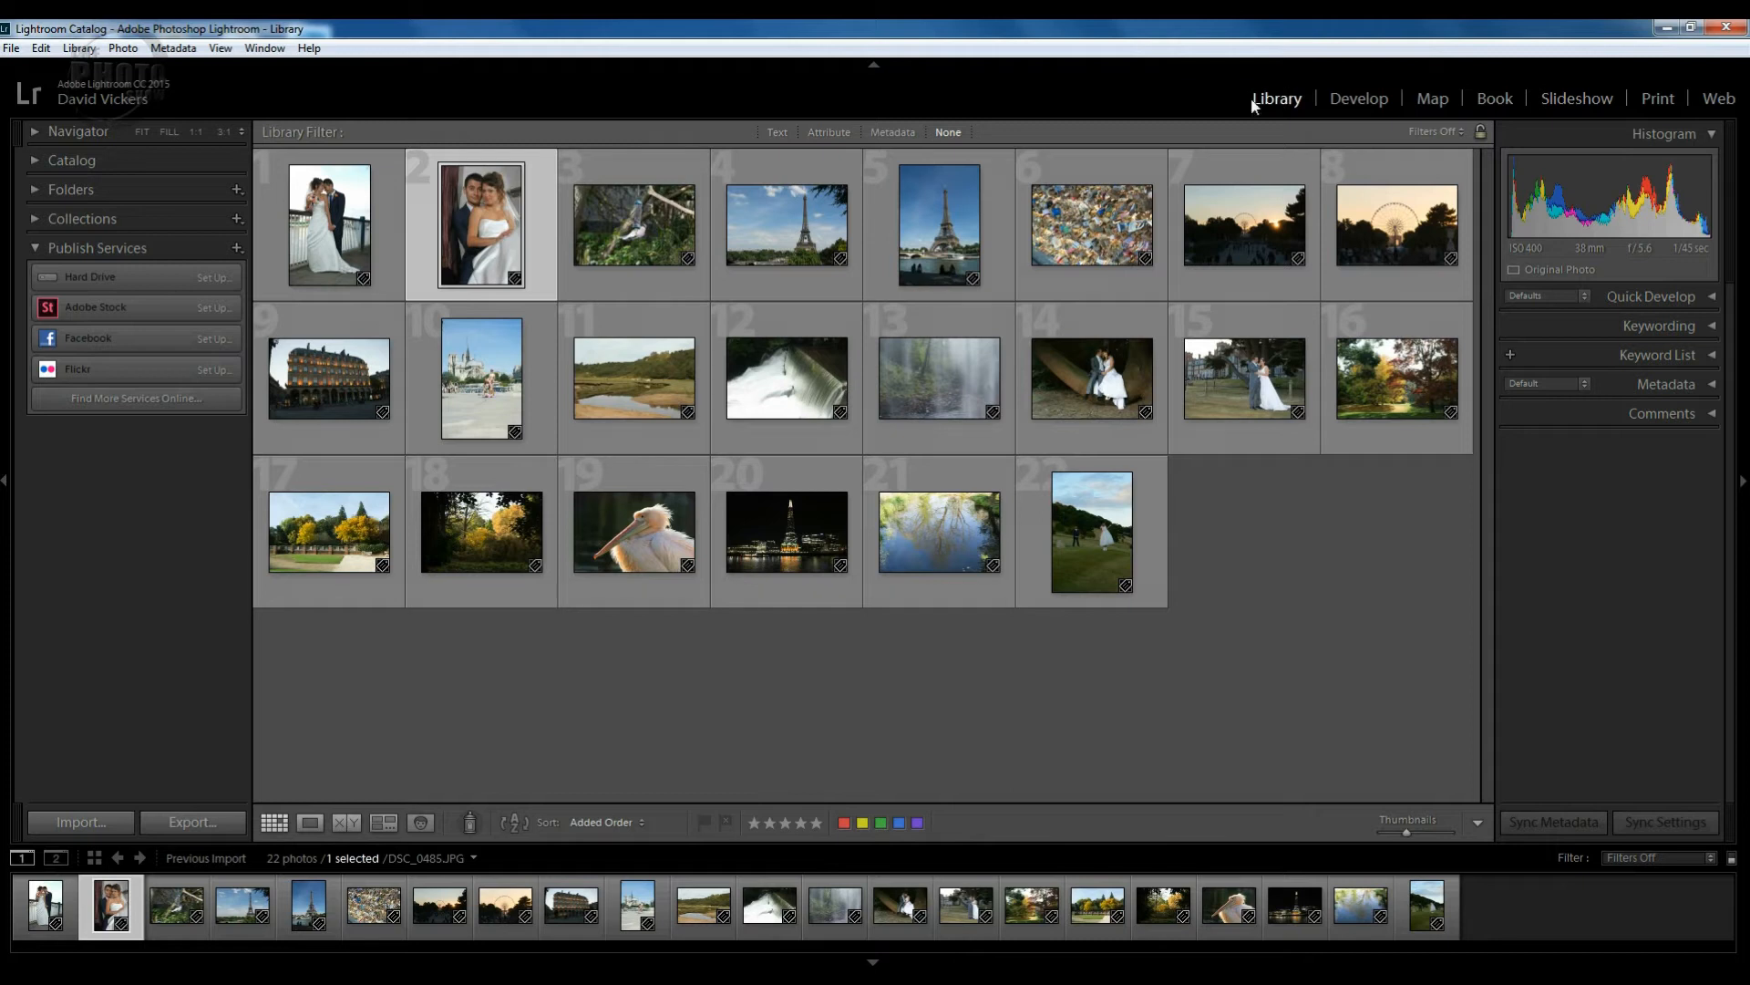
Switch to Develop and open the sunset Ferris wheel photo _DSC0474.NEF.
{"action": "left_click", "coordinate": [1363, 100]}
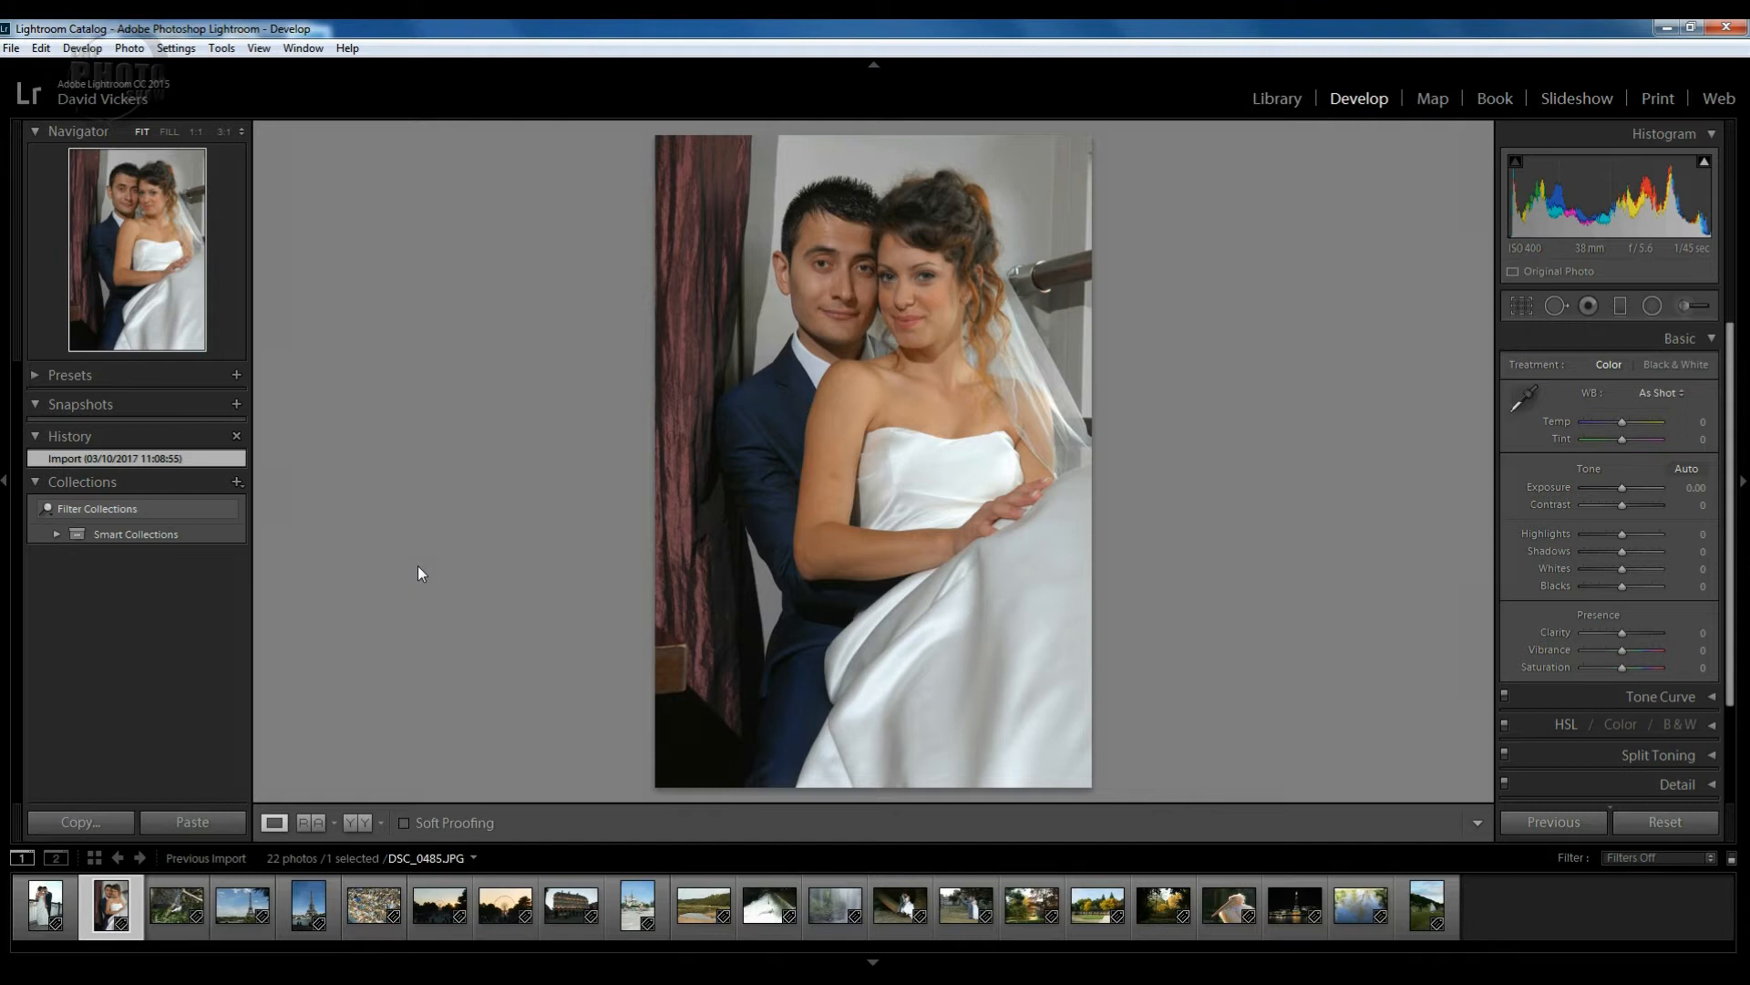
{"action": "left_click", "coordinate": [438, 906]}
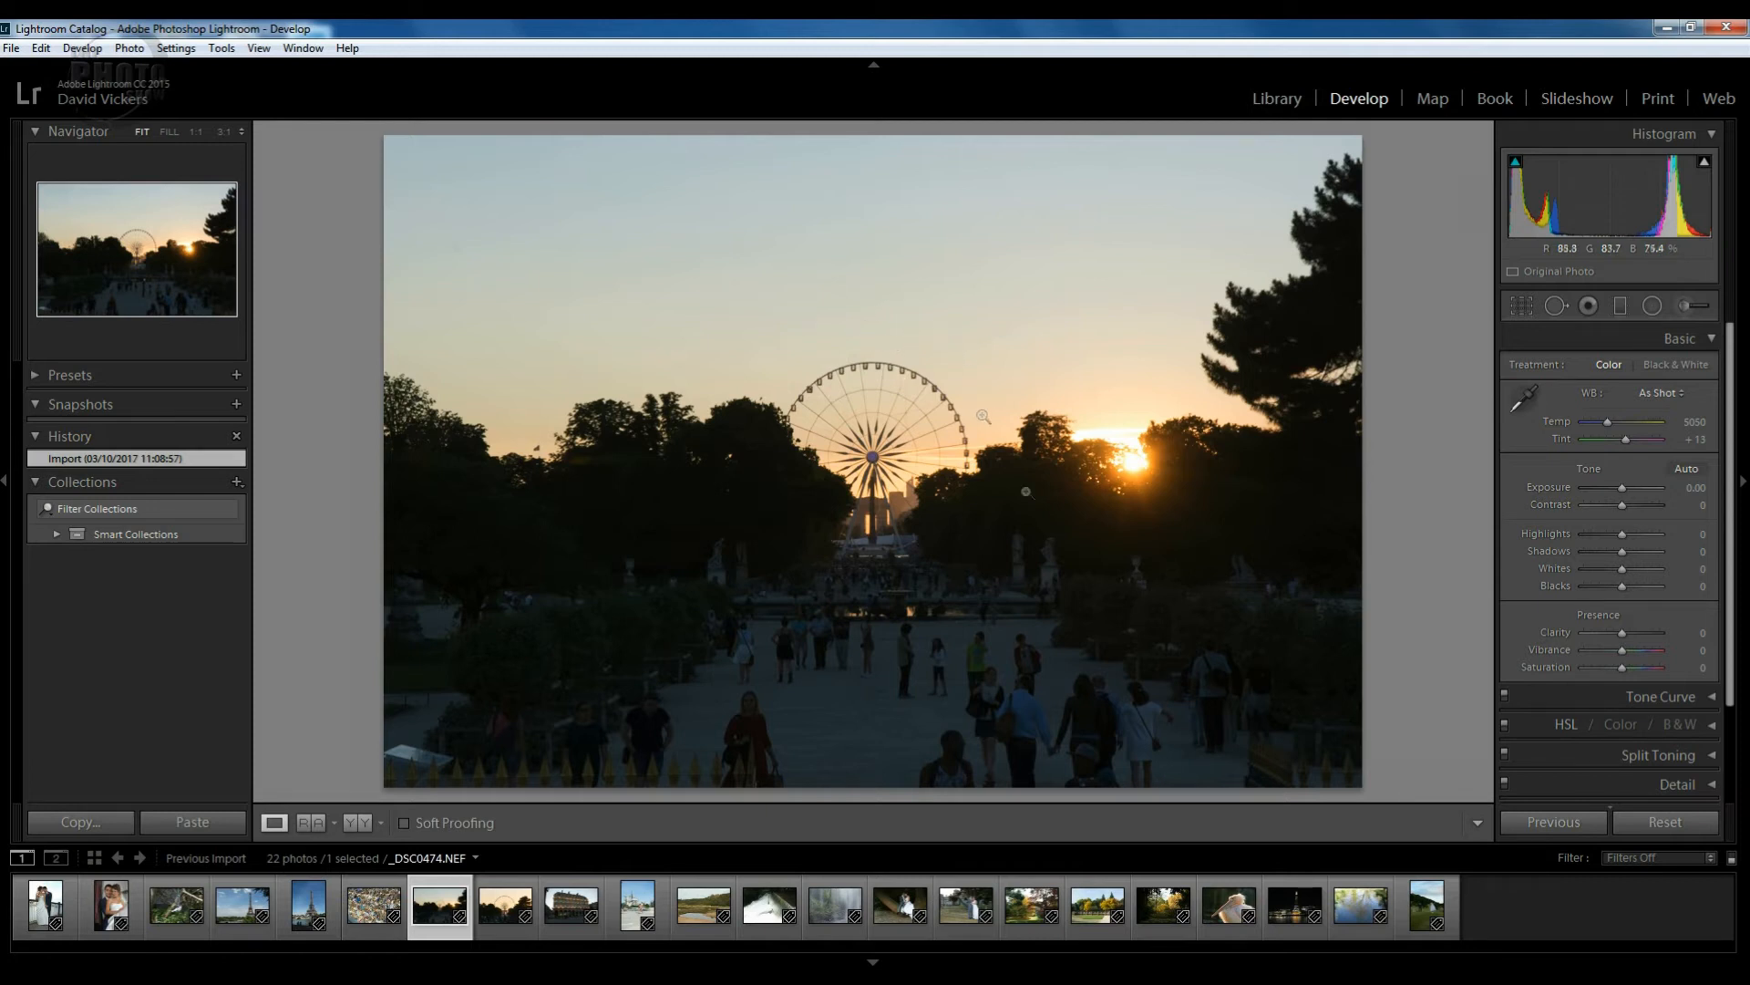
{"action": "left_click", "coordinate": [900, 455]}
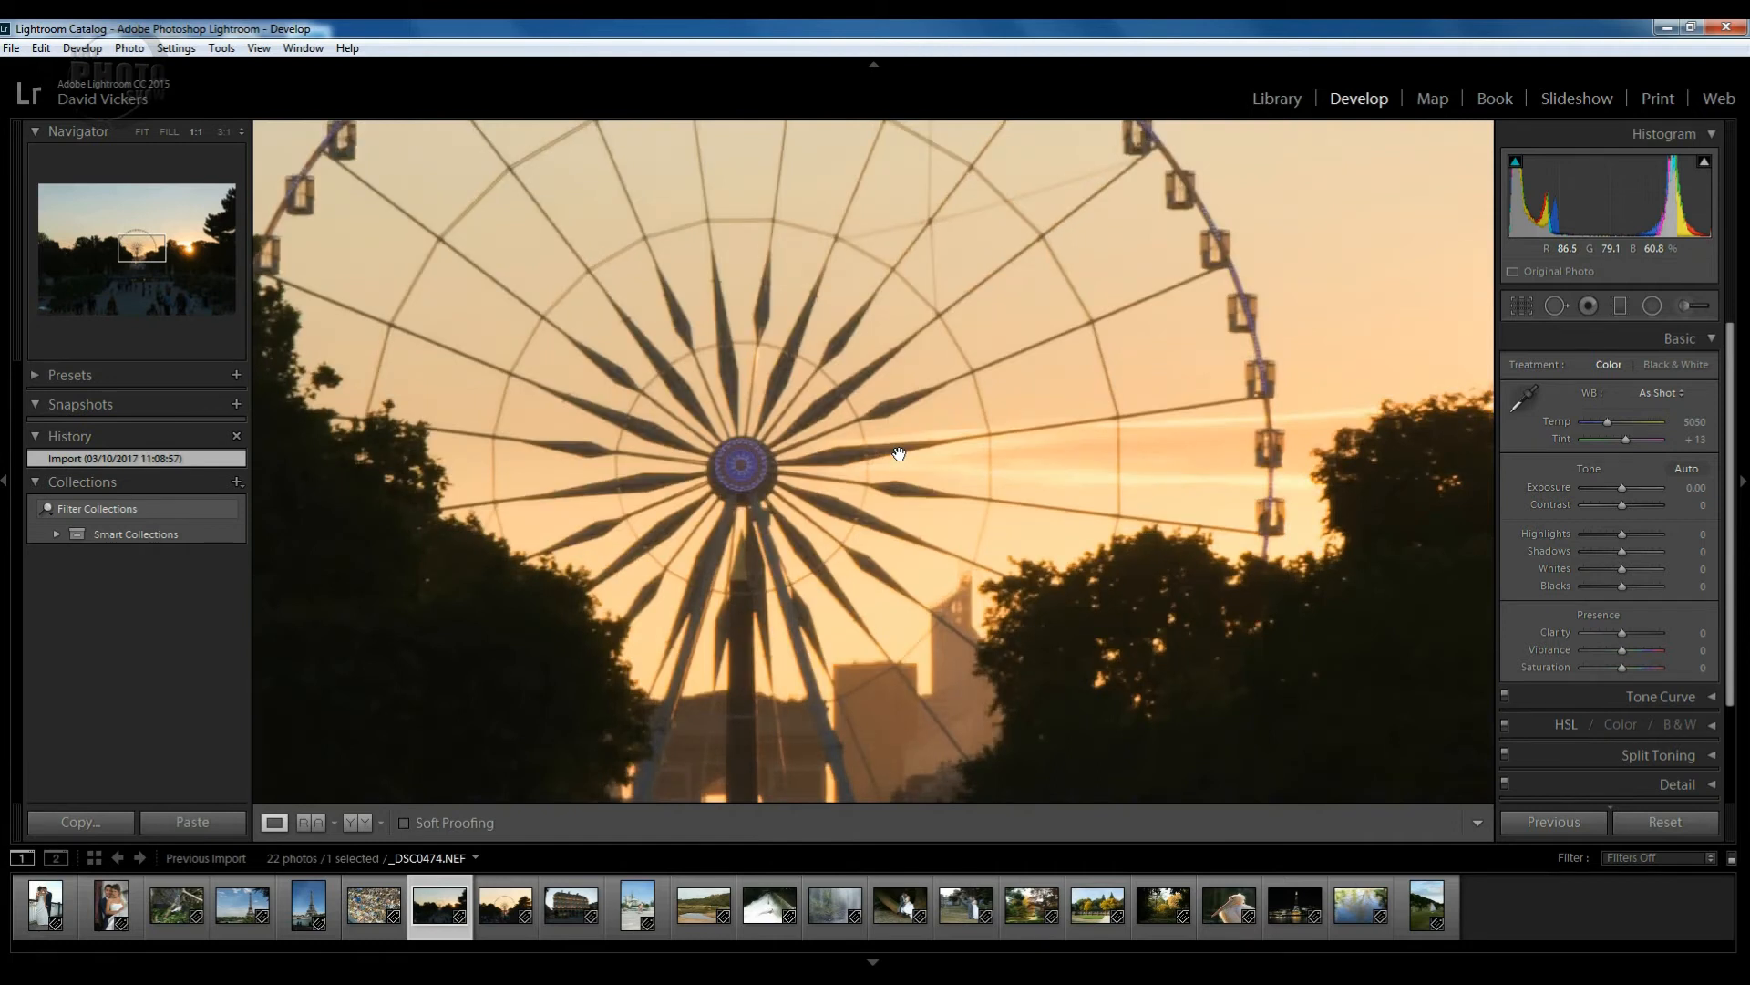
{"action": "left_click_drag", "start_coordinate": [772, 541], "coordinate": [832, 619]}
{"action": "left_click_drag", "start_coordinate": [1034, 443], "coordinate": [878, 598]}
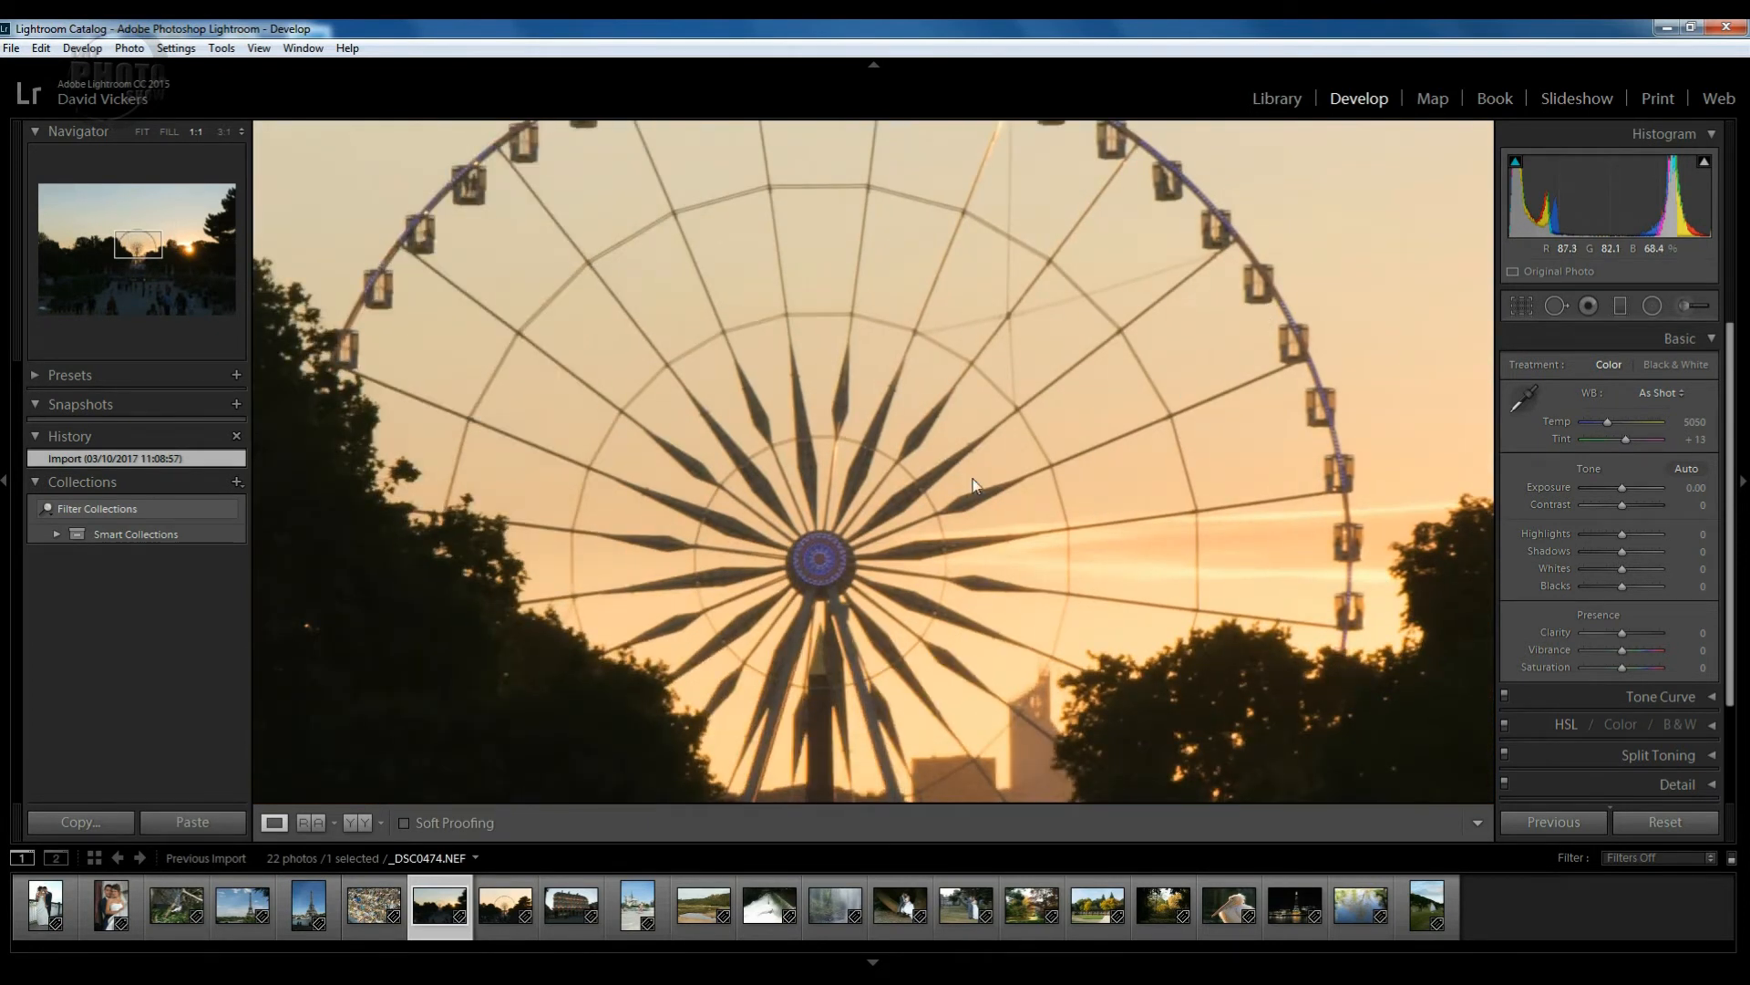
{"action": "left_click", "coordinate": [972, 483]}
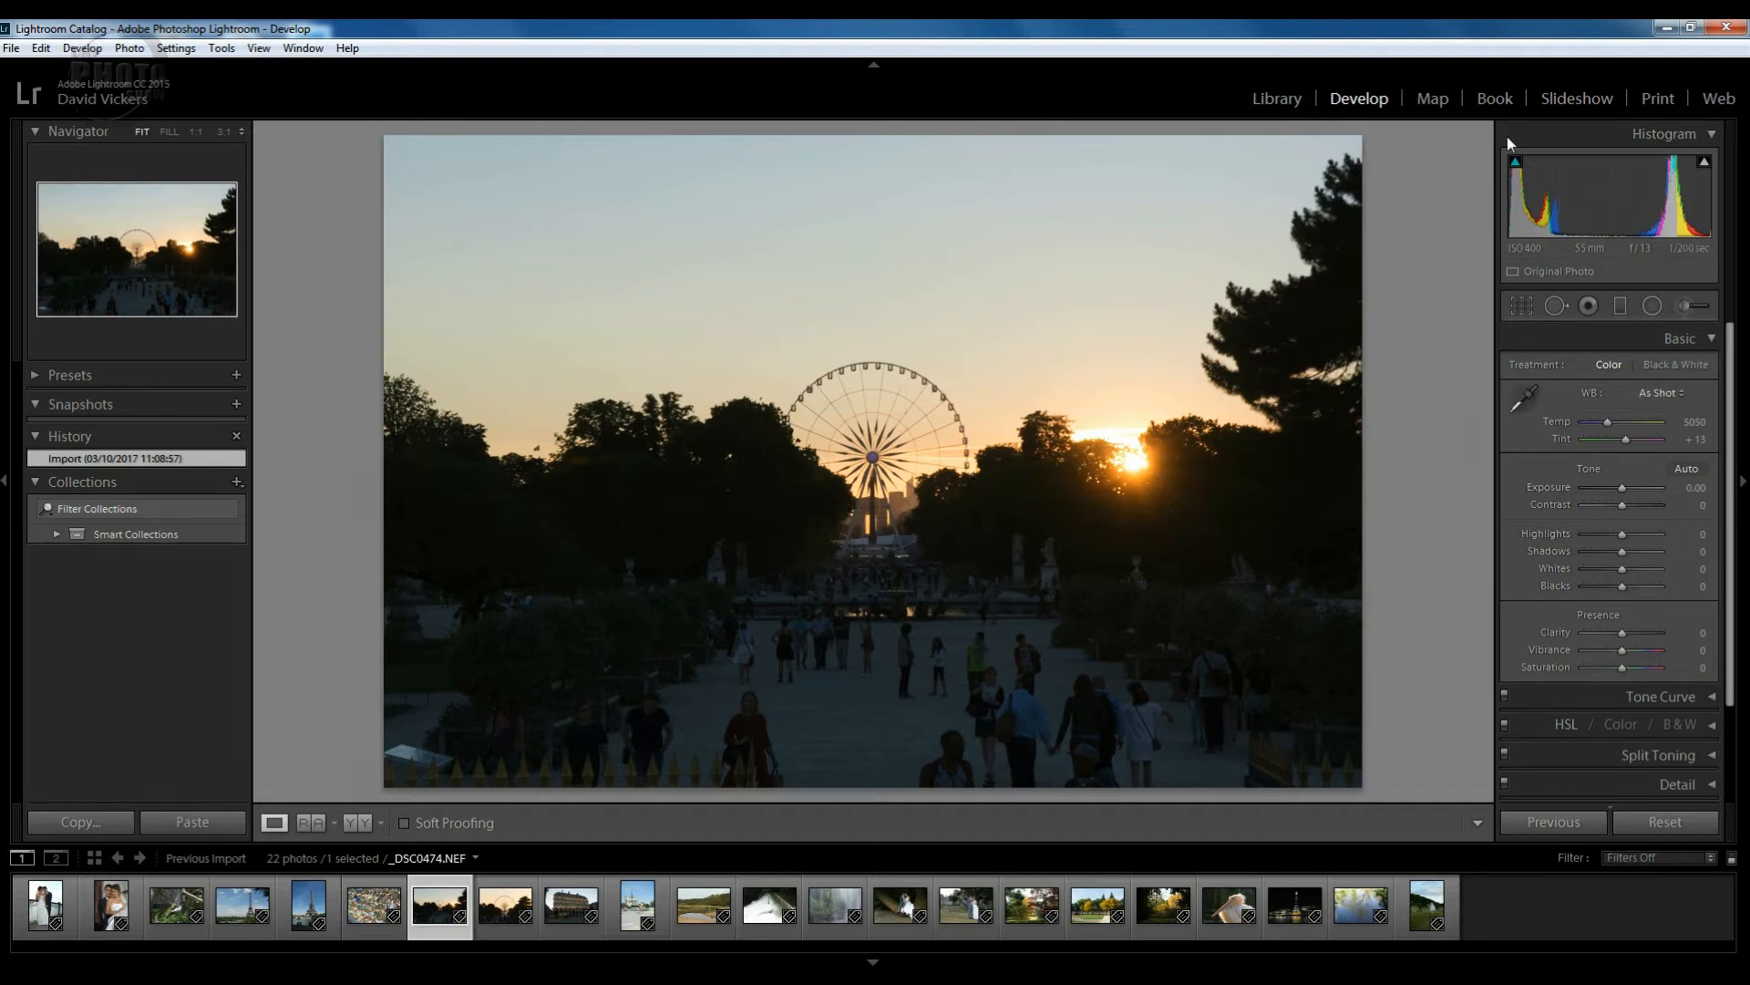
{"action": "key", "text": "j"}
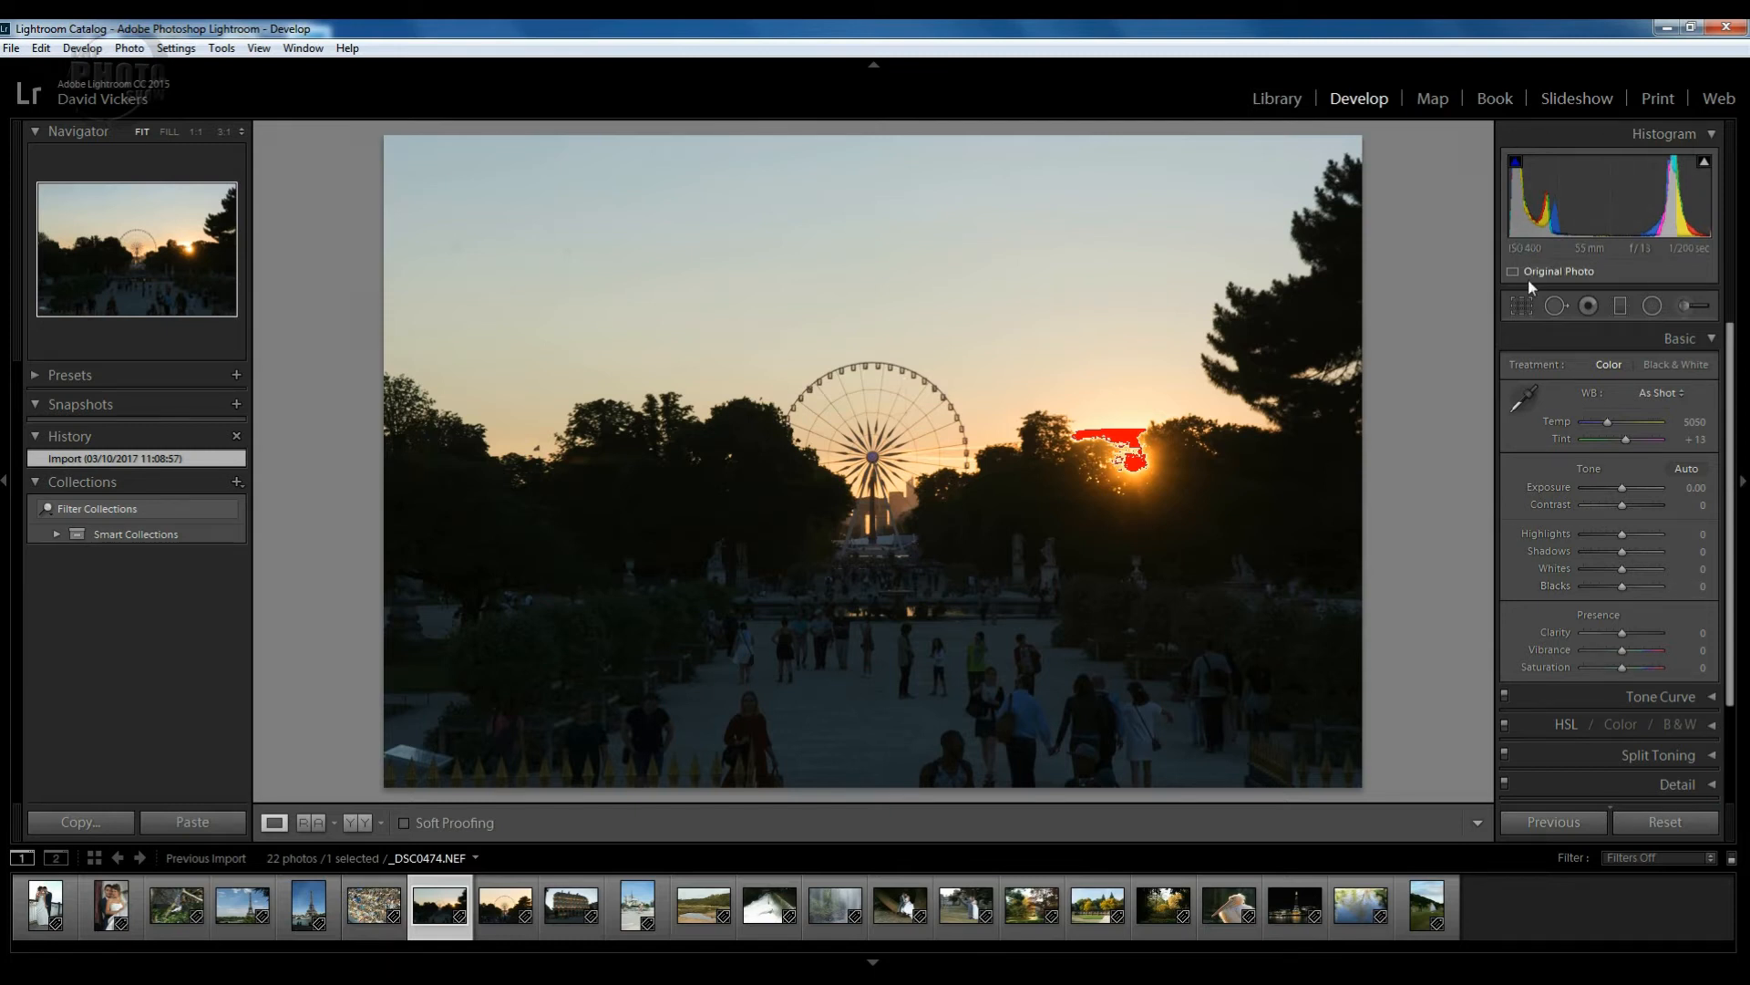
{"action": "key", "text": "j"}
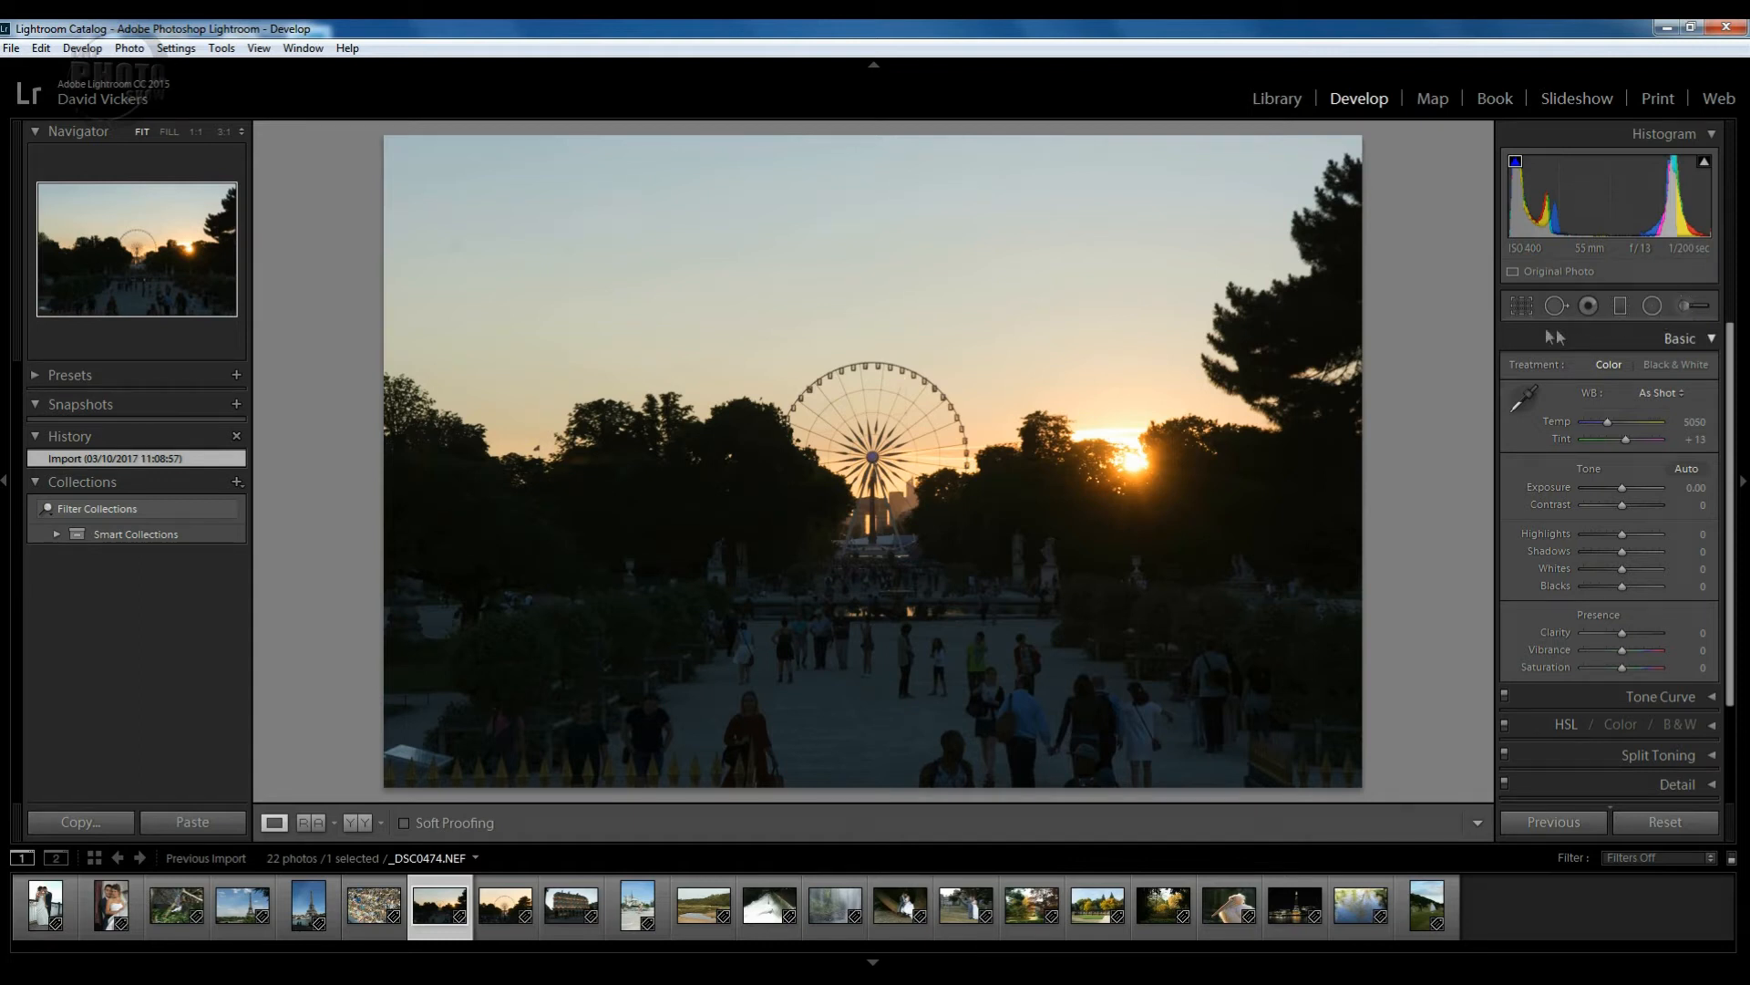
{"action": "left_click", "coordinate": [1712, 338]}
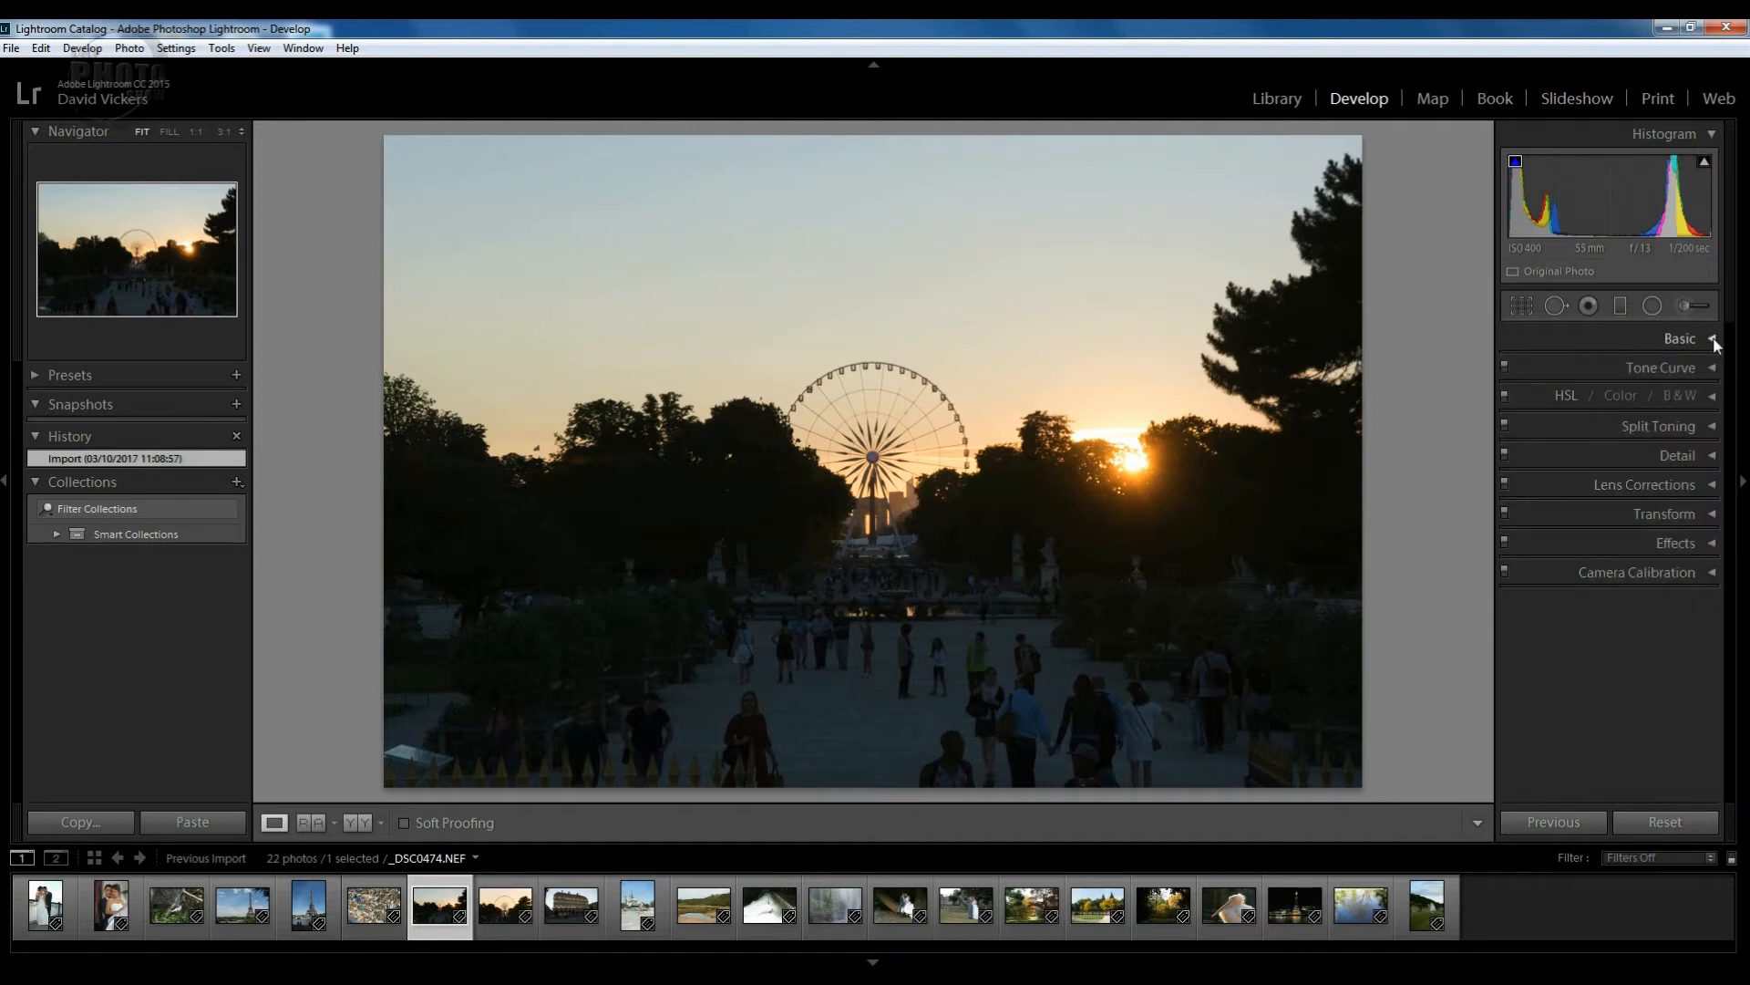
{"action": "left_click", "coordinate": [1712, 338]}
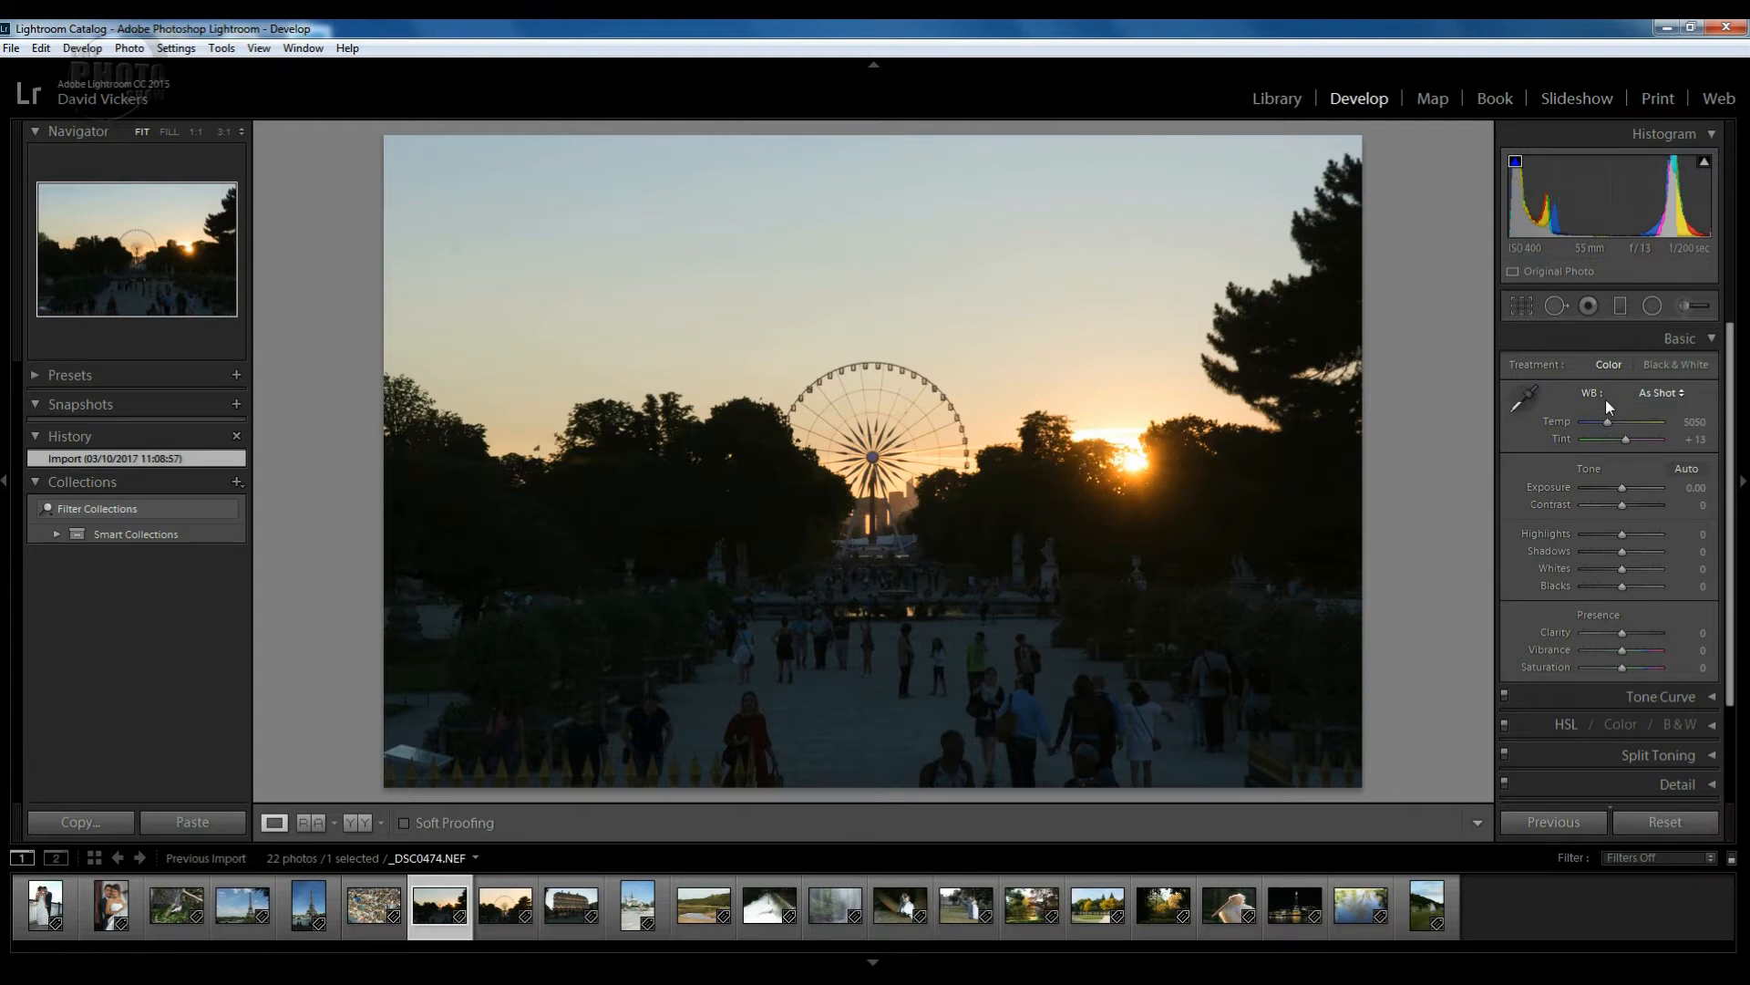
{"action": "left_click", "coordinate": [1661, 393]}
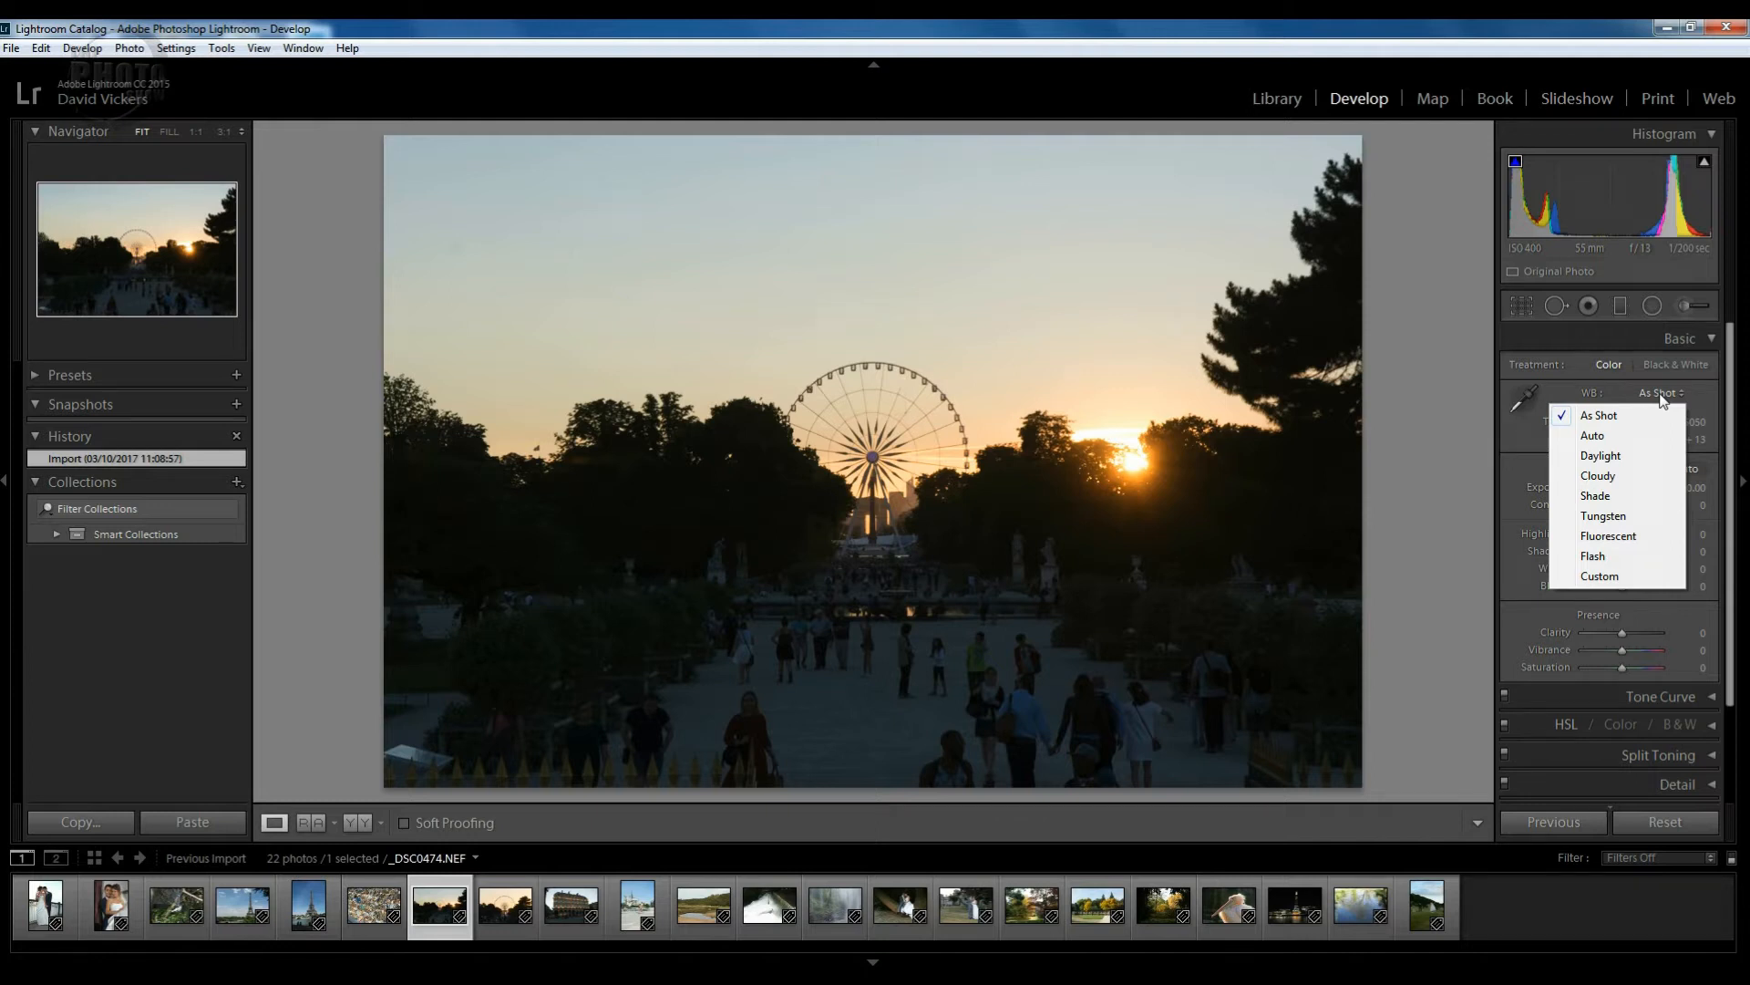
{"action": "left_click", "coordinate": [1589, 438]}
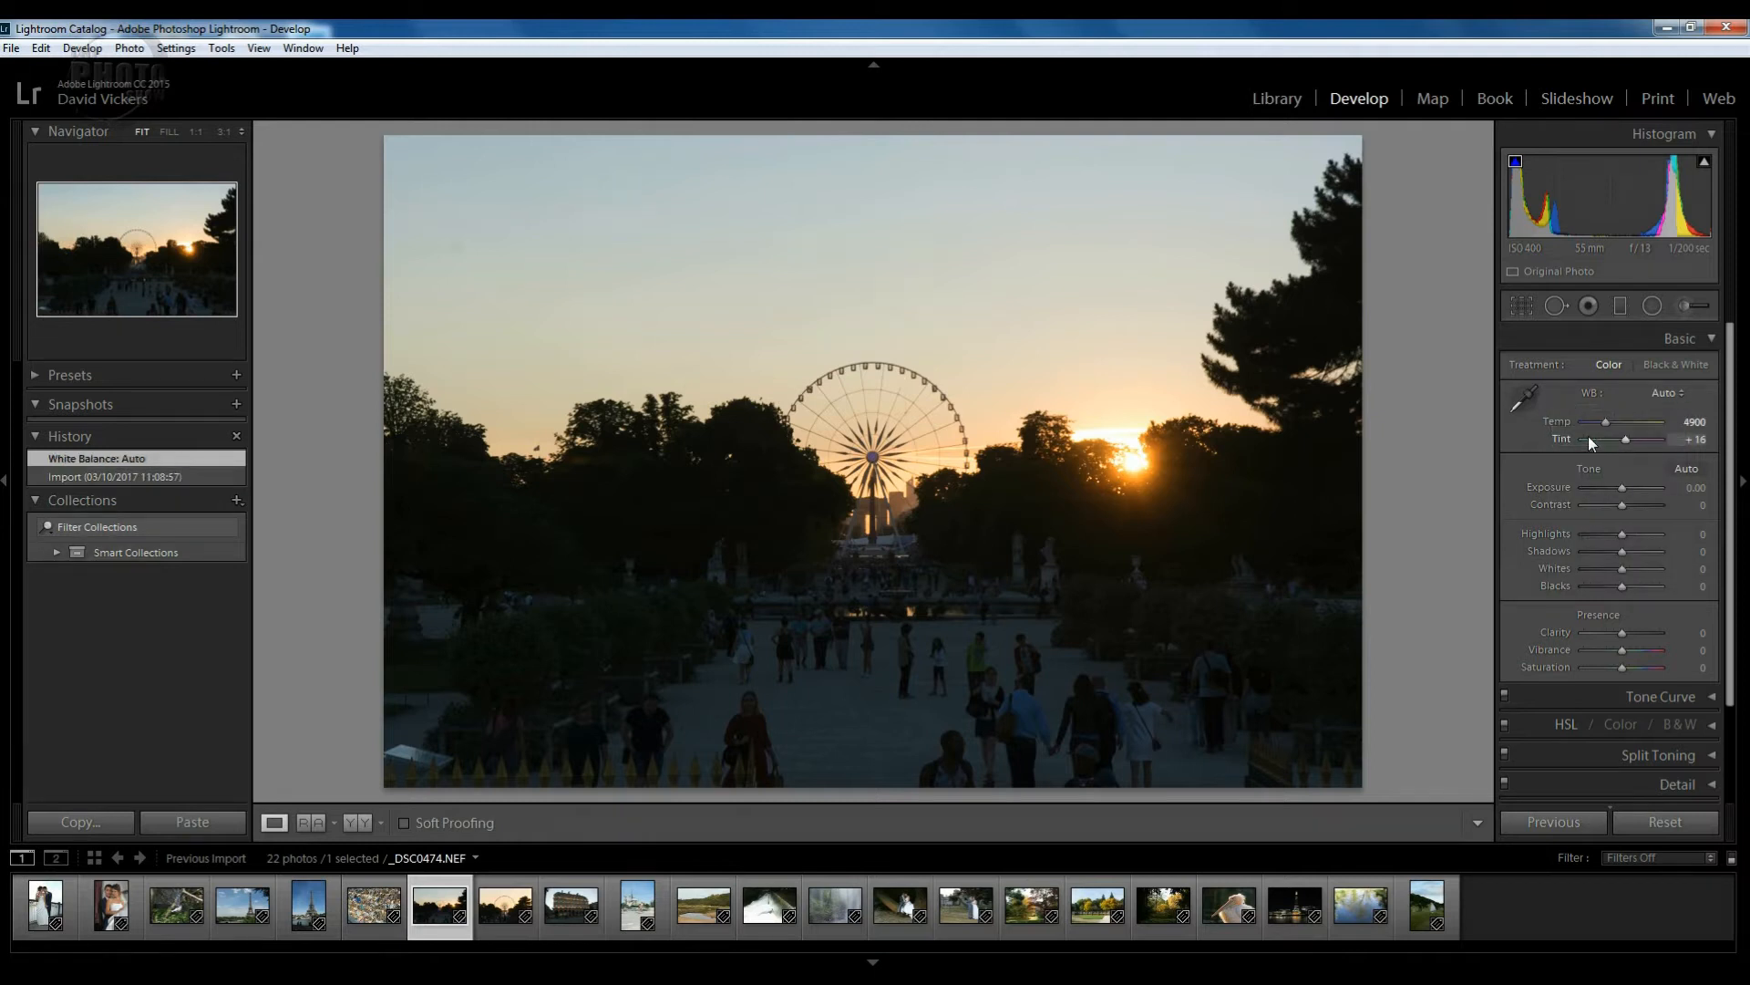
{"action": "left_click", "coordinate": [1664, 396]}
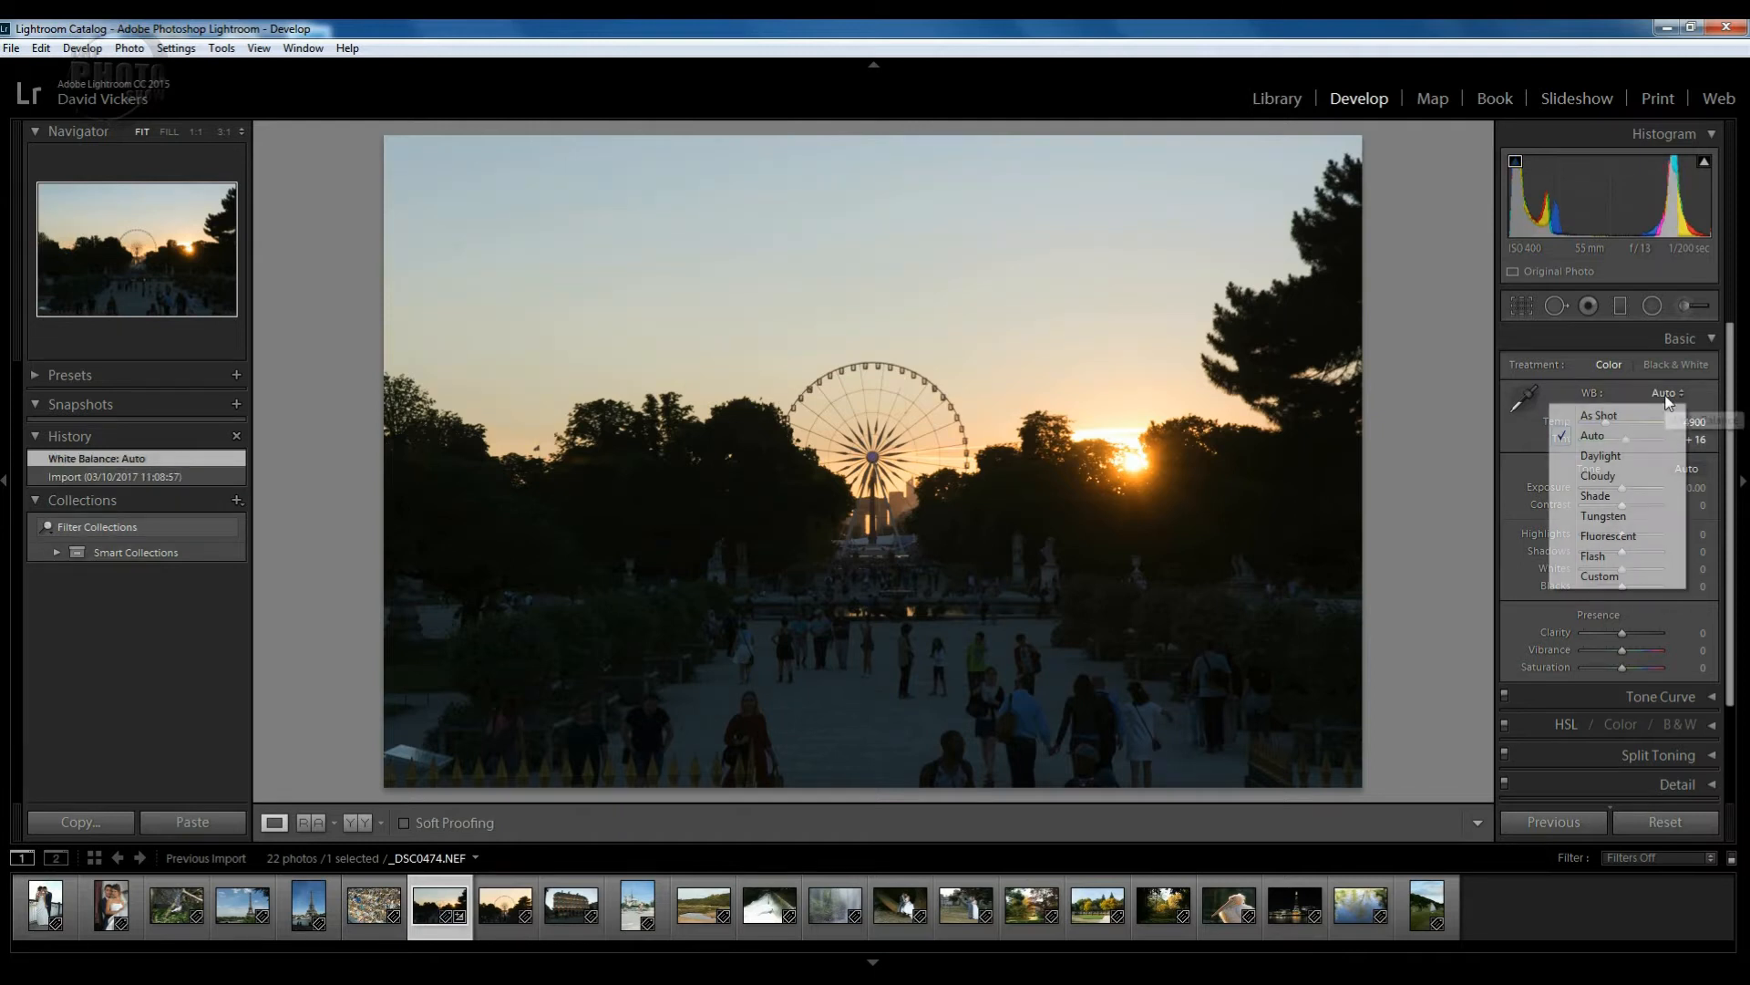
{"action": "left_click", "coordinate": [1613, 455]}
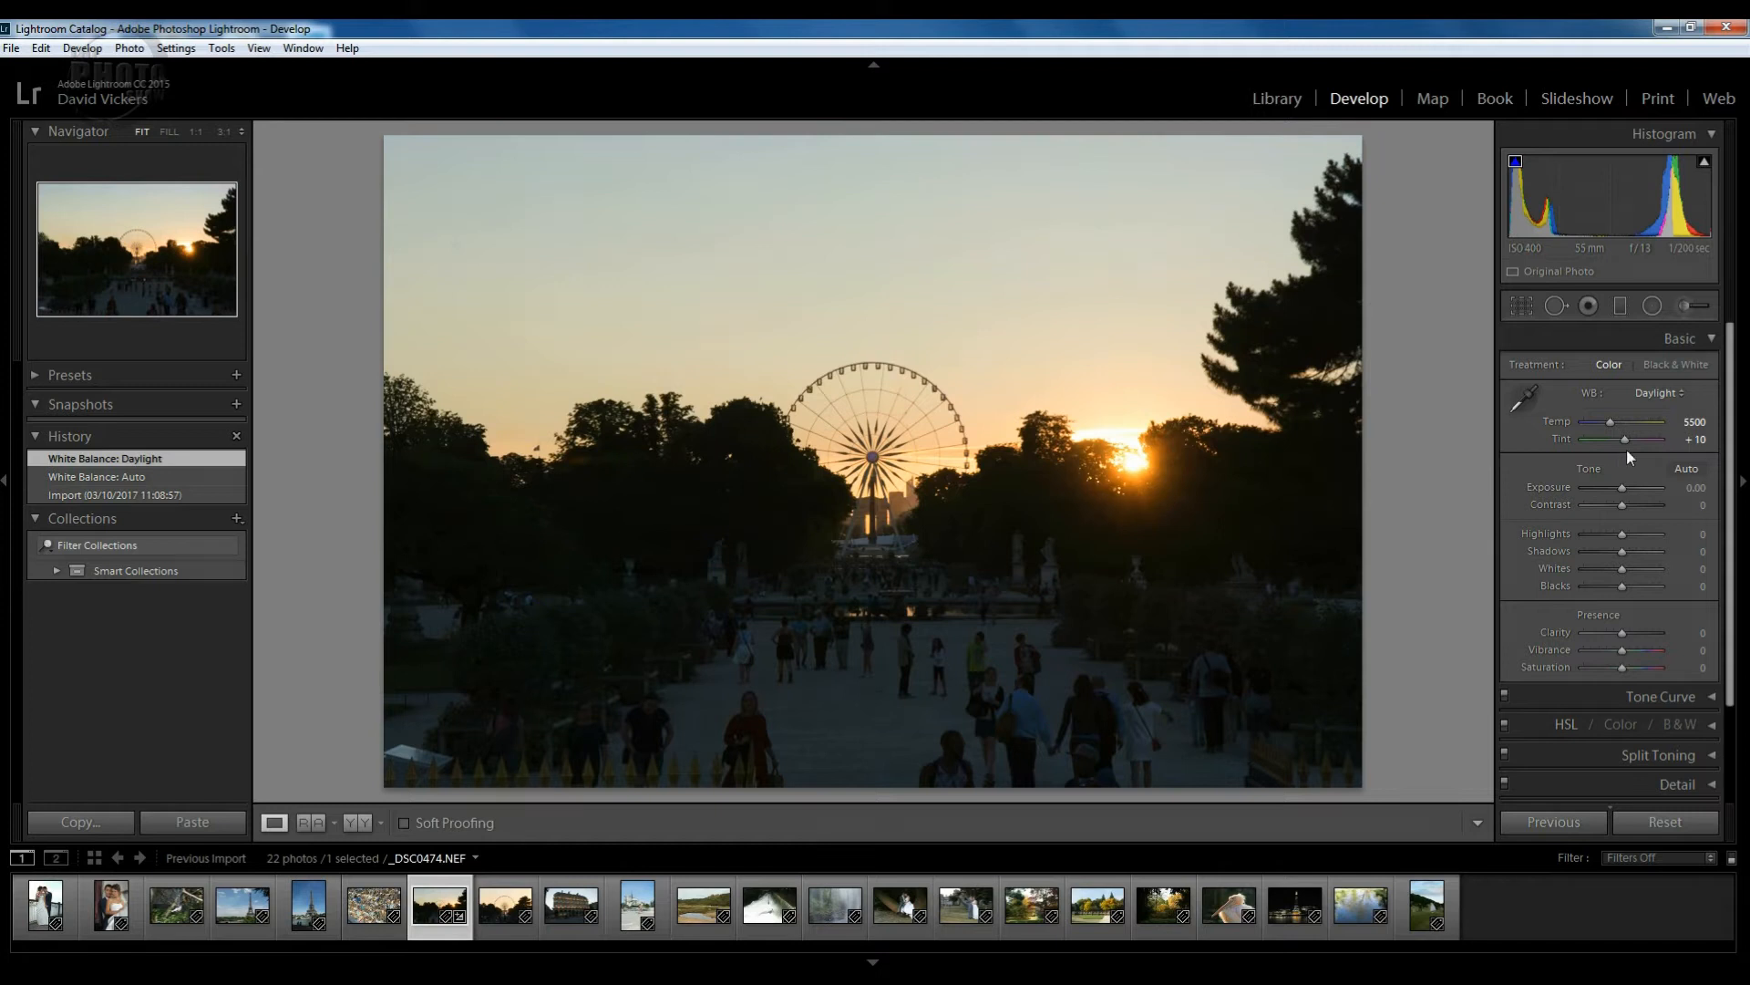
{"action": "left_click", "coordinate": [1678, 396]}
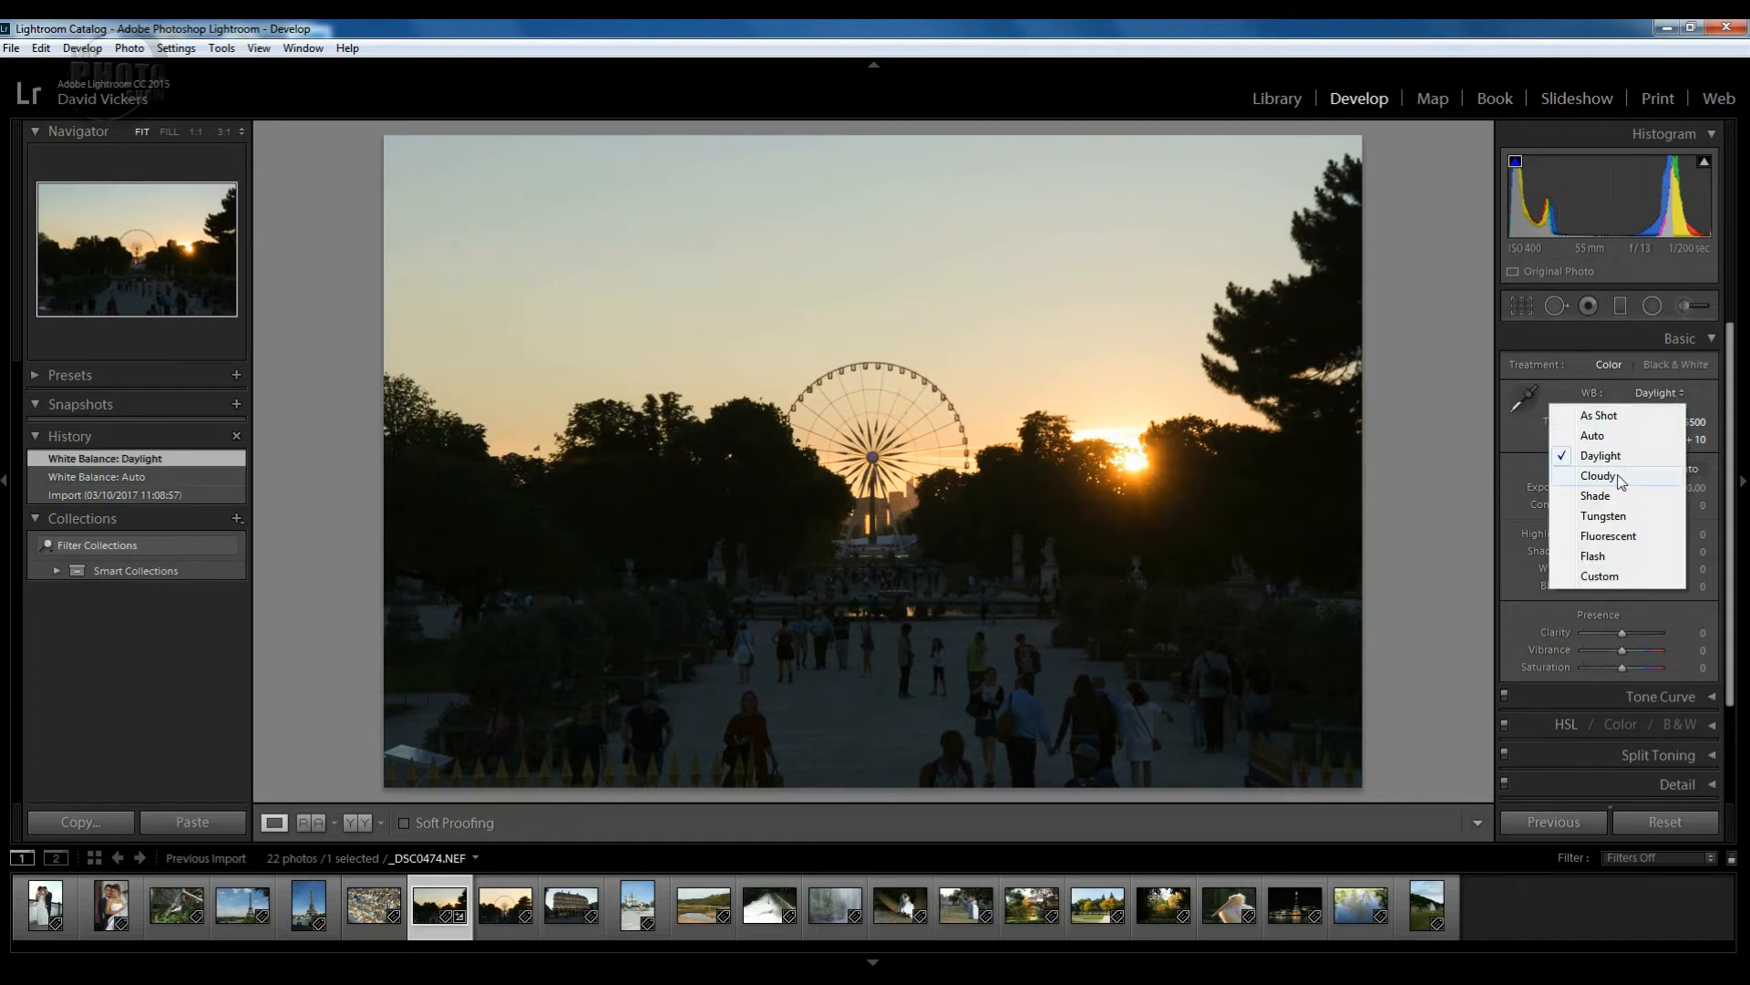
{"action": "left_click", "coordinate": [1618, 475]}
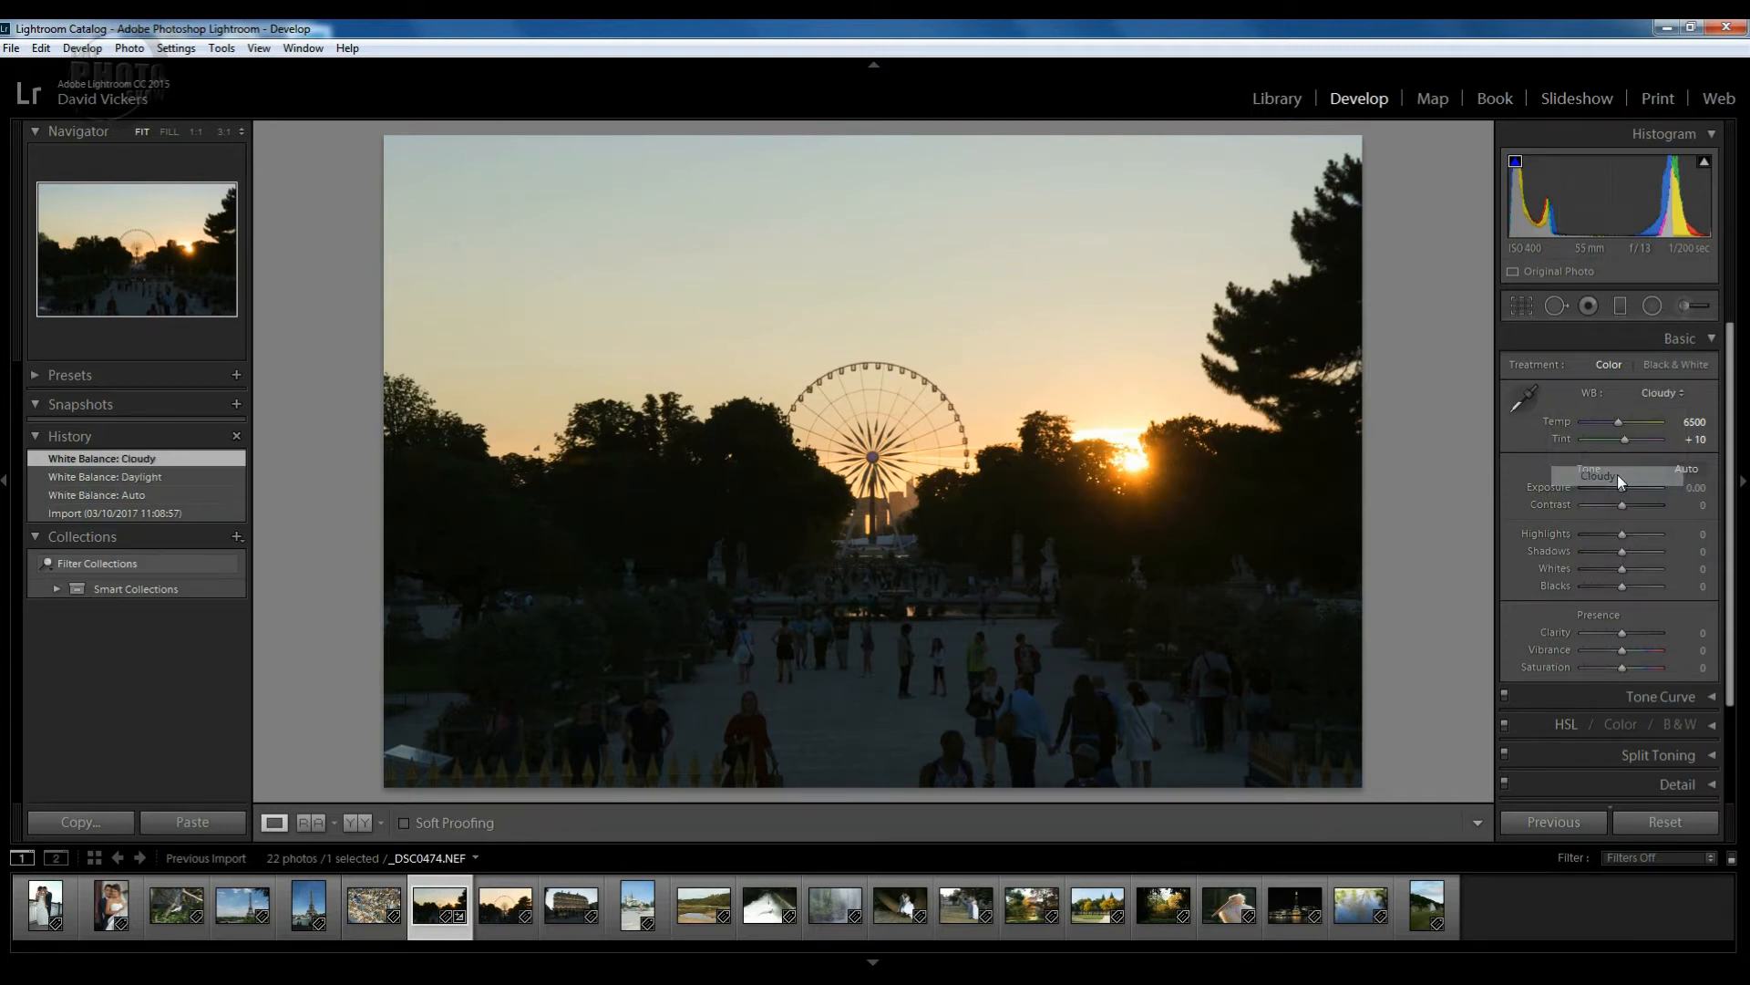
{"action": "left_click", "coordinate": [1679, 395]}
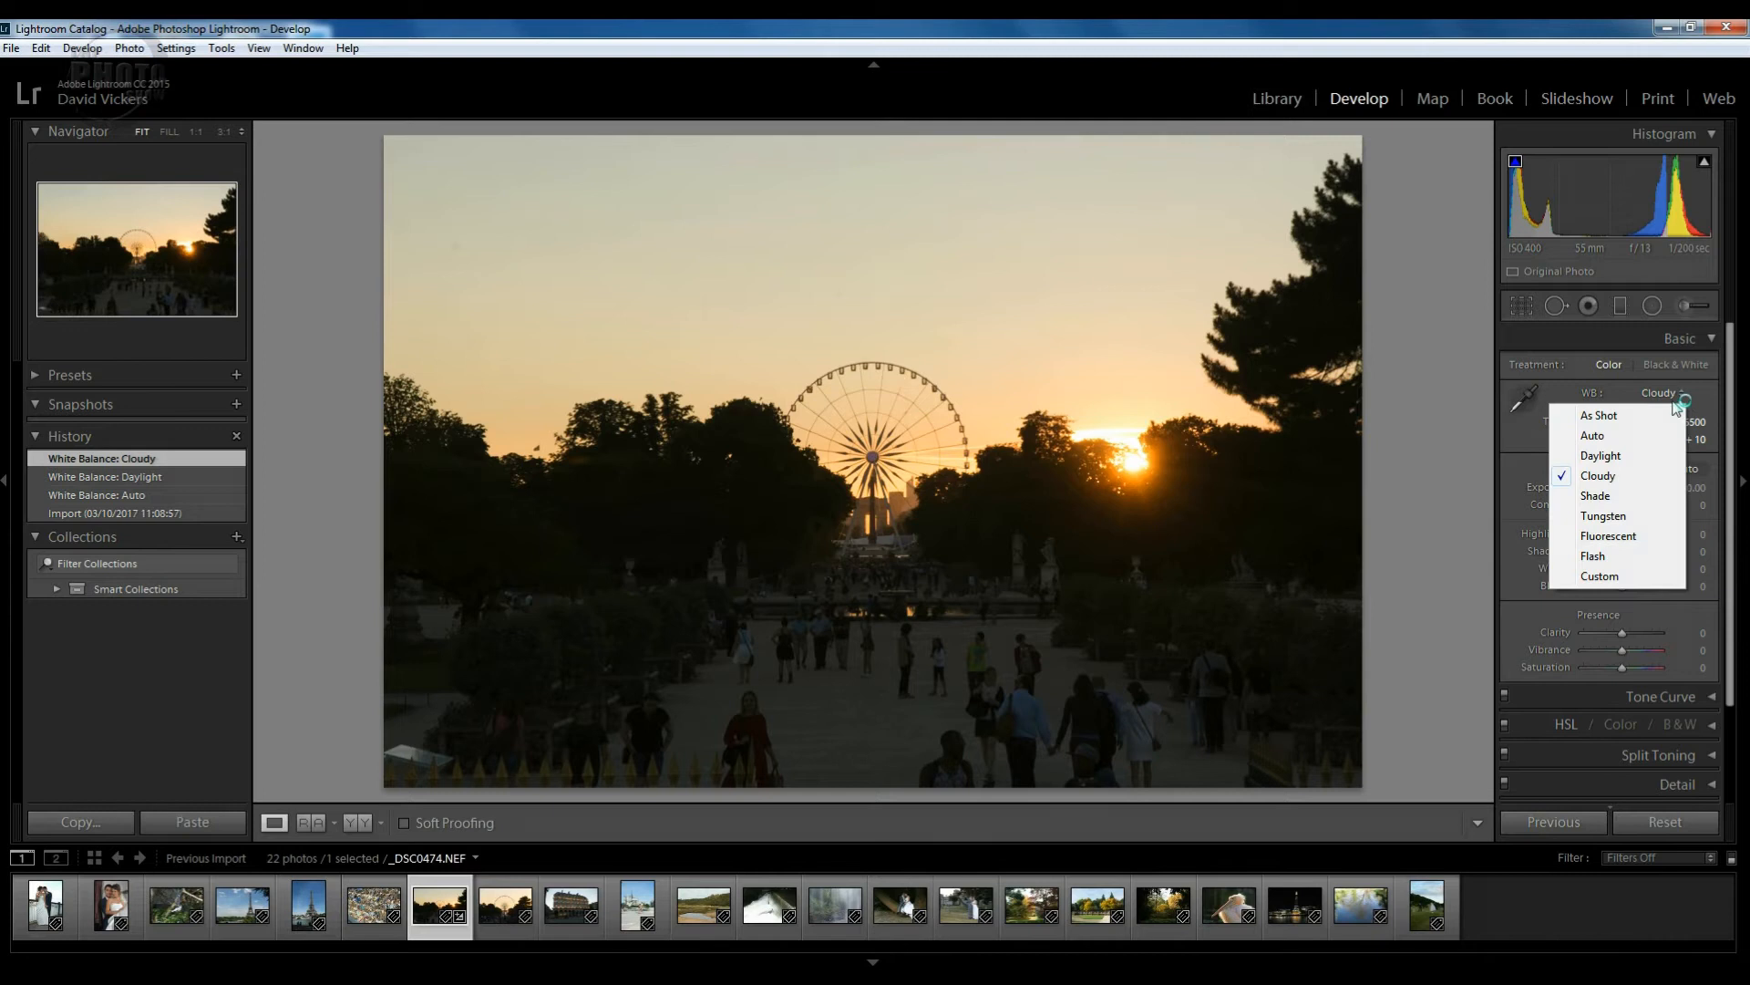
{"action": "left_click", "coordinate": [1613, 497]}
{"action": "left_click", "coordinate": [1680, 395]}
{"action": "left_click", "coordinate": [1616, 516]}
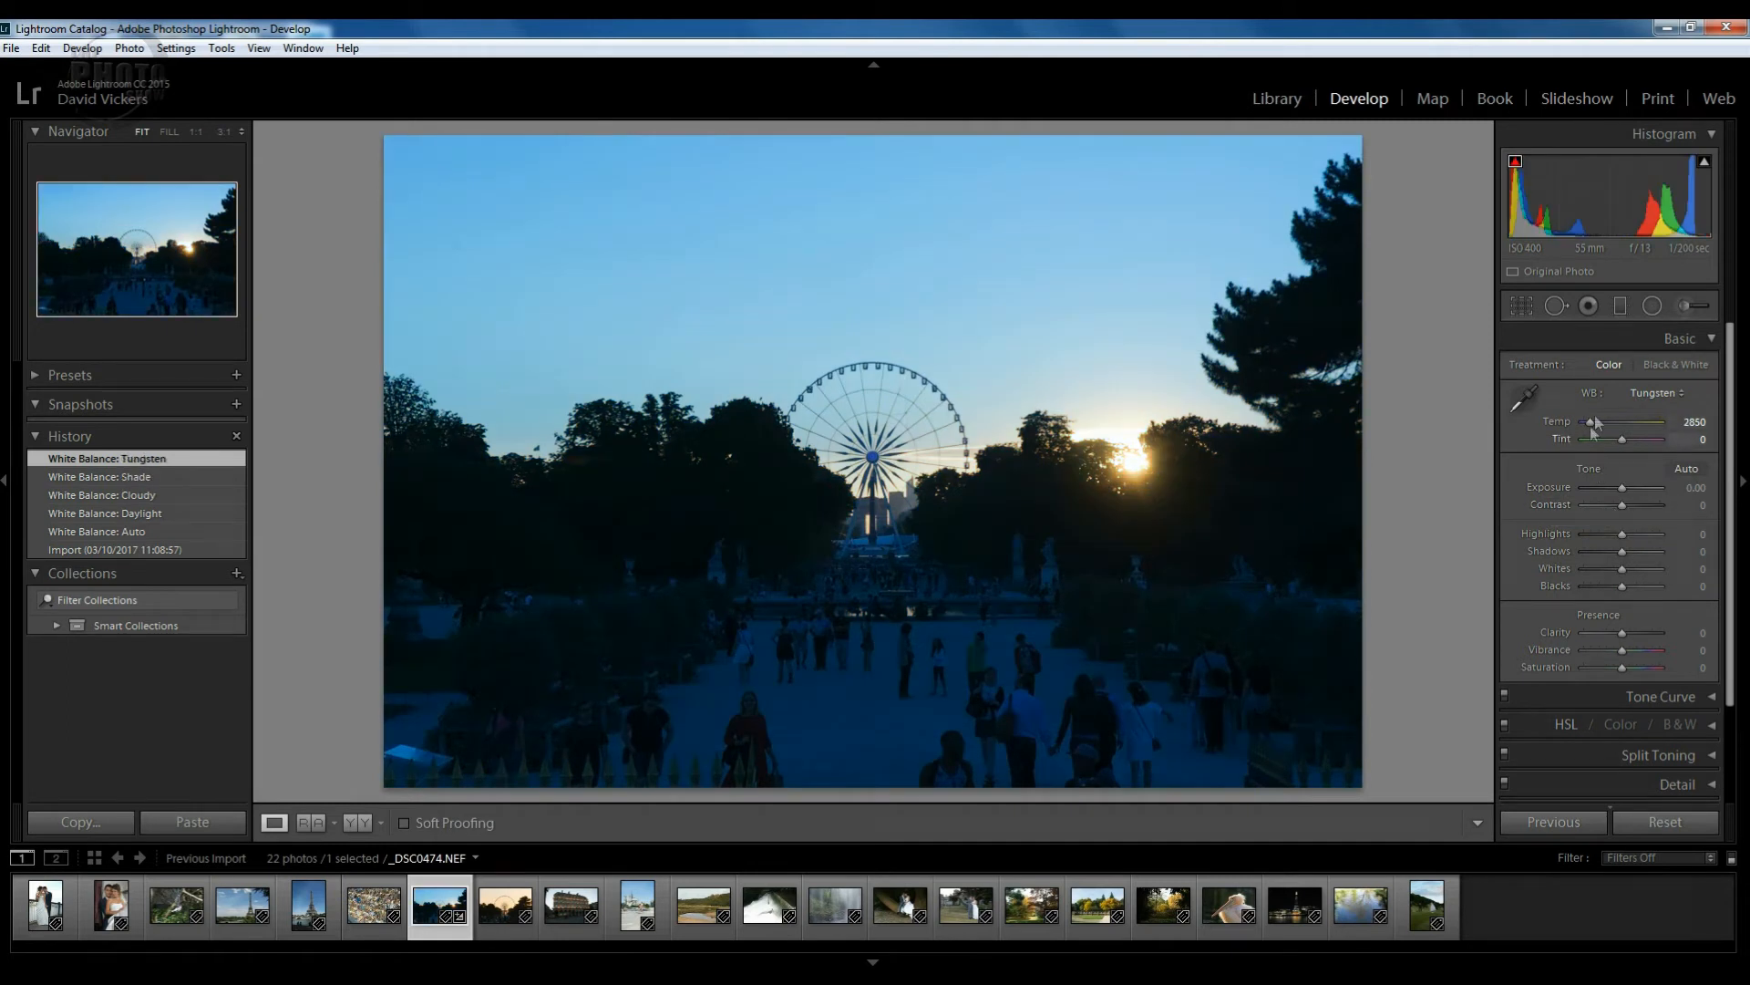
{"action": "left_click", "coordinate": [1678, 397]}
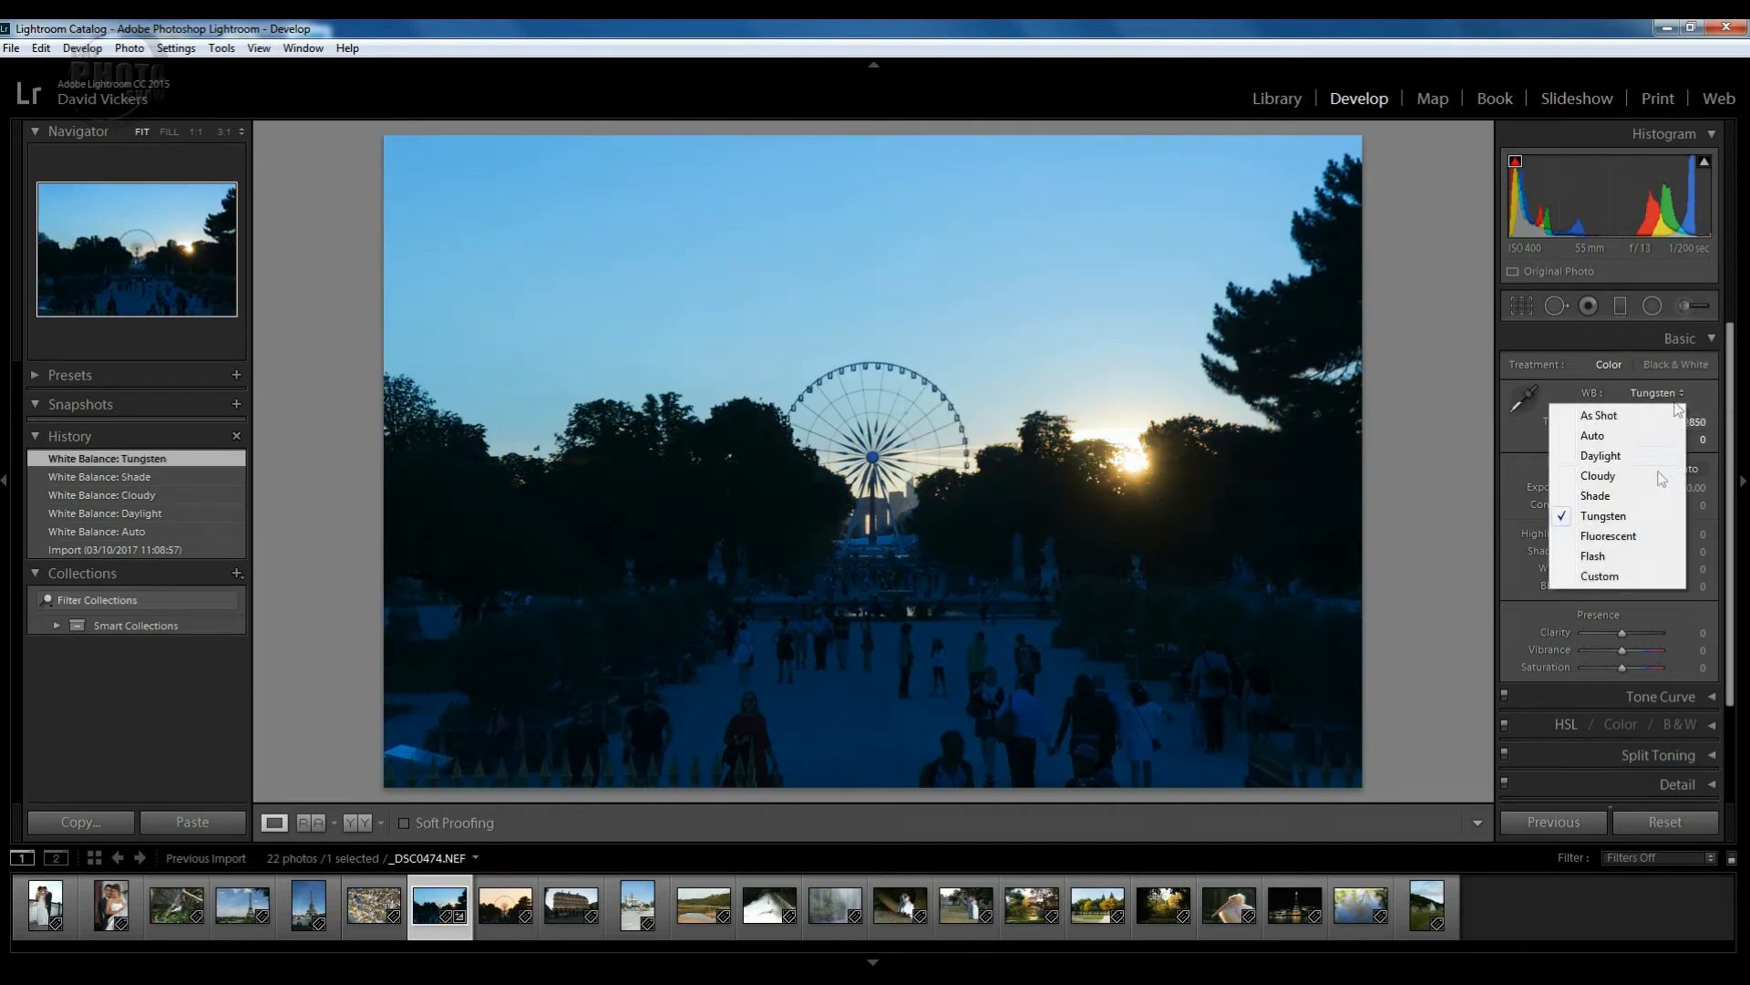
{"action": "left_click", "coordinate": [1610, 415]}
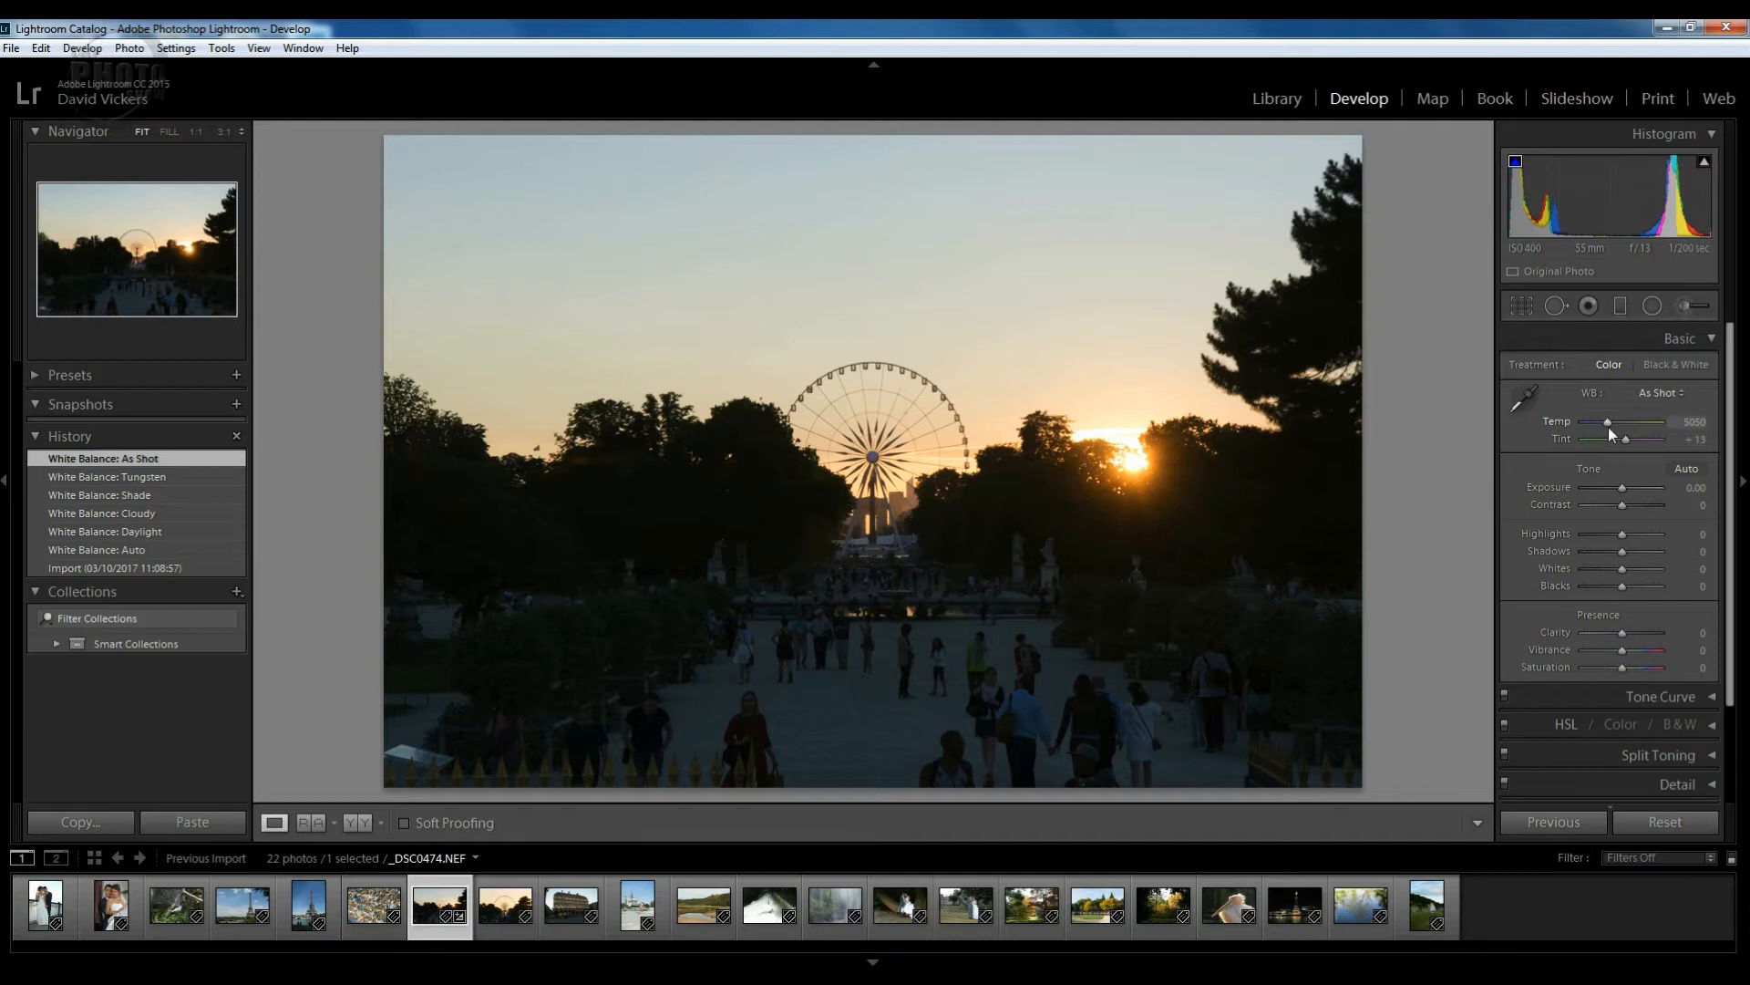
Adjust Temp, reset it to 5050, and pick the White Balance Selector eyedropper.
{"action": "mouse_move", "coordinate": [1608, 423]}
{"action": "left_mouse_down"}
{"action": "mouse_move", "coordinate": [1584, 425]}
{"action": "mouse_move", "coordinate": [1642, 427]}
{"action": "left_mouse_up"}
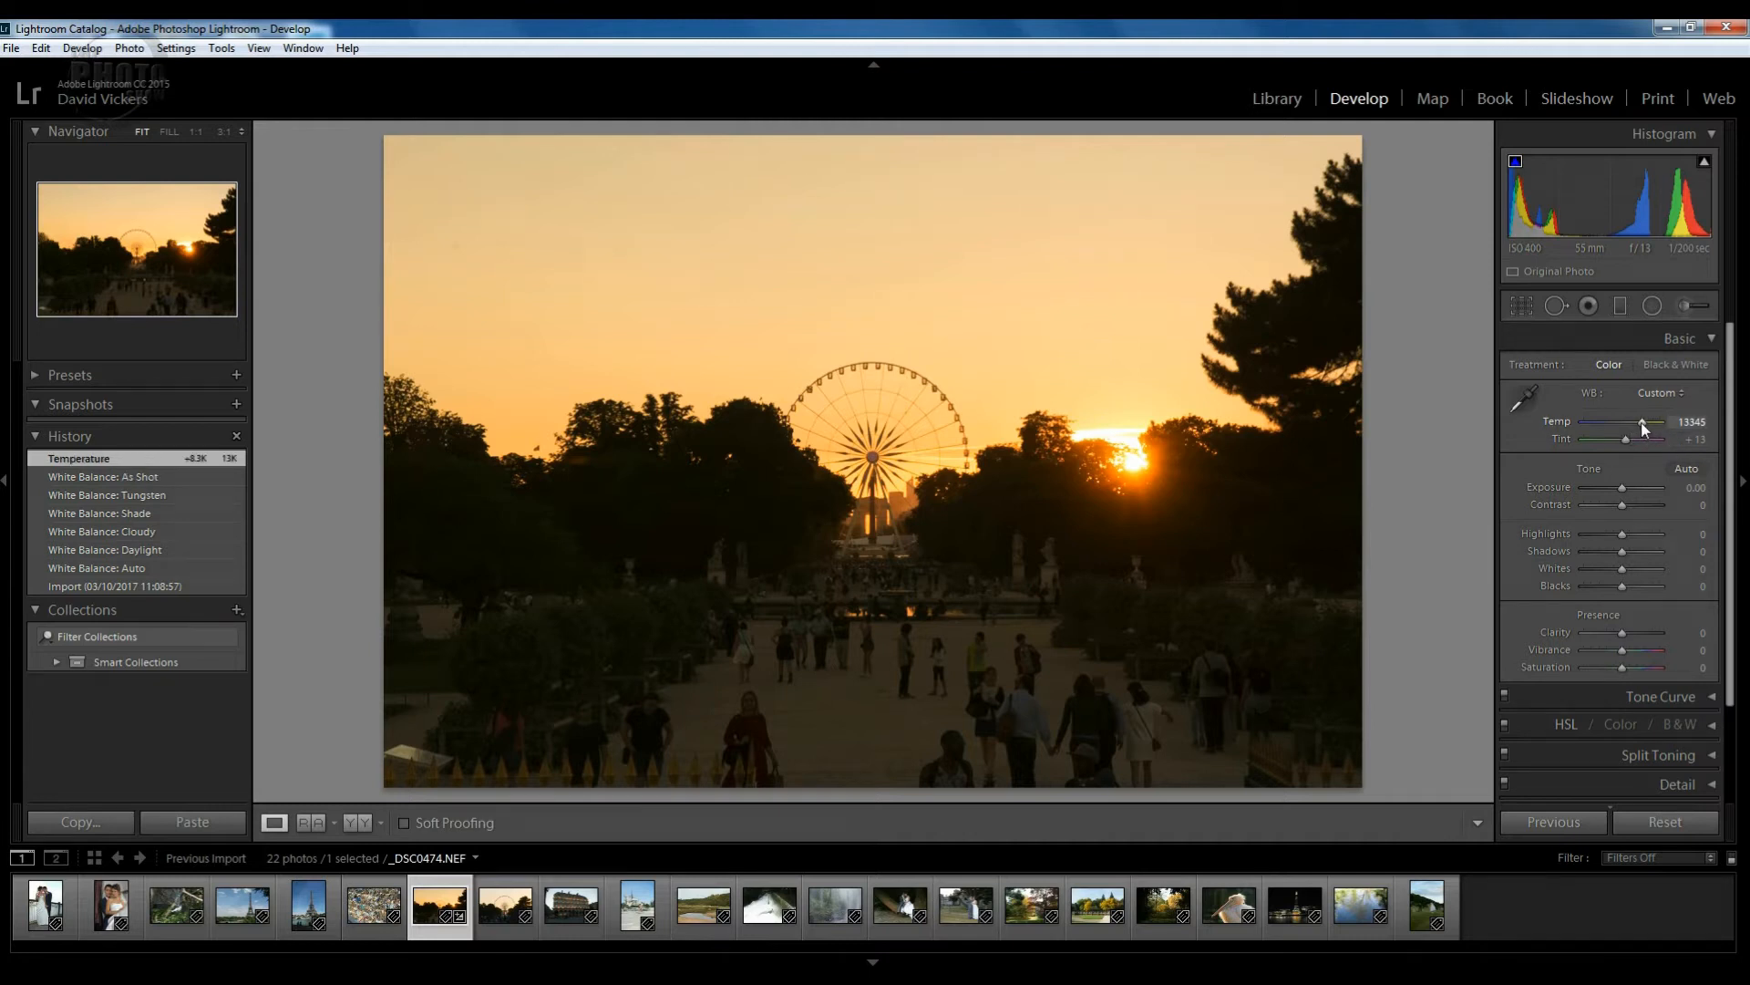
{"action": "double_click", "coordinate": [1641, 423]}
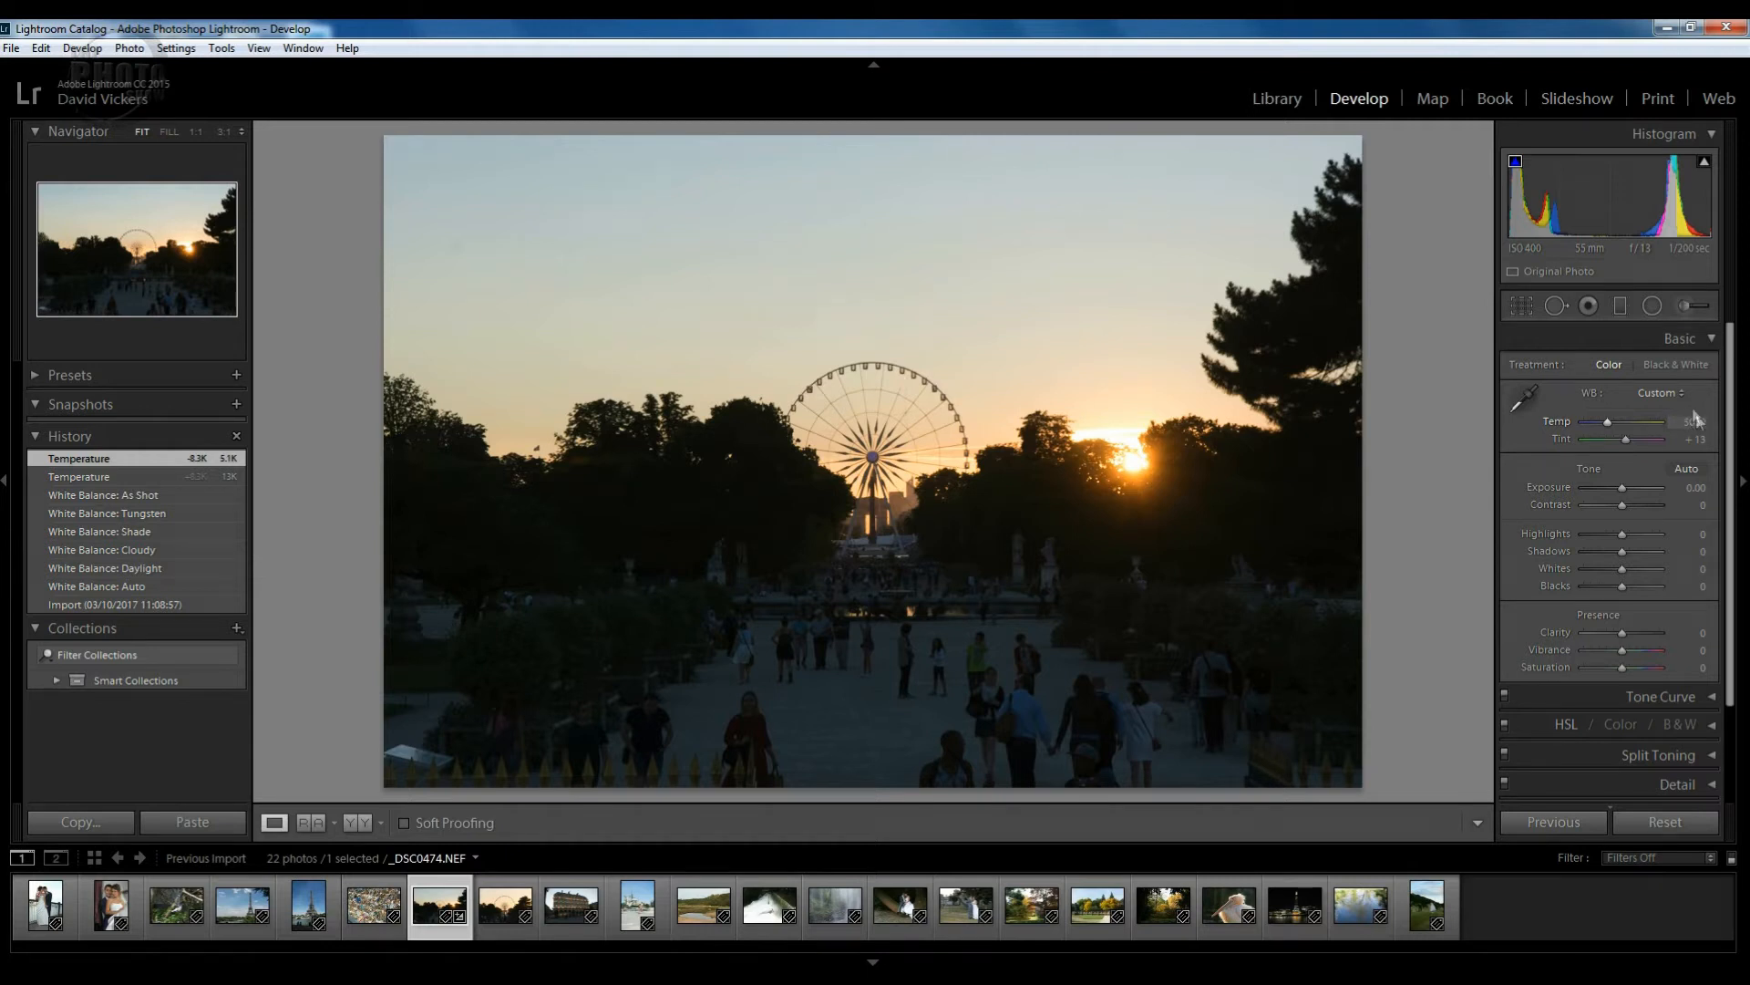
{"action": "left_click", "coordinate": [1524, 401]}
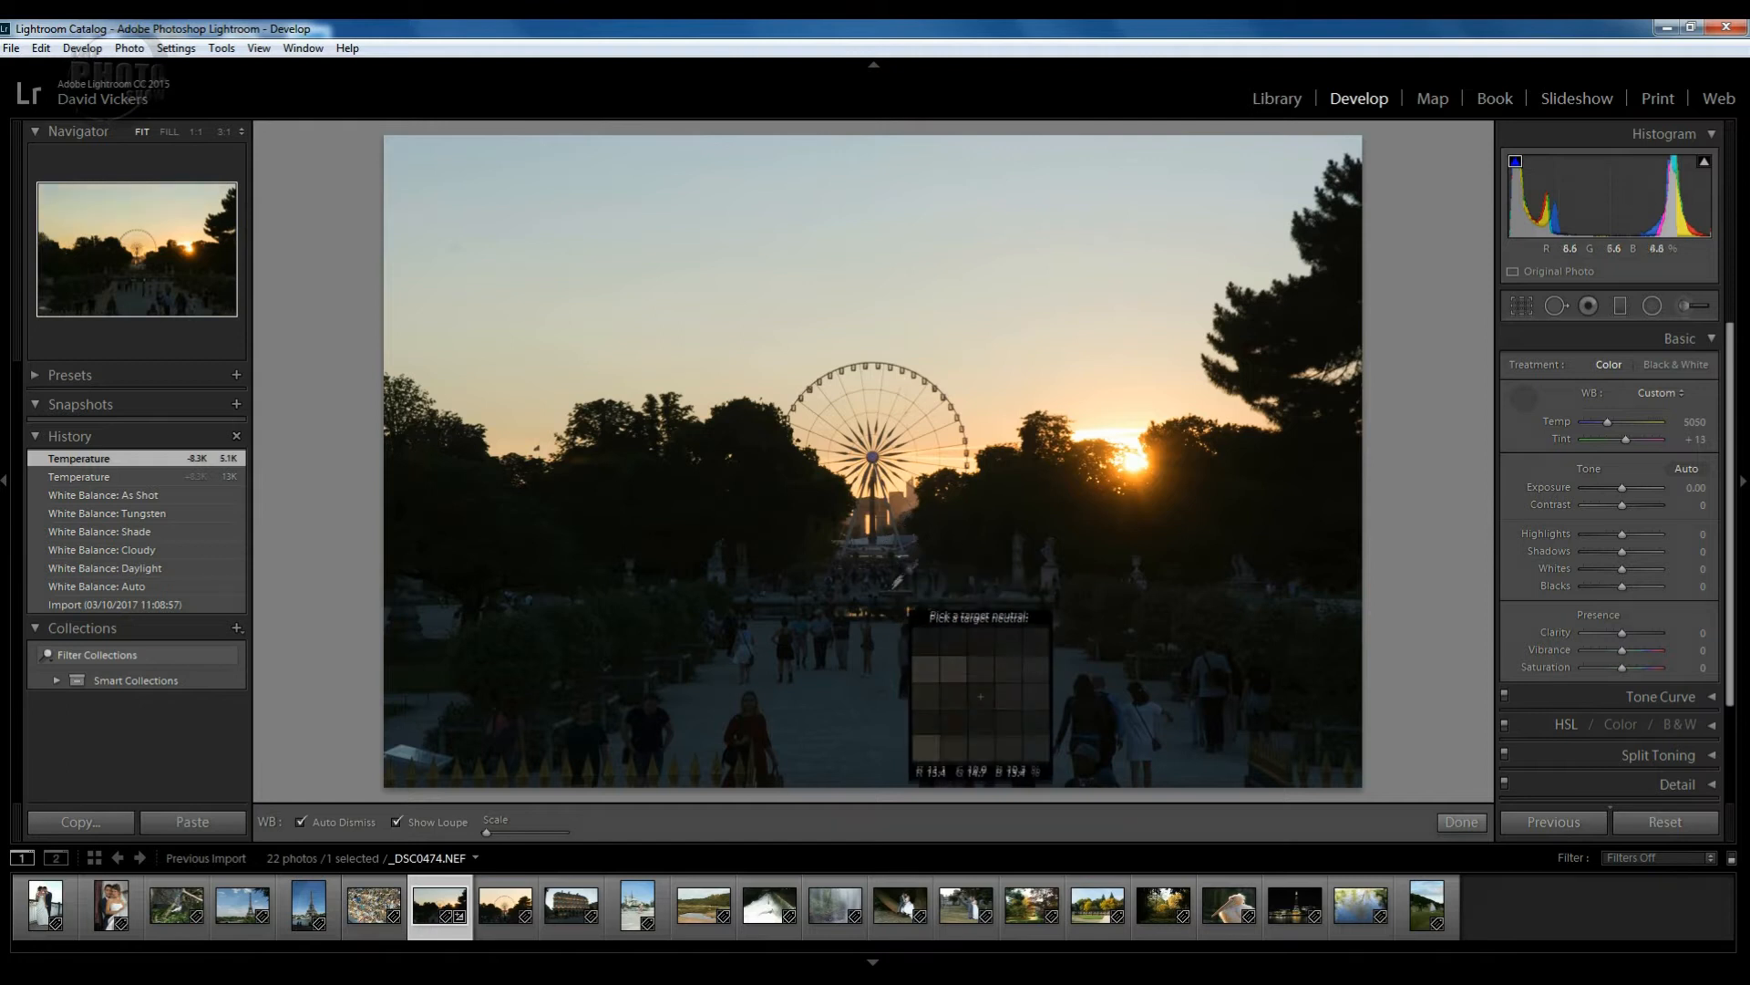
Sample a neutral point for Custom white balance, then raise Temp to 7357.
{"action": "left_click", "coordinate": [891, 538]}
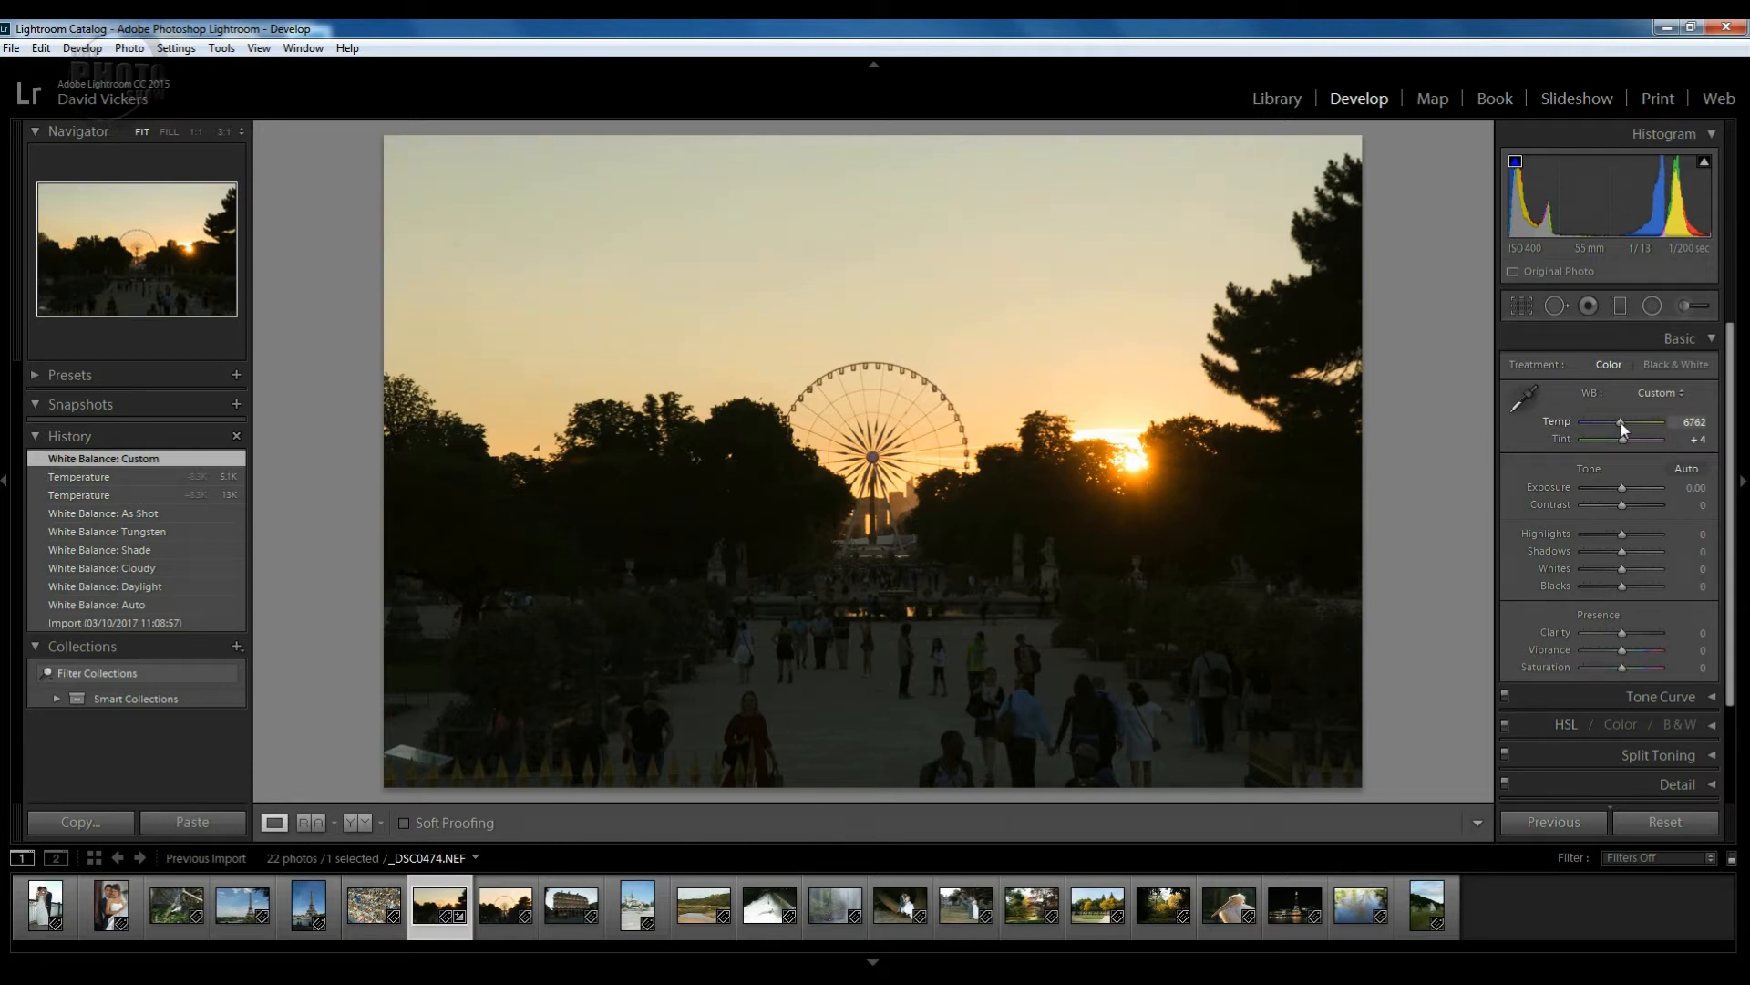
{"action": "scroll", "coordinate": [1621, 423], "scroll_direction": "up", "scroll_amount": 1}
{"action": "scroll", "coordinate": [1622, 423], "scroll_direction": "up", "scroll_amount": 1}
{"action": "scroll", "coordinate": [1623, 423], "scroll_direction": "up", "scroll_amount": 1}
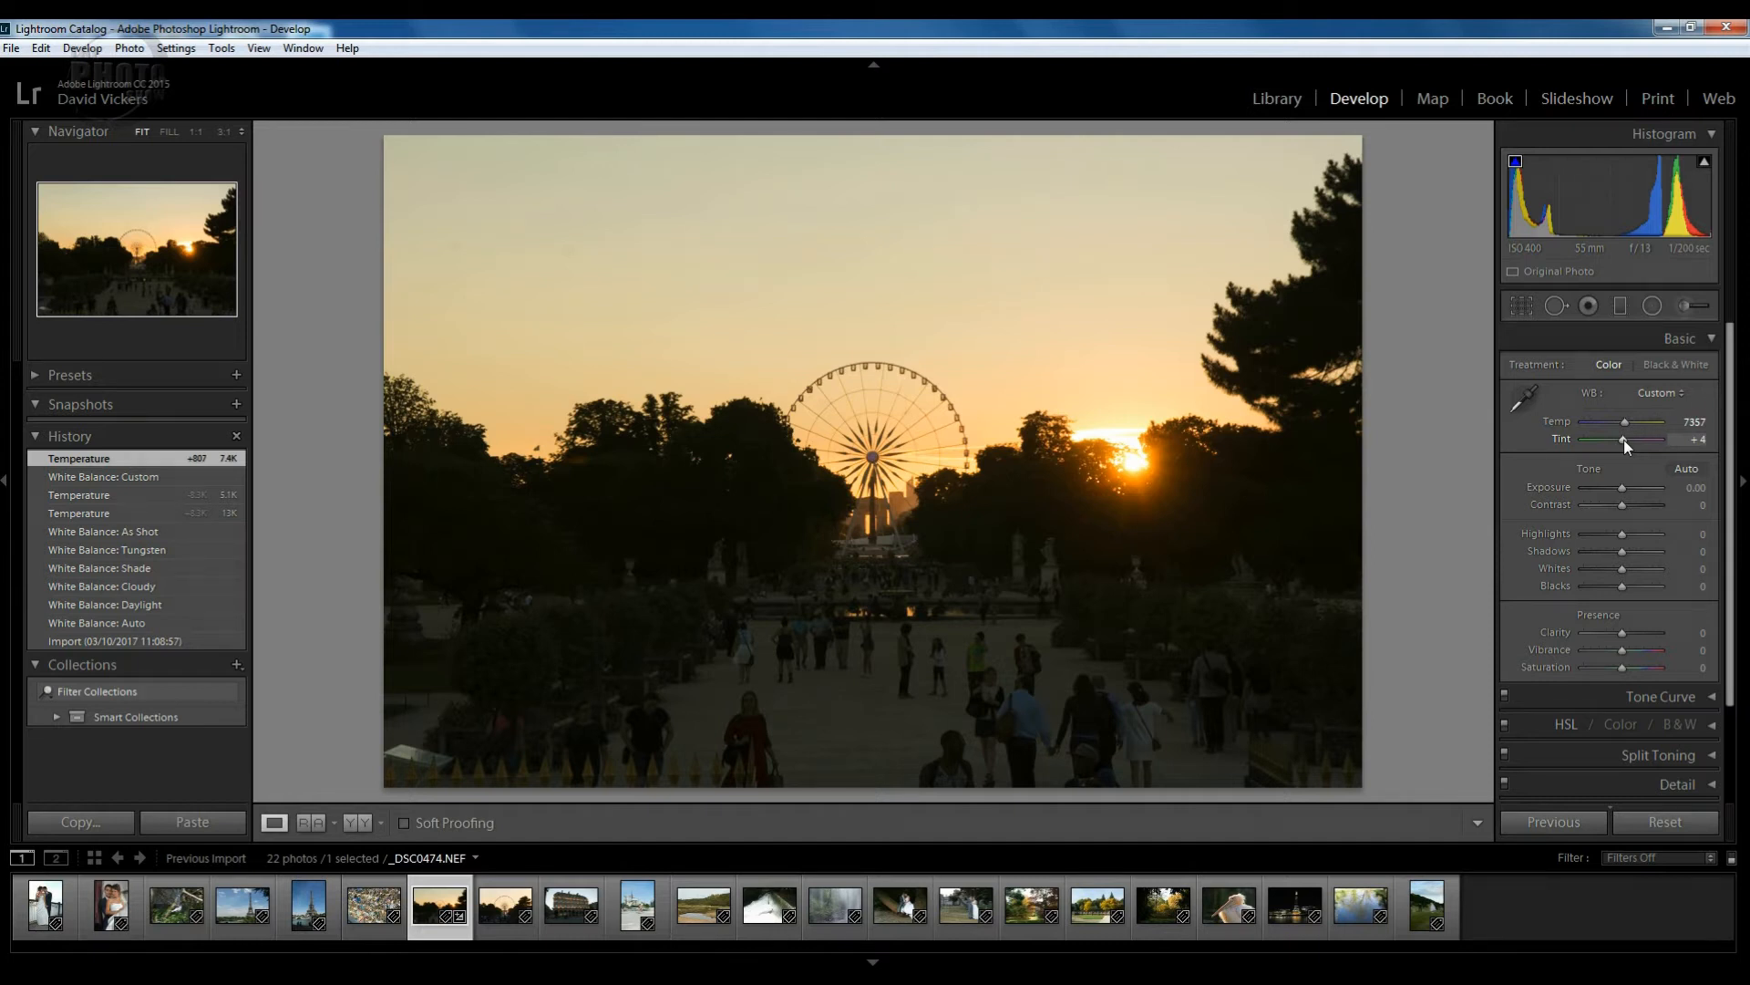
Preview strong green and magenta tints, then reset Tint to +13.
{"action": "left_click_drag", "start_coordinate": [1607, 439], "coordinate": [1589, 442]}
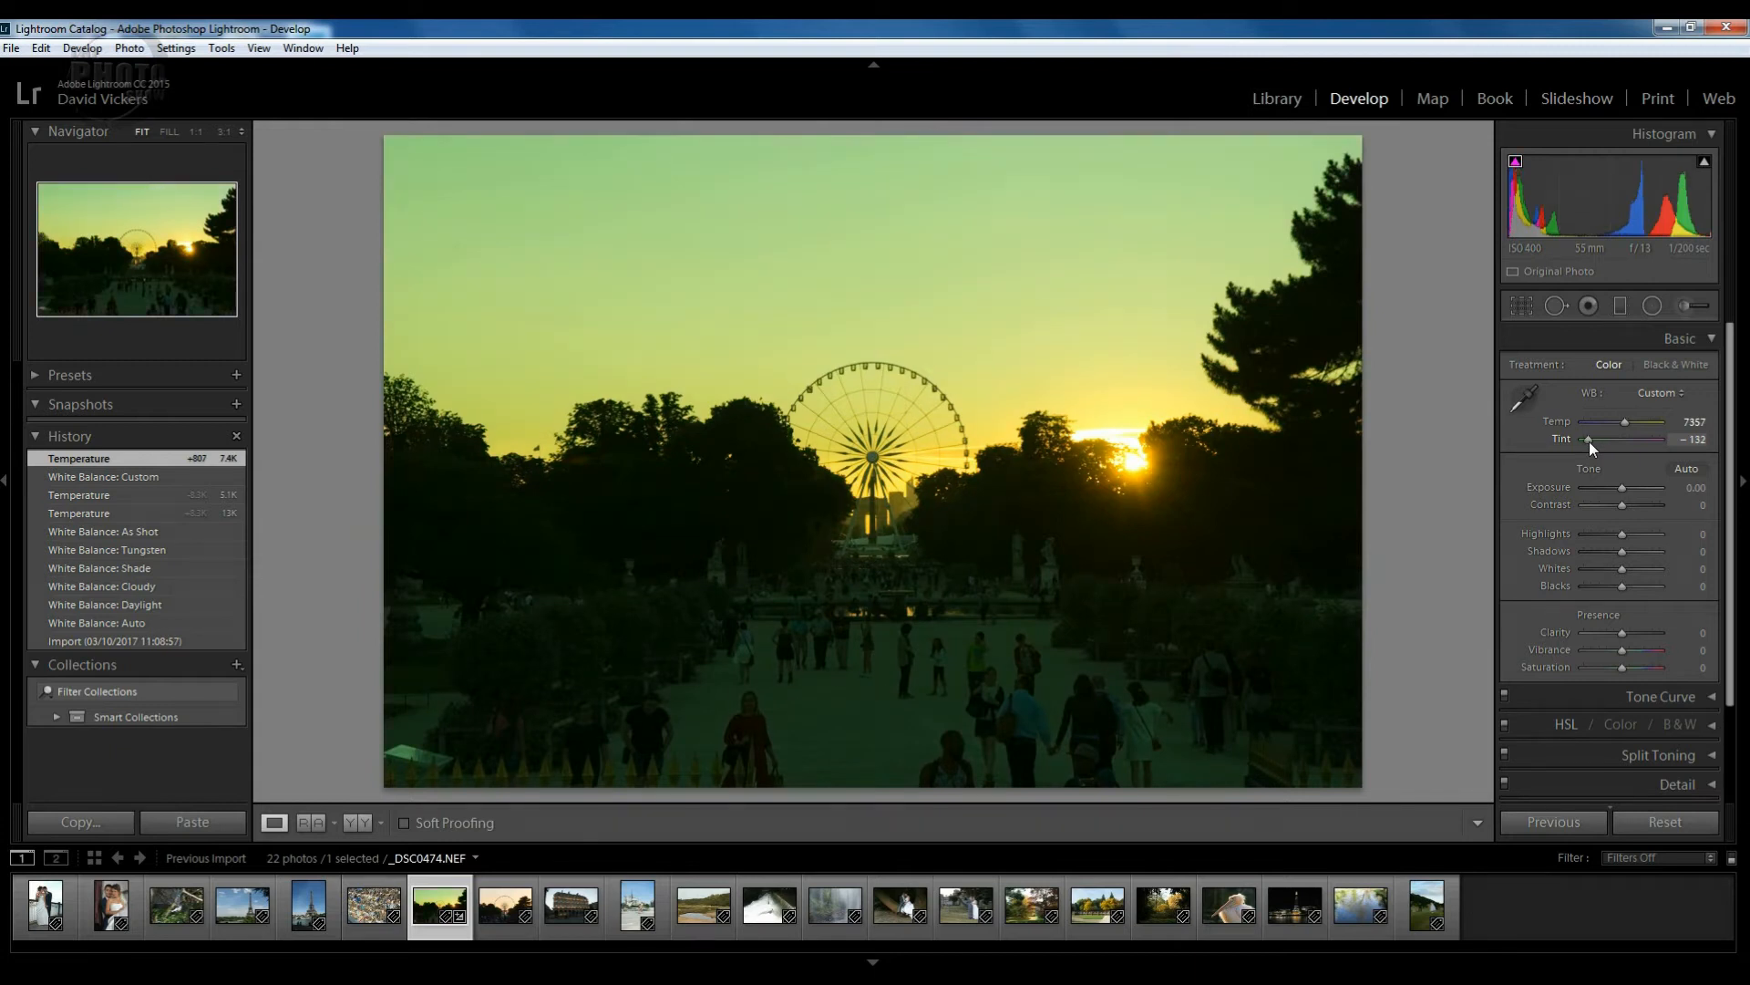
{"action": "left_click_drag", "start_coordinate": [1589, 442], "coordinate": [1650, 446]}
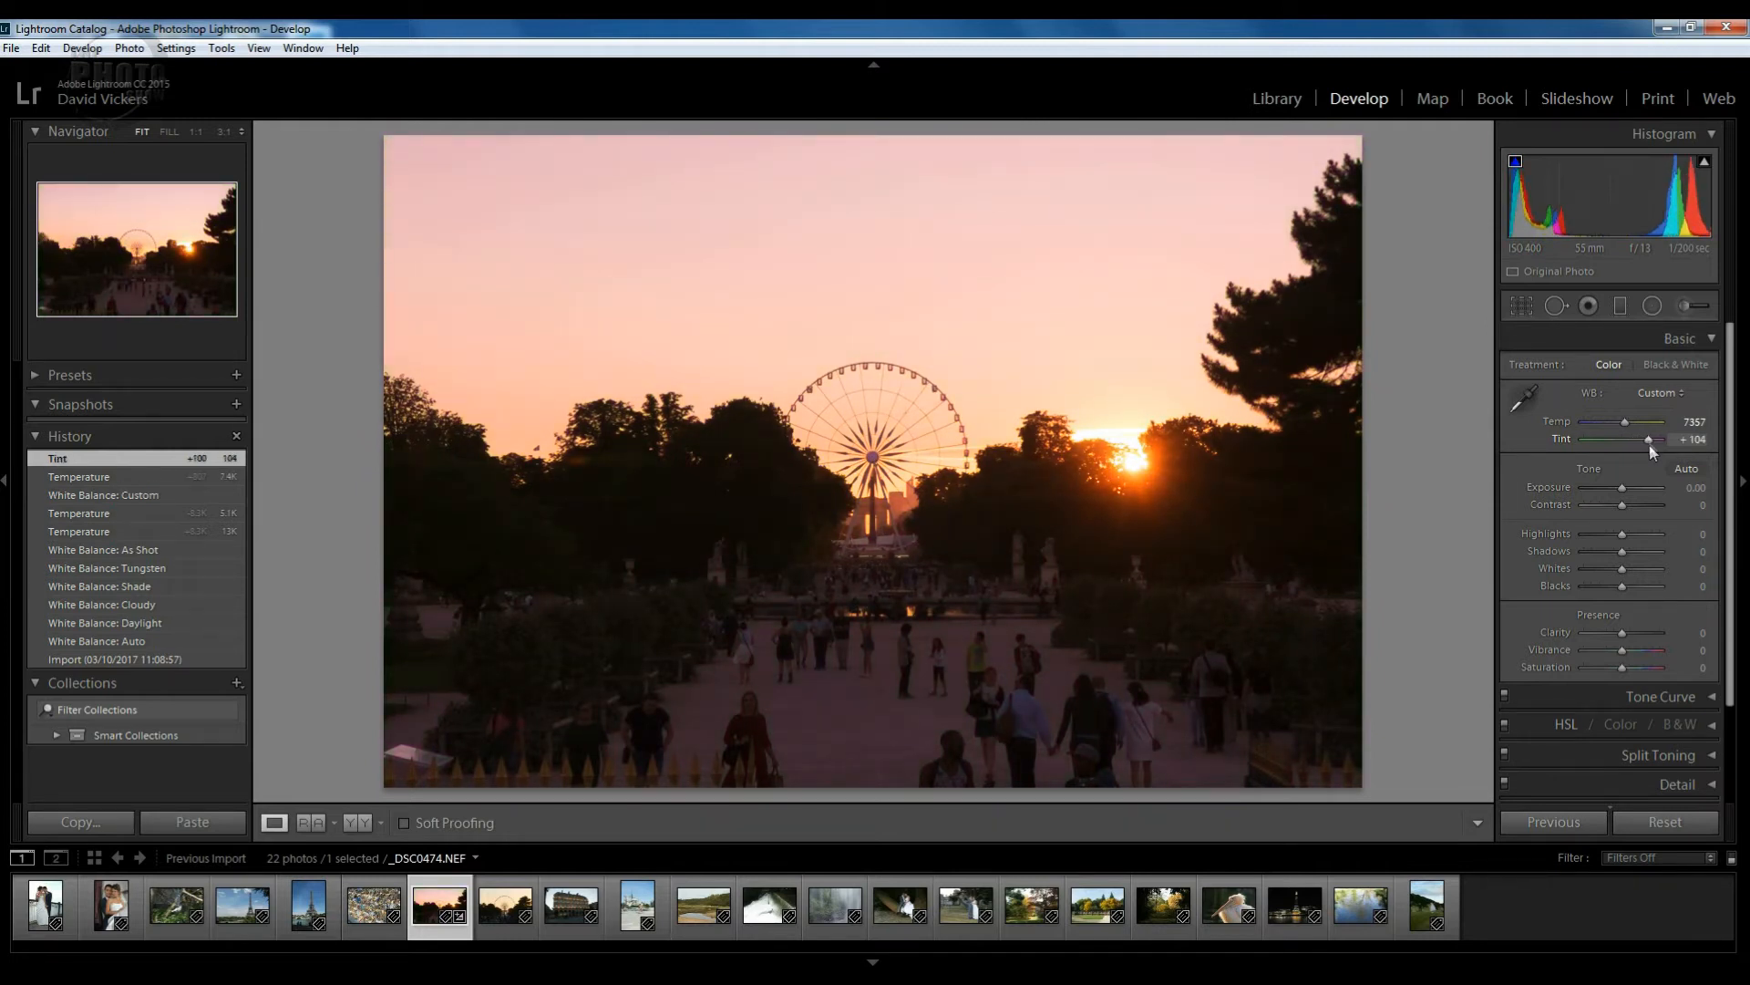
{"action": "double_click", "coordinate": [1563, 439]}
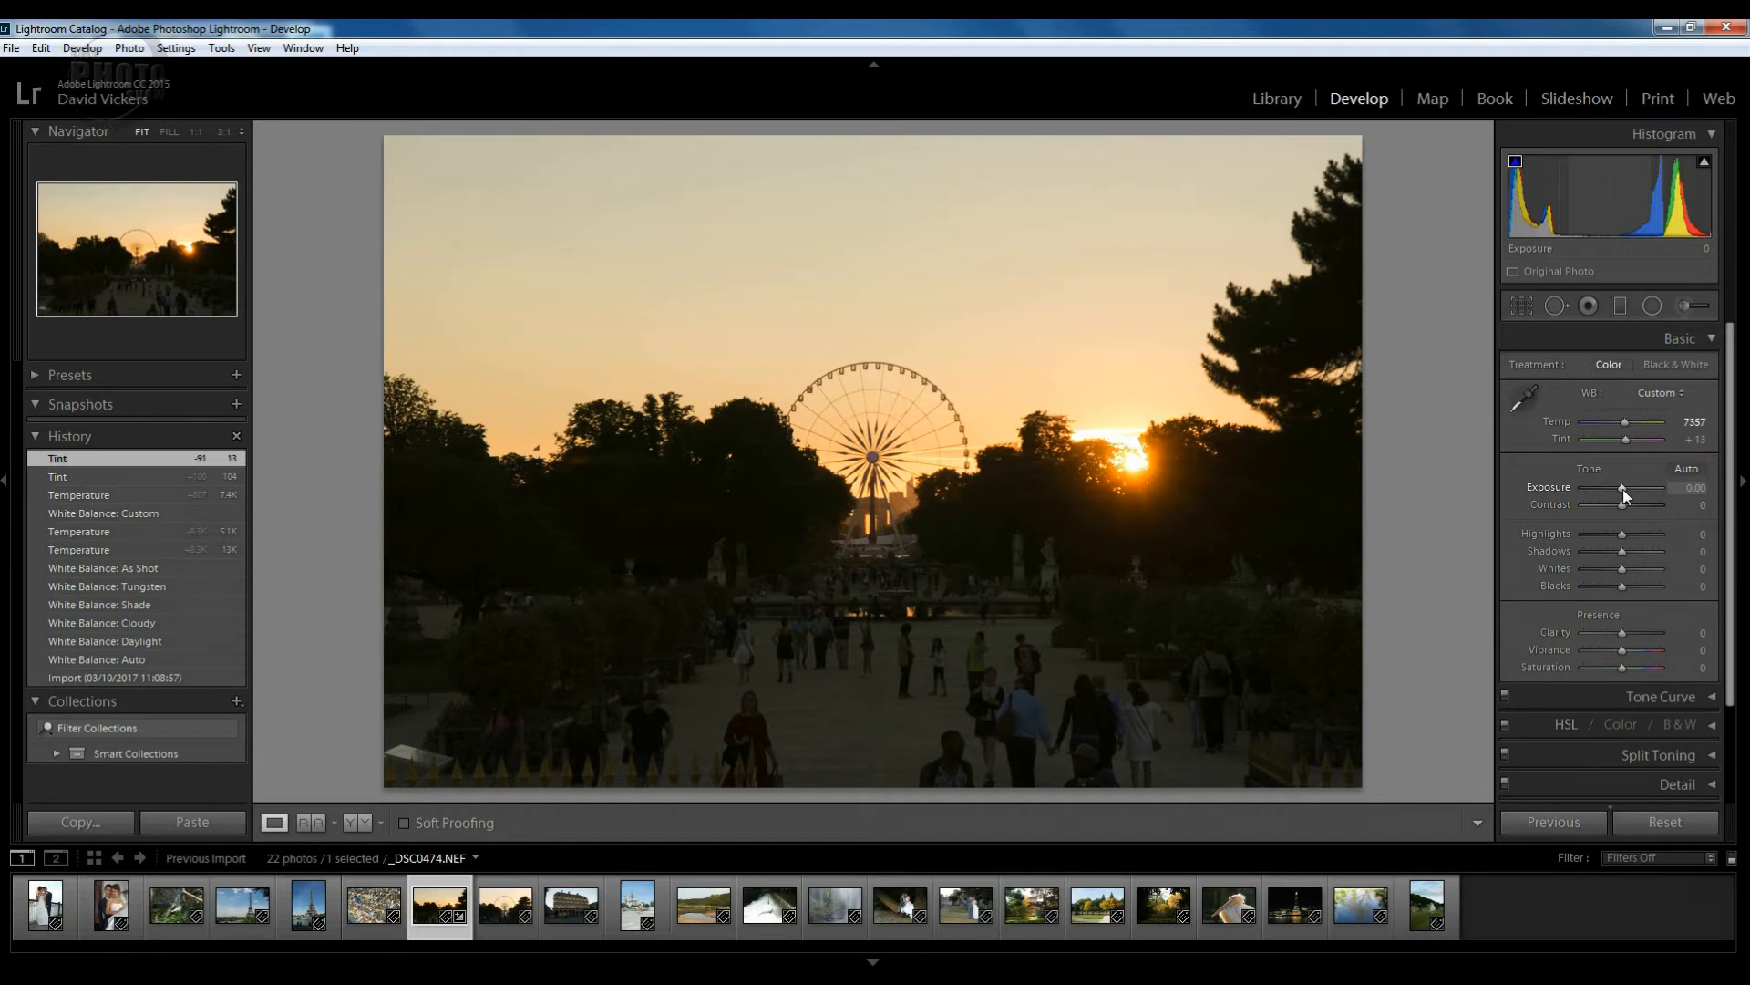
Test a lower Exposure and hide the shadow clipping overlay, then reset and set Exposure to +0.60.
{"action": "mouse_move", "coordinate": [1622, 489]}
{"action": "left_mouse_down"}
{"action": "mouse_move", "coordinate": [1599, 487]}
{"action": "mouse_move", "coordinate": [1654, 486]}
{"action": "mouse_move", "coordinate": [1601, 488]}
{"action": "left_mouse_up"}
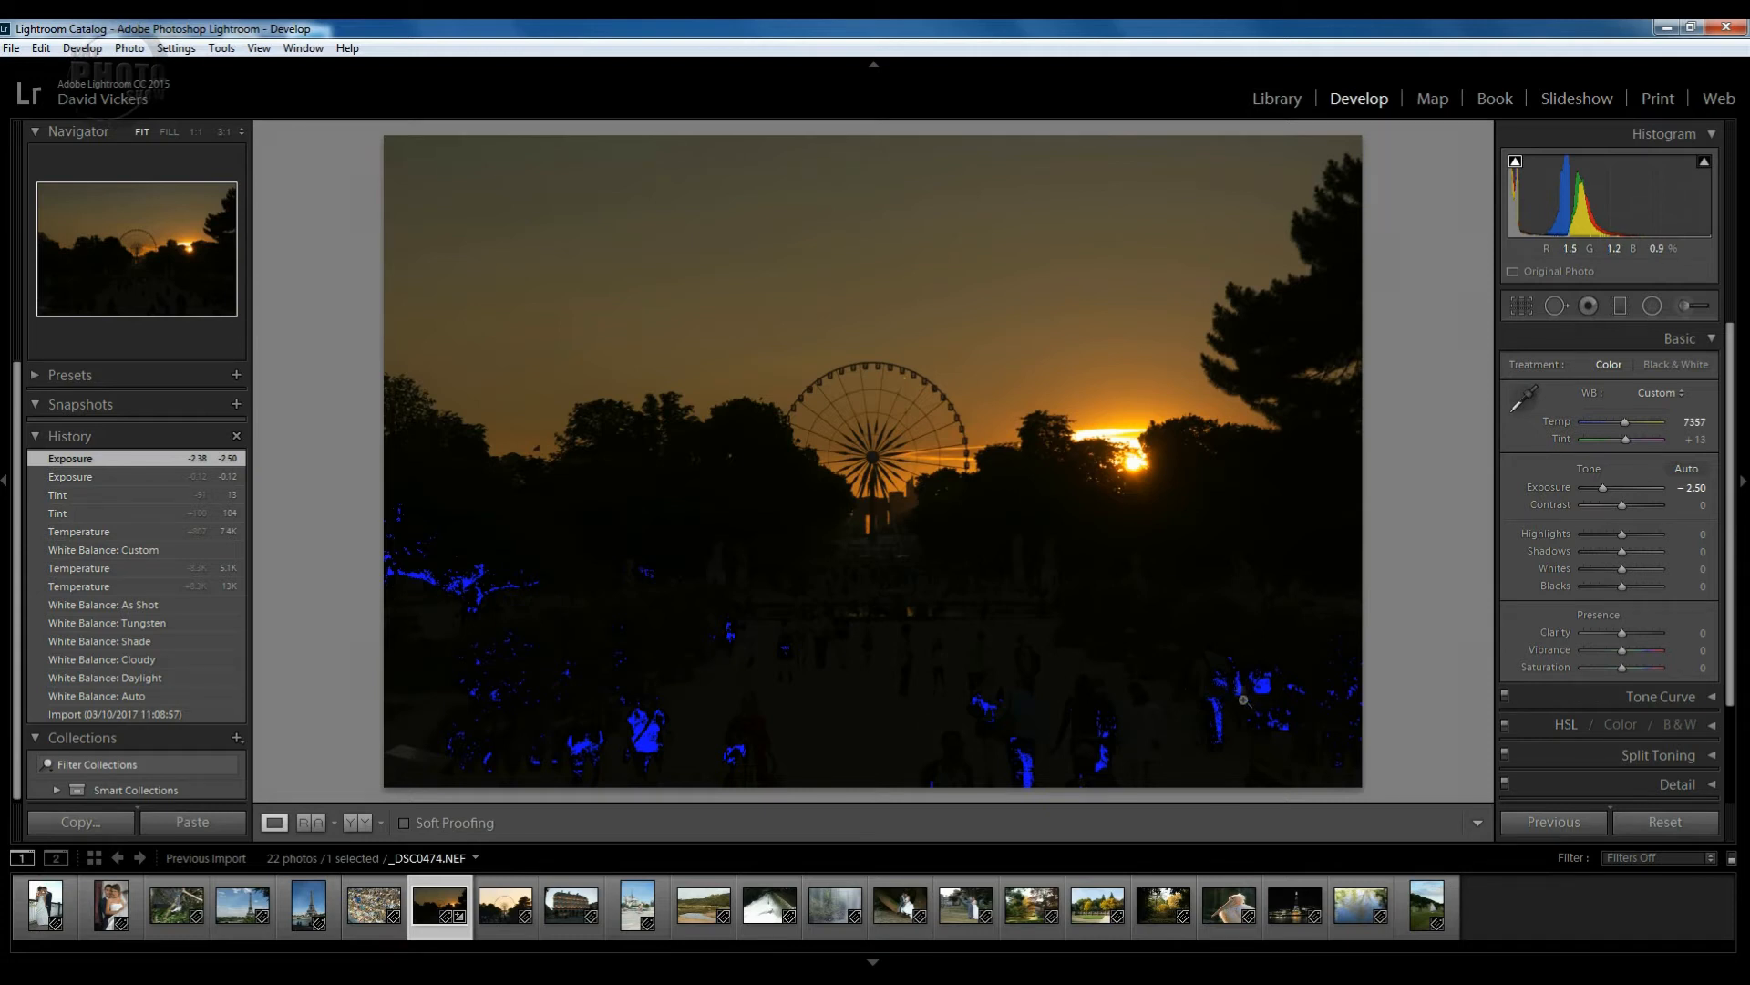
{"action": "left_click", "coordinate": [1516, 169]}
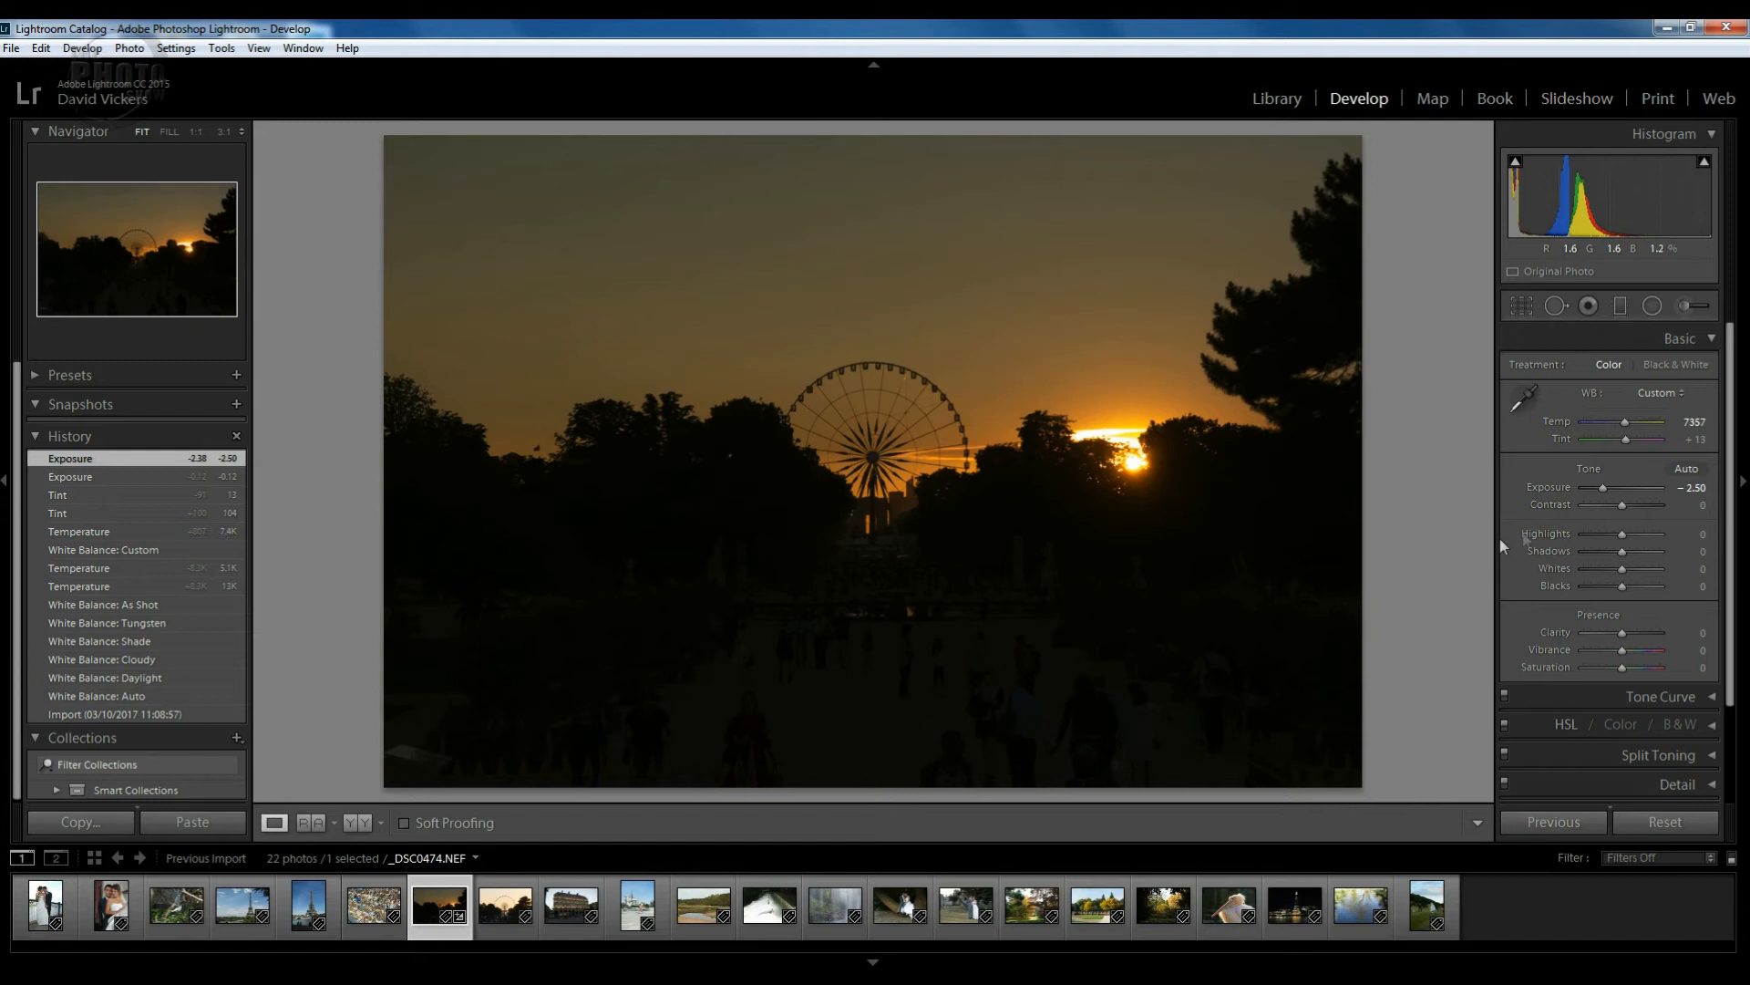
{"action": "double_click", "coordinate": [1604, 489]}
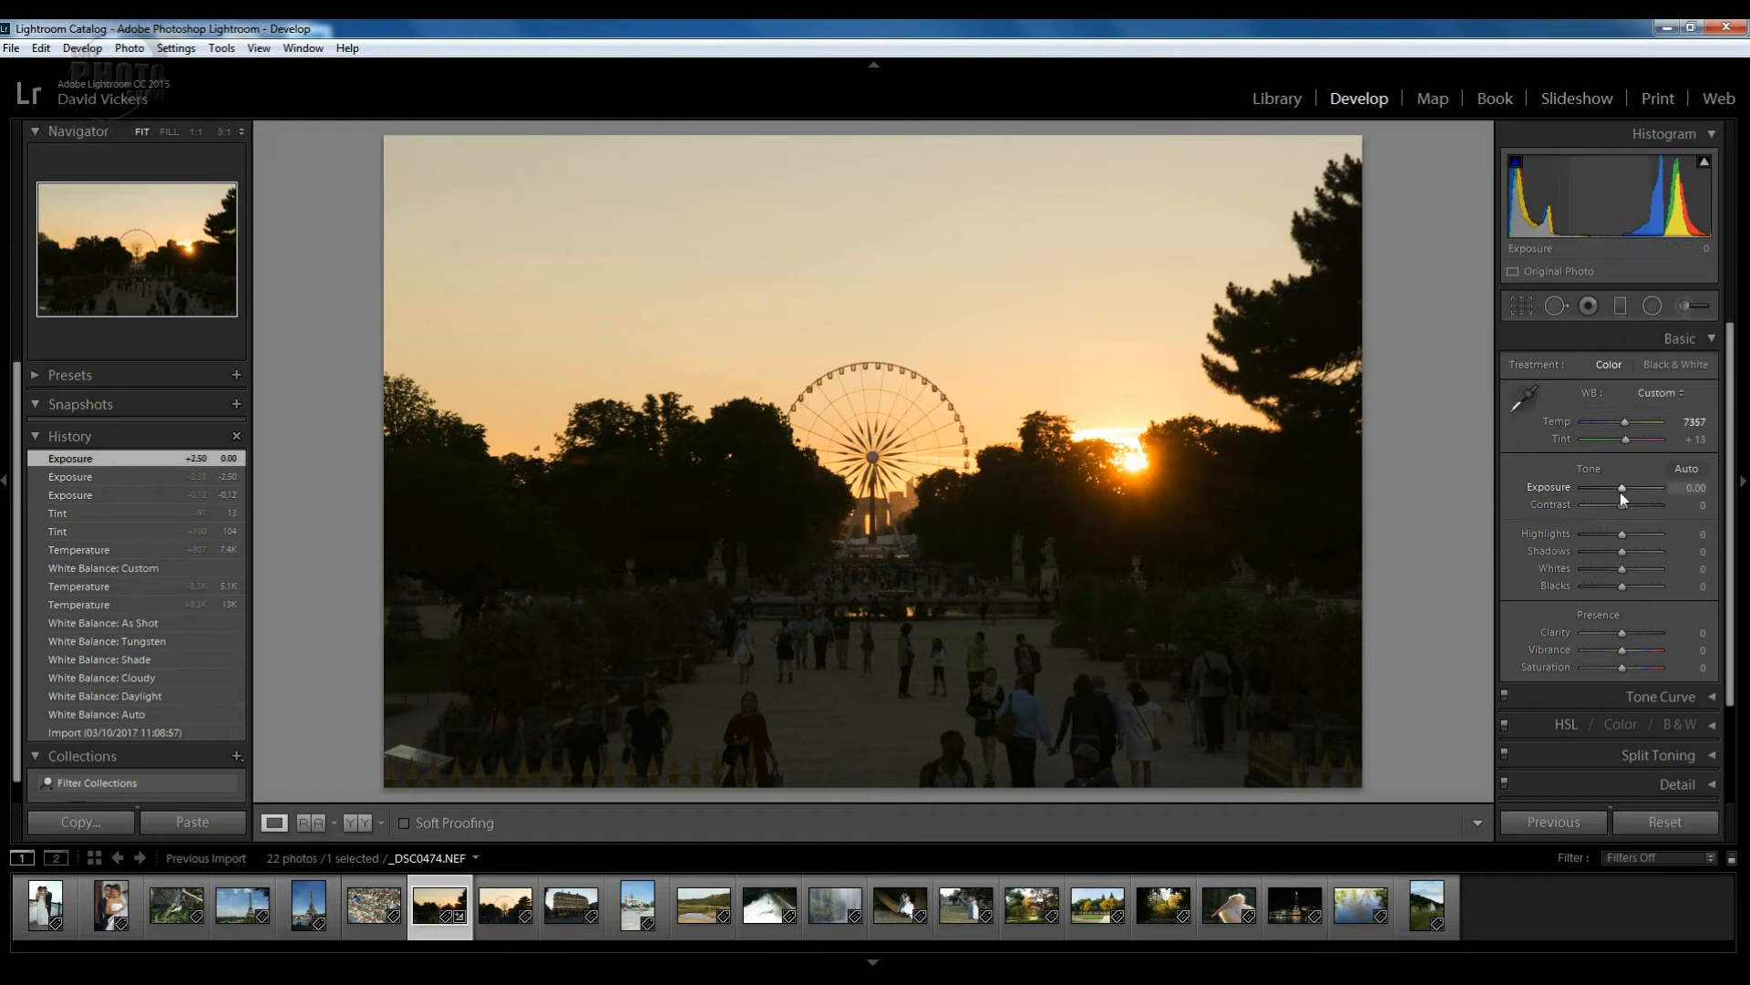
{"action": "left_click_drag", "start_coordinate": [1622, 488], "coordinate": [1629, 489]}
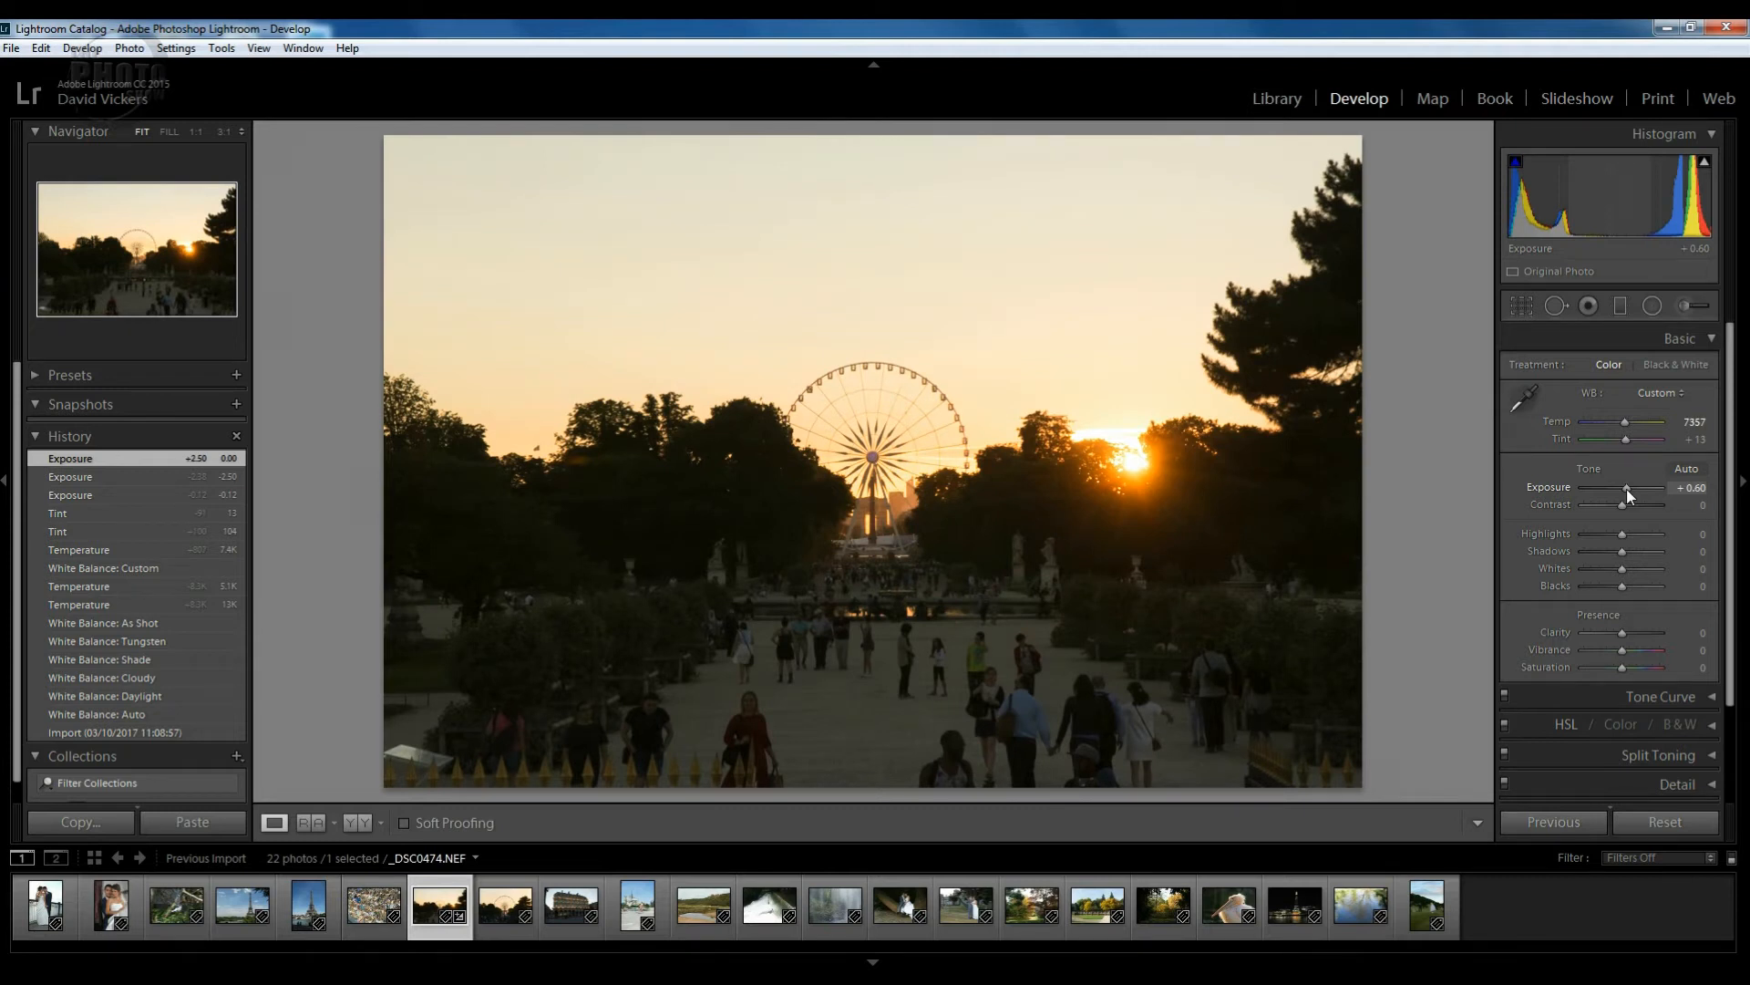
{"action": "left_click_drag", "start_coordinate": [1627, 488], "coordinate": [1627, 489]}
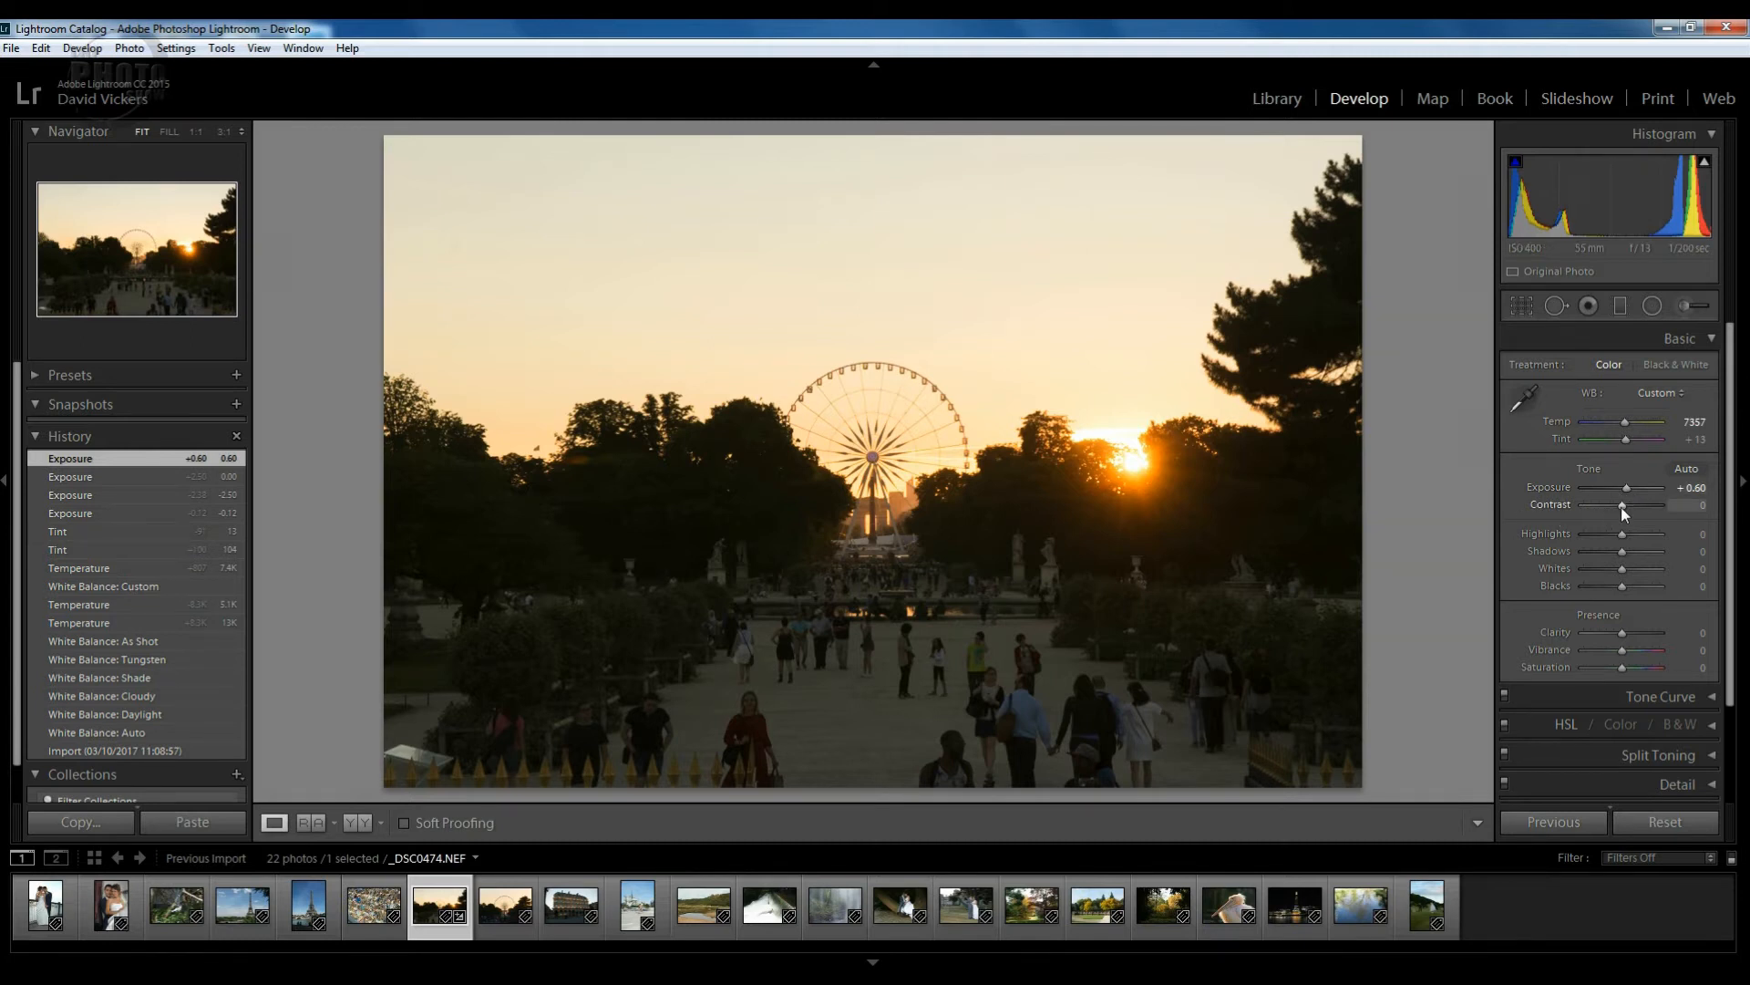
Preview Contrast at -100, then settle Contrast at +14.
{"action": "mouse_move", "coordinate": [1621, 505]}
{"action": "left_mouse_down"}
{"action": "mouse_move", "coordinate": [1574, 507]}
{"action": "mouse_move", "coordinate": [1665, 511]}
{"action": "mouse_move", "coordinate": [1628, 499]}
{"action": "left_mouse_up"}
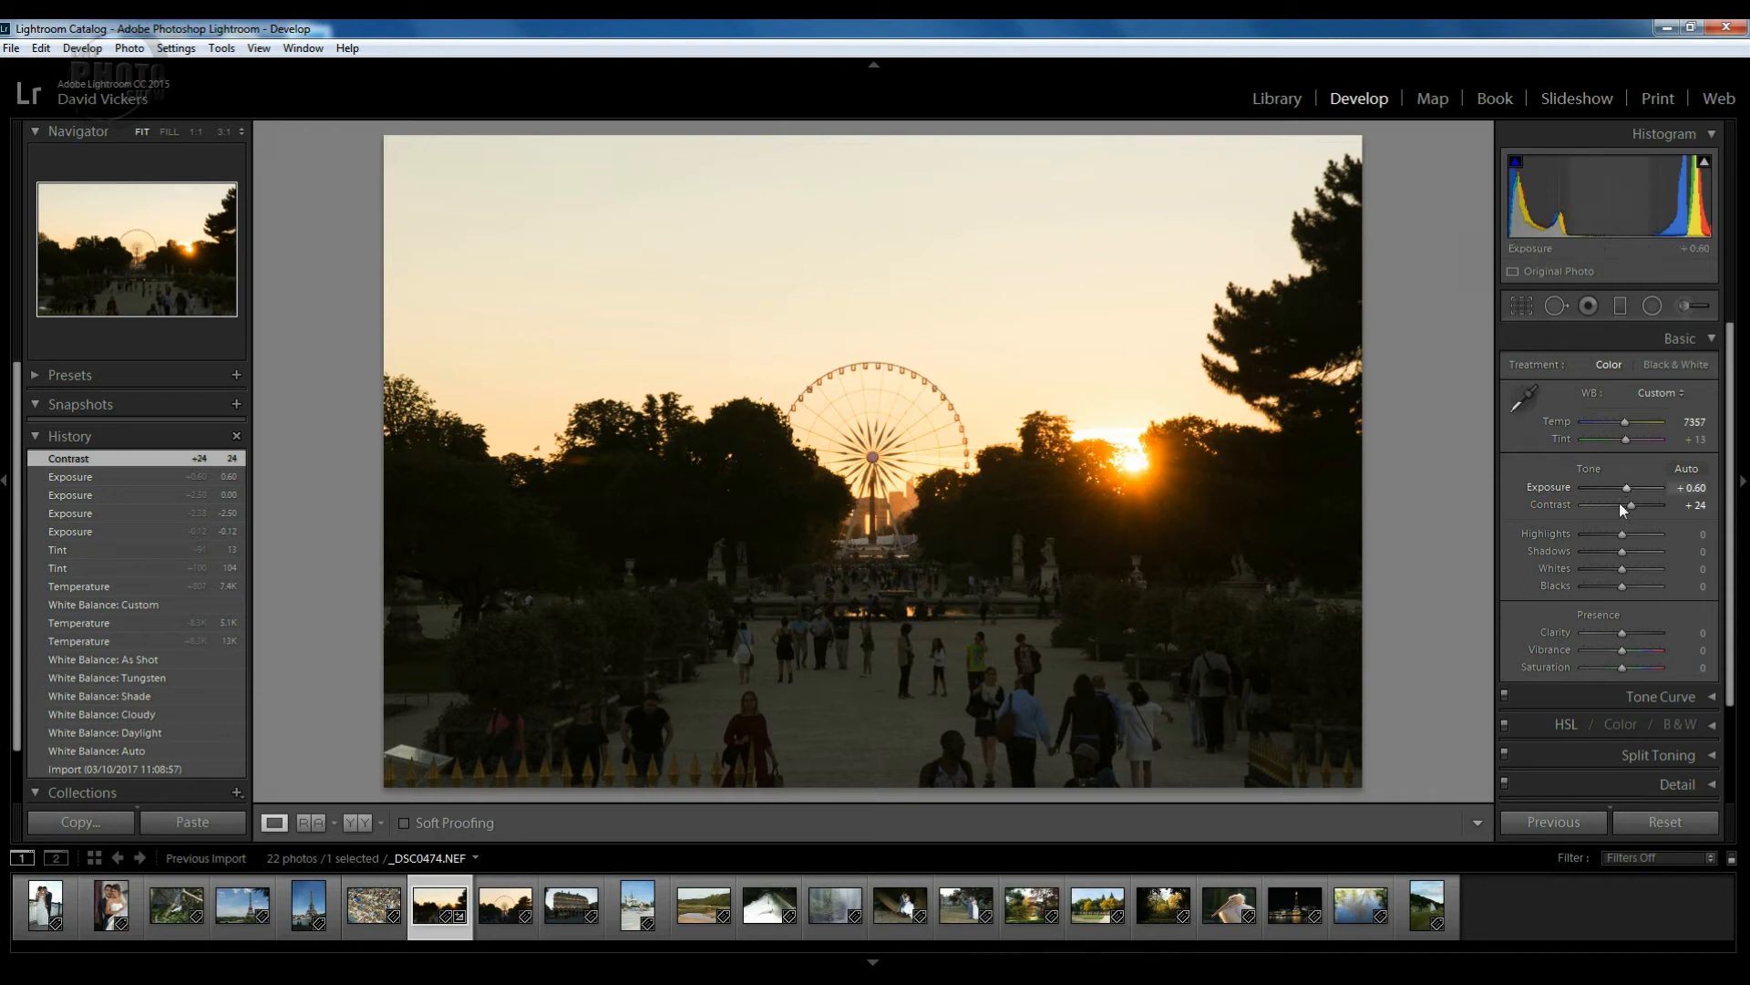
{"action": "left_click_drag", "start_coordinate": [1632, 506], "coordinate": [1628, 508]}
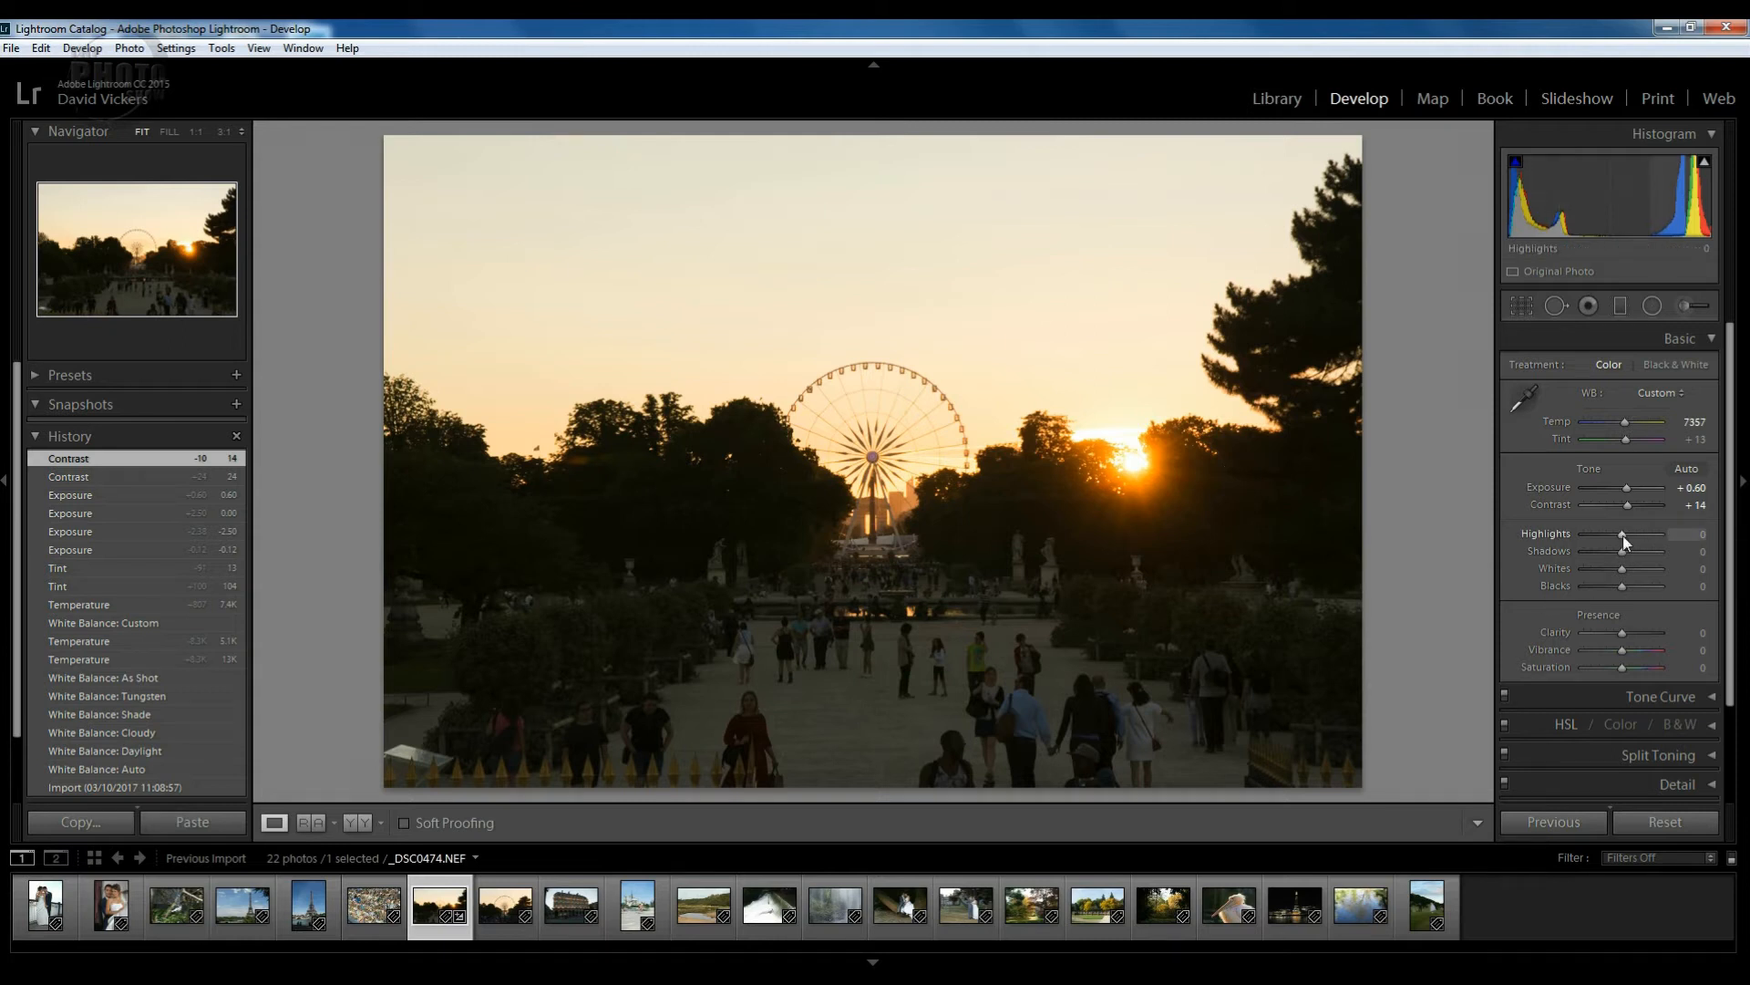
Drop Highlights to -100, then ease them back to -90.
{"action": "left_click_drag", "start_coordinate": [1622, 534], "coordinate": [1570, 536]}
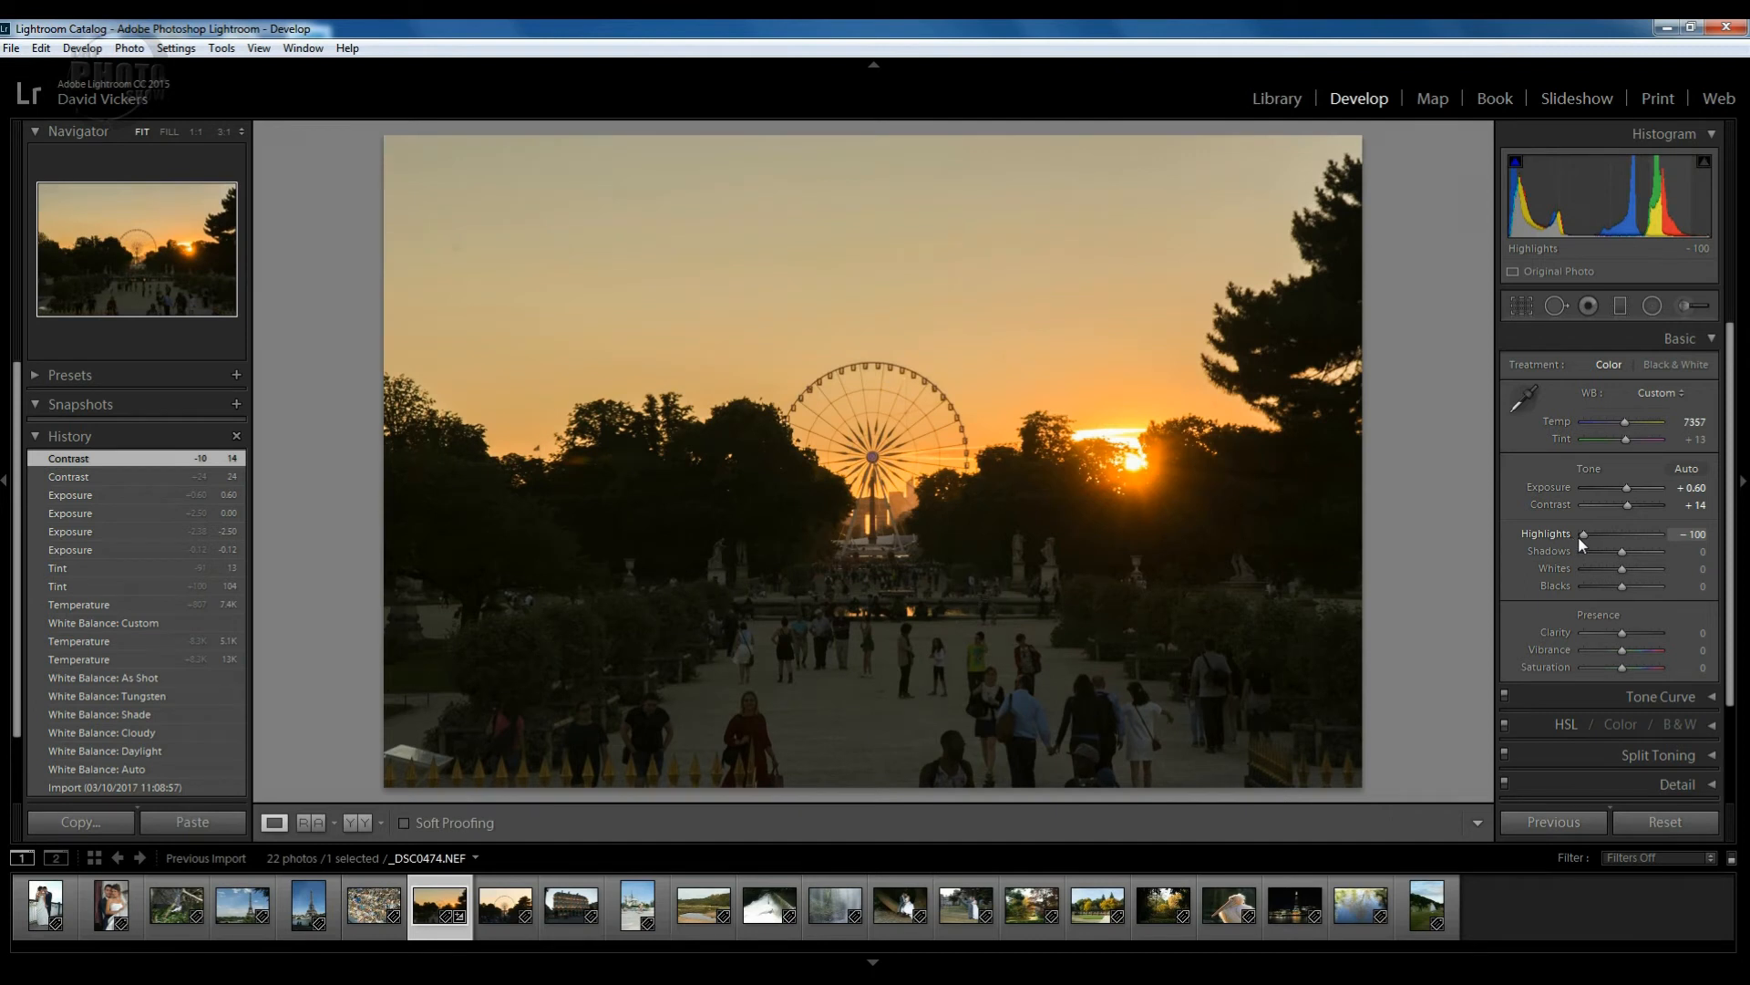
{"action": "left_click_drag", "start_coordinate": [1584, 538], "coordinate": [1588, 538]}
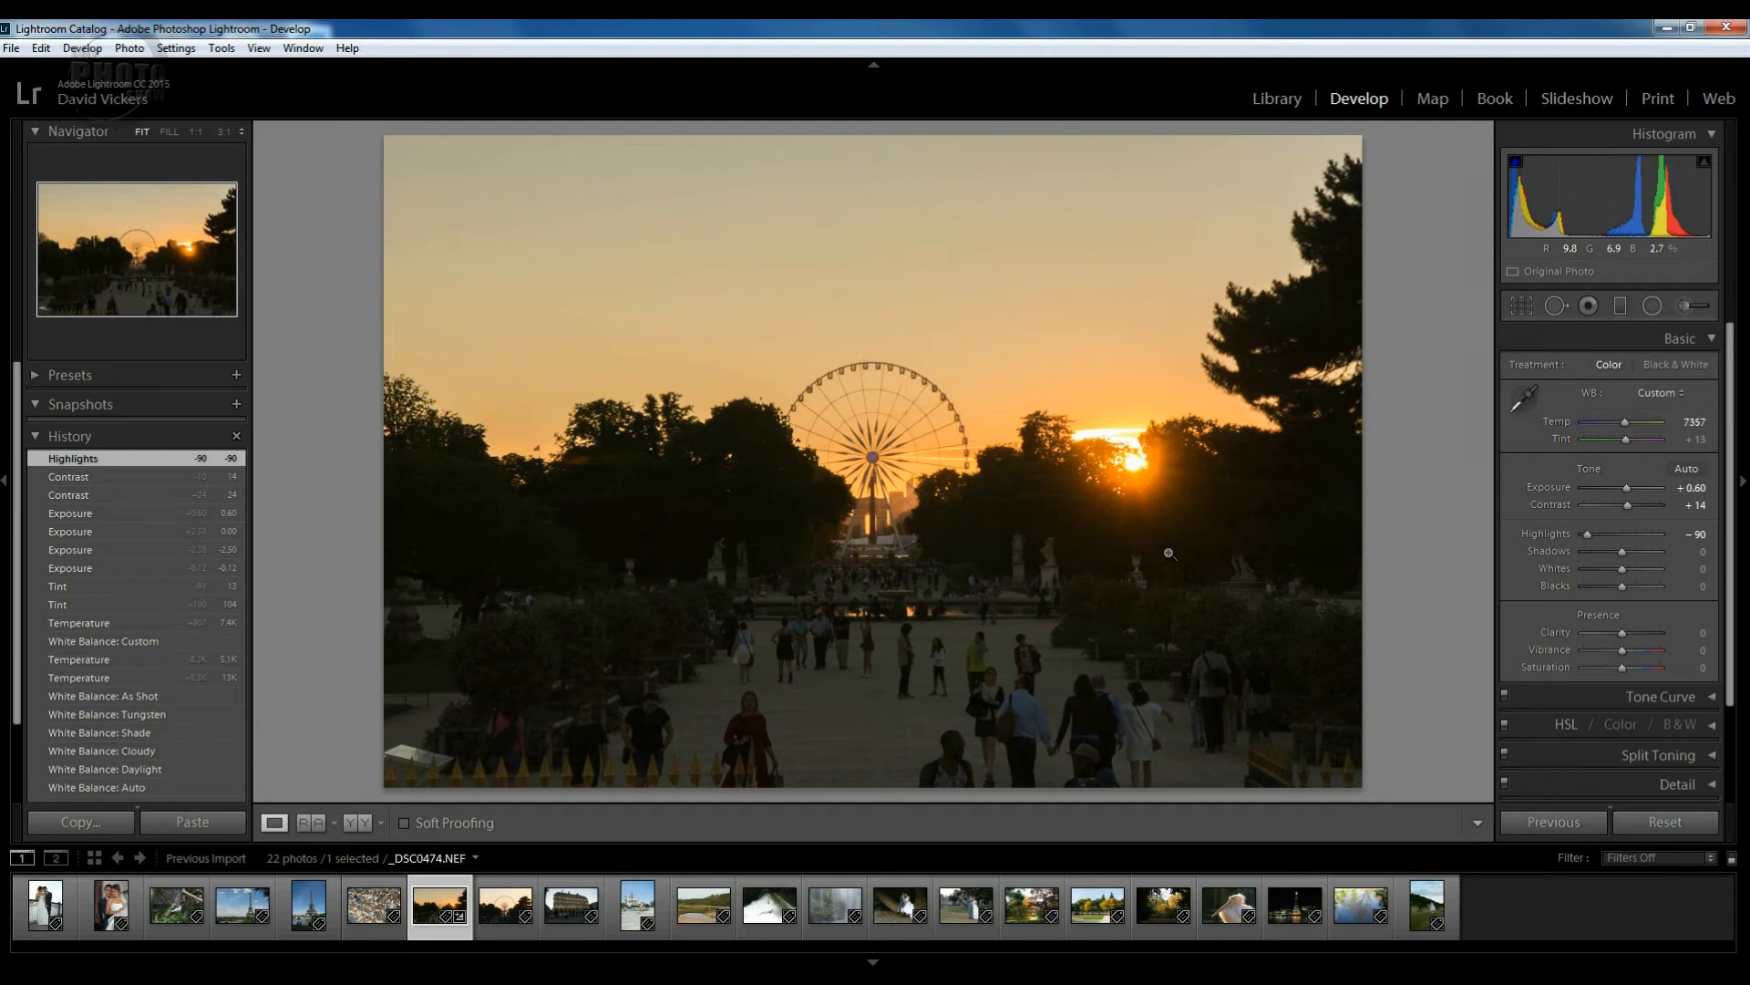
{"action": "left_click", "coordinate": [358, 831]}
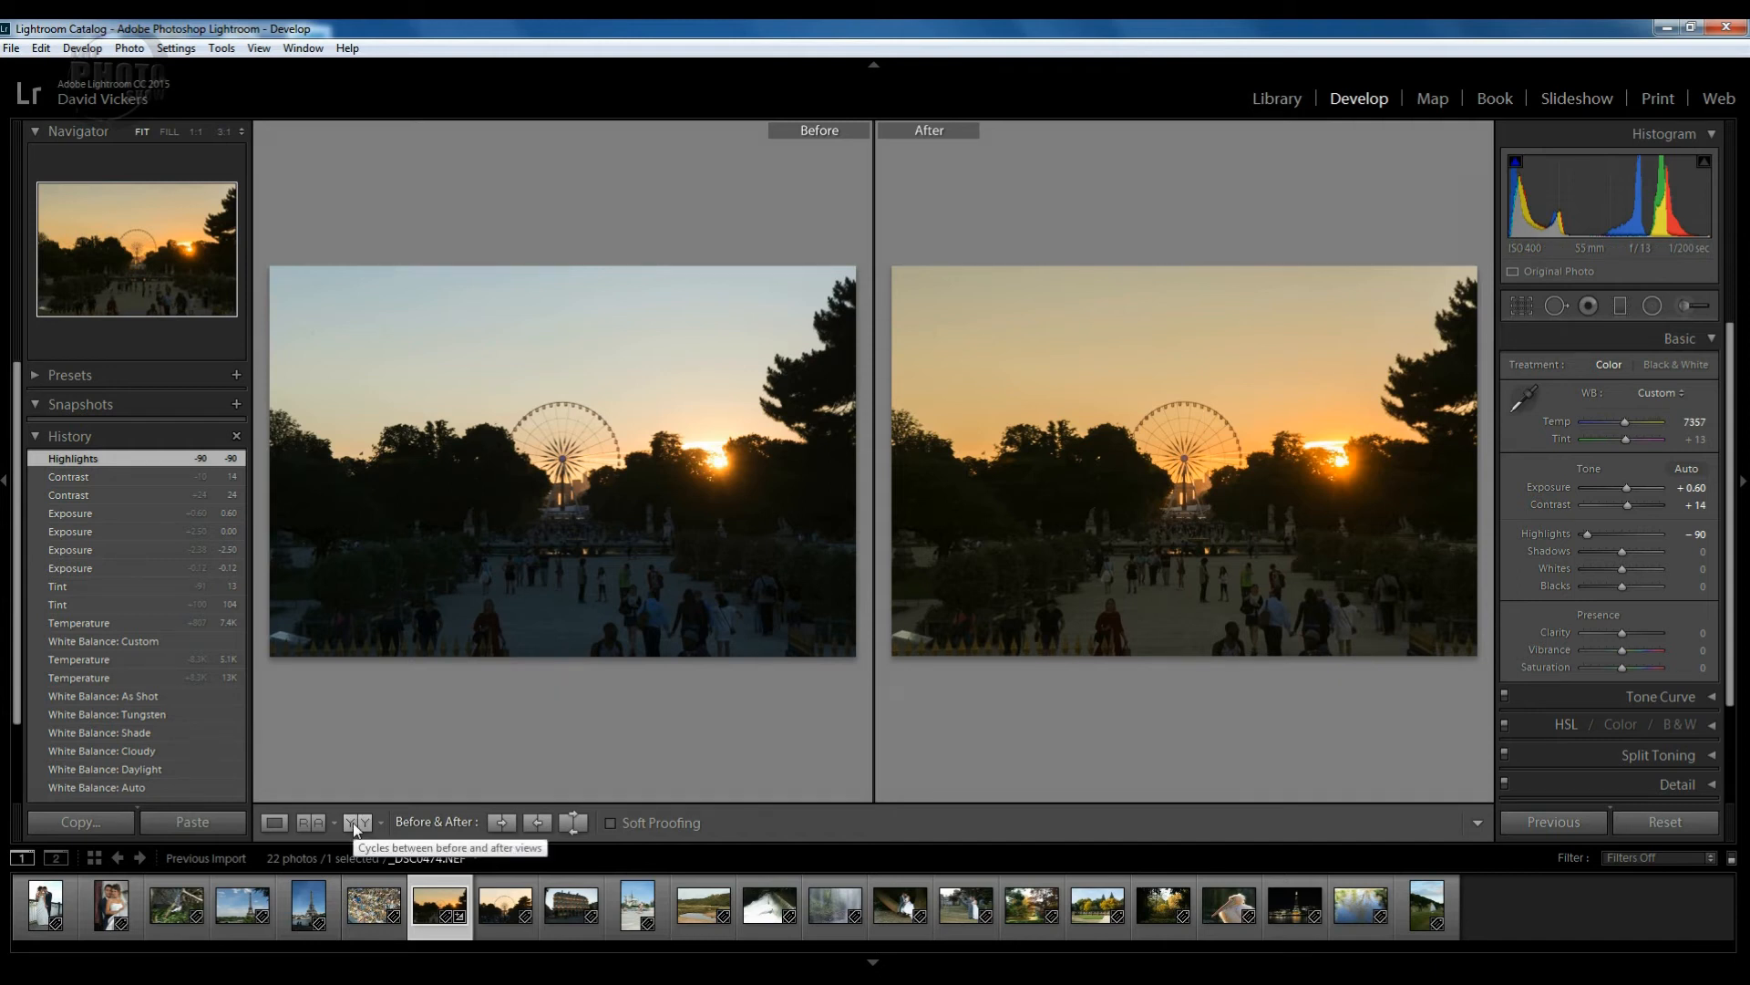
{"action": "key", "text": "y"}
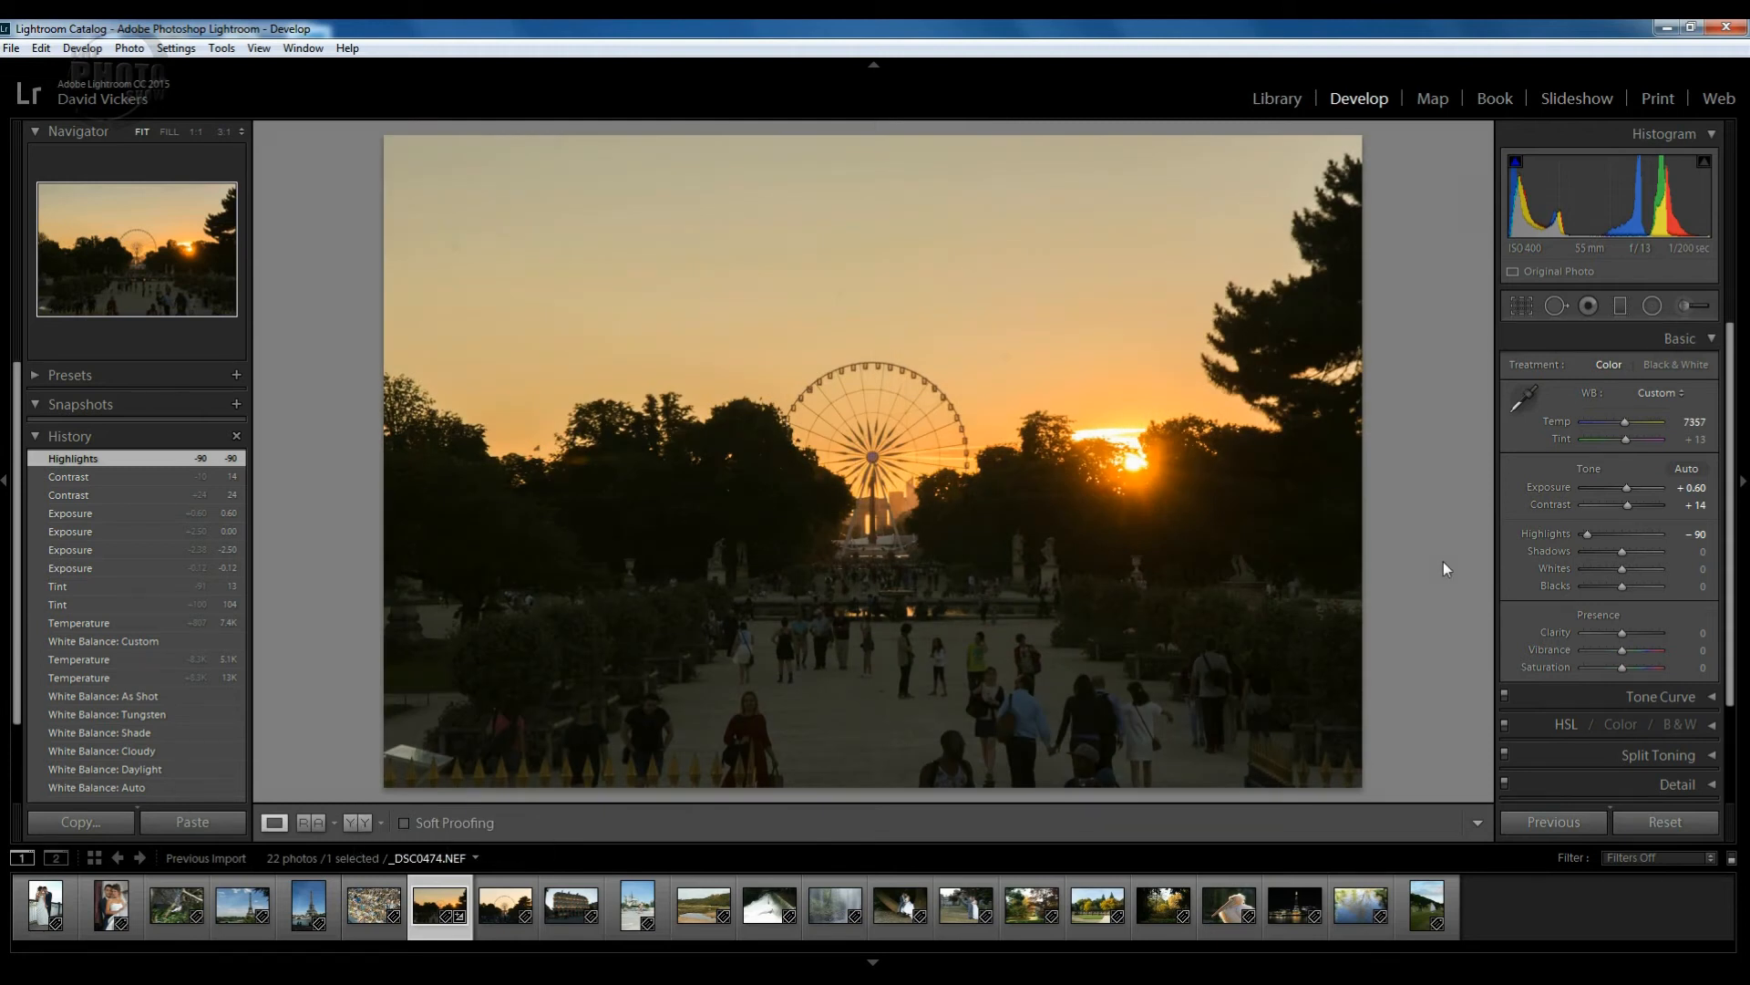
{"action": "key", "text": "y"}
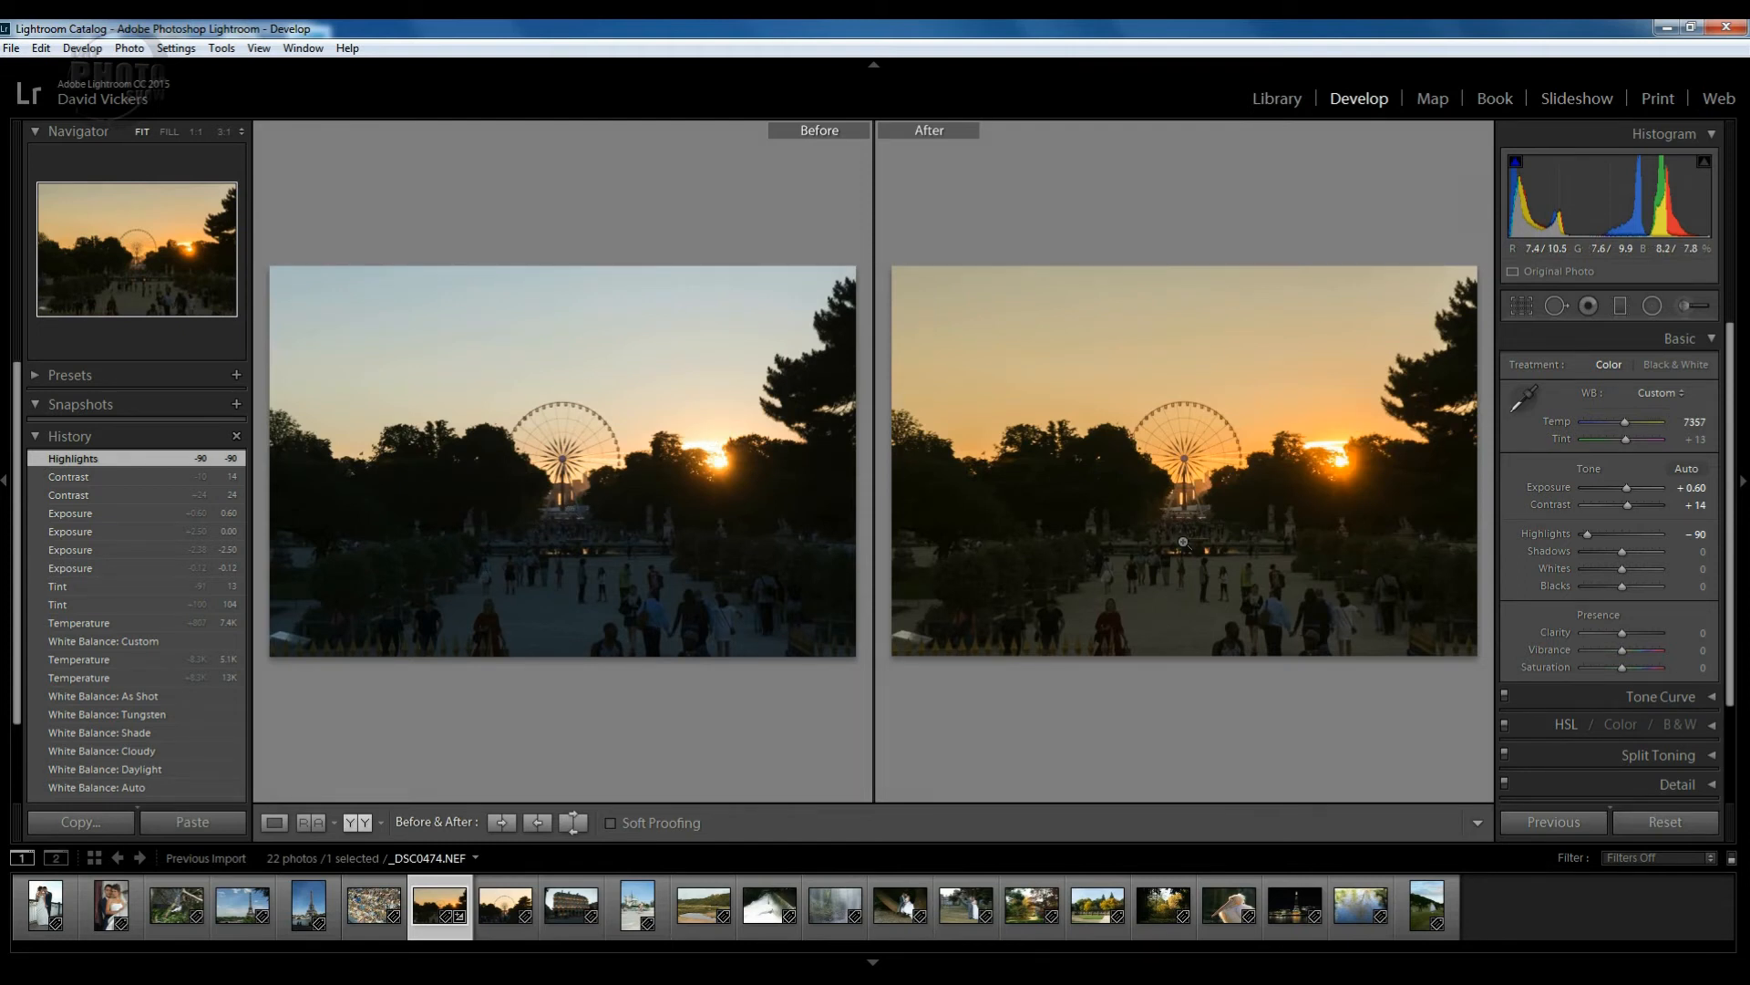
{"action": "key", "text": "y"}
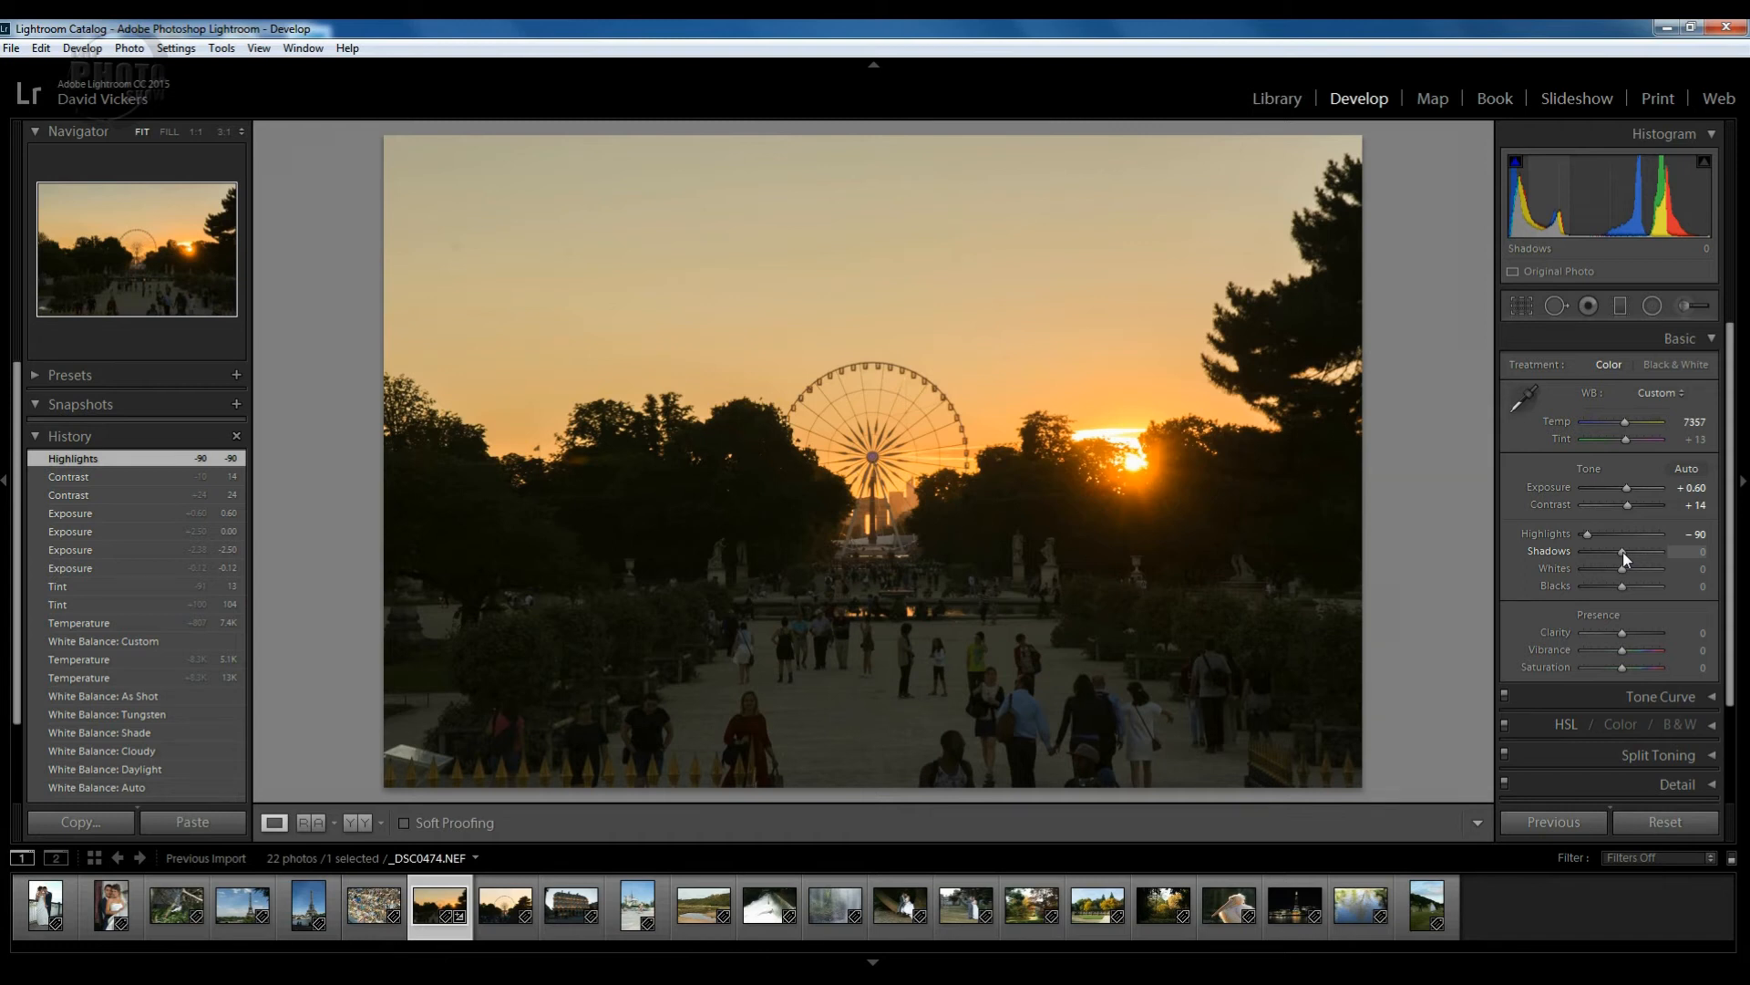
Test Shadows at its extremes, reset it to 0, then lift Shadows to +76.
{"action": "left_click_drag", "start_coordinate": [1623, 551], "coordinate": [1573, 554]}
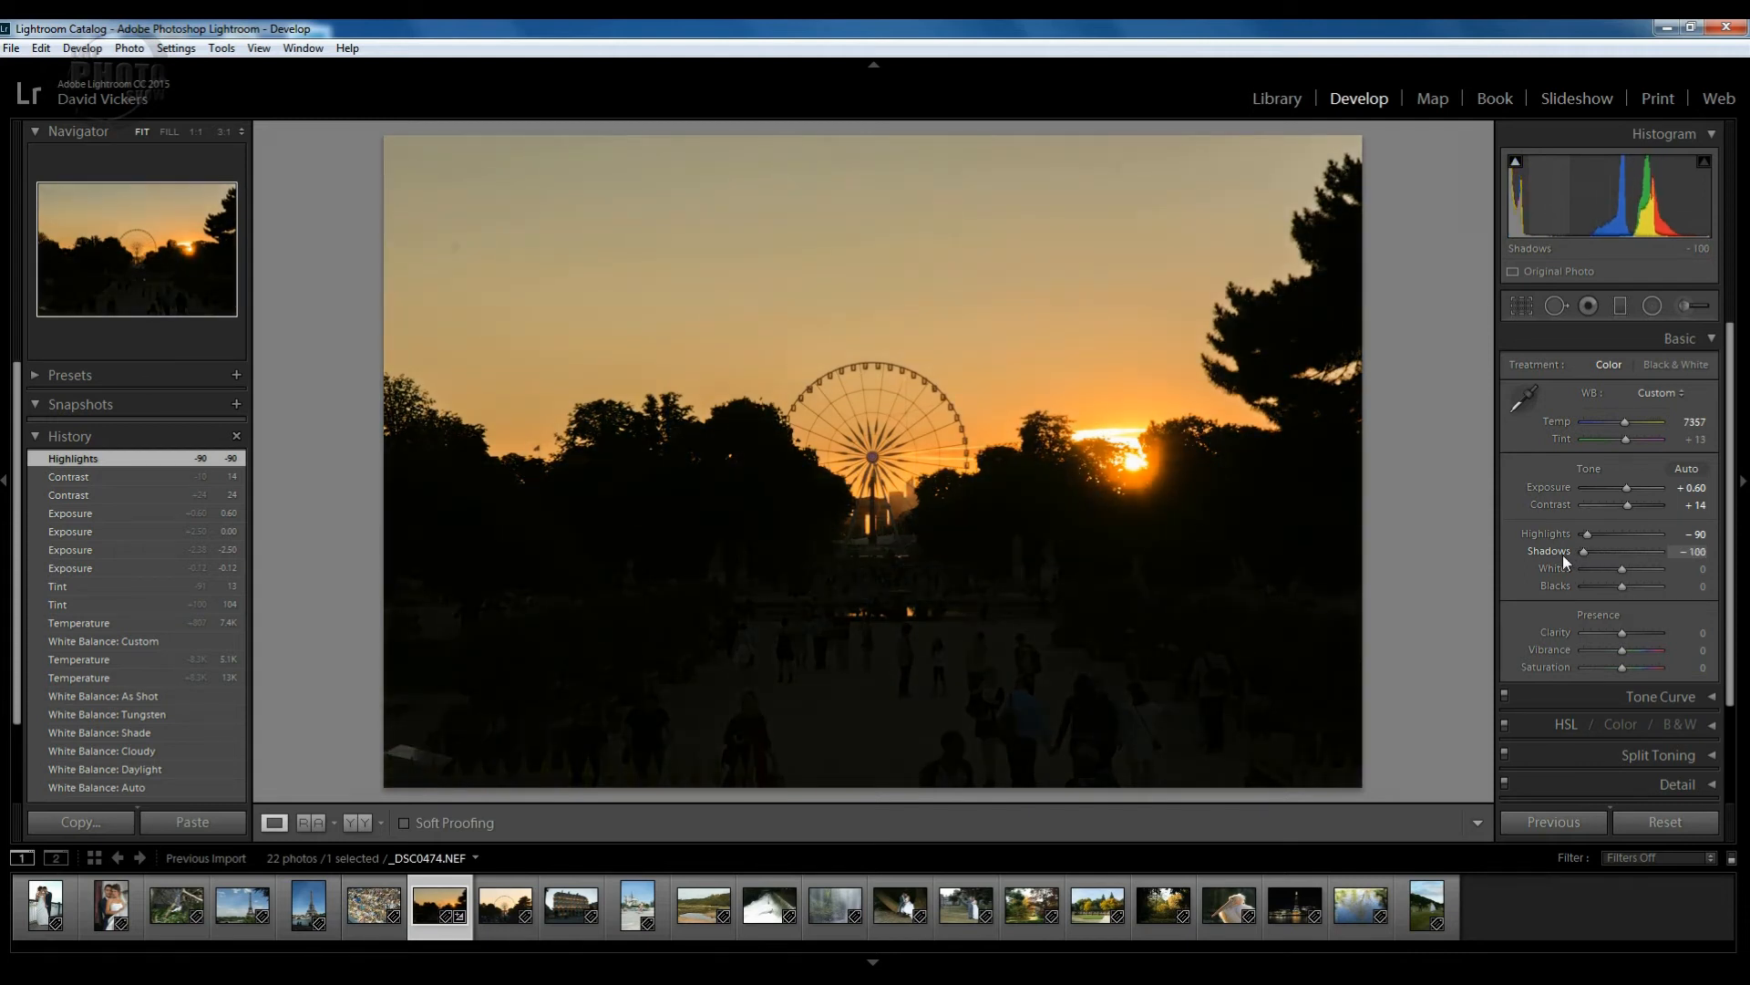
{"action": "left_click_drag", "start_coordinate": [1563, 555], "coordinate": [1649, 554]}
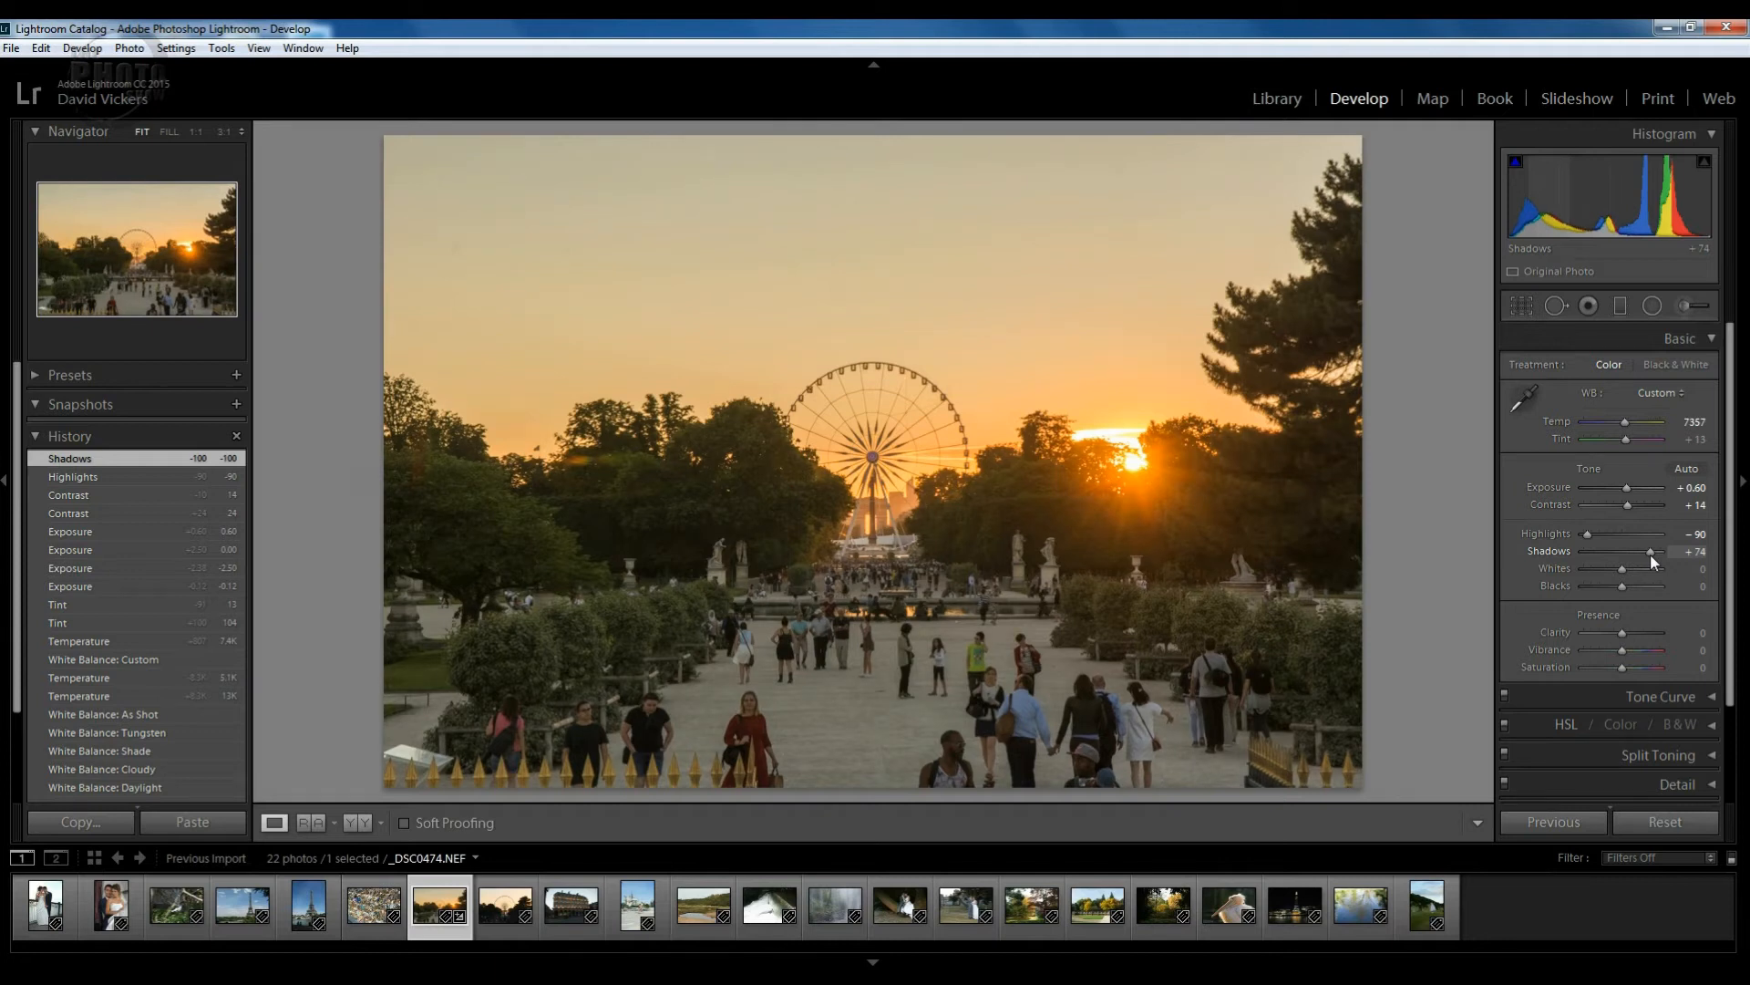
{"action": "left_click_drag", "start_coordinate": [1650, 555], "coordinate": [1651, 554]}
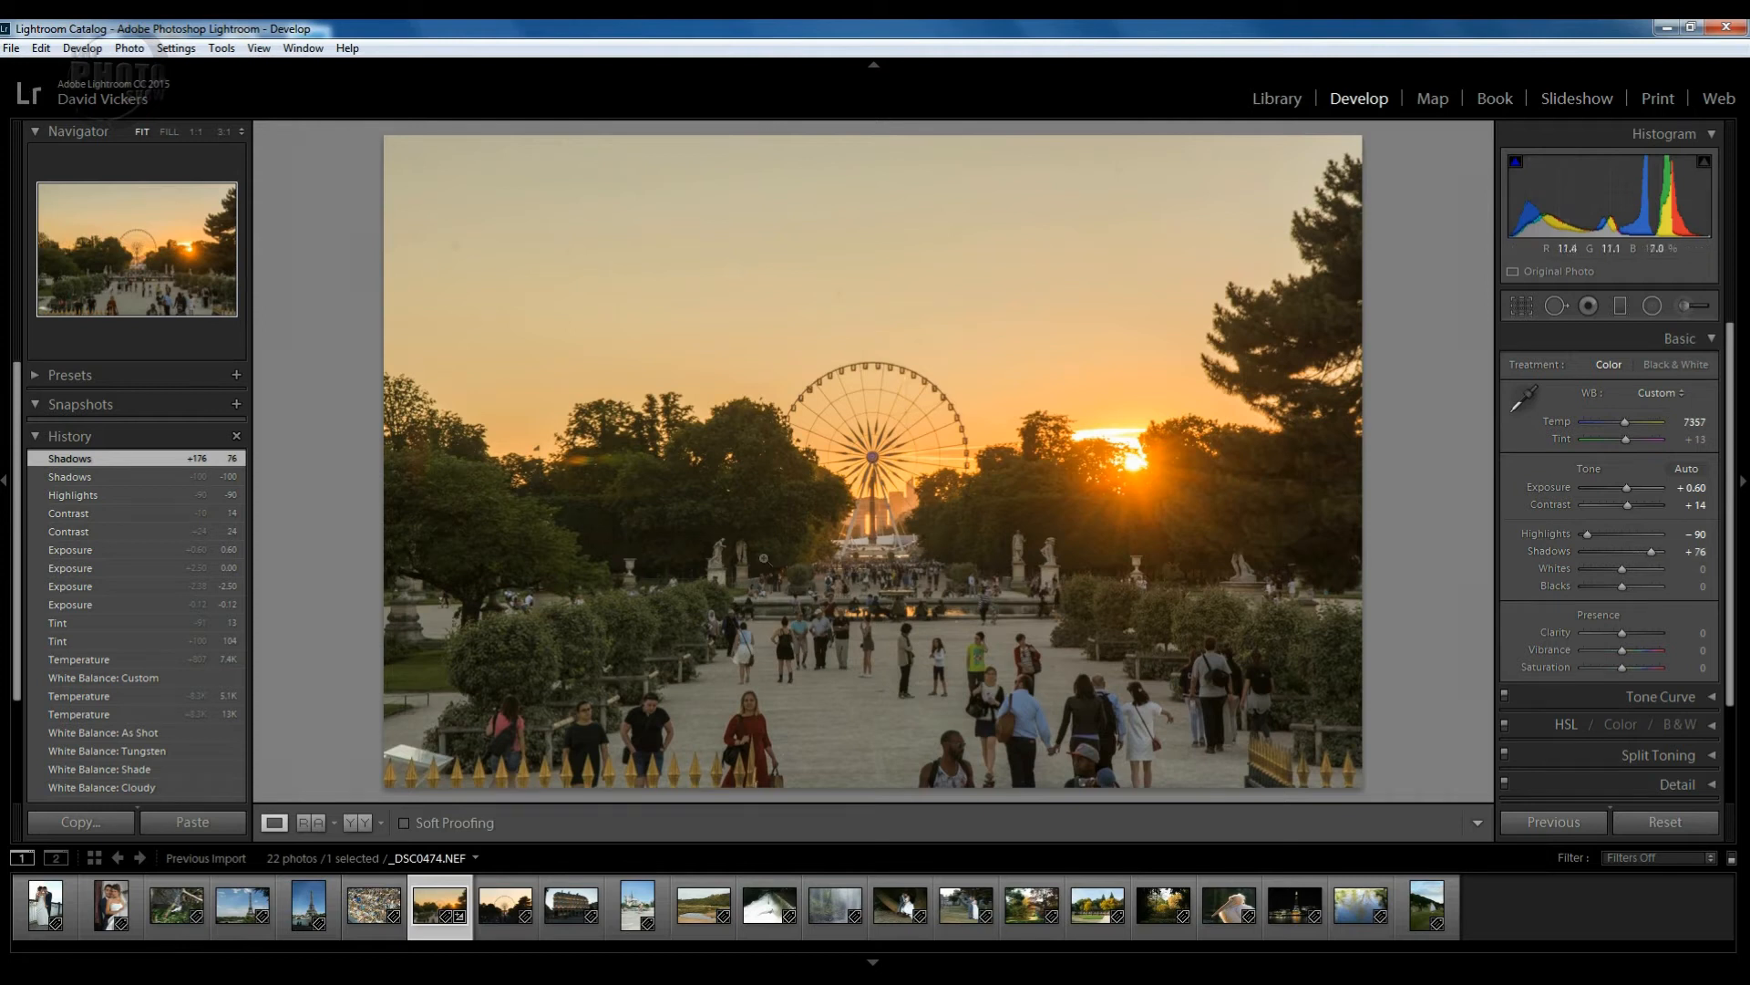
{"action": "double_click", "coordinate": [1650, 553]}
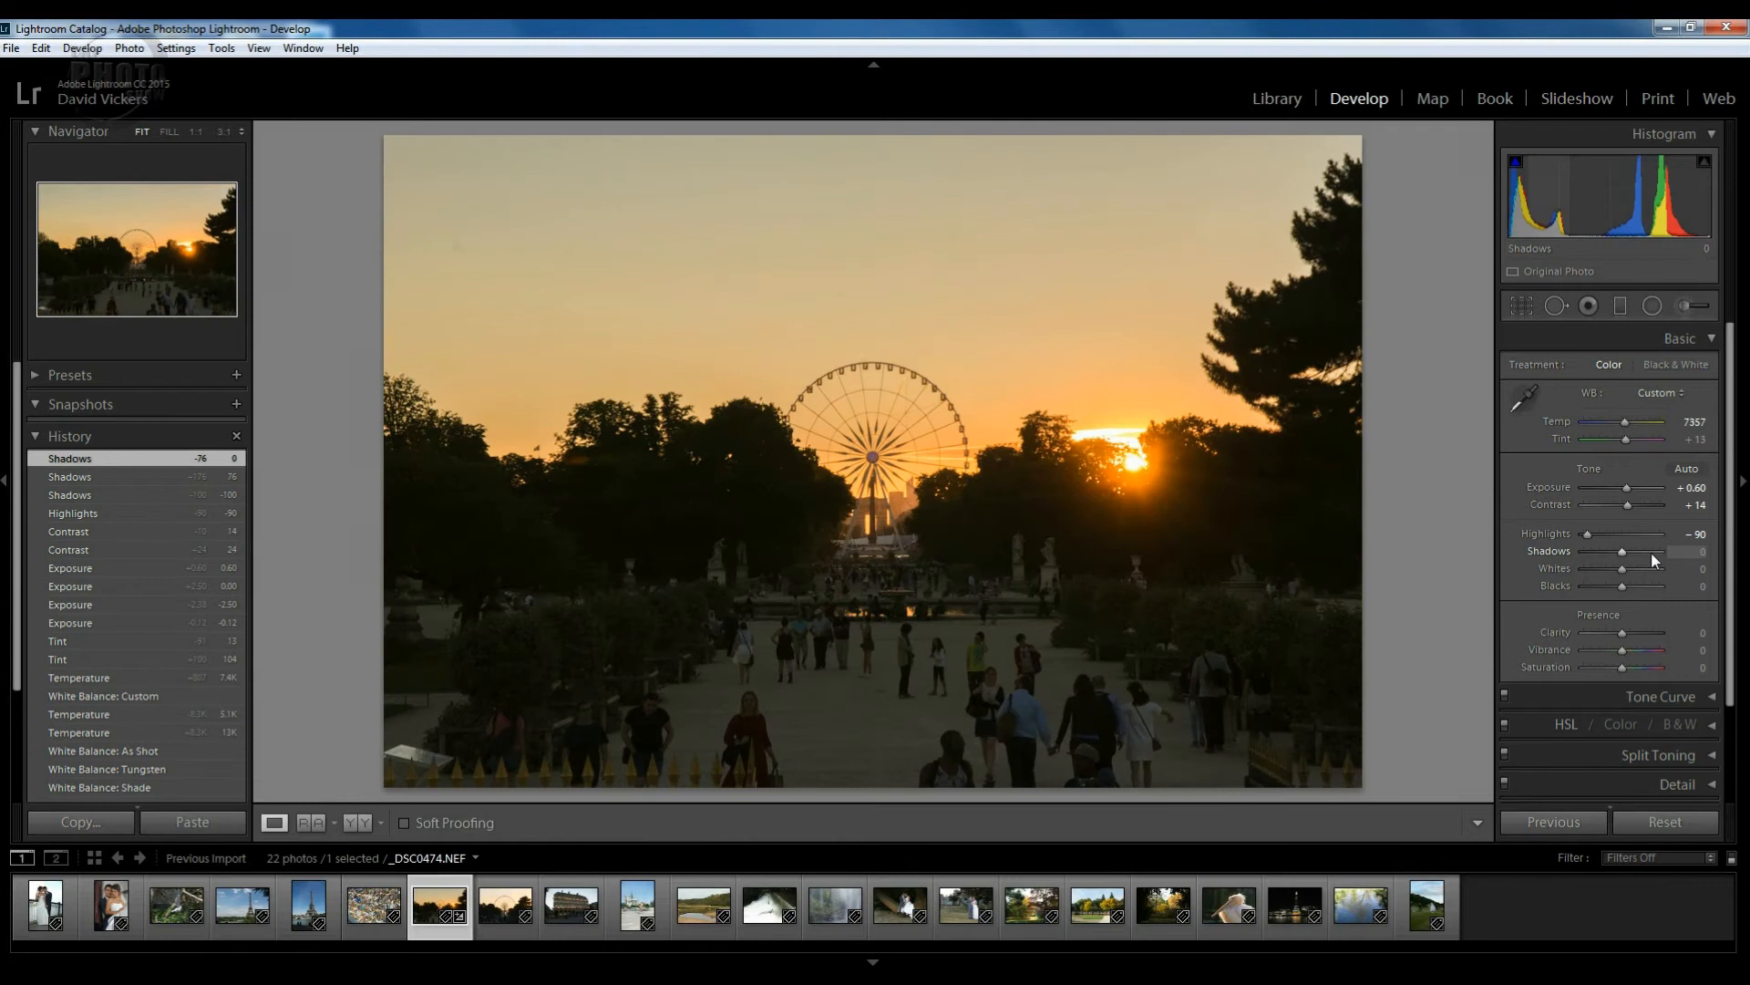
{"action": "left_click_drag", "start_coordinate": [1622, 551], "coordinate": [1649, 554]}
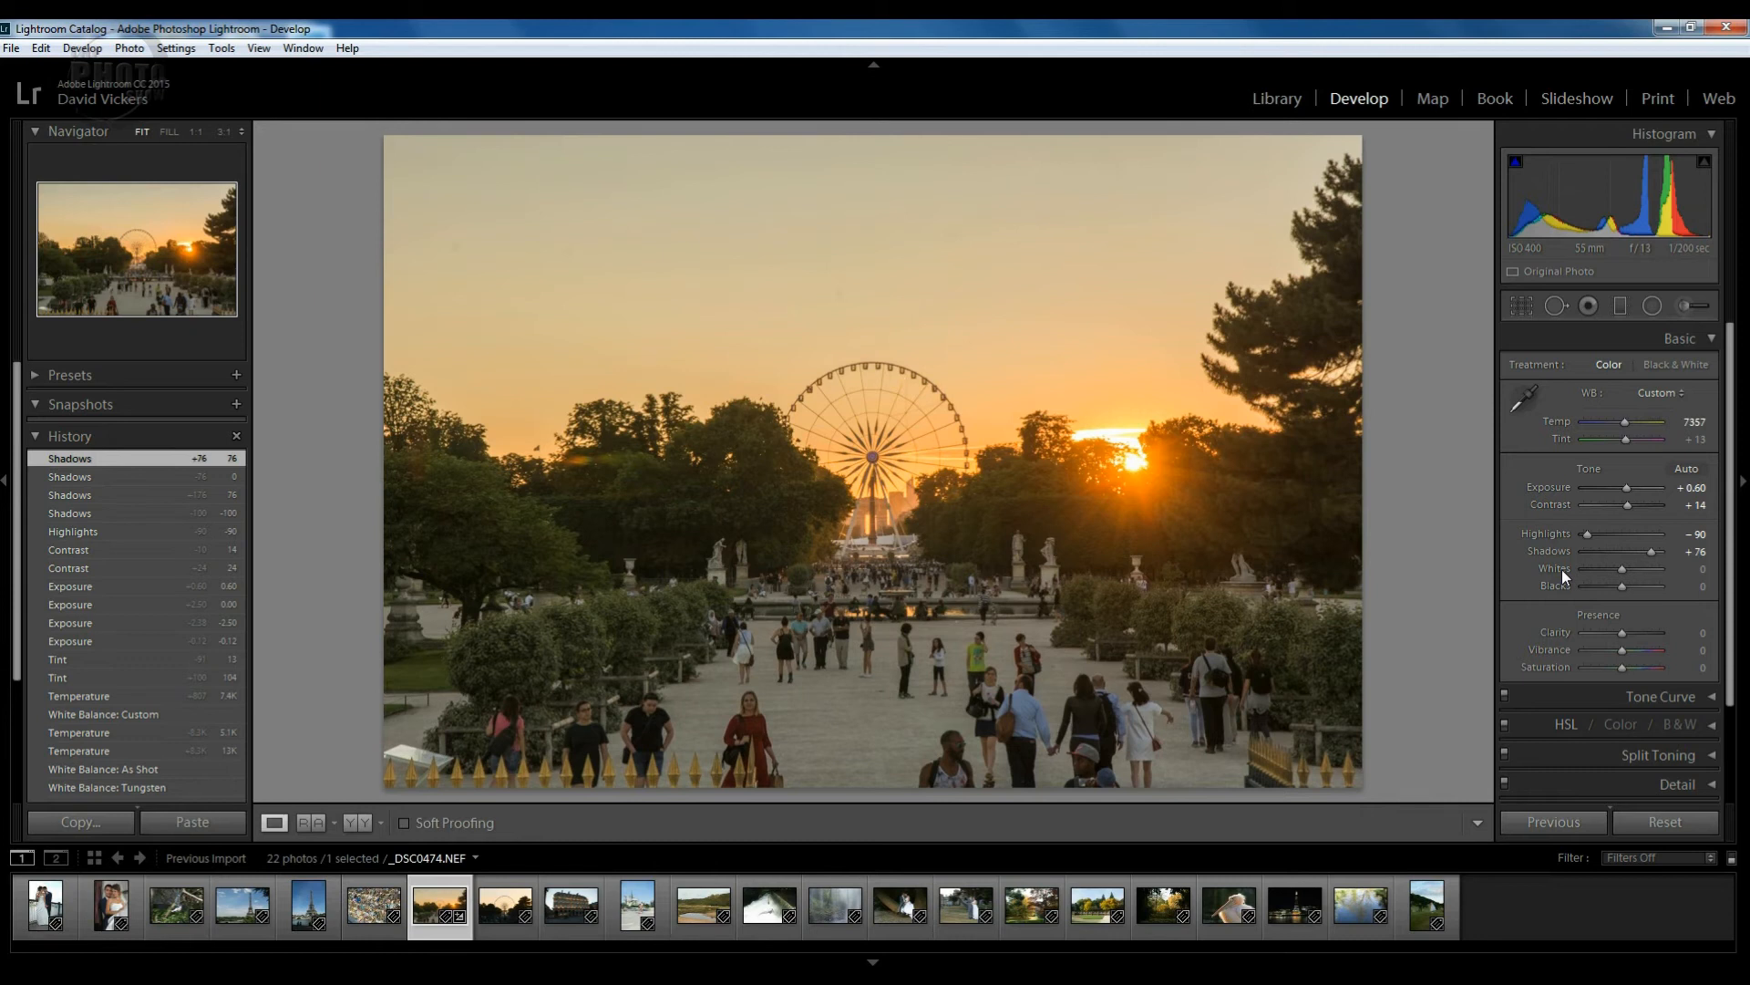
Preview extreme Whites and reset, then Alt-drag Whites with clipping preview to +21.
{"action": "left_click_drag", "start_coordinate": [1621, 567], "coordinate": [1743, 583]}
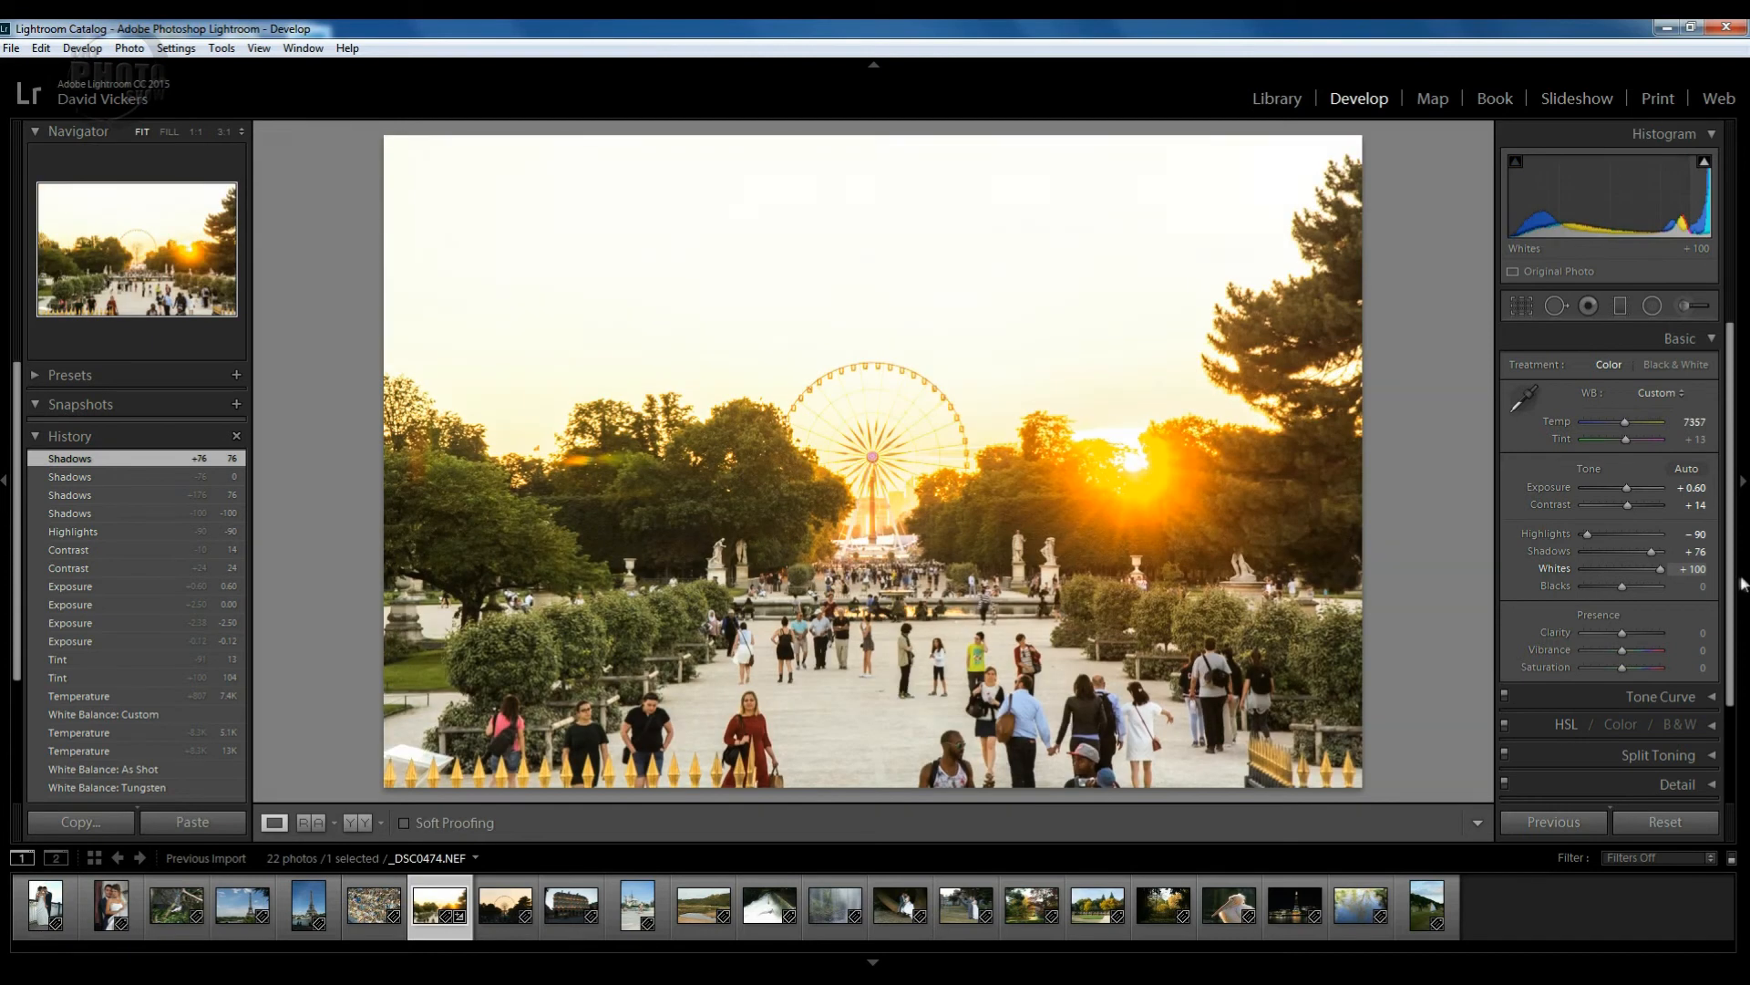
{"action": "double_click", "coordinate": [1657, 567]}
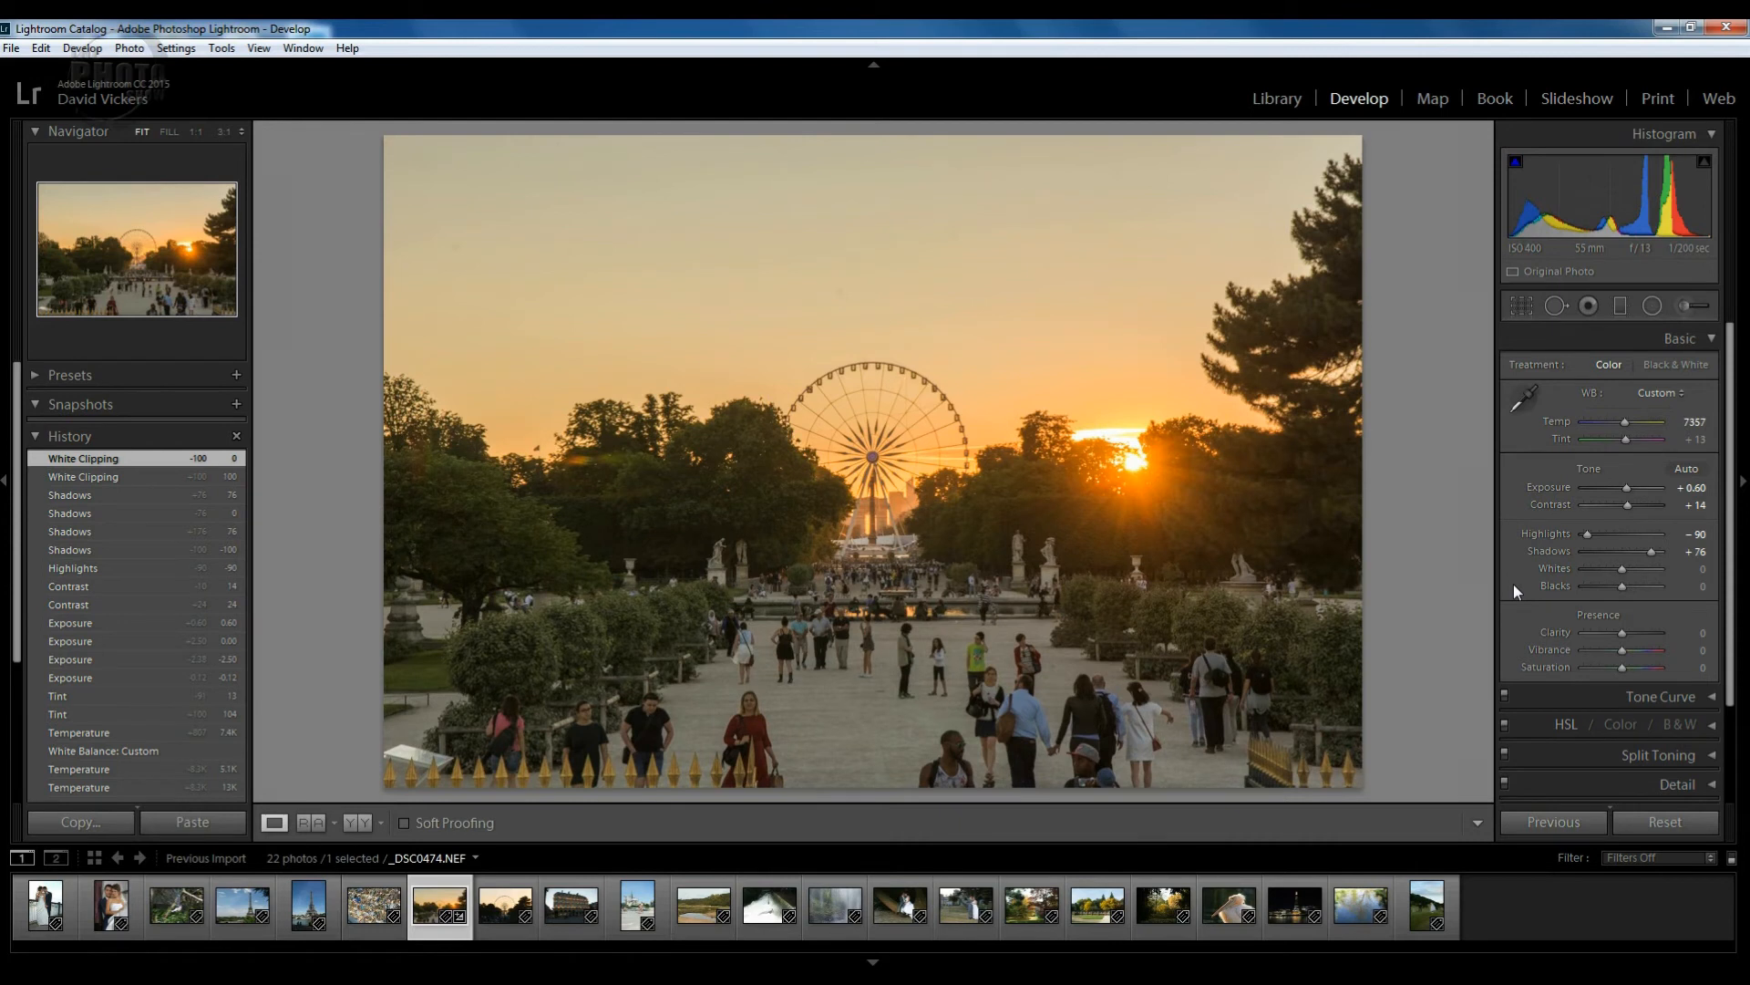
{"action": "key", "text": "alt"}
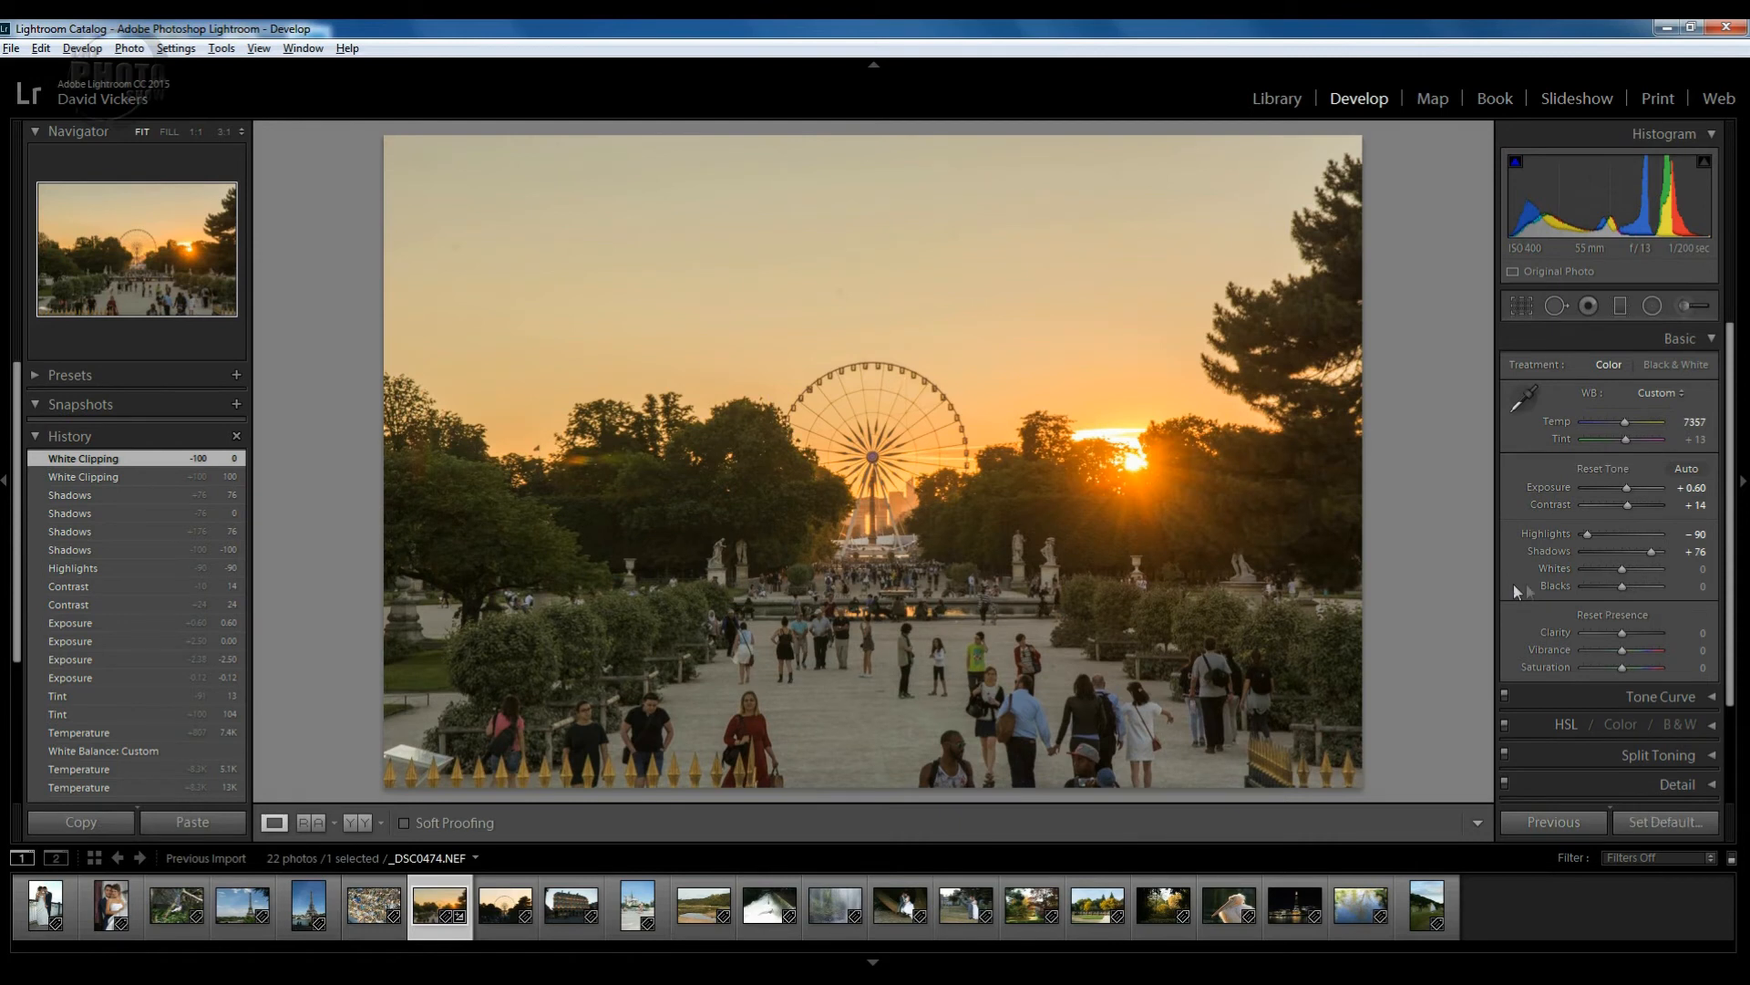
{"action": "left_click", "coordinate": [1622, 569], "text": "alt"}
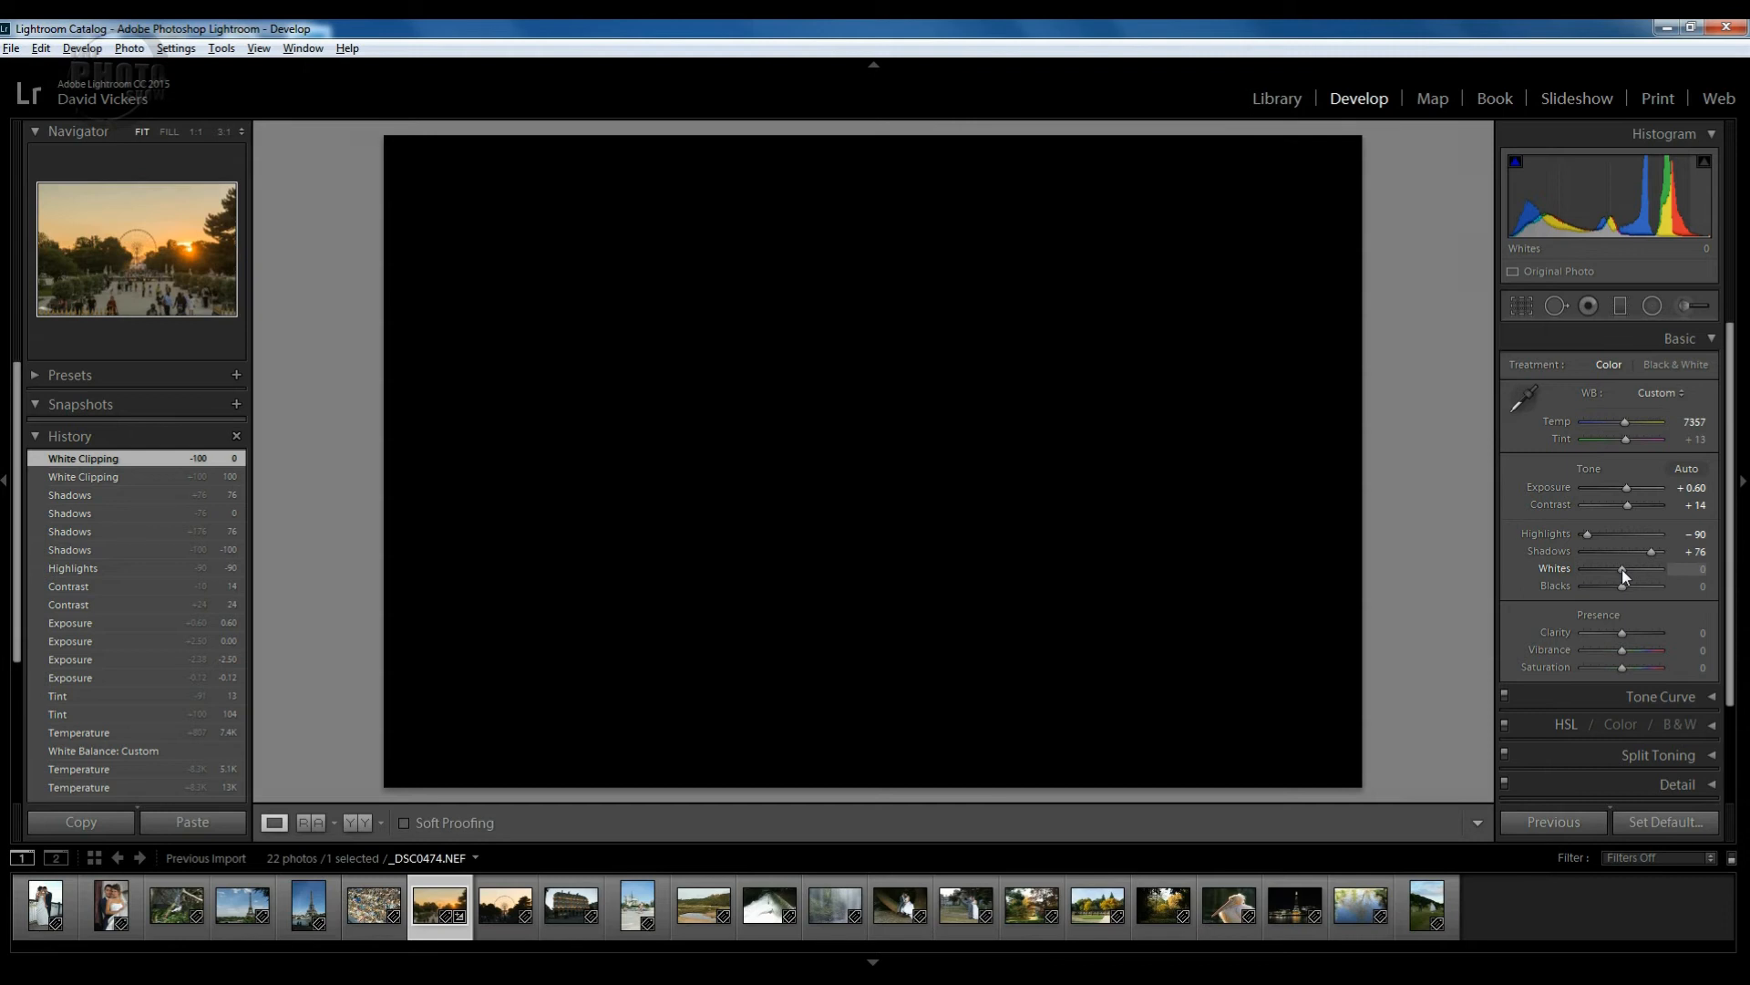
{"action": "left_click_drag", "start_coordinate": [1623, 569], "coordinate": [1638, 569]}
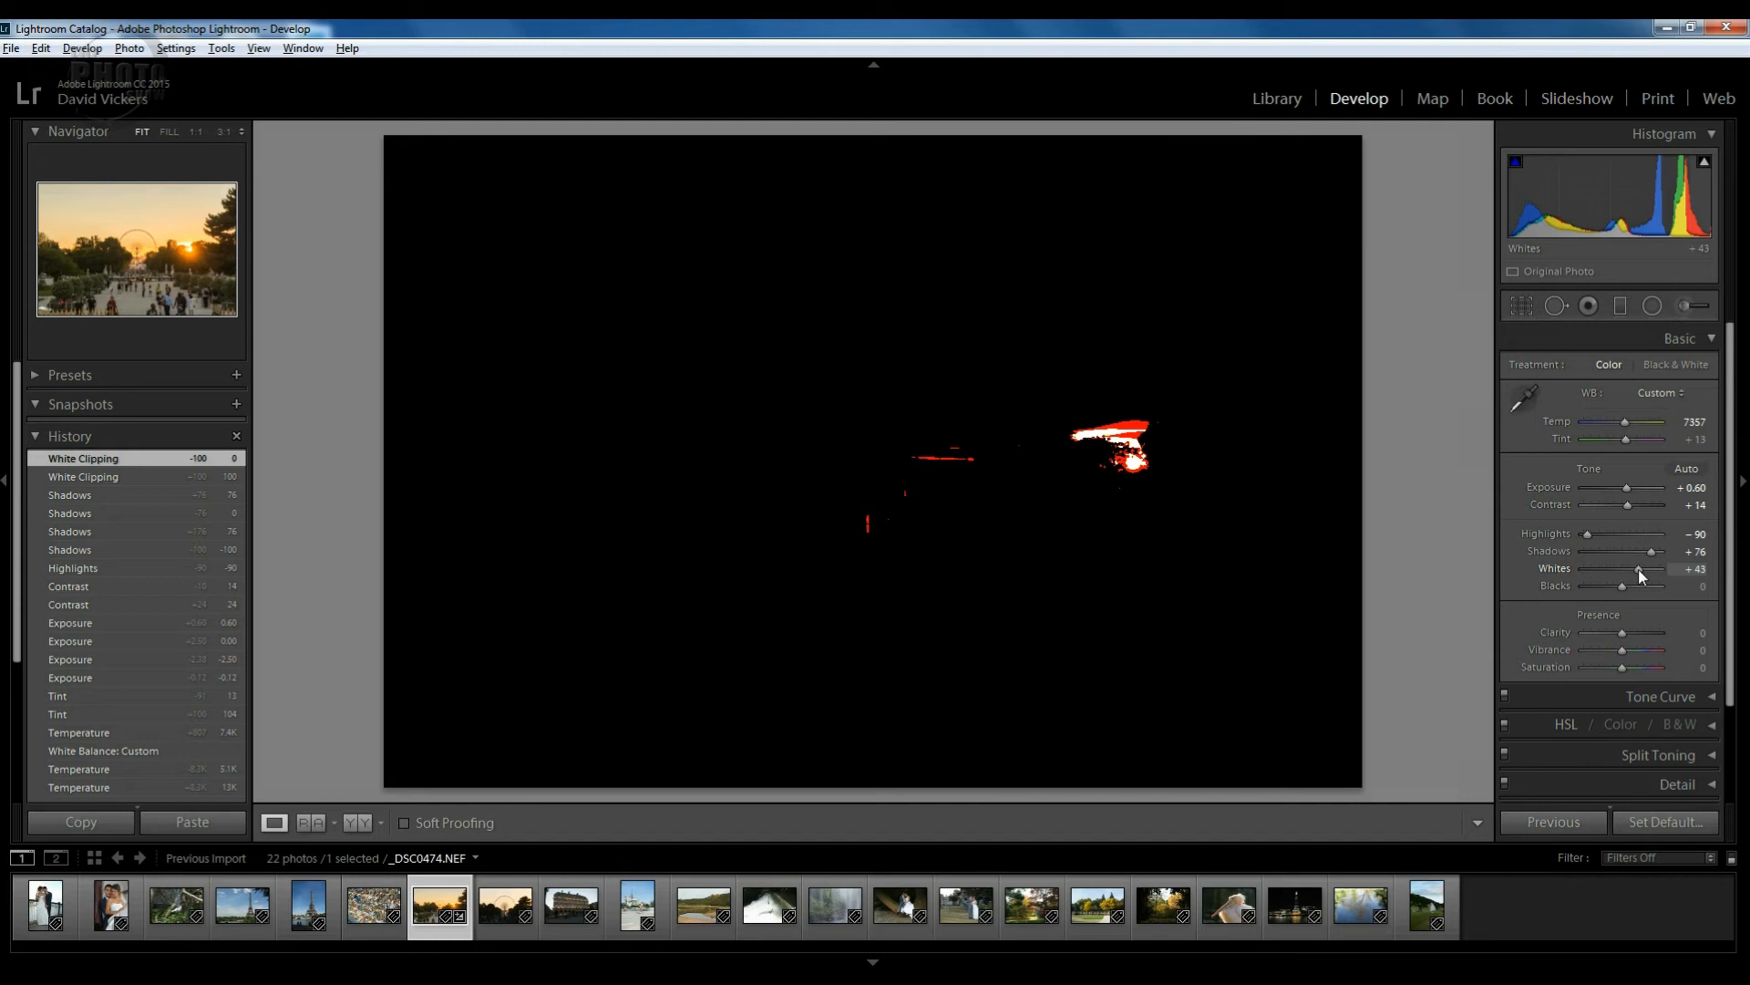
{"action": "left_click_drag", "start_coordinate": [1637, 569], "coordinate": [1630, 569]}
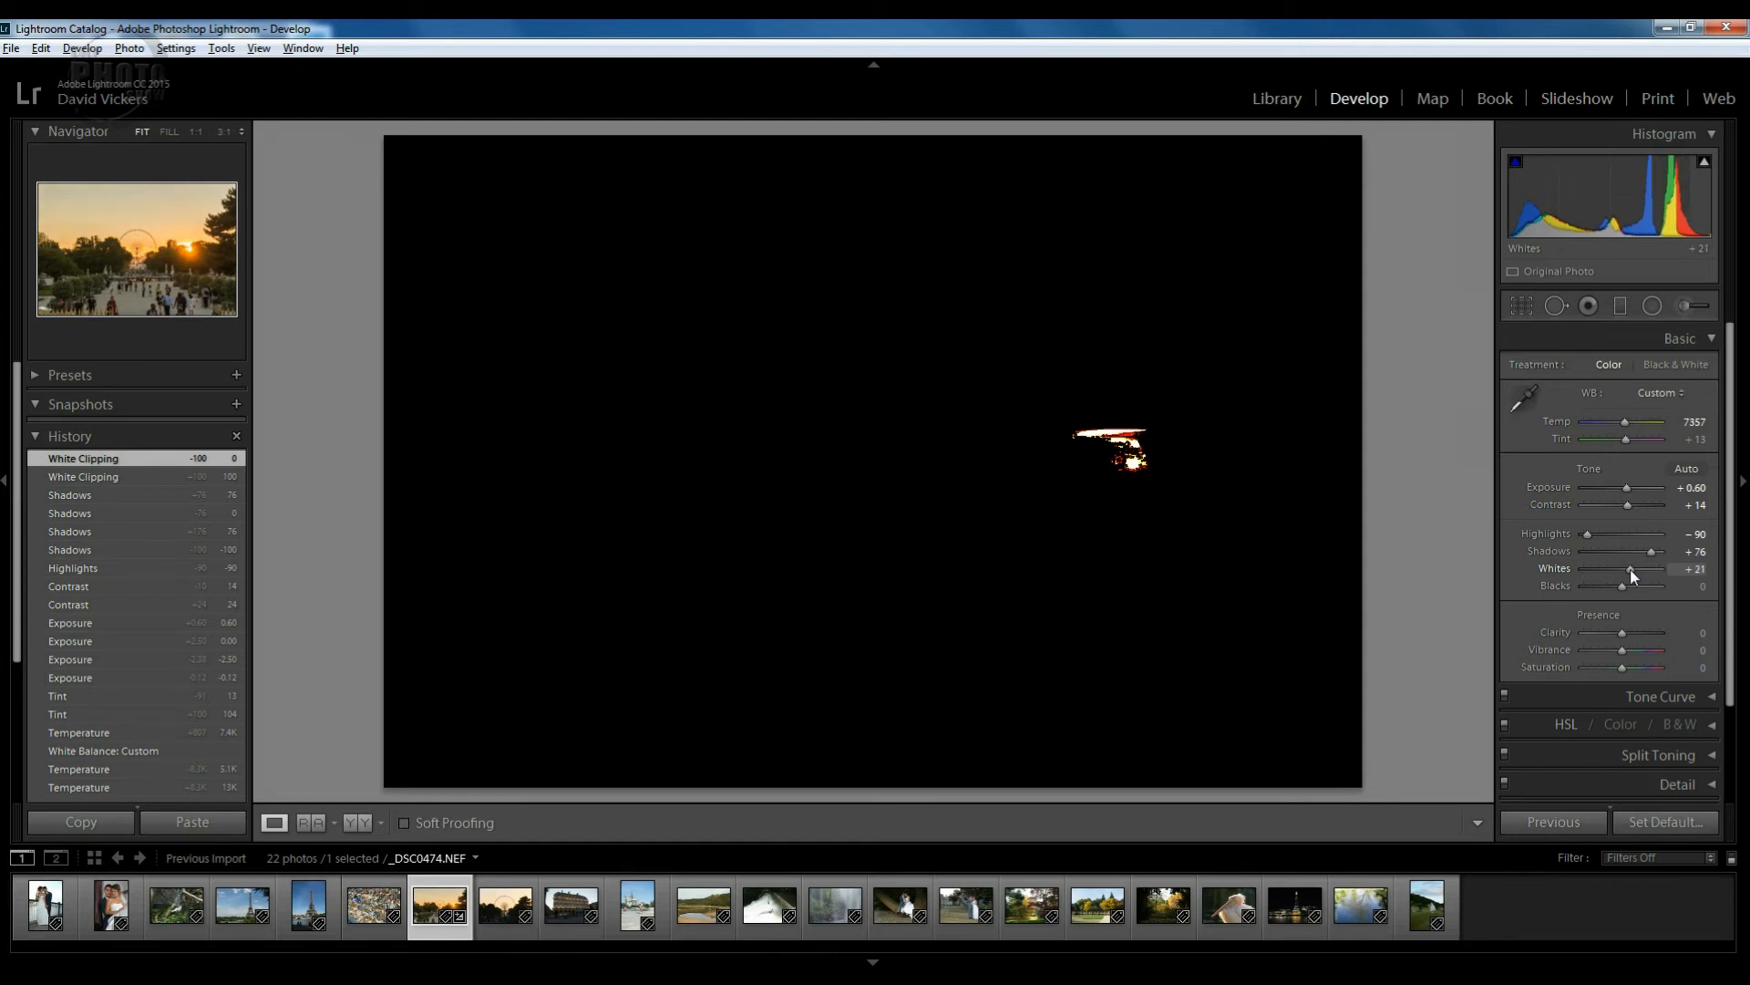
{"action": "left_click_drag", "start_coordinate": [1630, 569], "coordinate": [1630, 569]}
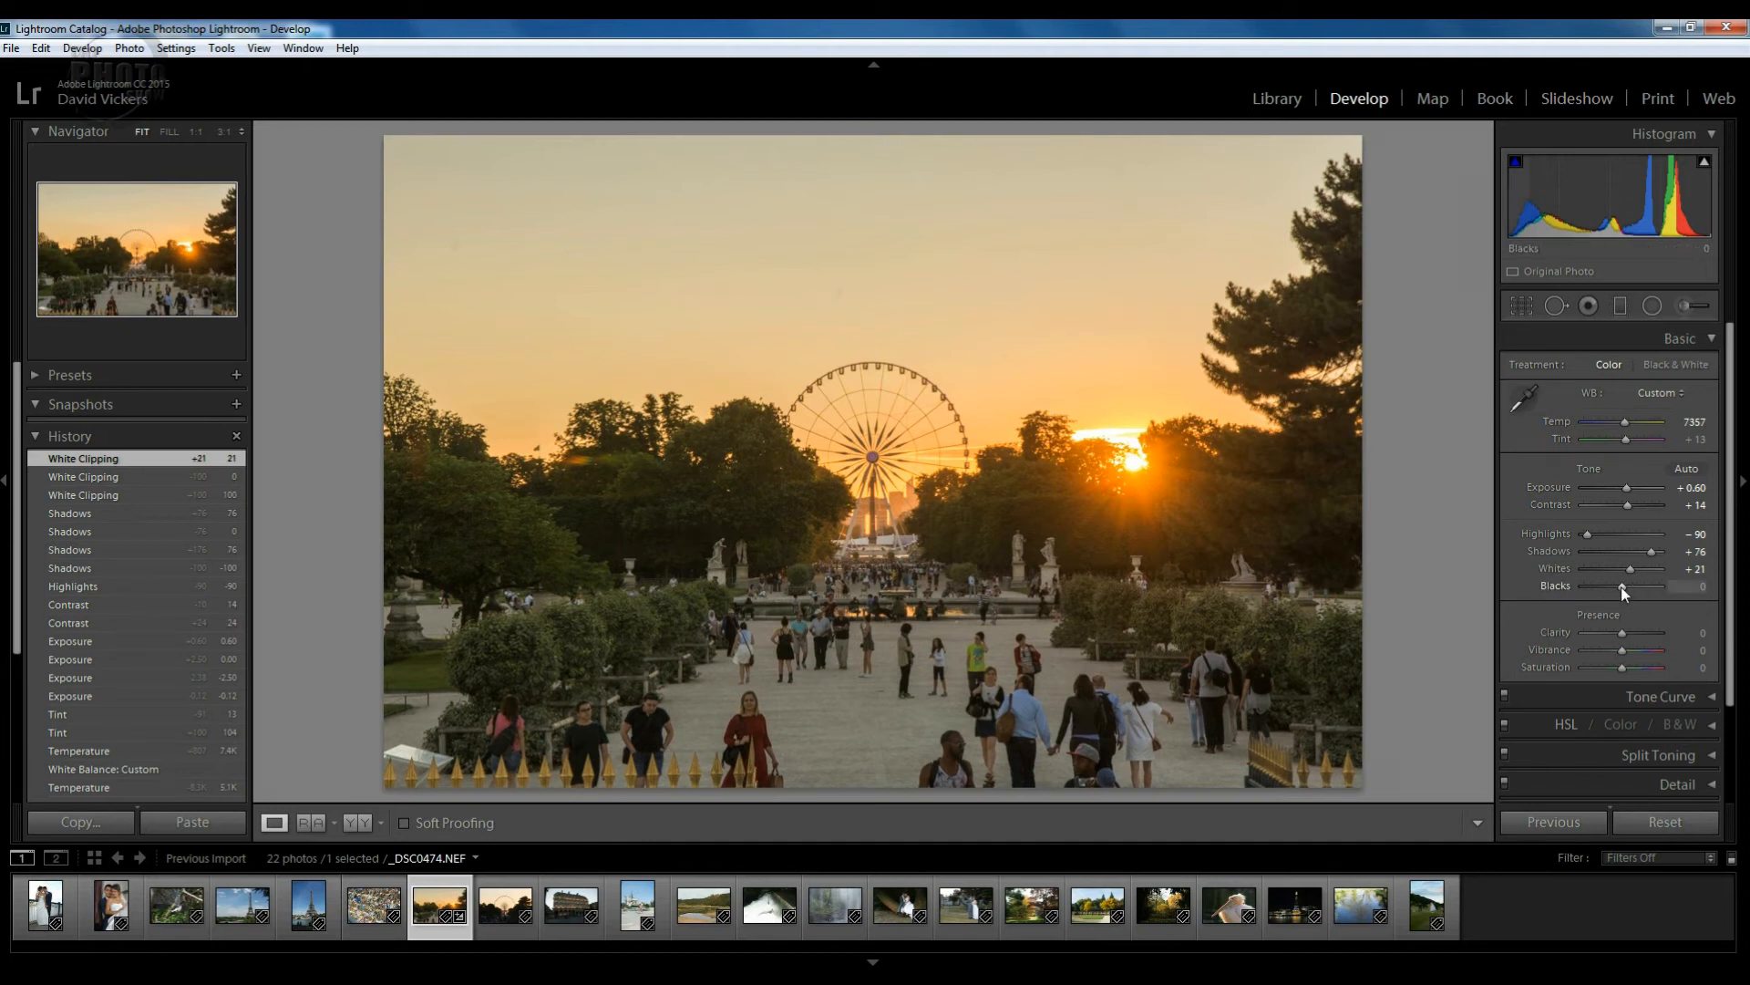
Alt-drag Blacks down while watching the shadow clipping mask, settling at -43.
{"action": "key", "text": "alt"}
{"action": "left_click_drag", "start_coordinate": [1621, 588], "coordinate": [1623, 584]}
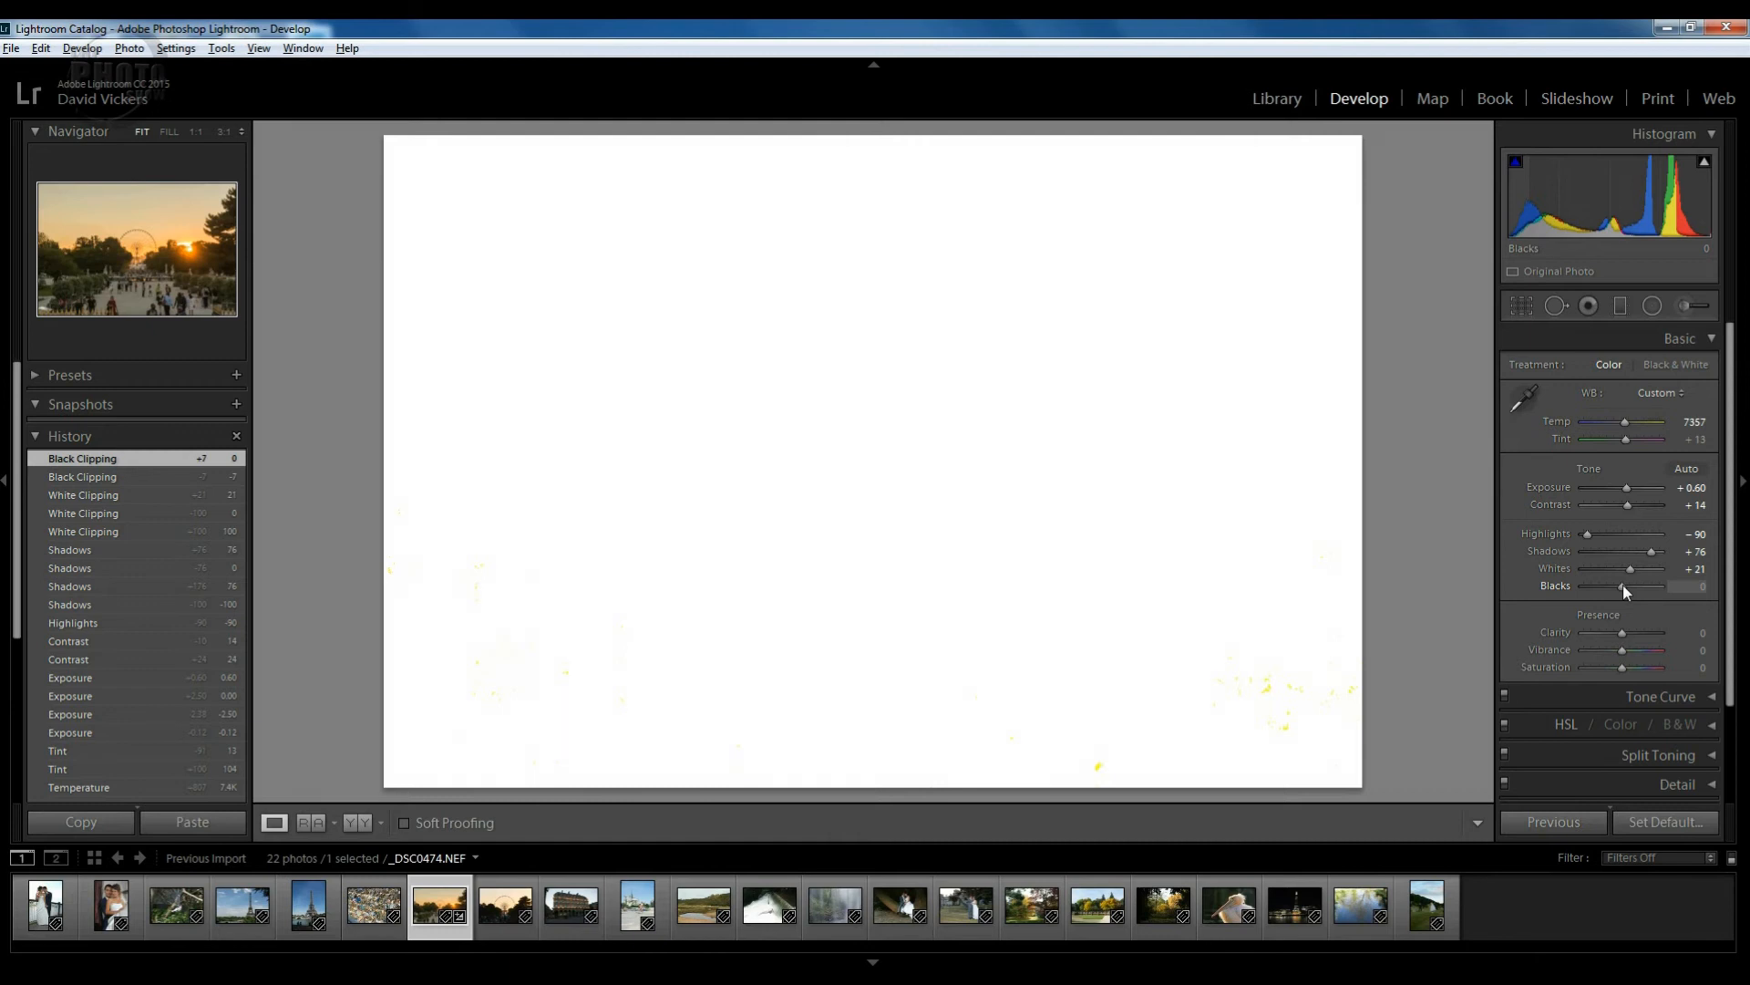
{"action": "left_click_drag", "start_coordinate": [1621, 586], "coordinate": [1610, 585]}
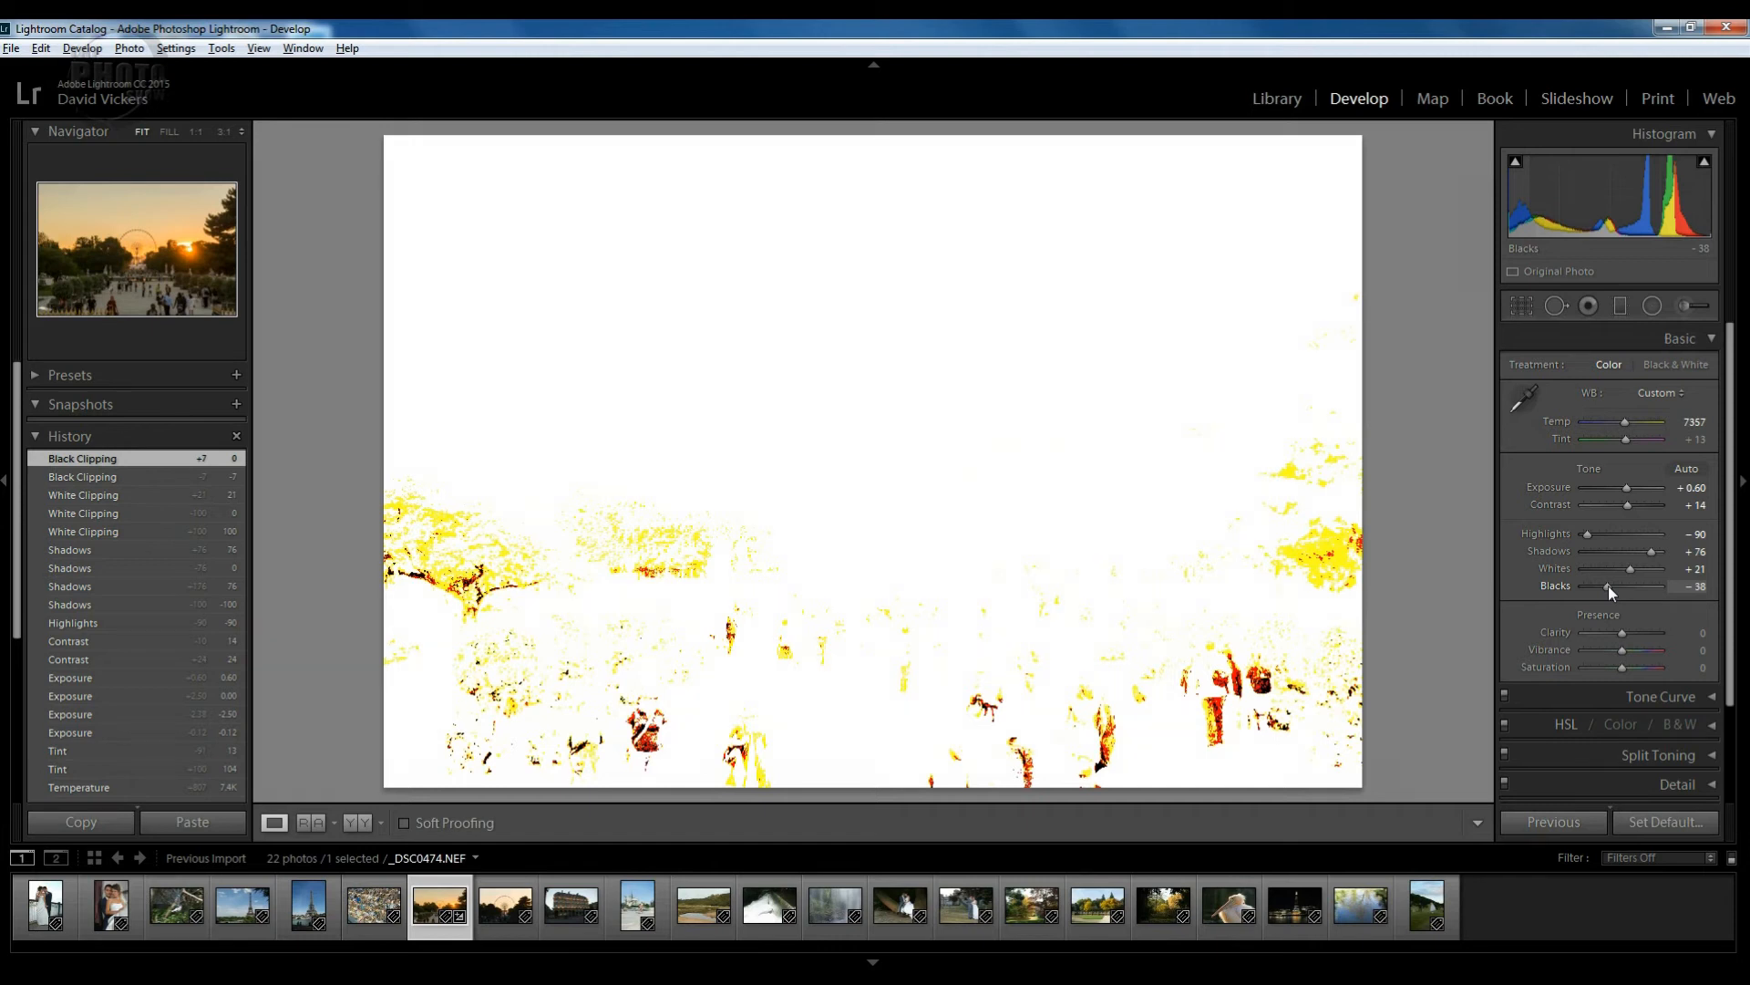
{"action": "left_click_drag", "start_coordinate": [1608, 585], "coordinate": [1606, 585]}
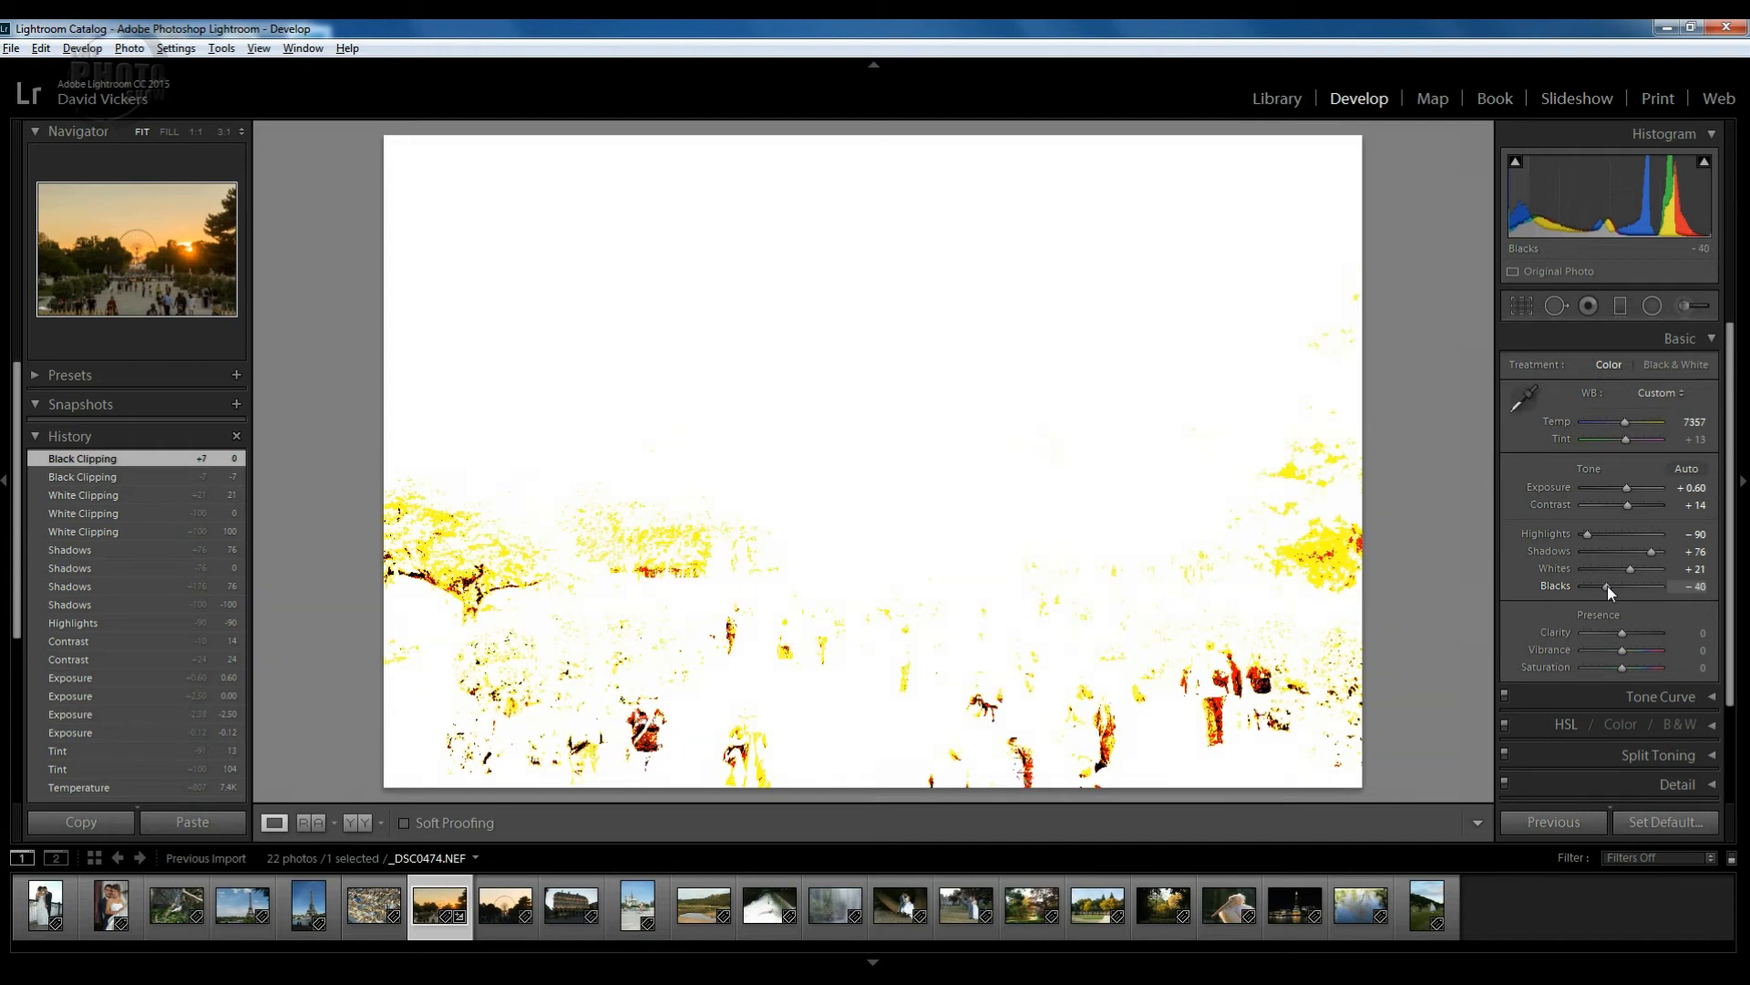
{"action": "left_click_drag", "start_coordinate": [1606, 585], "coordinate": [1607, 584]}
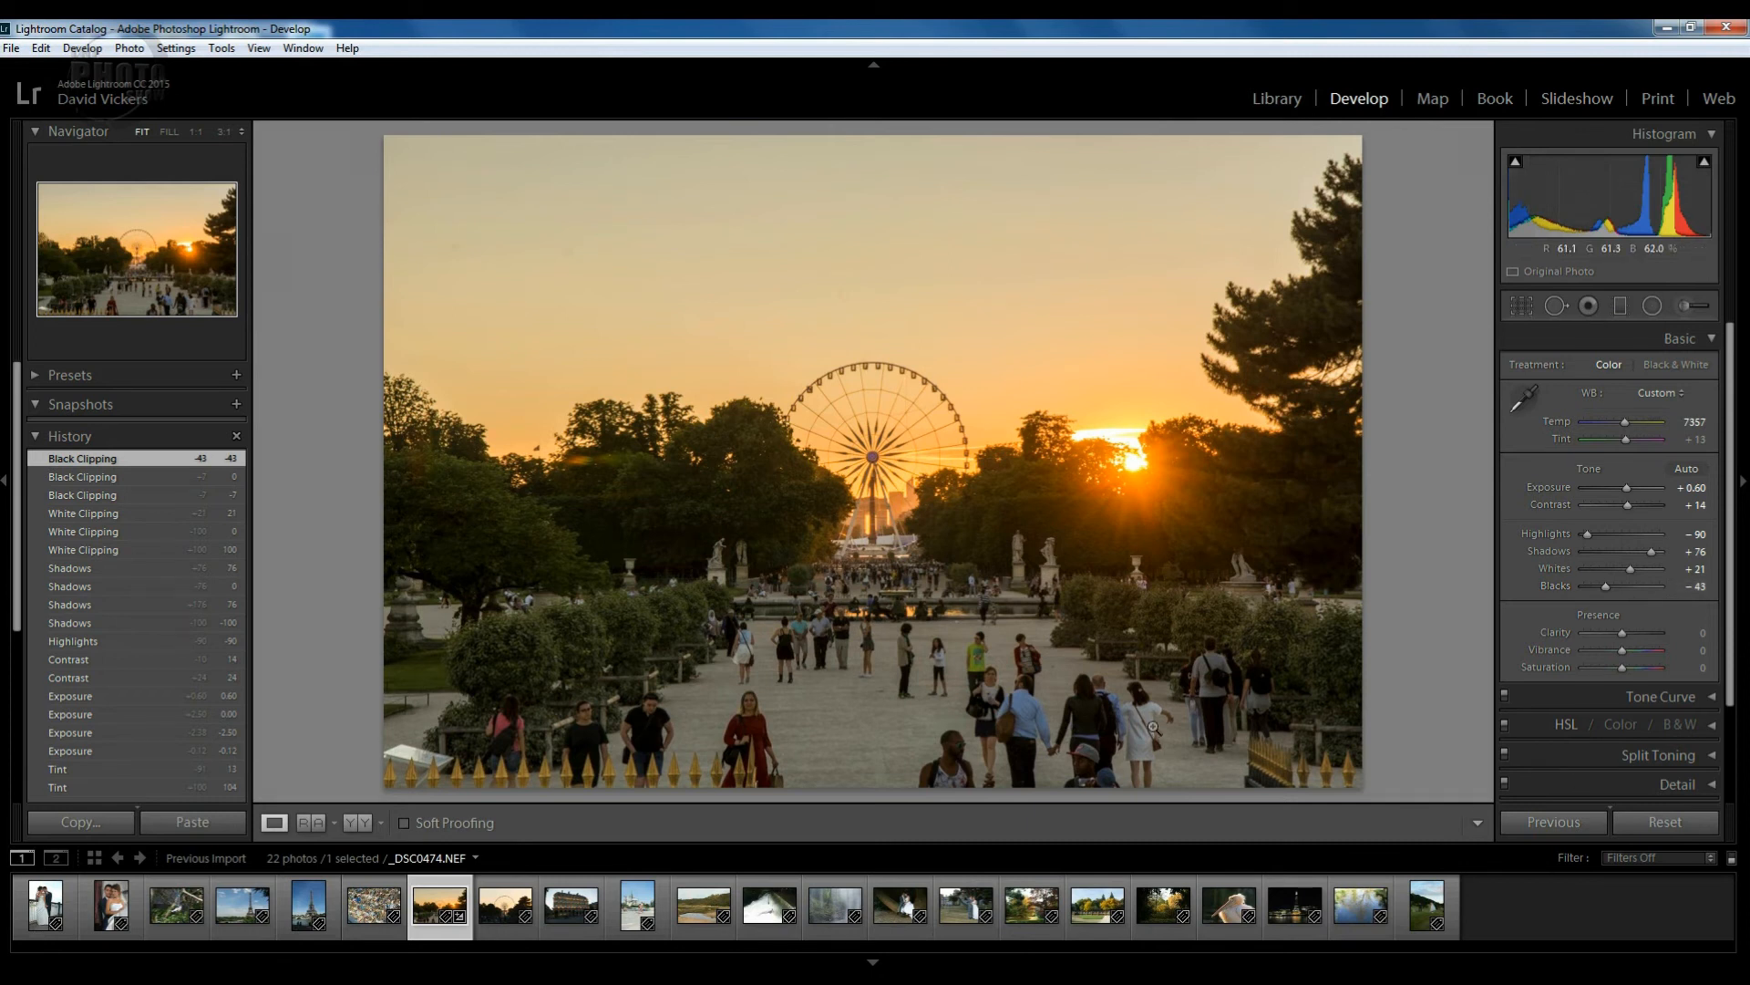
{"action": "key", "text": "y"}
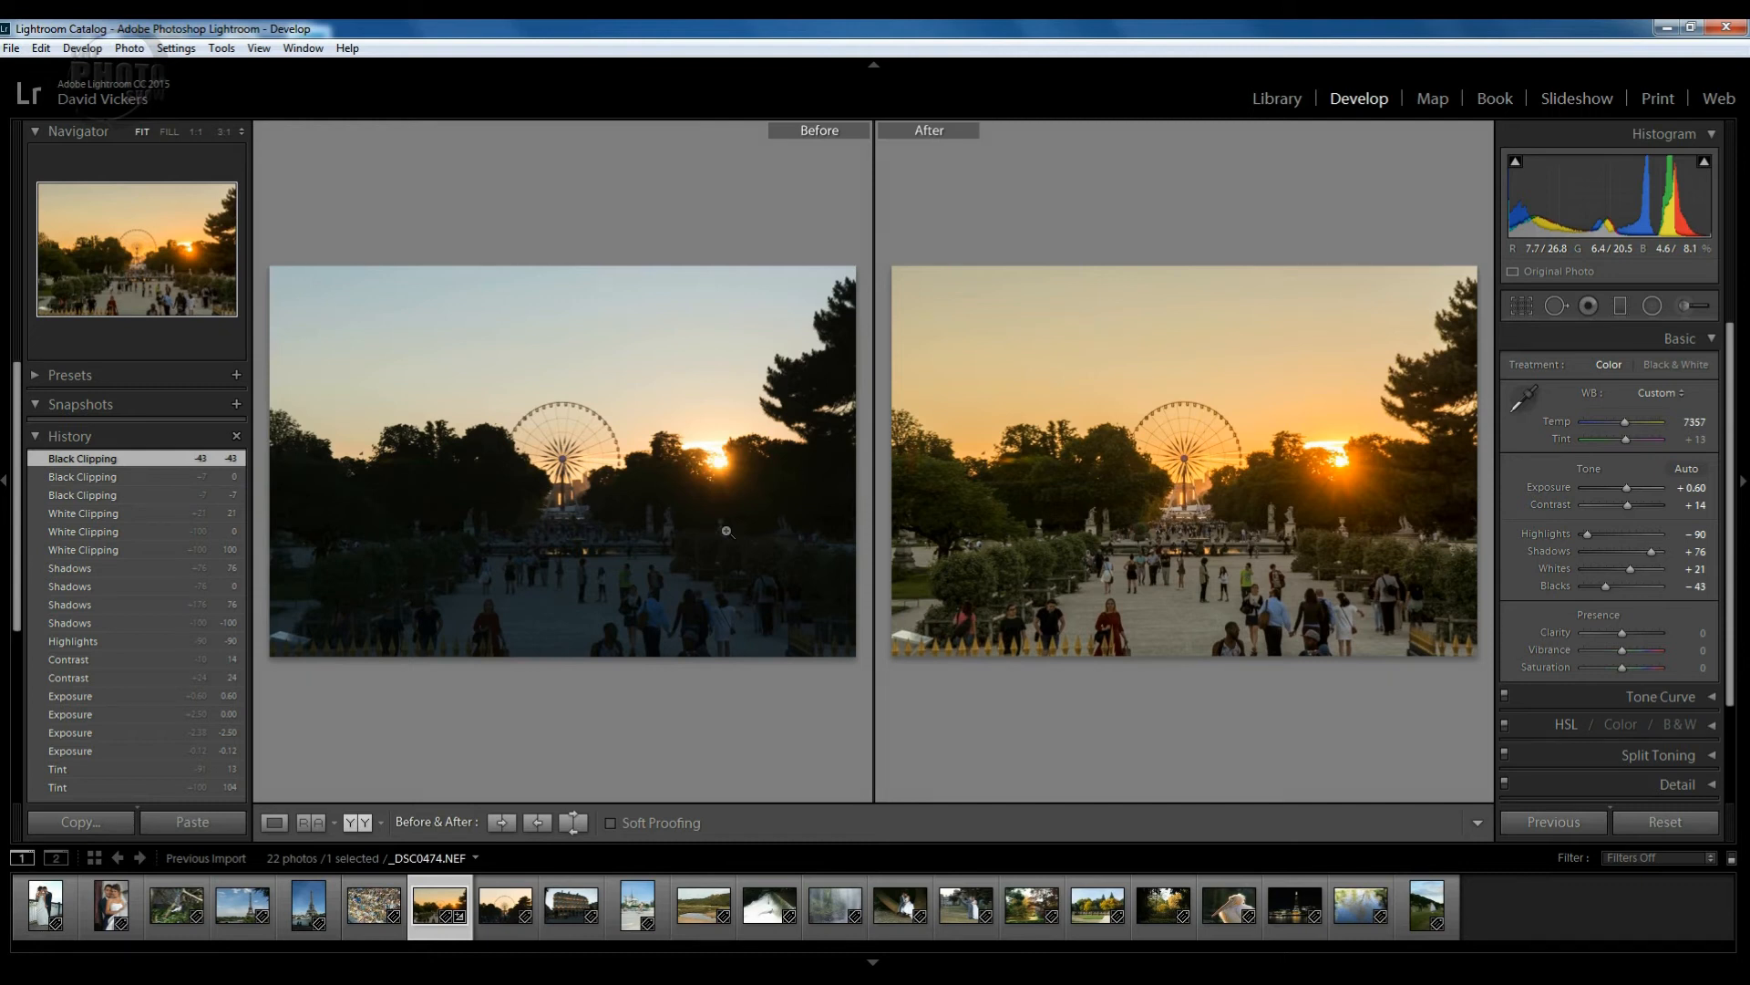
{"action": "key", "text": "y"}
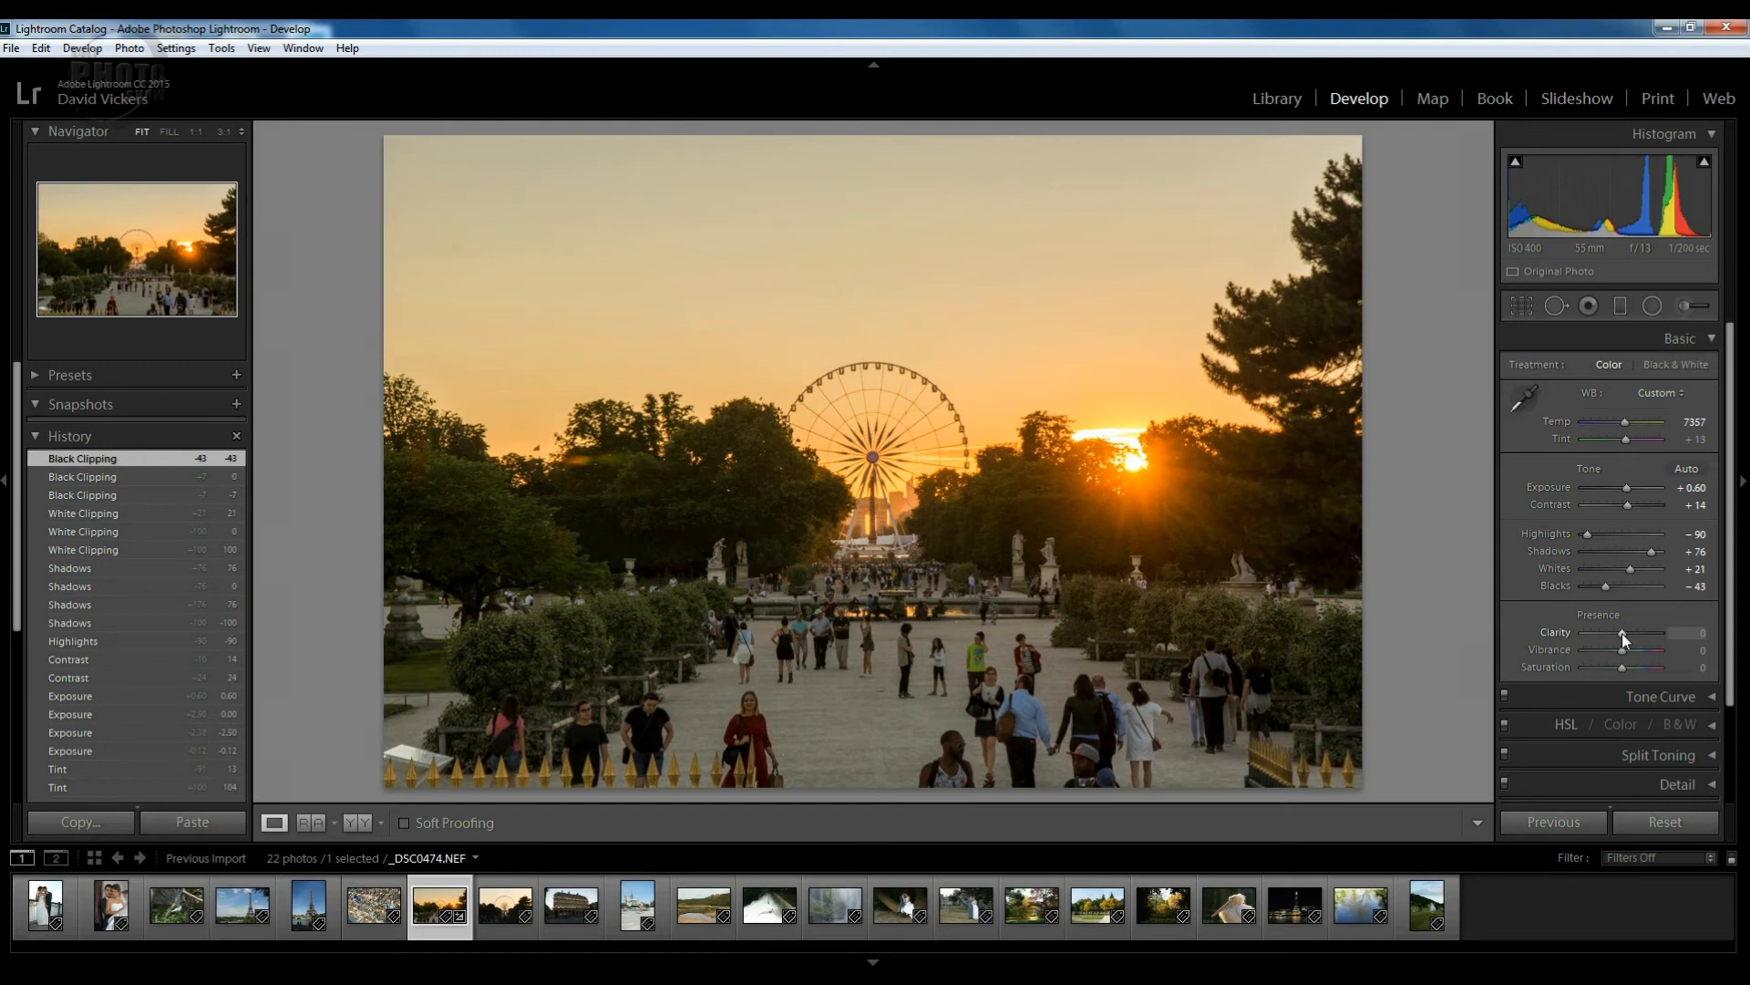
Preview Clarity at -100 and +100, then settle Clarity at +21.
{"action": "left_click_drag", "start_coordinate": [1622, 633], "coordinate": [1562, 629]}
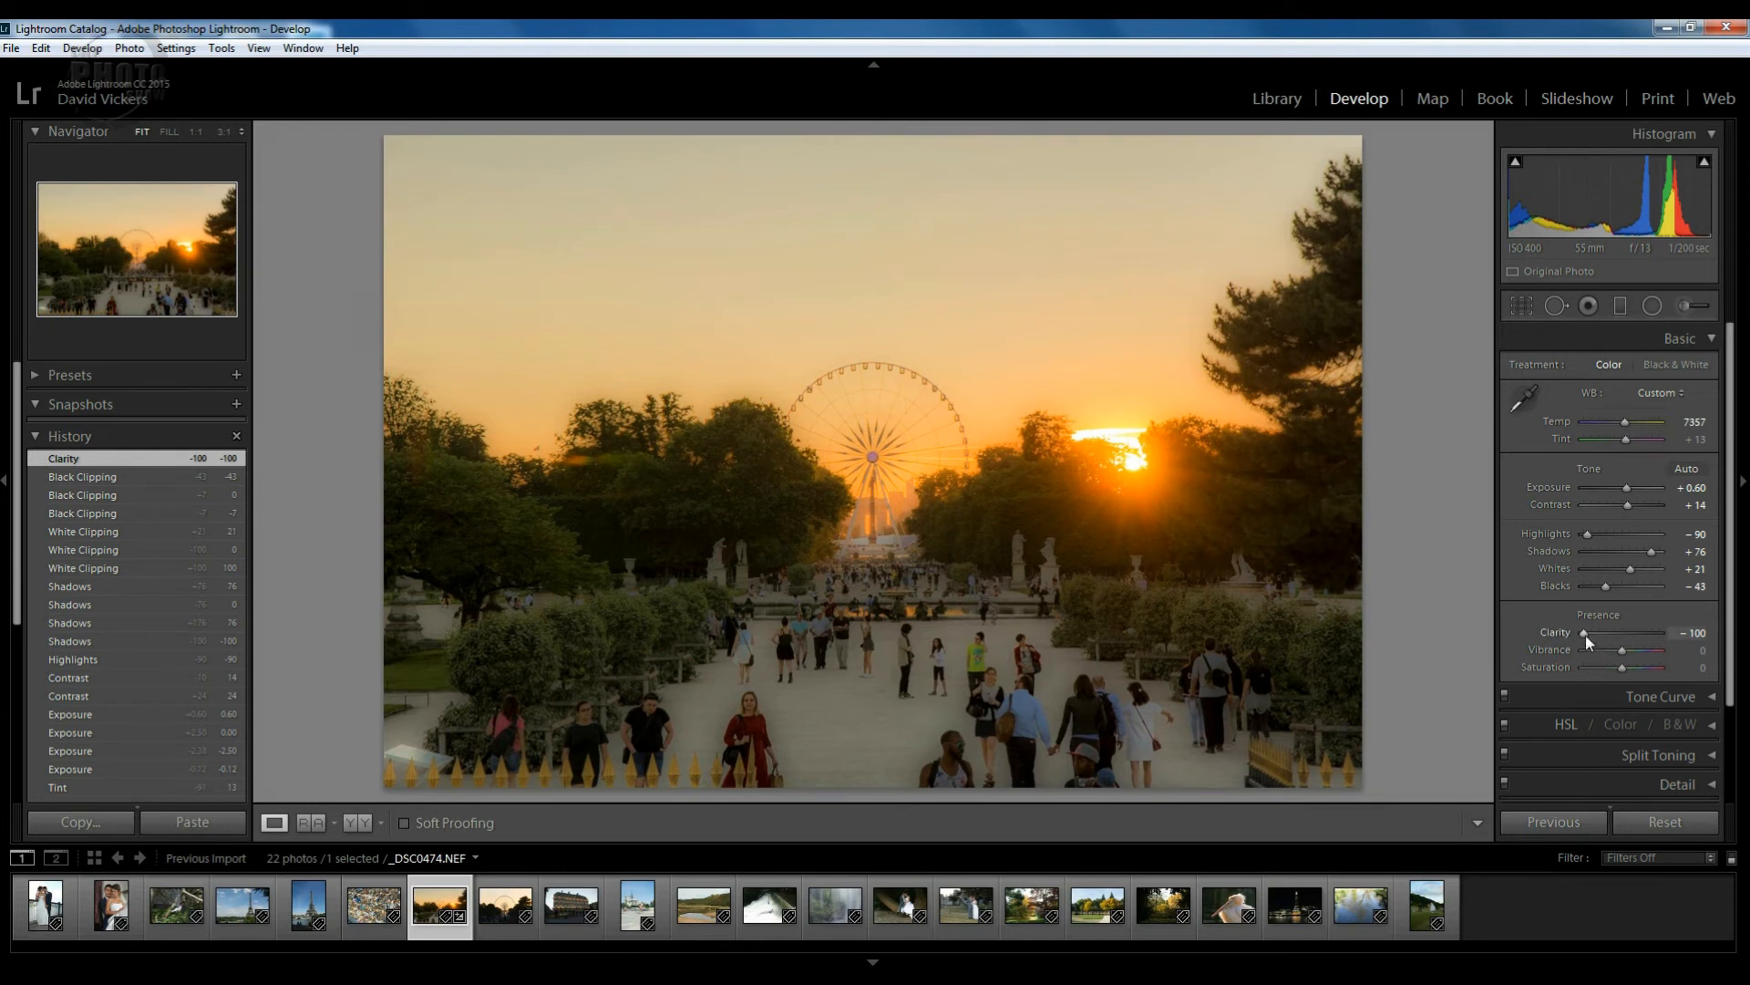
{"action": "left_click_drag", "start_coordinate": [1584, 635], "coordinate": [1693, 638]}
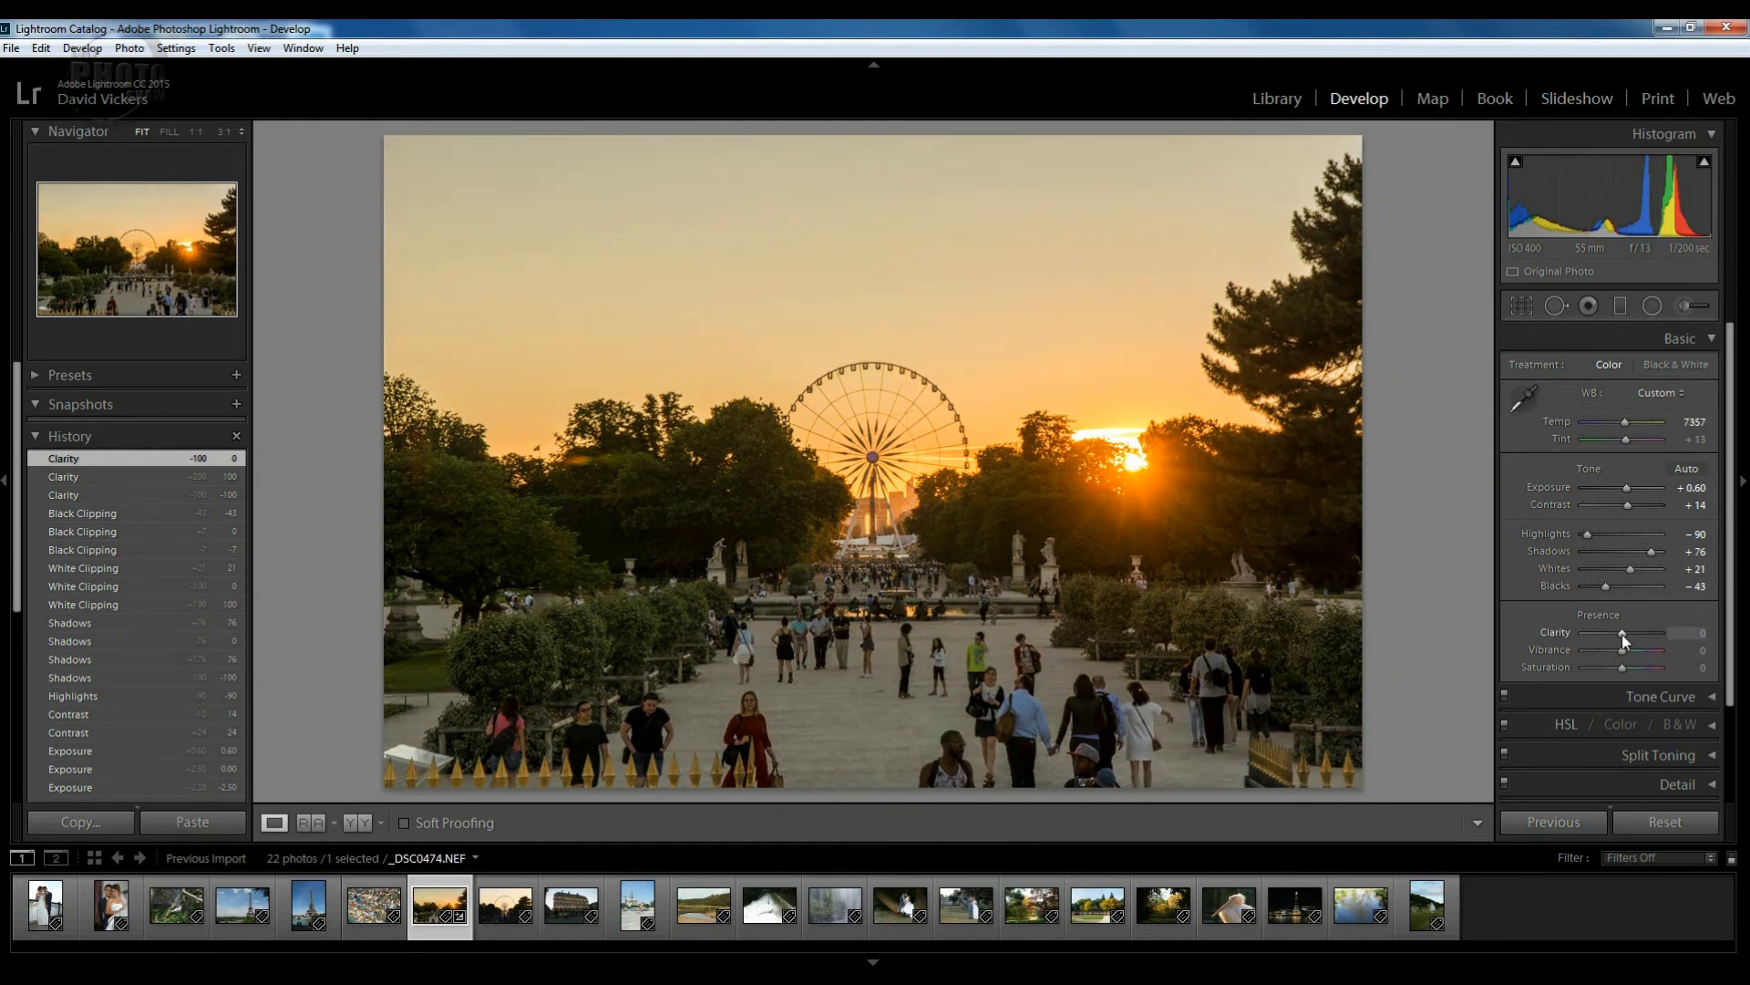
{"action": "left_click_drag", "start_coordinate": [1622, 633], "coordinate": [1628, 632]}
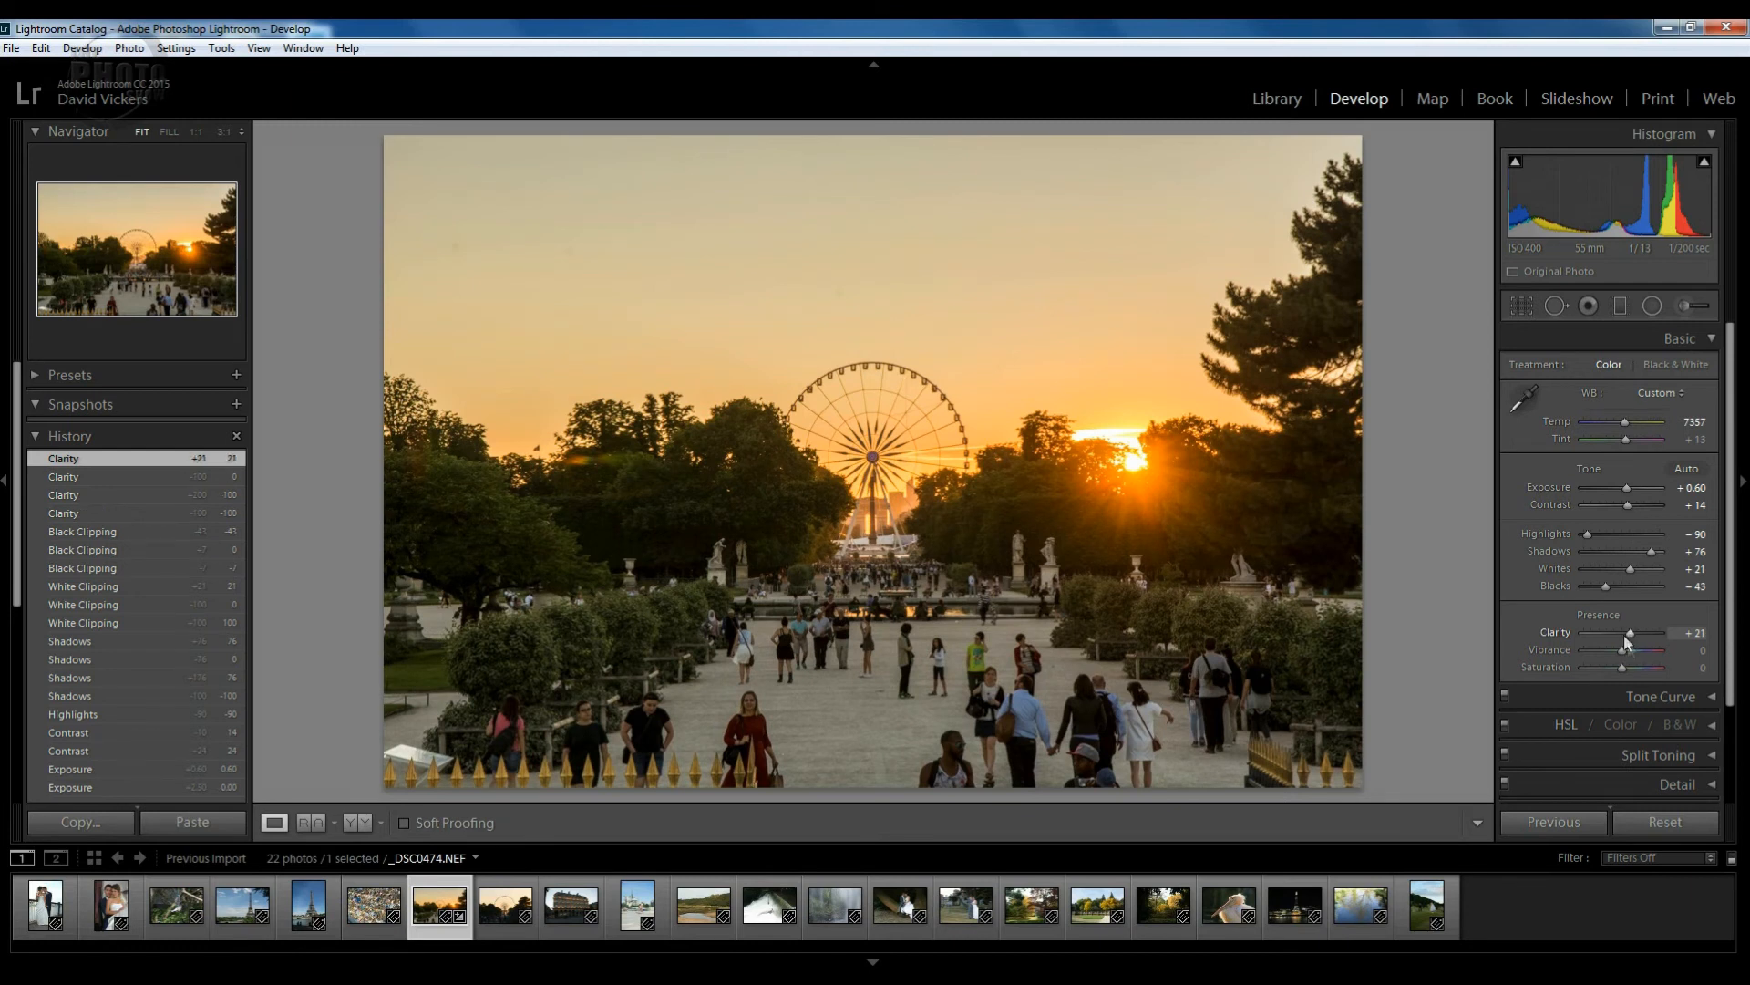
{"action": "left_click", "coordinate": [860, 480]}
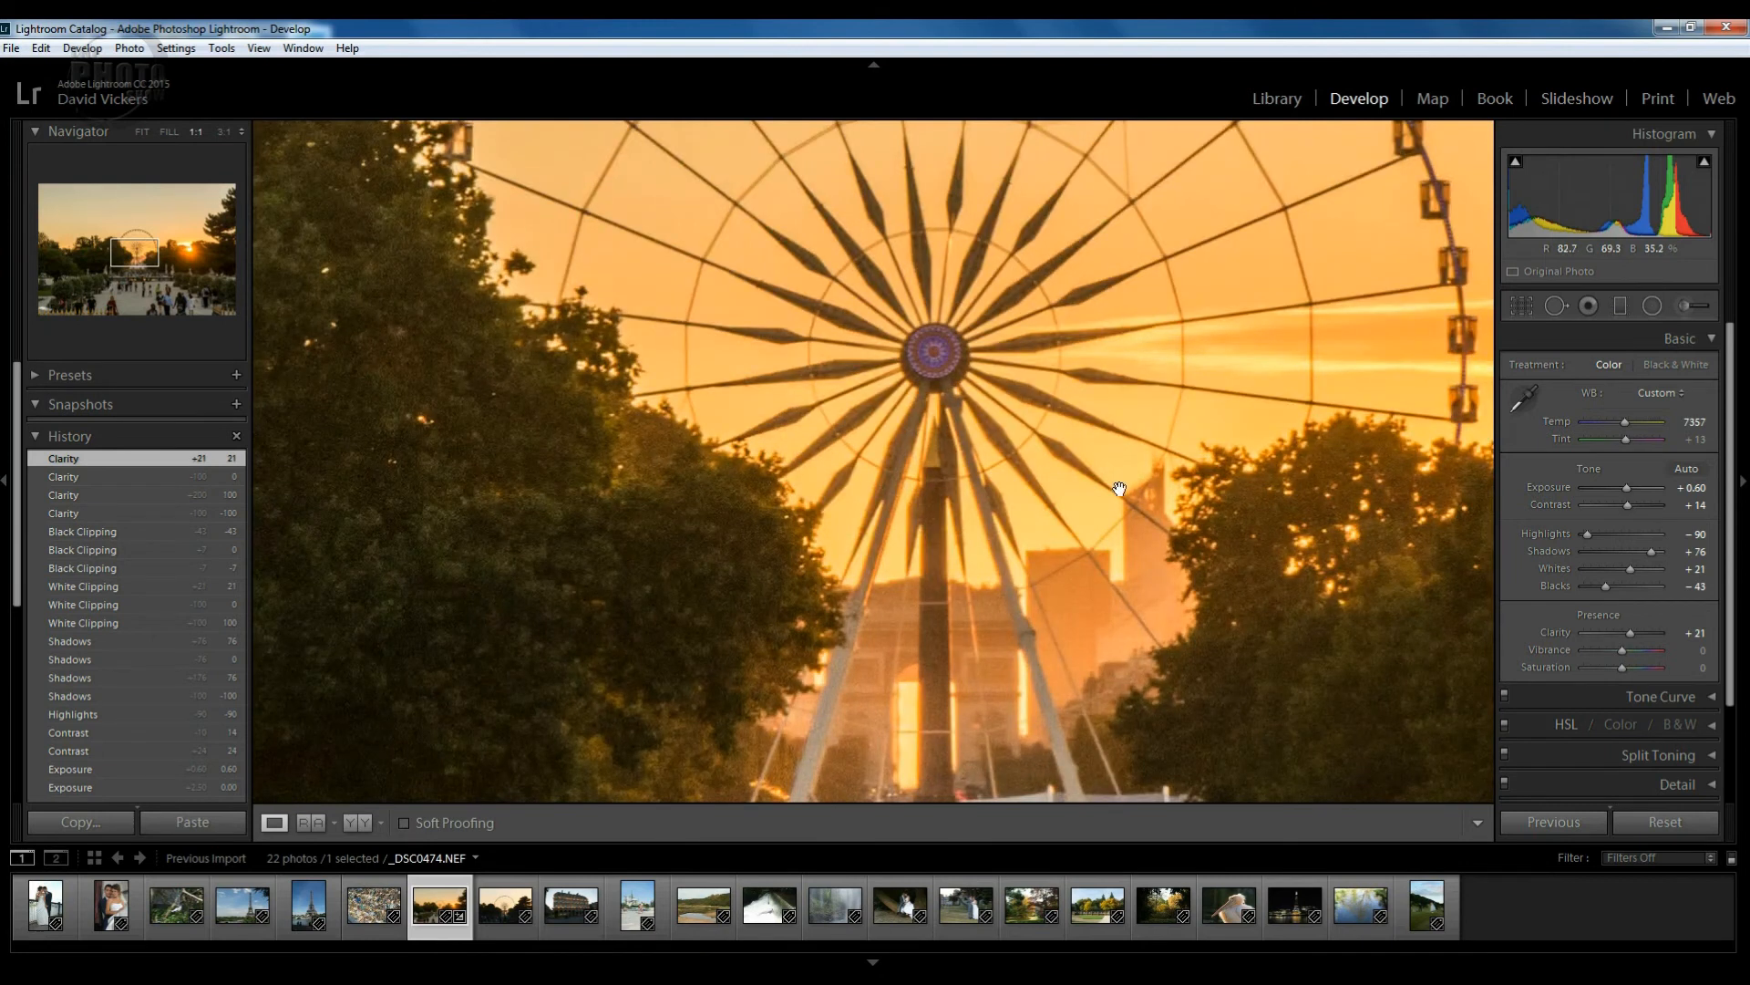
{"action": "left_click_drag", "start_coordinate": [1120, 489], "coordinate": [853, 713]}
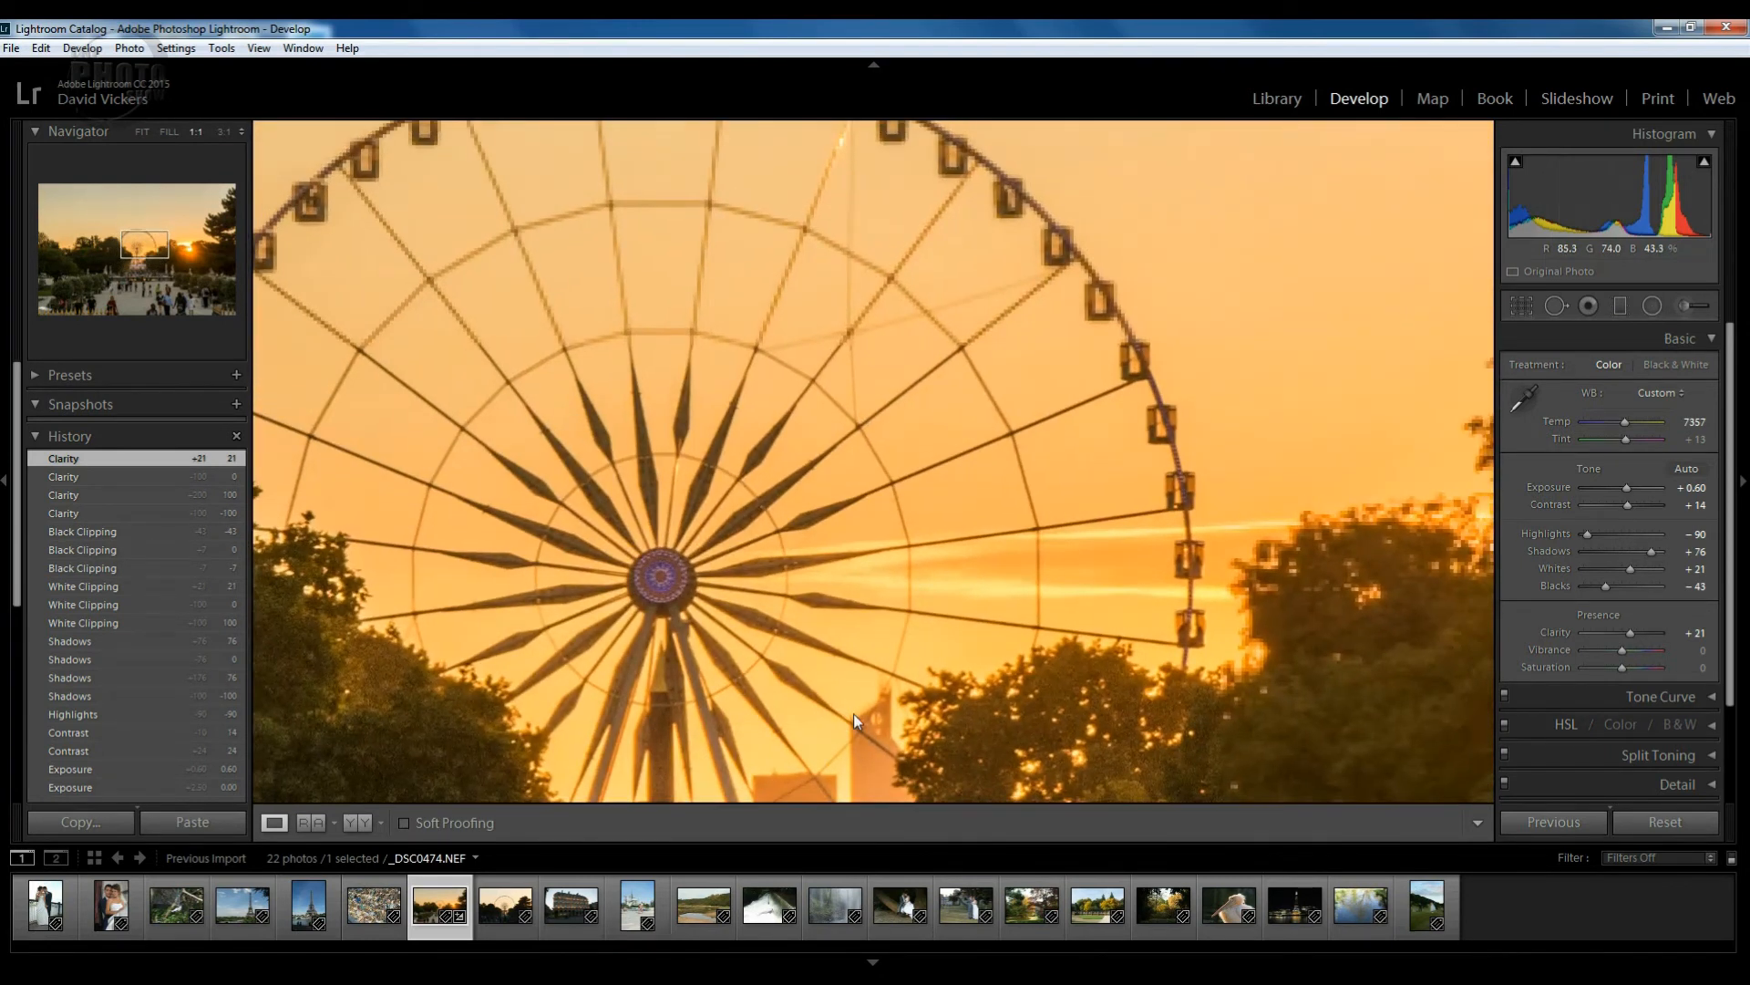
{"action": "double_click", "coordinate": [1630, 633]}
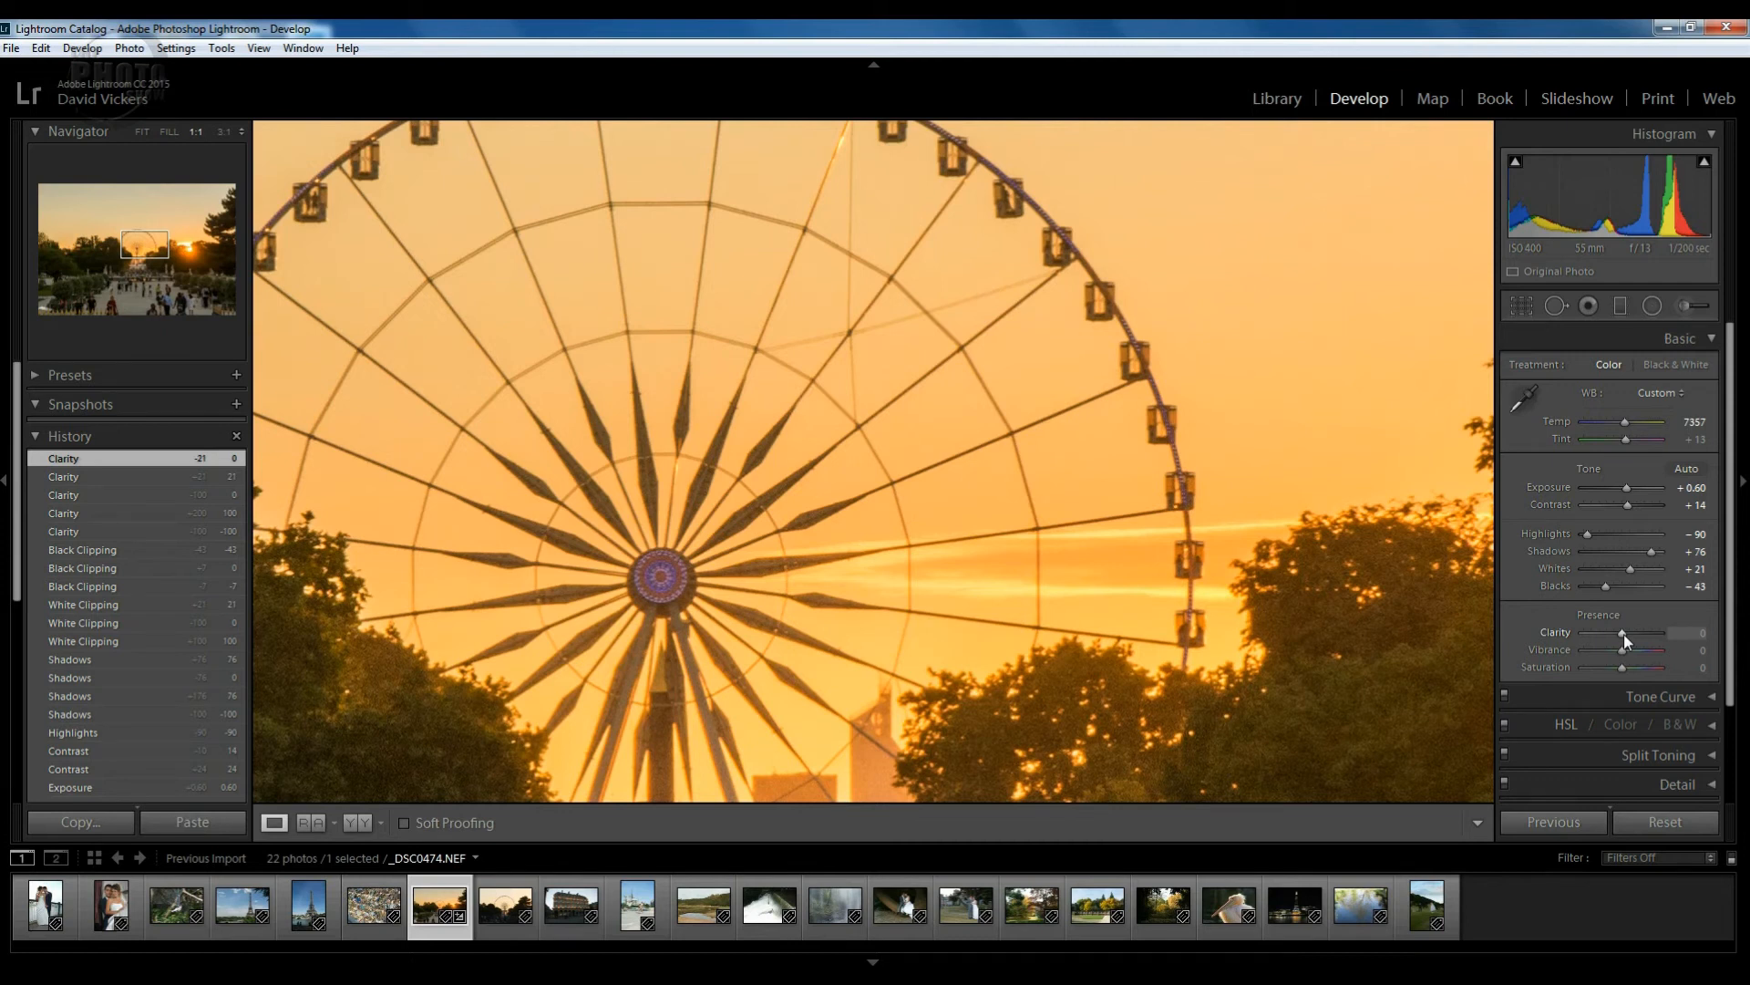
{"action": "left_click_drag", "start_coordinate": [1623, 633], "coordinate": [1634, 632]}
{"action": "left_click", "coordinate": [968, 472]}
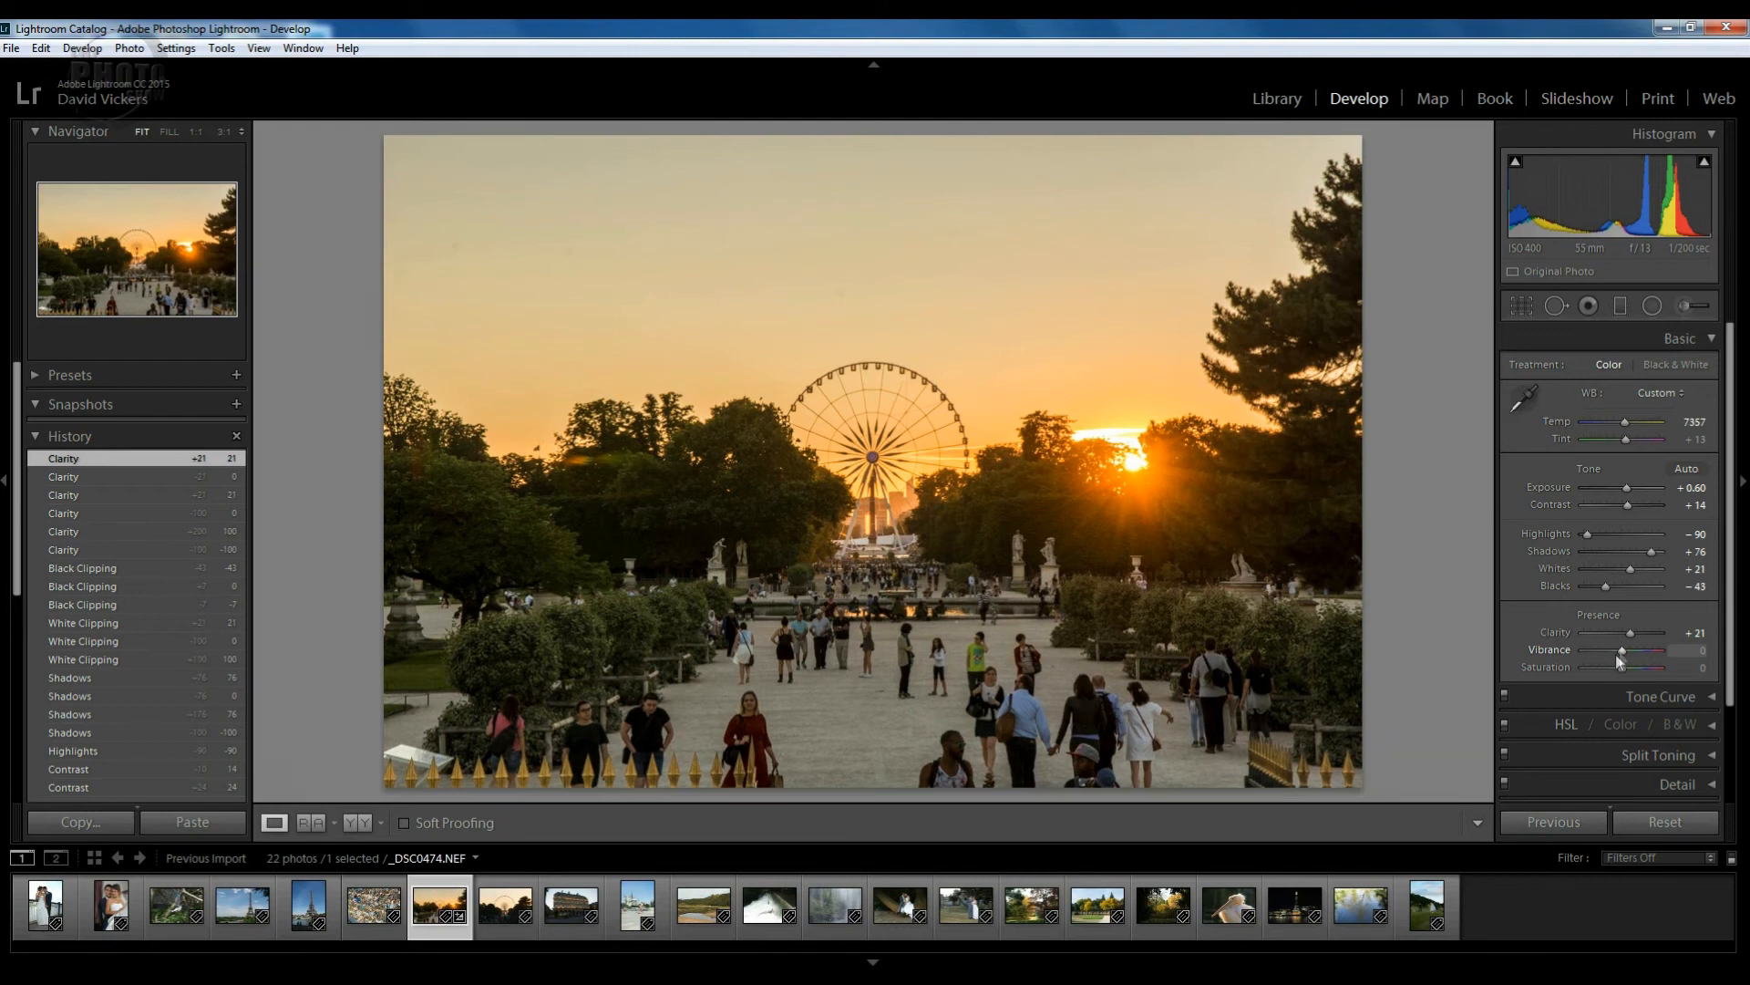
Preview Vibrance at -100, then bring it back up and settle at +26.
{"action": "left_click_drag", "start_coordinate": [1618, 649], "coordinate": [1606, 649]}
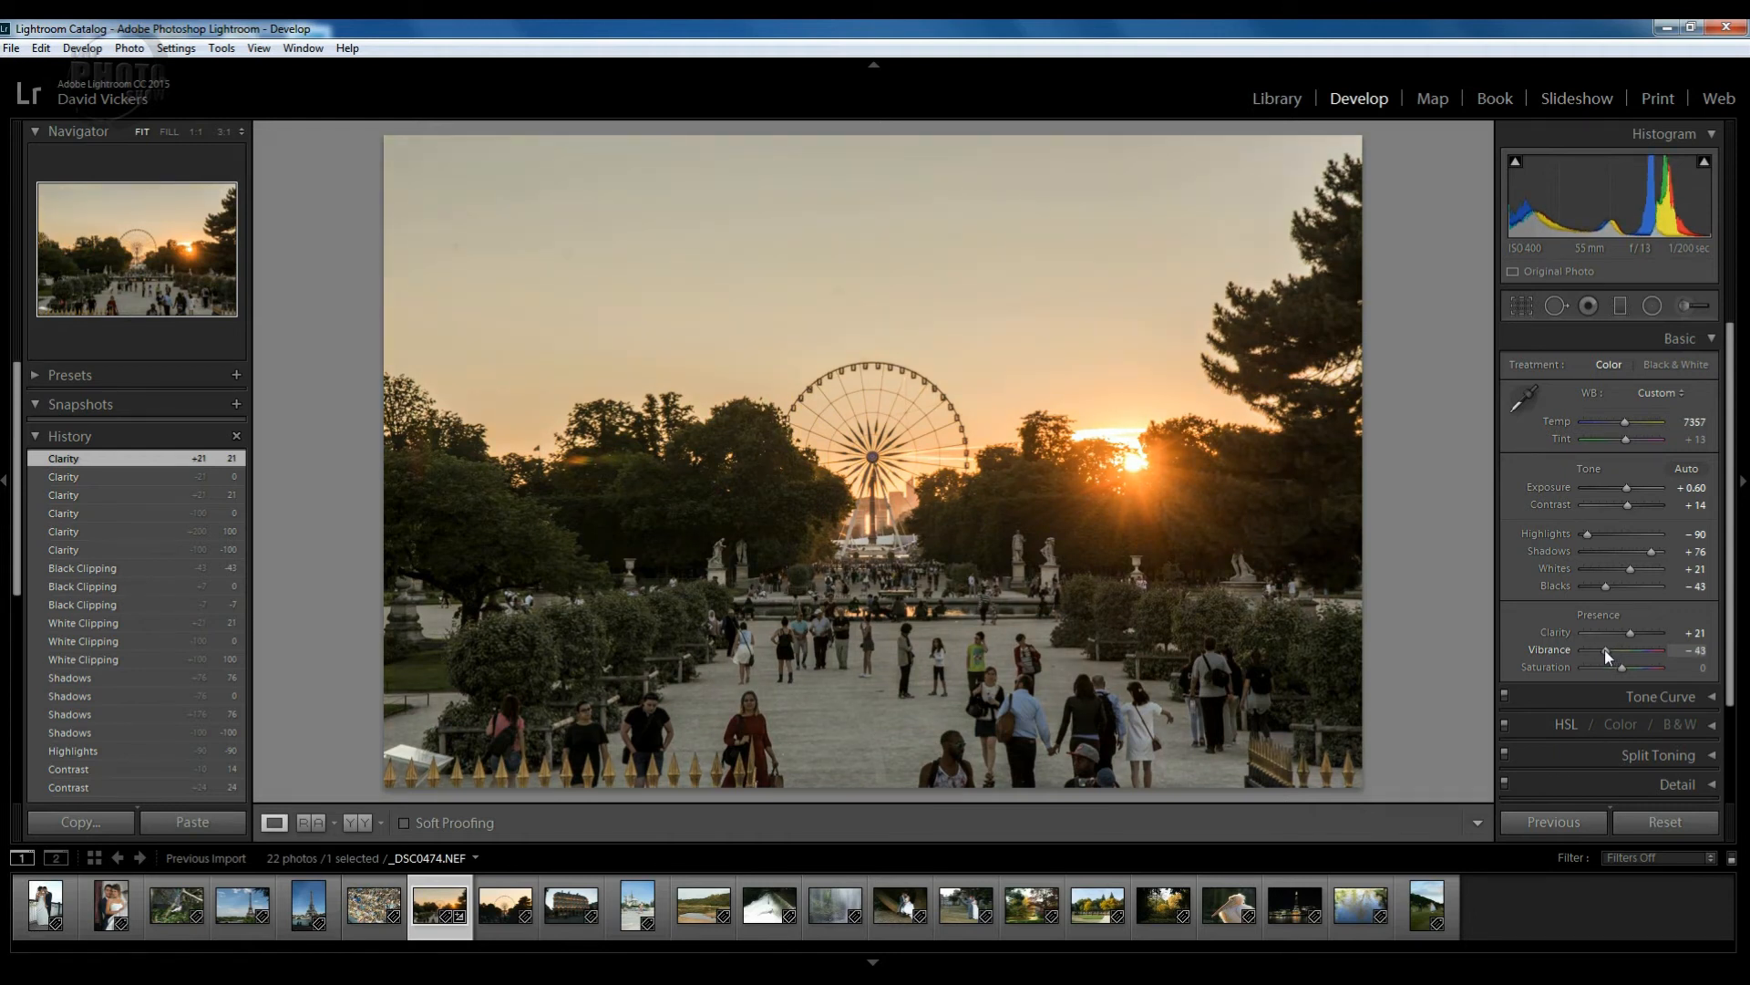
{"action": "left_click_drag", "start_coordinate": [1594, 649], "coordinate": [1573, 649]}
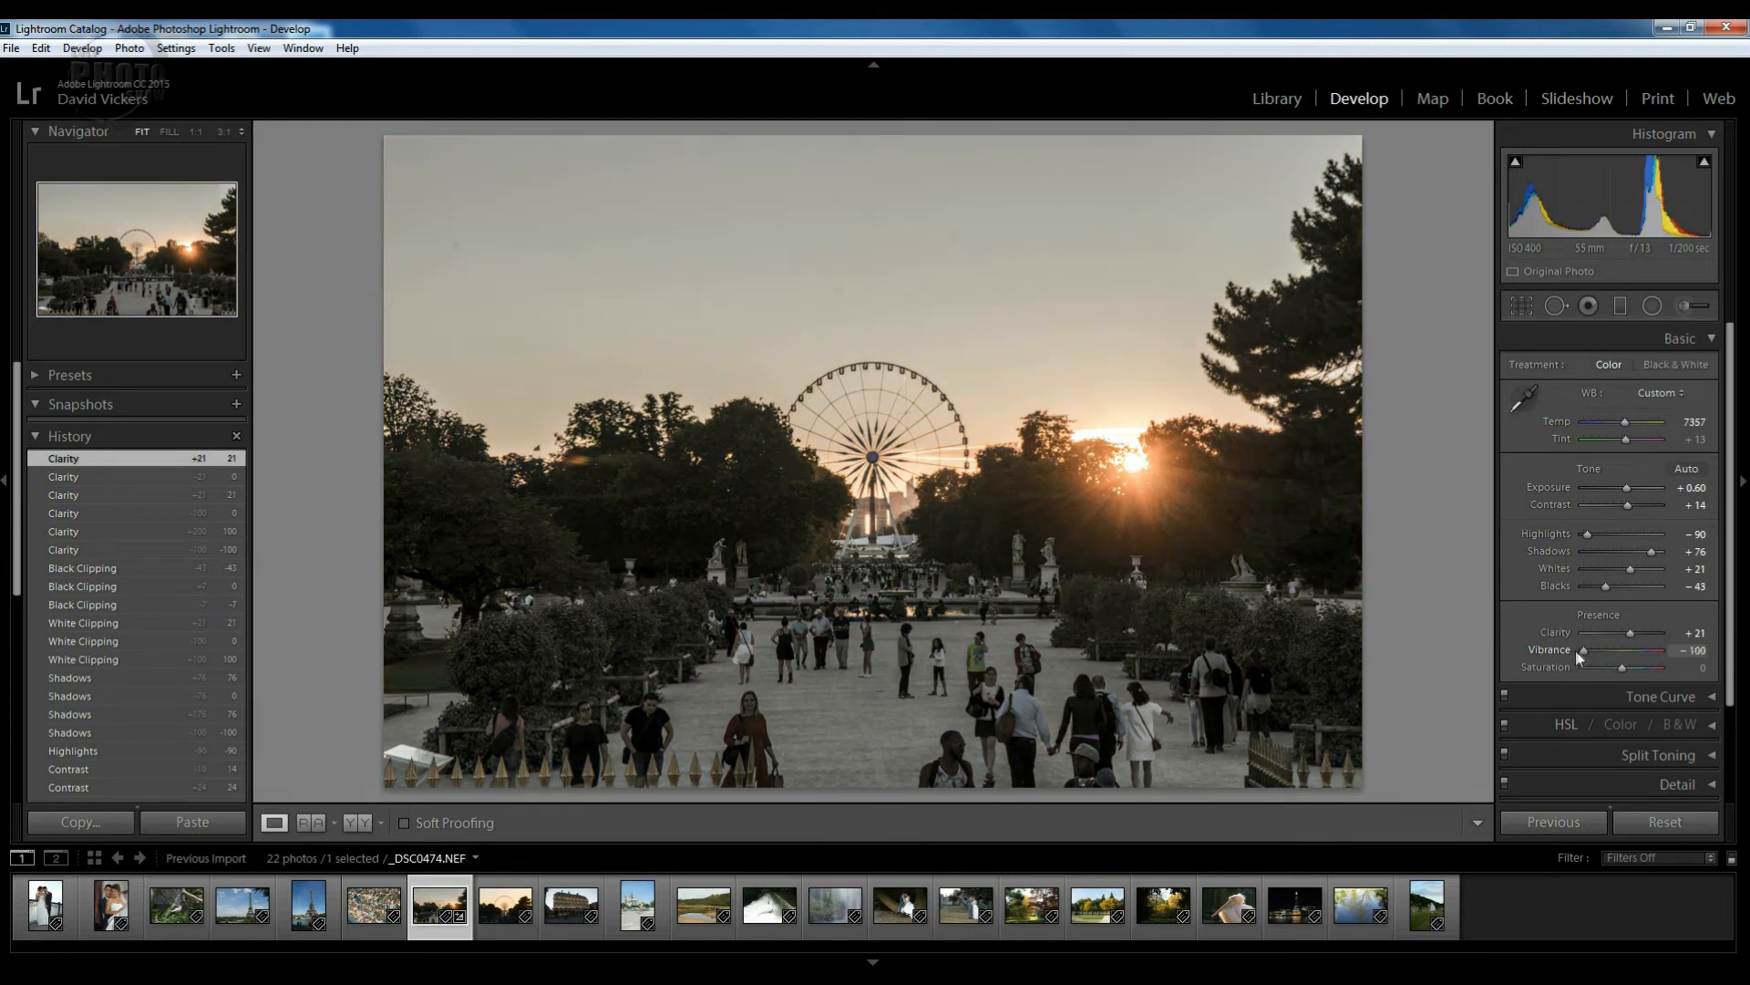
{"action": "left_click_drag", "start_coordinate": [1582, 651], "coordinate": [1647, 653]}
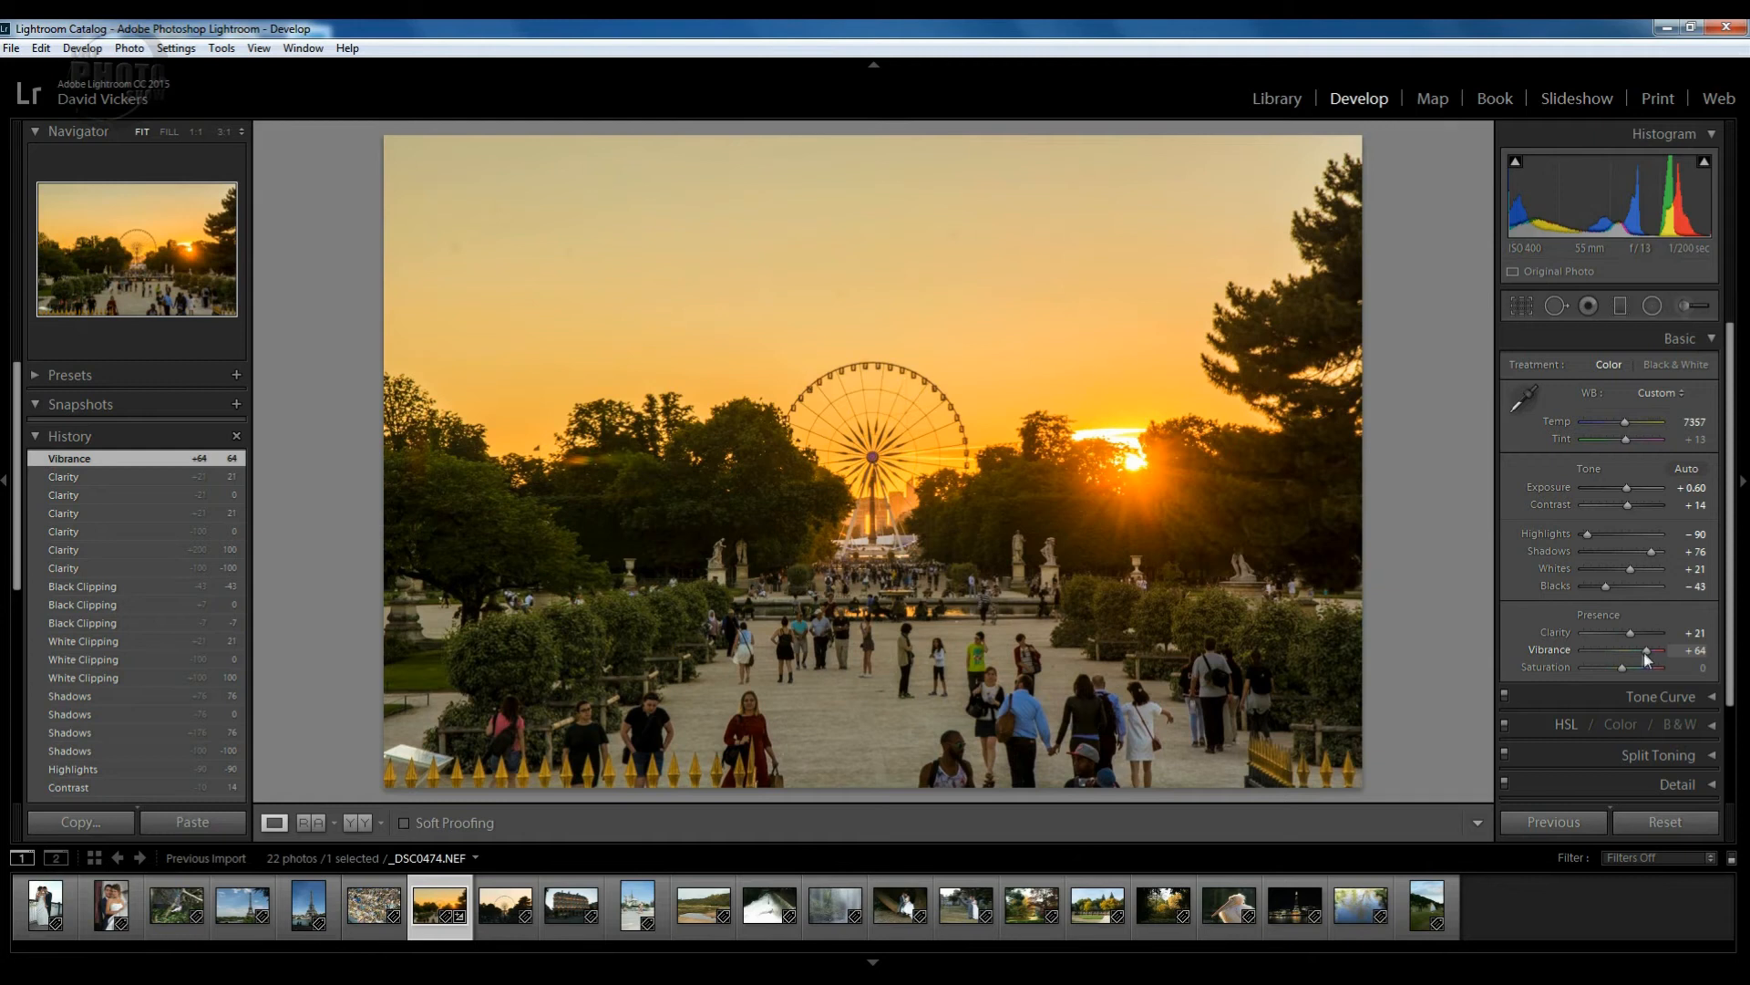
{"action": "left_click_drag", "start_coordinate": [1638, 658], "coordinate": [1632, 655]}
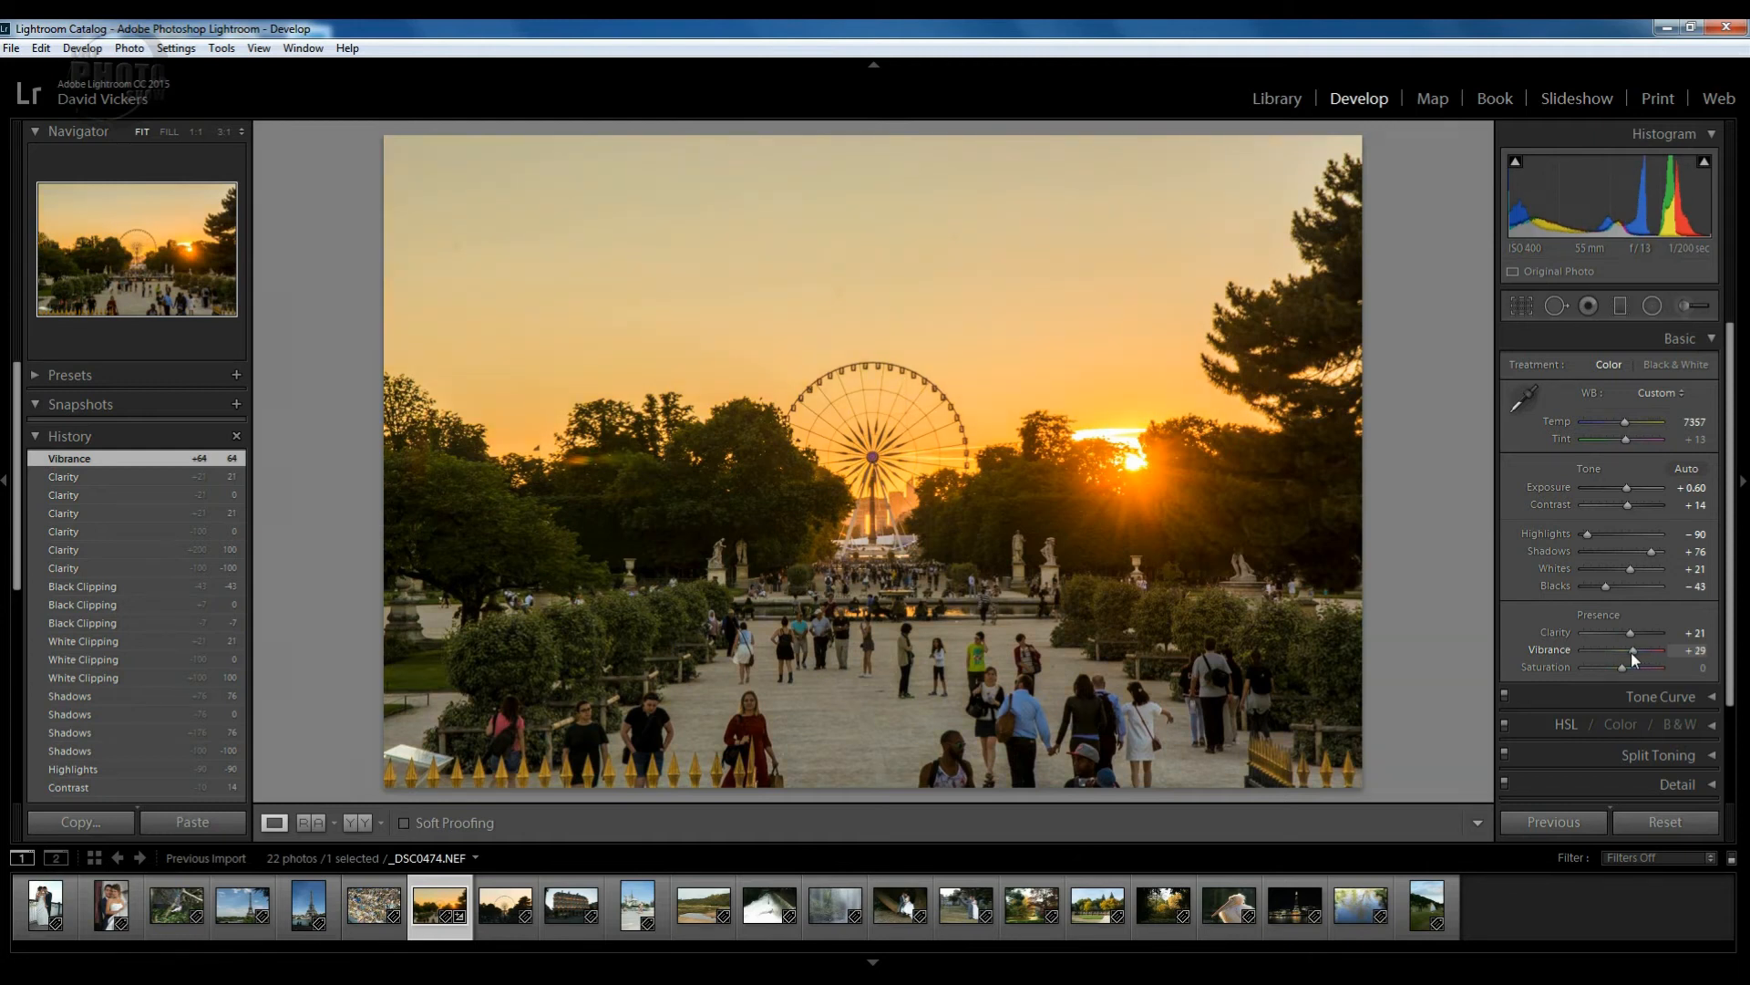
{"action": "left_click_drag", "start_coordinate": [1633, 653], "coordinate": [1630, 657]}
{"action": "left_click_drag", "start_coordinate": [1630, 652], "coordinate": [1628, 655]}
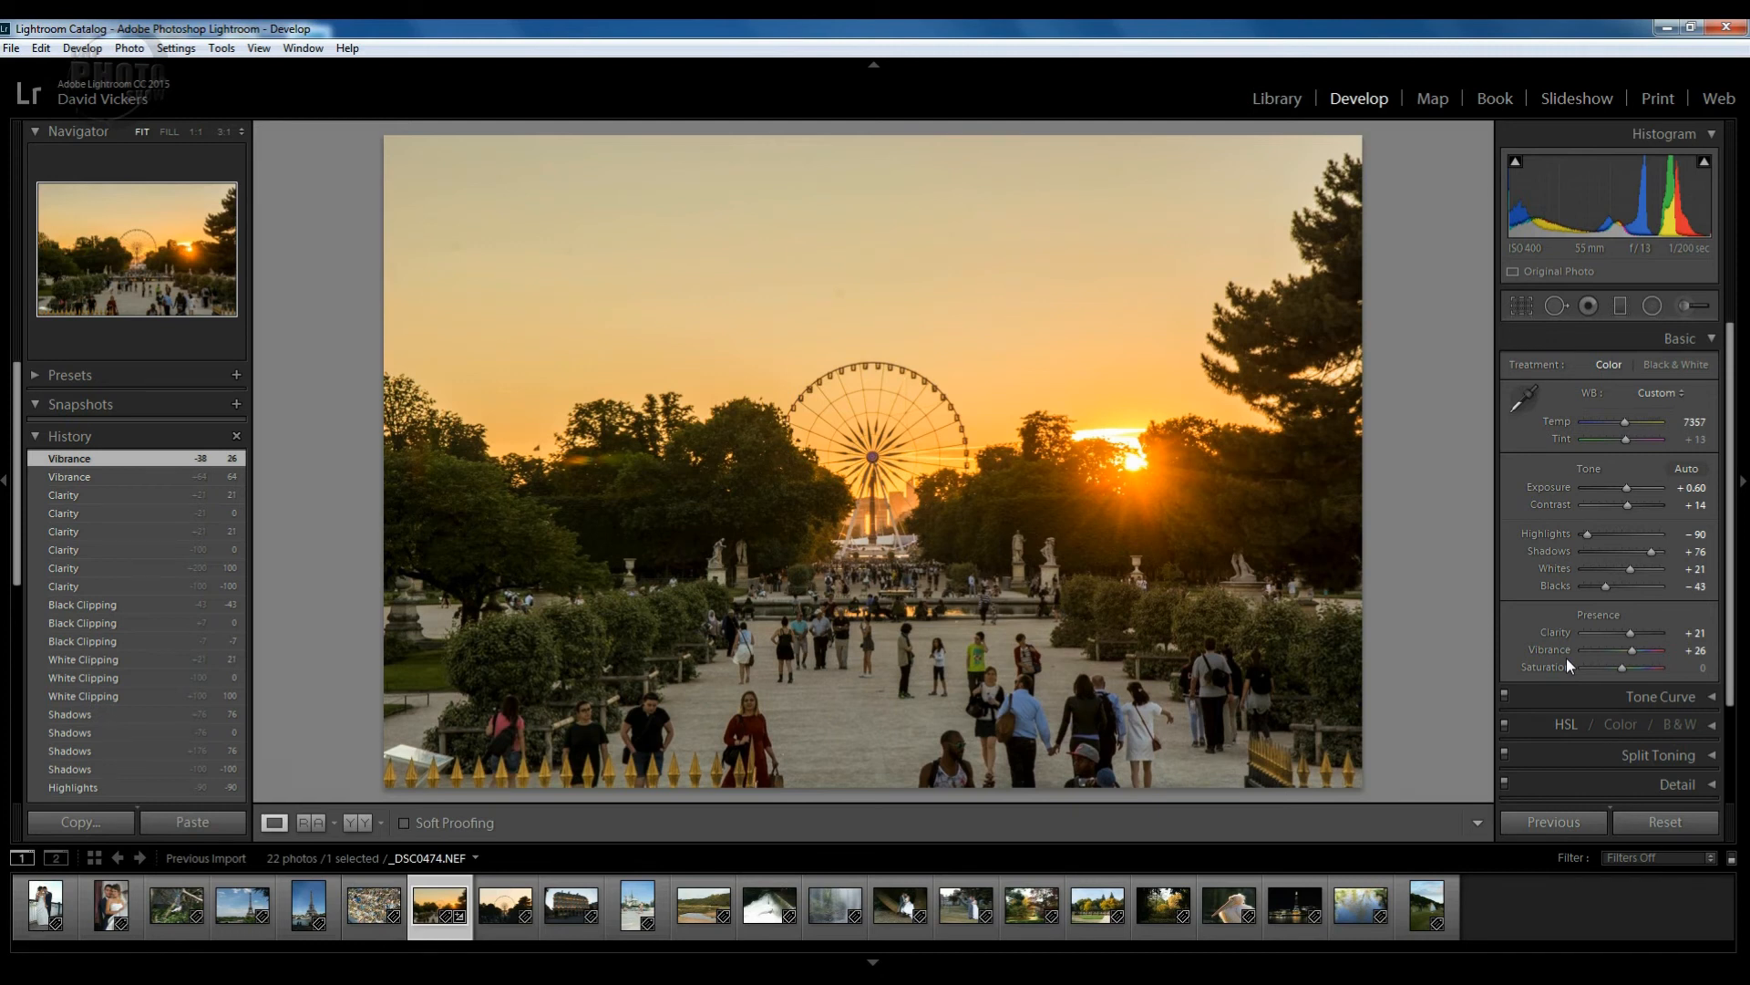
Try Saturation at -100 and higher, reset it to 0, then set it to +5.
{"action": "left_click_drag", "start_coordinate": [1622, 666], "coordinate": [1562, 664]}
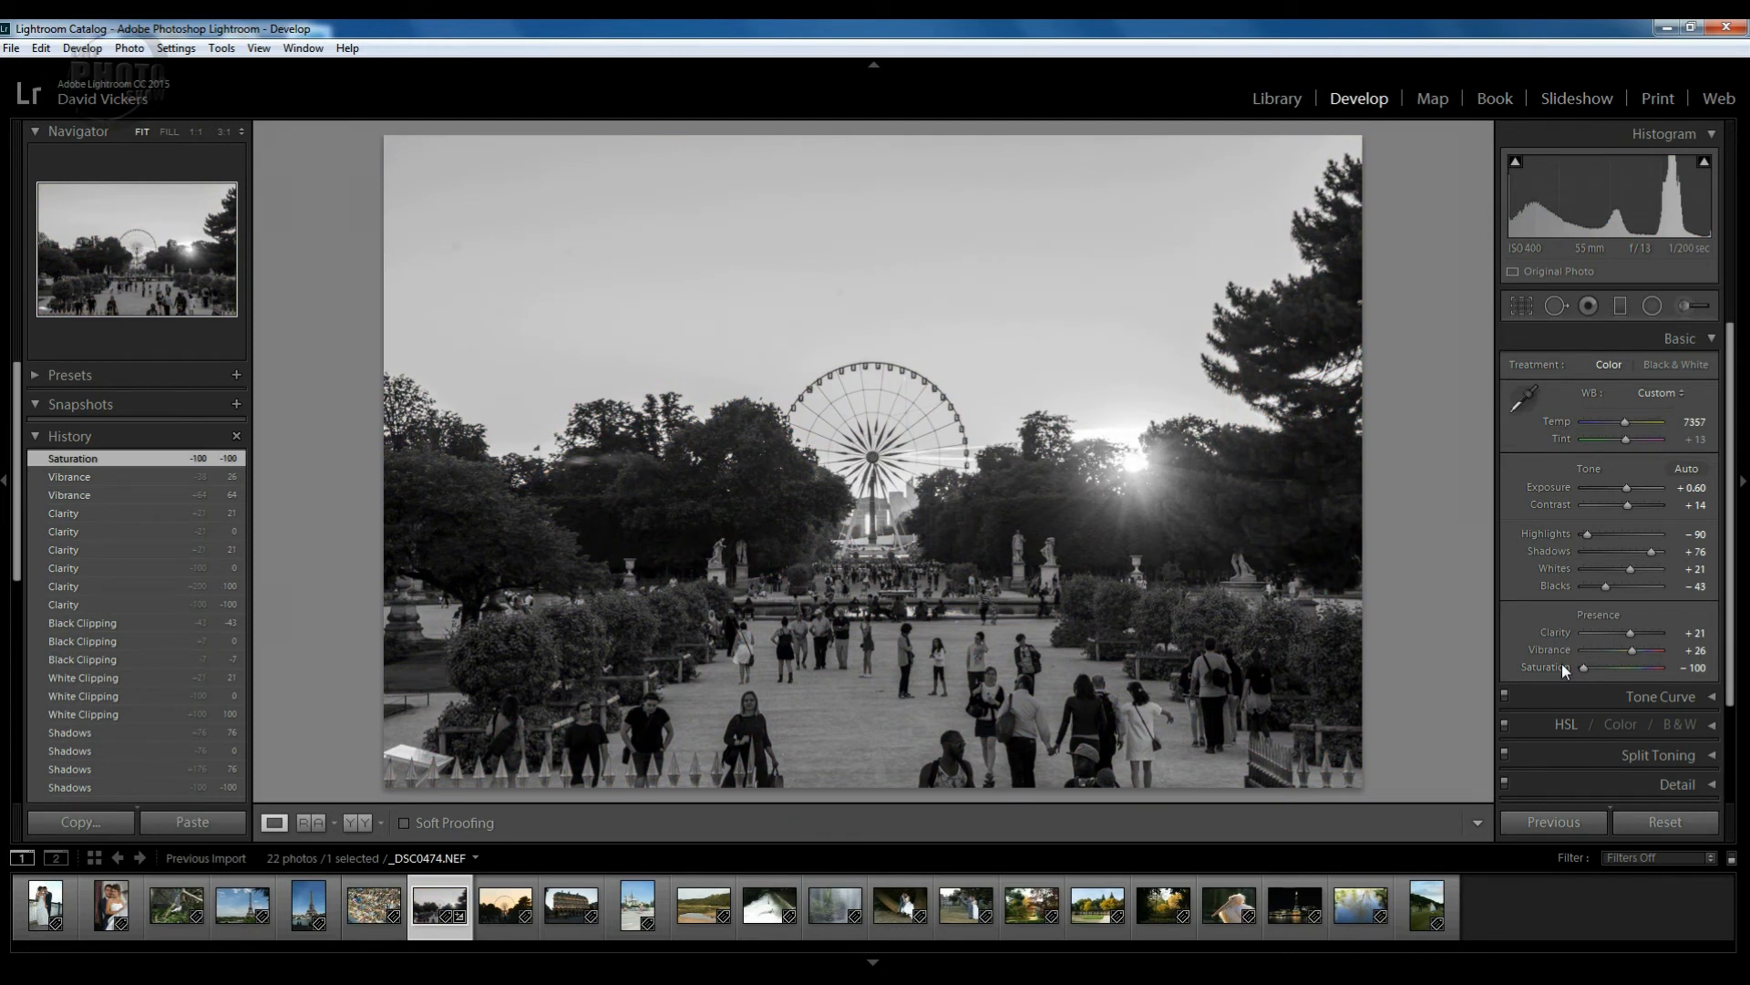
{"action": "left_click_drag", "start_coordinate": [1584, 669], "coordinate": [1651, 679]}
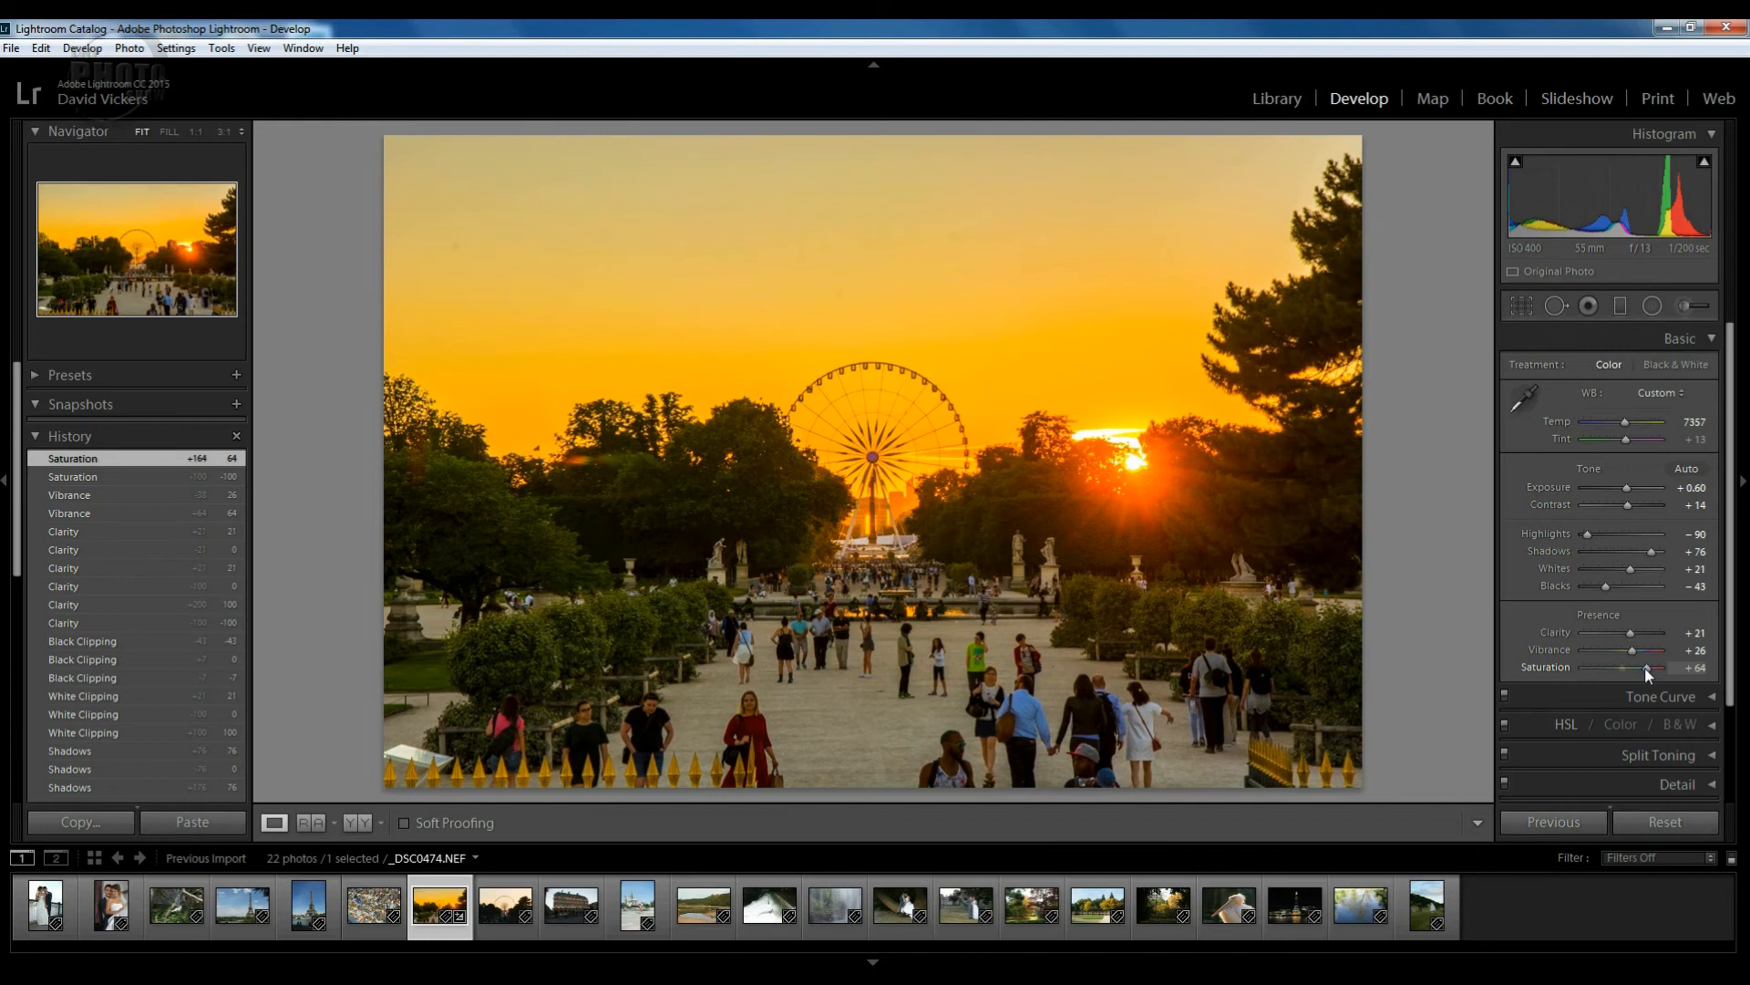
{"action": "double_click", "coordinate": [1645, 668]}
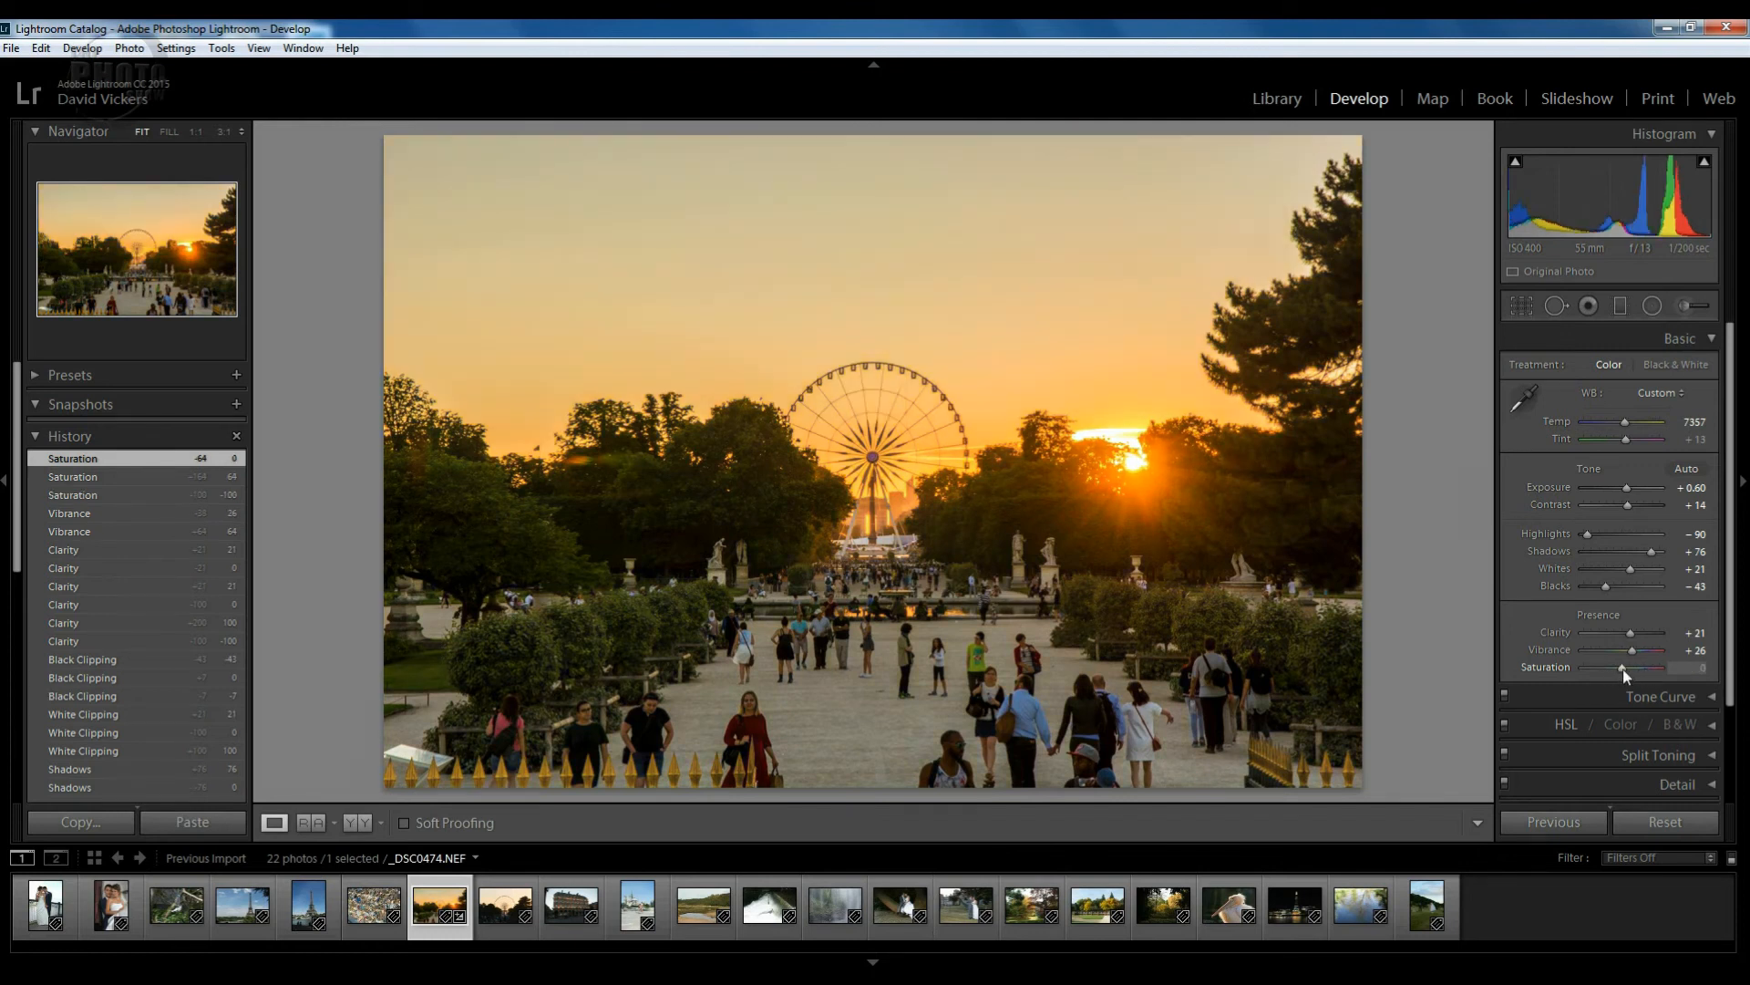
{"action": "left_click_drag", "start_coordinate": [1623, 669], "coordinate": [1625, 670]}
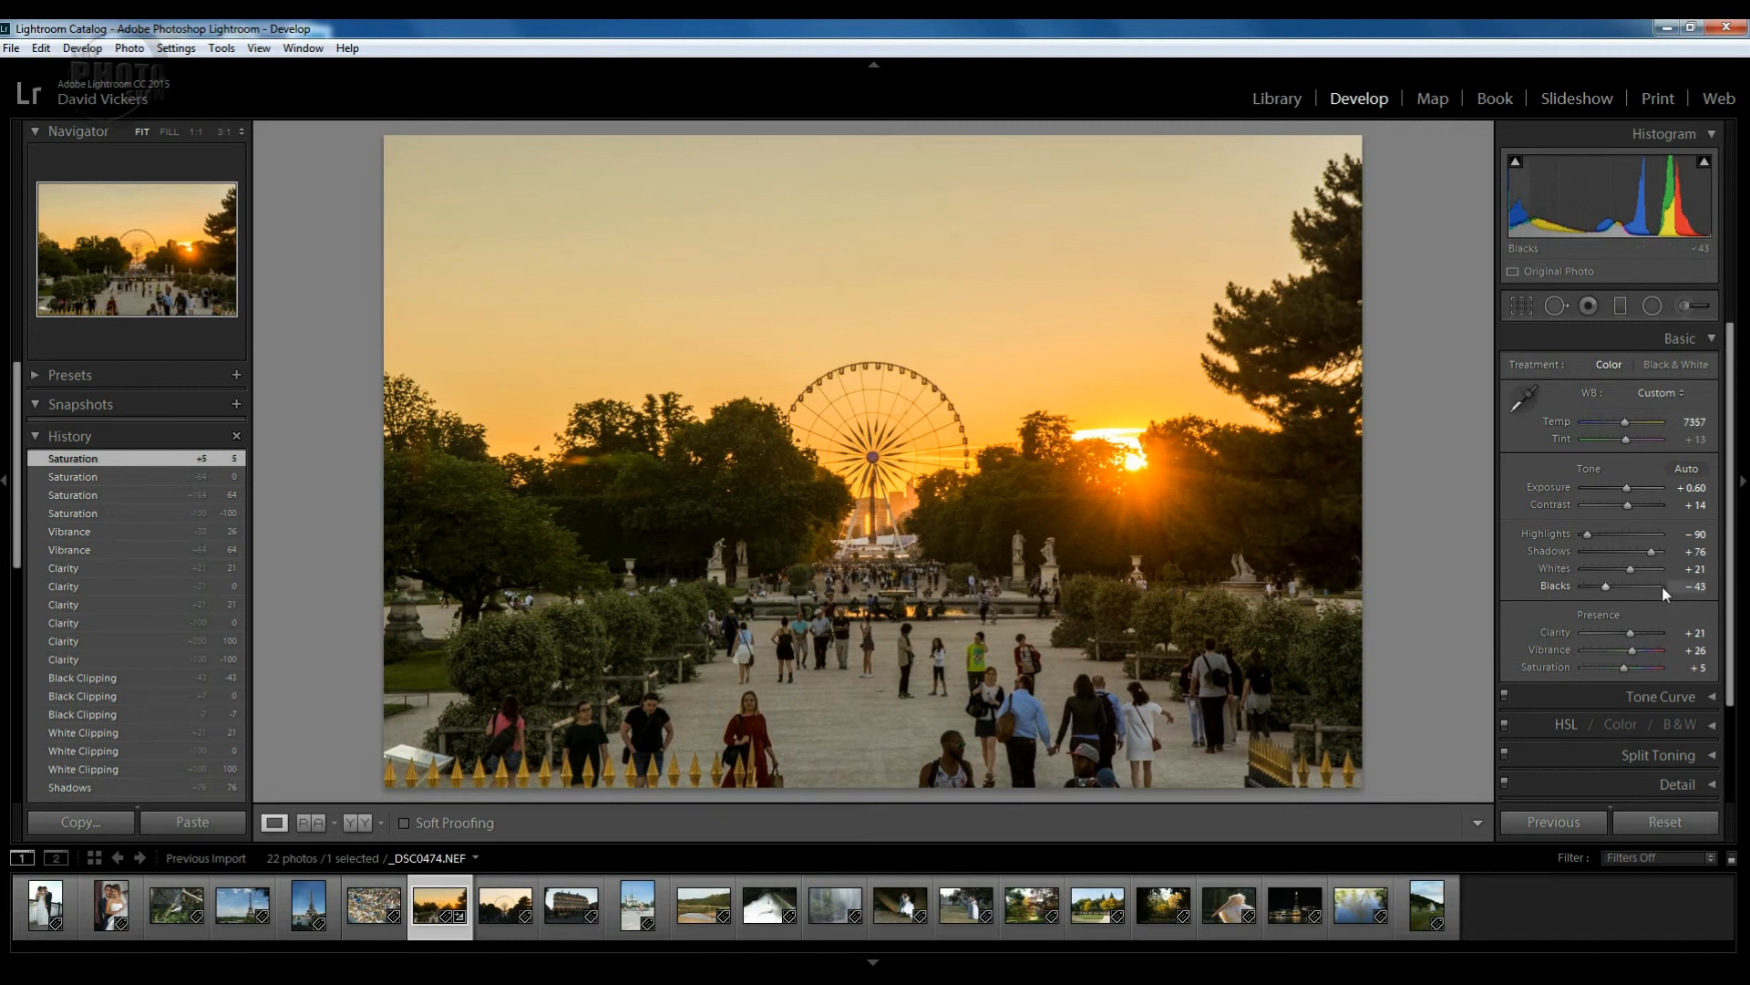
{"action": "key", "text": "y"}
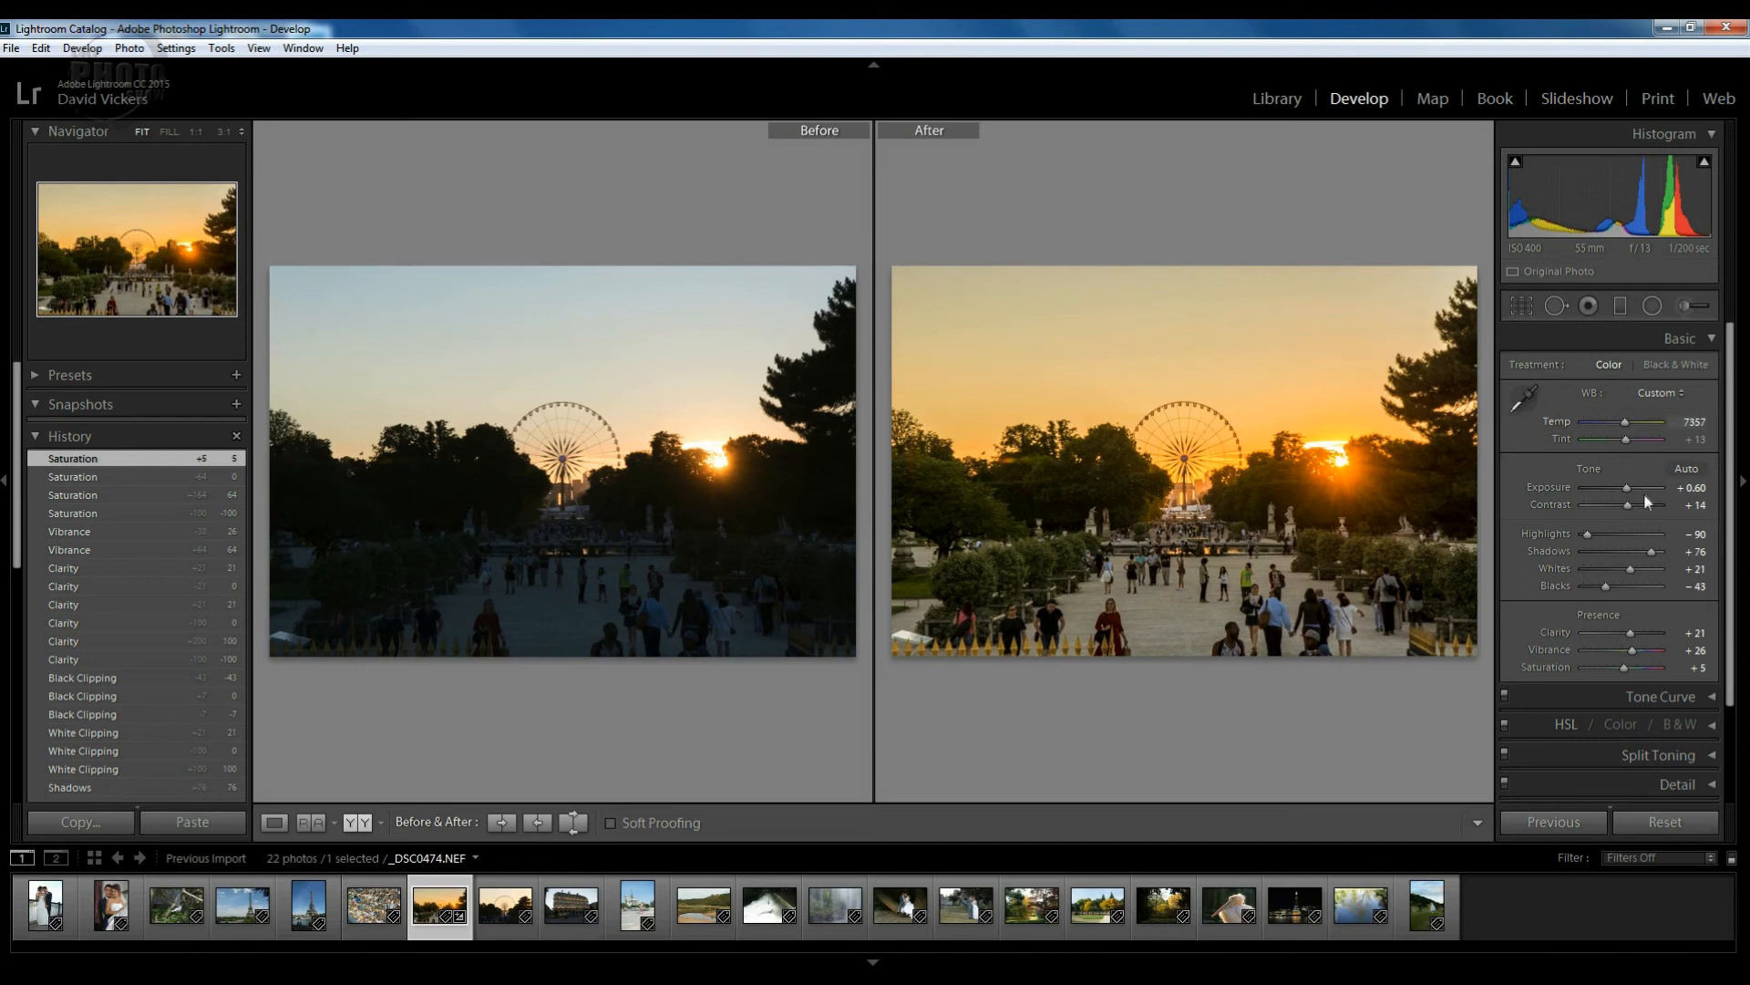
{"action": "key", "text": "y"}
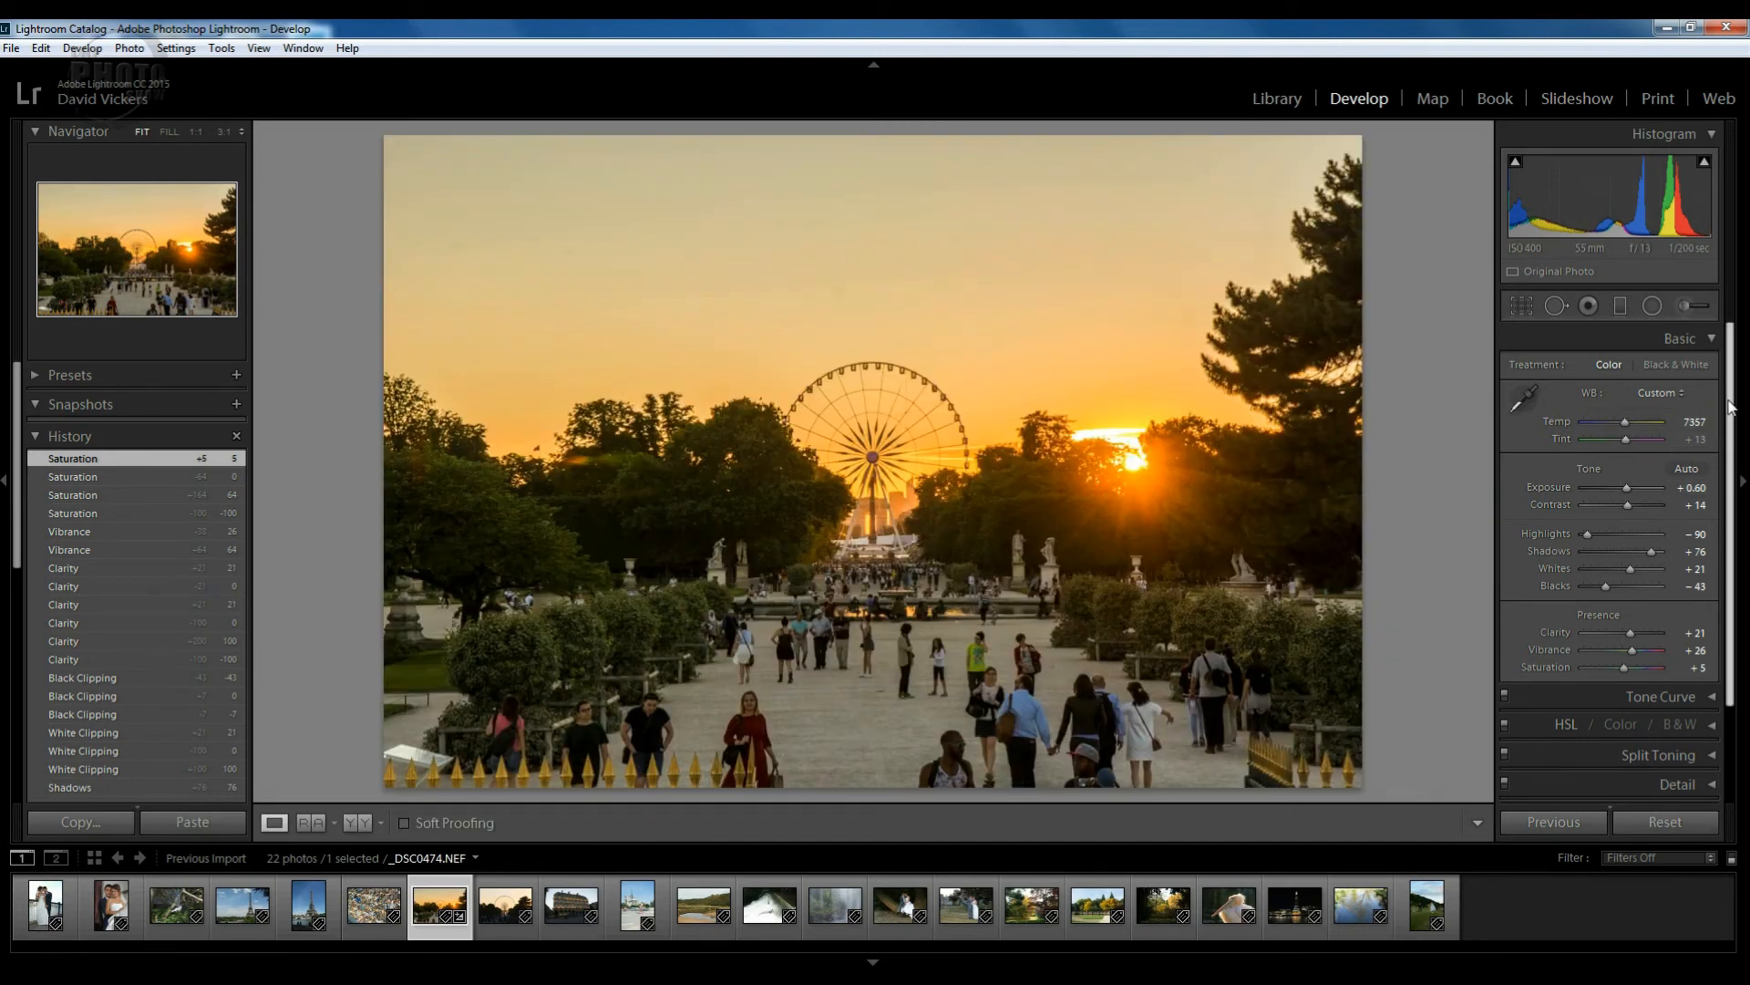
Expand the Tone Curve panel and switch it to Region sliders.
{"action": "scroll", "coordinate": [1728, 447], "scroll_direction": "down", "scroll_amount": 3}
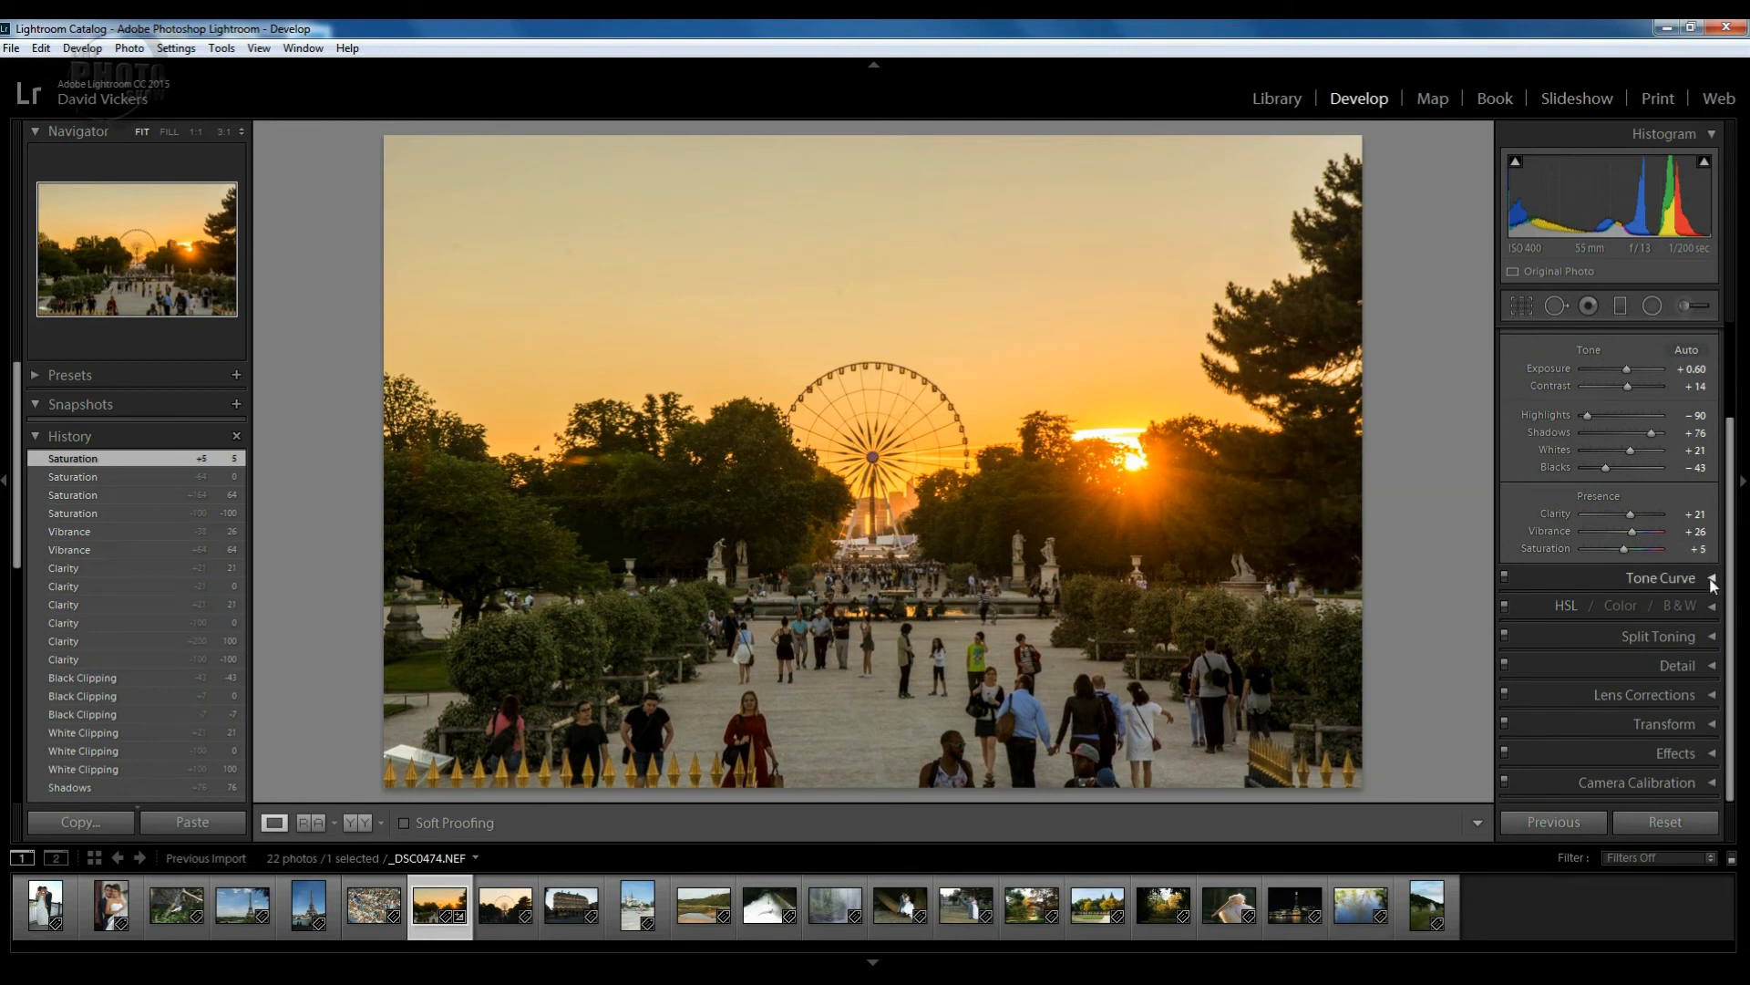
{"action": "left_click", "coordinate": [1714, 578]}
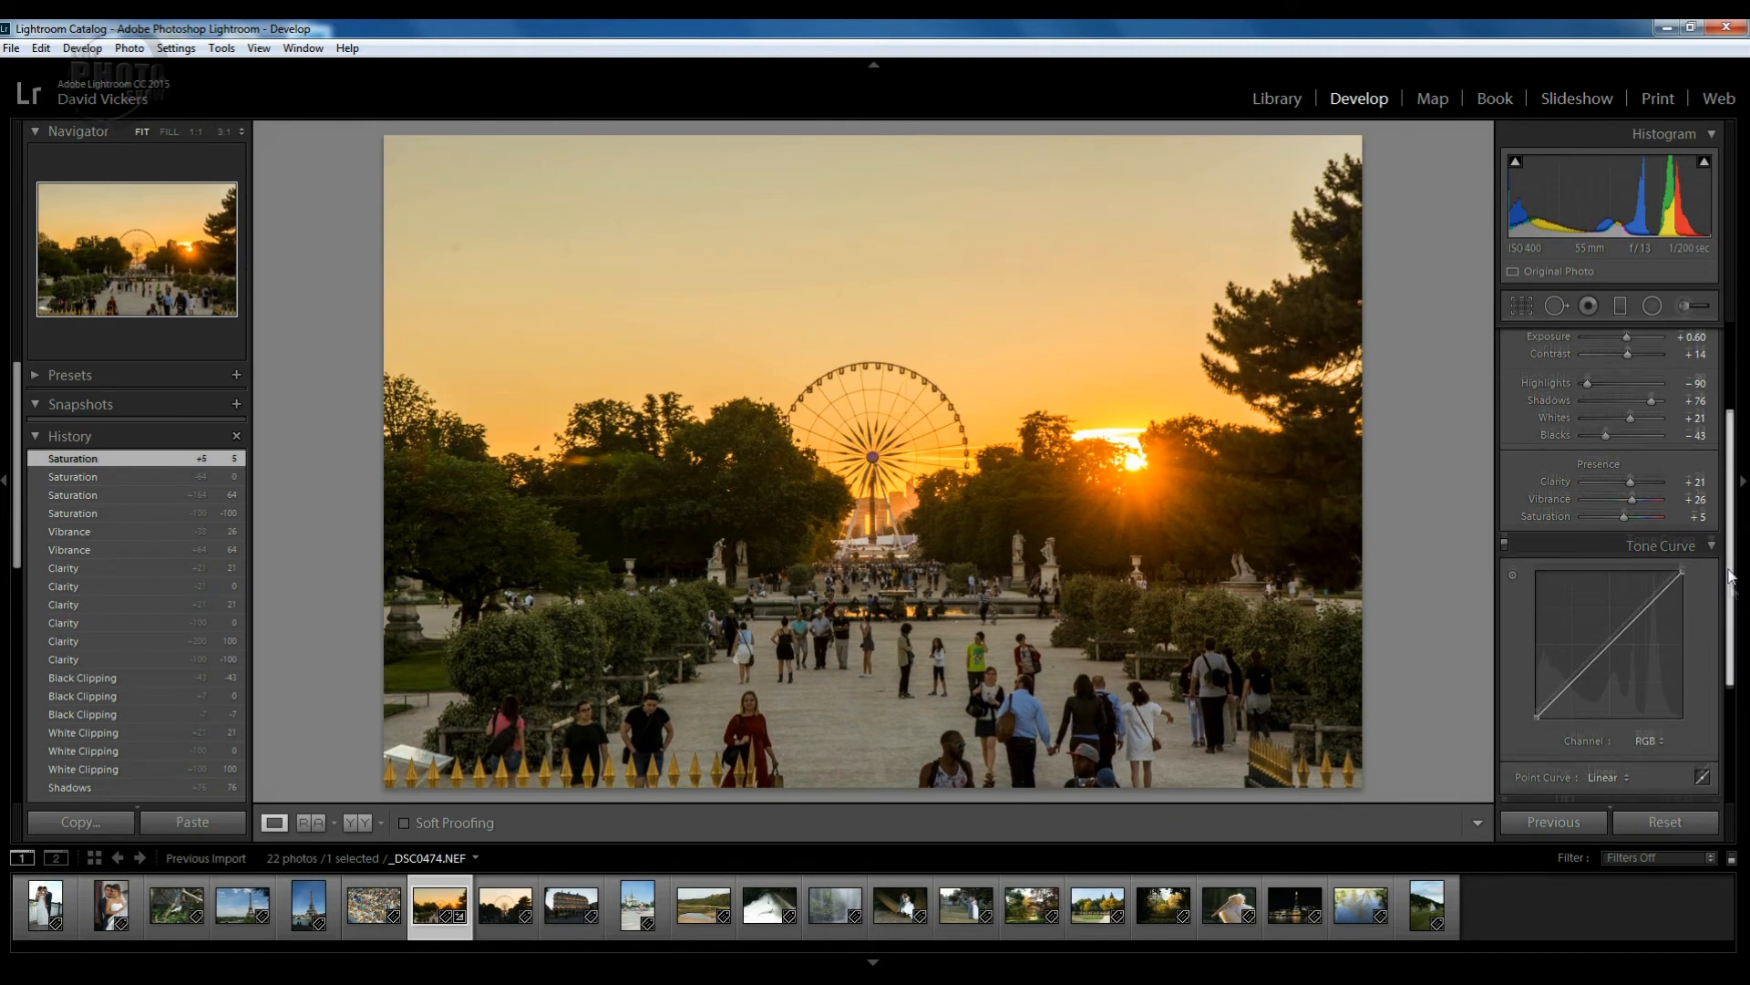
{"action": "scroll", "coordinate": [1729, 663], "scroll_direction": "down", "scroll_amount": 4}
{"action": "left_click_drag", "start_coordinate": [1730, 661], "coordinate": [1729, 686]}
{"action": "left_click", "coordinate": [1702, 584]}
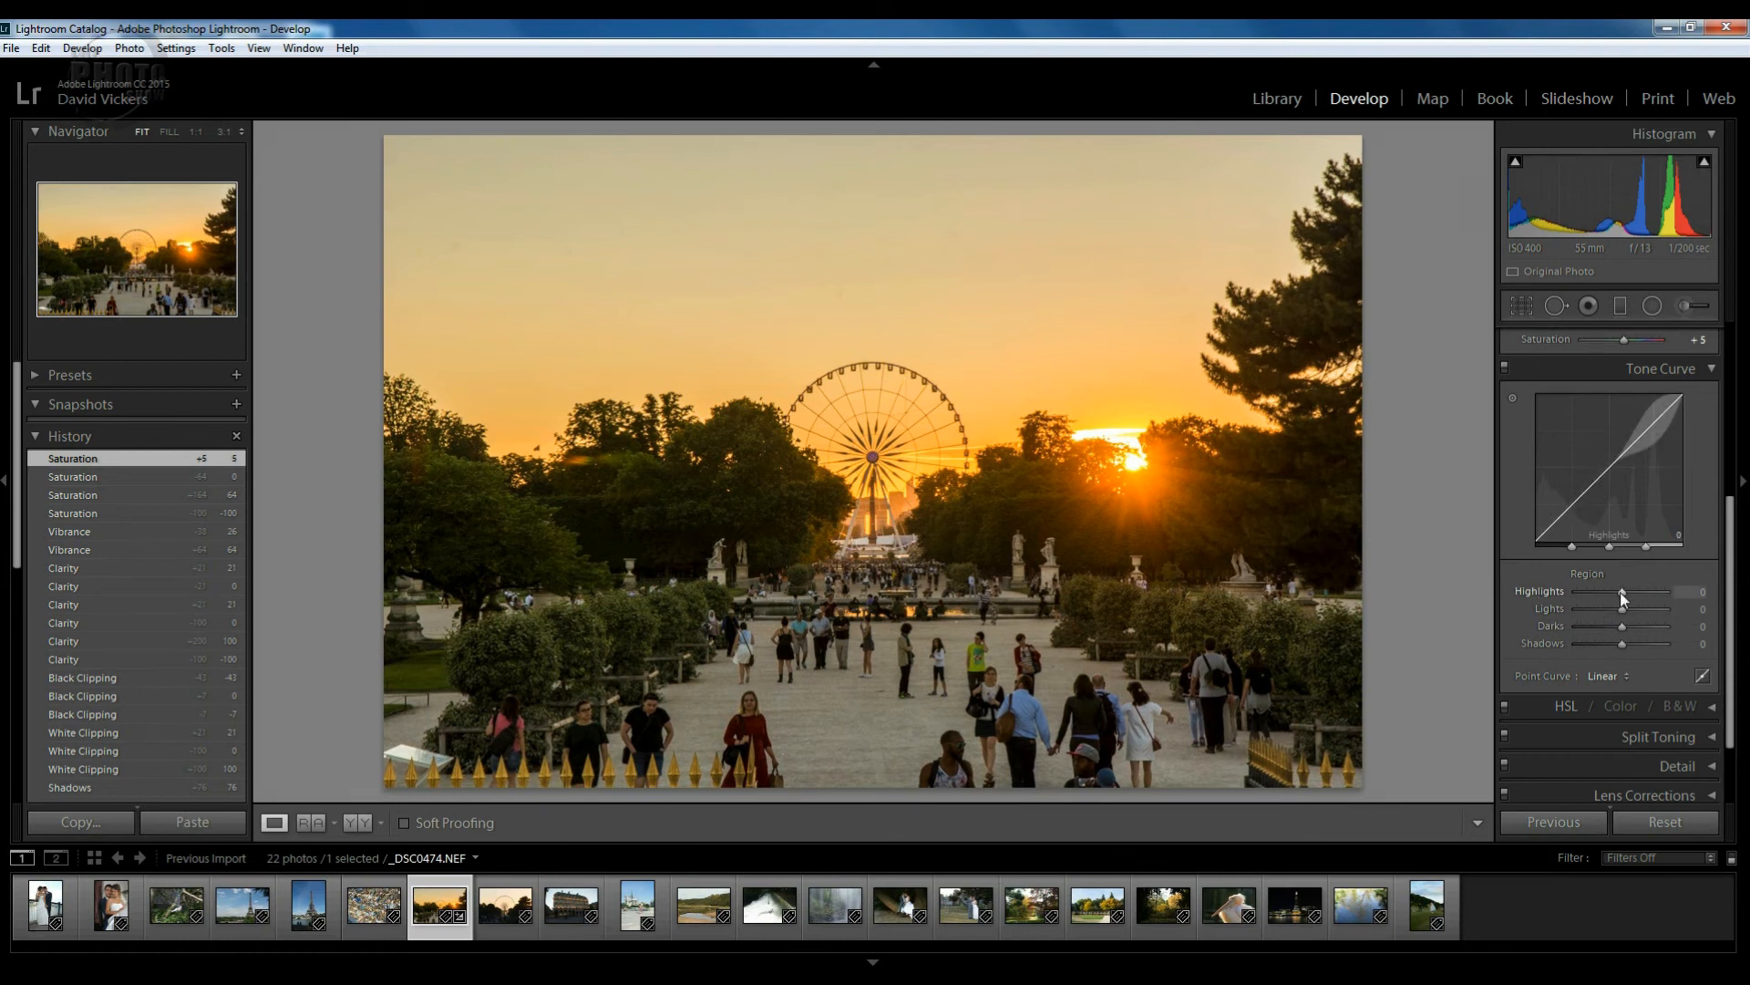
Try the Highlights, Lights, Darks and Shadows region sliders, resetting each to 0.
{"action": "mouse_move", "coordinate": [1620, 593]}
{"action": "left_mouse_down"}
{"action": "mouse_move", "coordinate": [1580, 594]}
{"action": "mouse_move", "coordinate": [1655, 593]}
{"action": "mouse_move", "coordinate": [1638, 592]}
{"action": "left_mouse_up"}
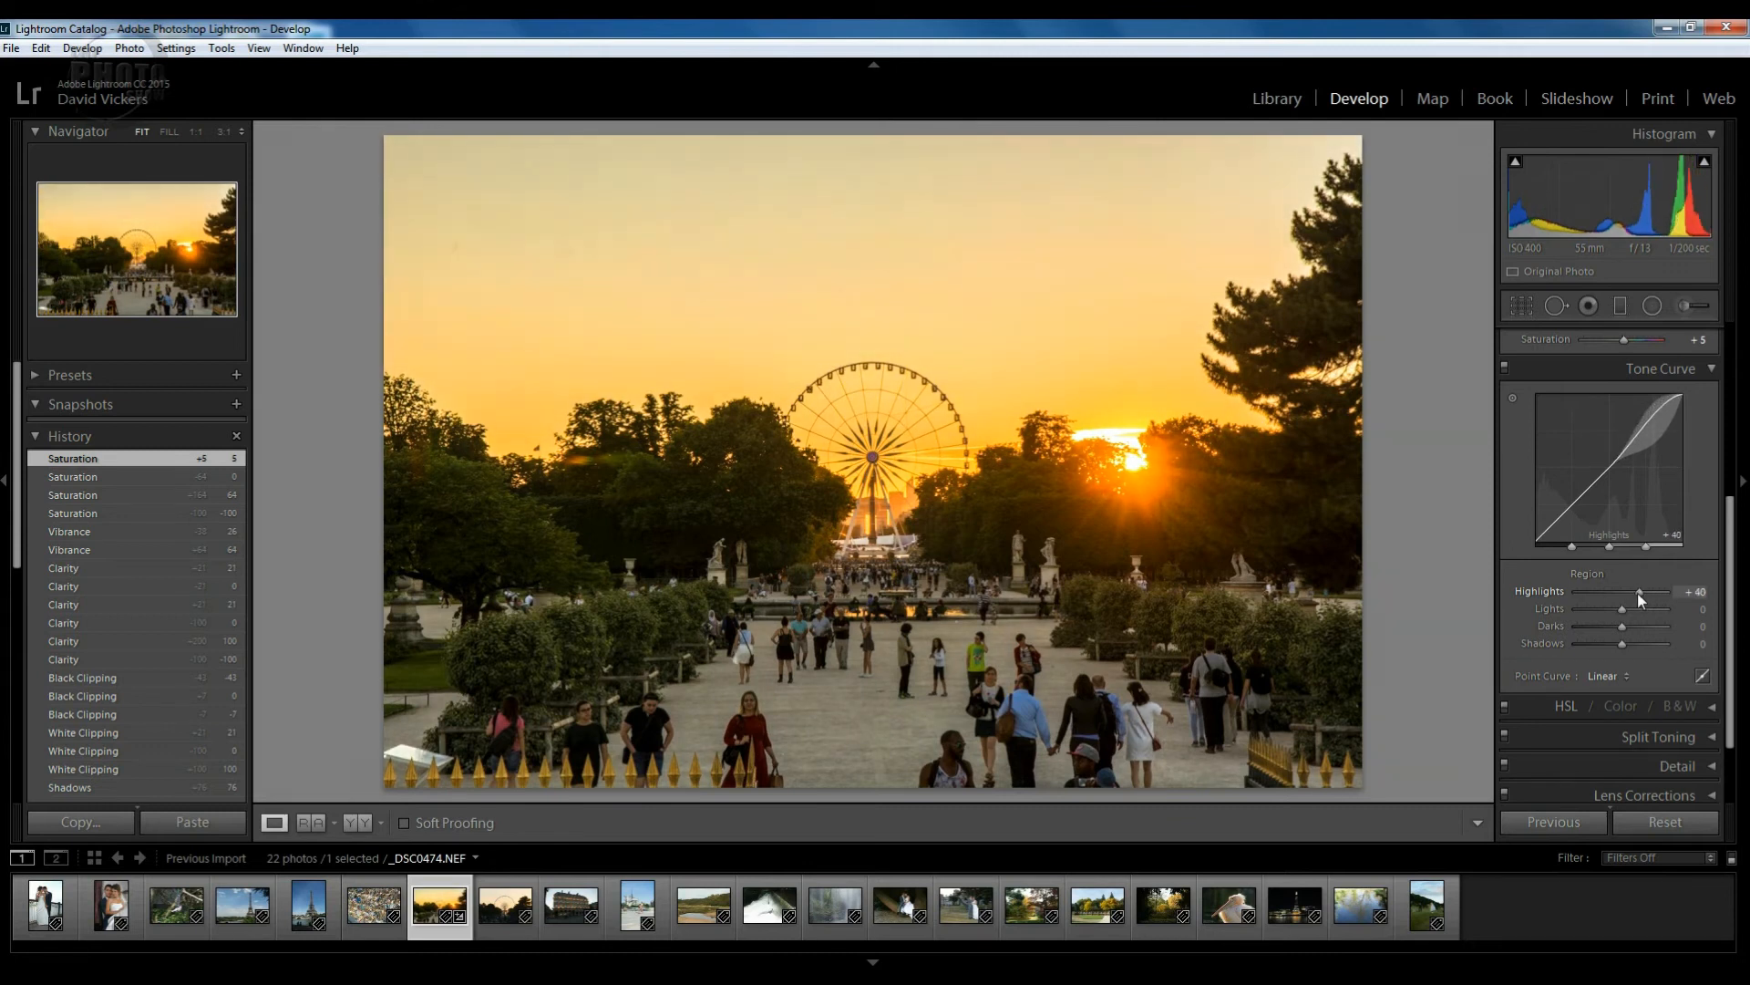
{"action": "double_click", "coordinate": [1637, 592]}
{"action": "mouse_move", "coordinate": [1621, 609]}
{"action": "left_mouse_down"}
{"action": "mouse_move", "coordinate": [1589, 611]}
{"action": "mouse_move", "coordinate": [1646, 610]}
{"action": "left_mouse_up"}
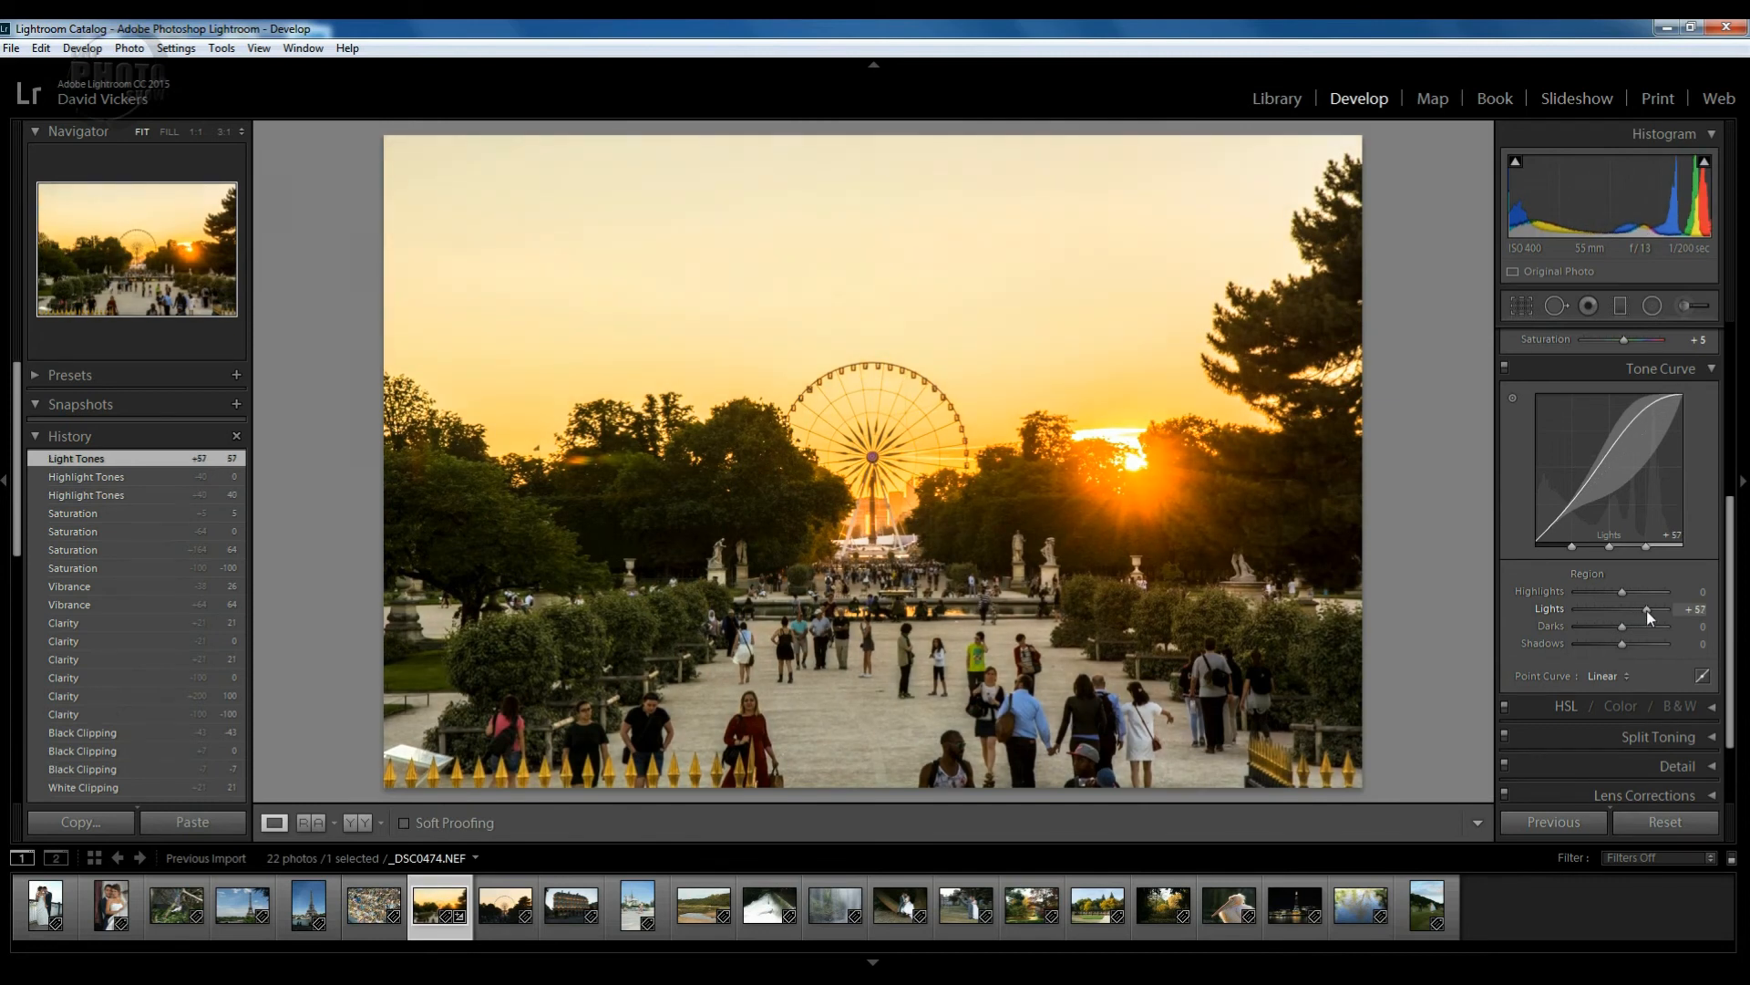
{"action": "double_click", "coordinate": [1646, 610]}
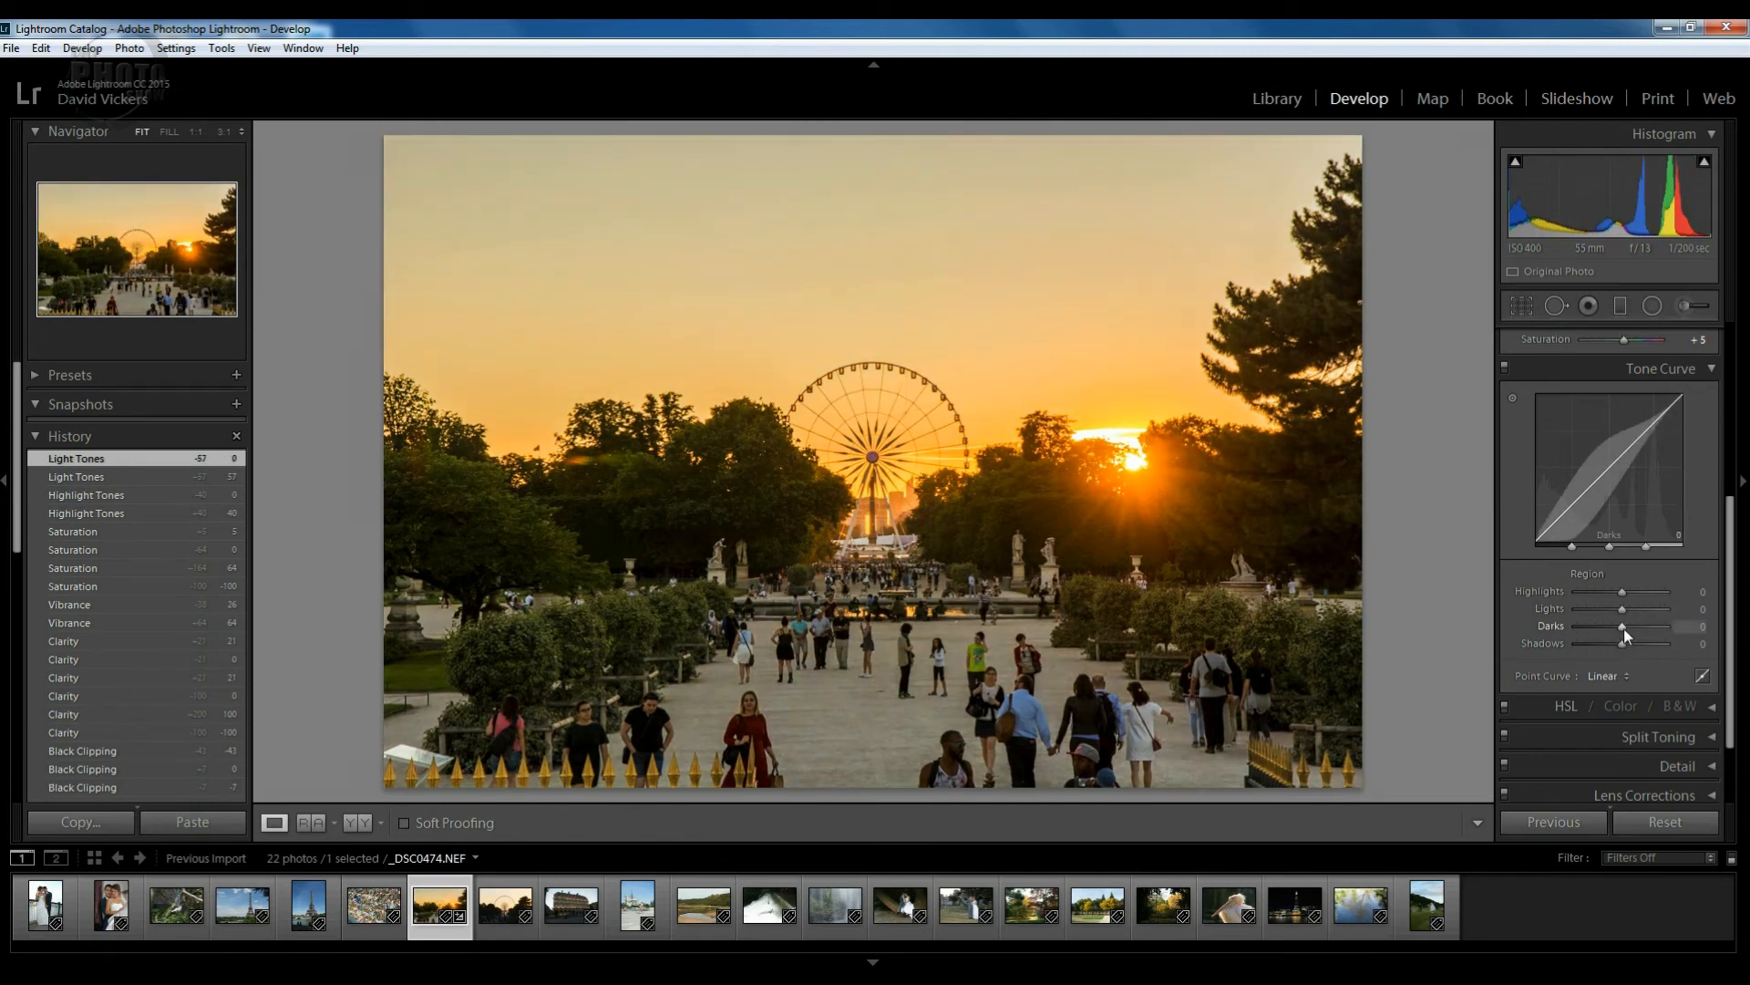
{"action": "mouse_move", "coordinate": [1627, 627]}
{"action": "left_mouse_down"}
{"action": "mouse_move", "coordinate": [1649, 627]}
{"action": "mouse_move", "coordinate": [1597, 625]}
{"action": "mouse_move", "coordinate": [1650, 644]}
{"action": "mouse_move", "coordinate": [1600, 644]}
{"action": "left_mouse_up"}
{"action": "double_click", "coordinate": [1605, 625]}
{"action": "double_click", "coordinate": [1600, 643]}
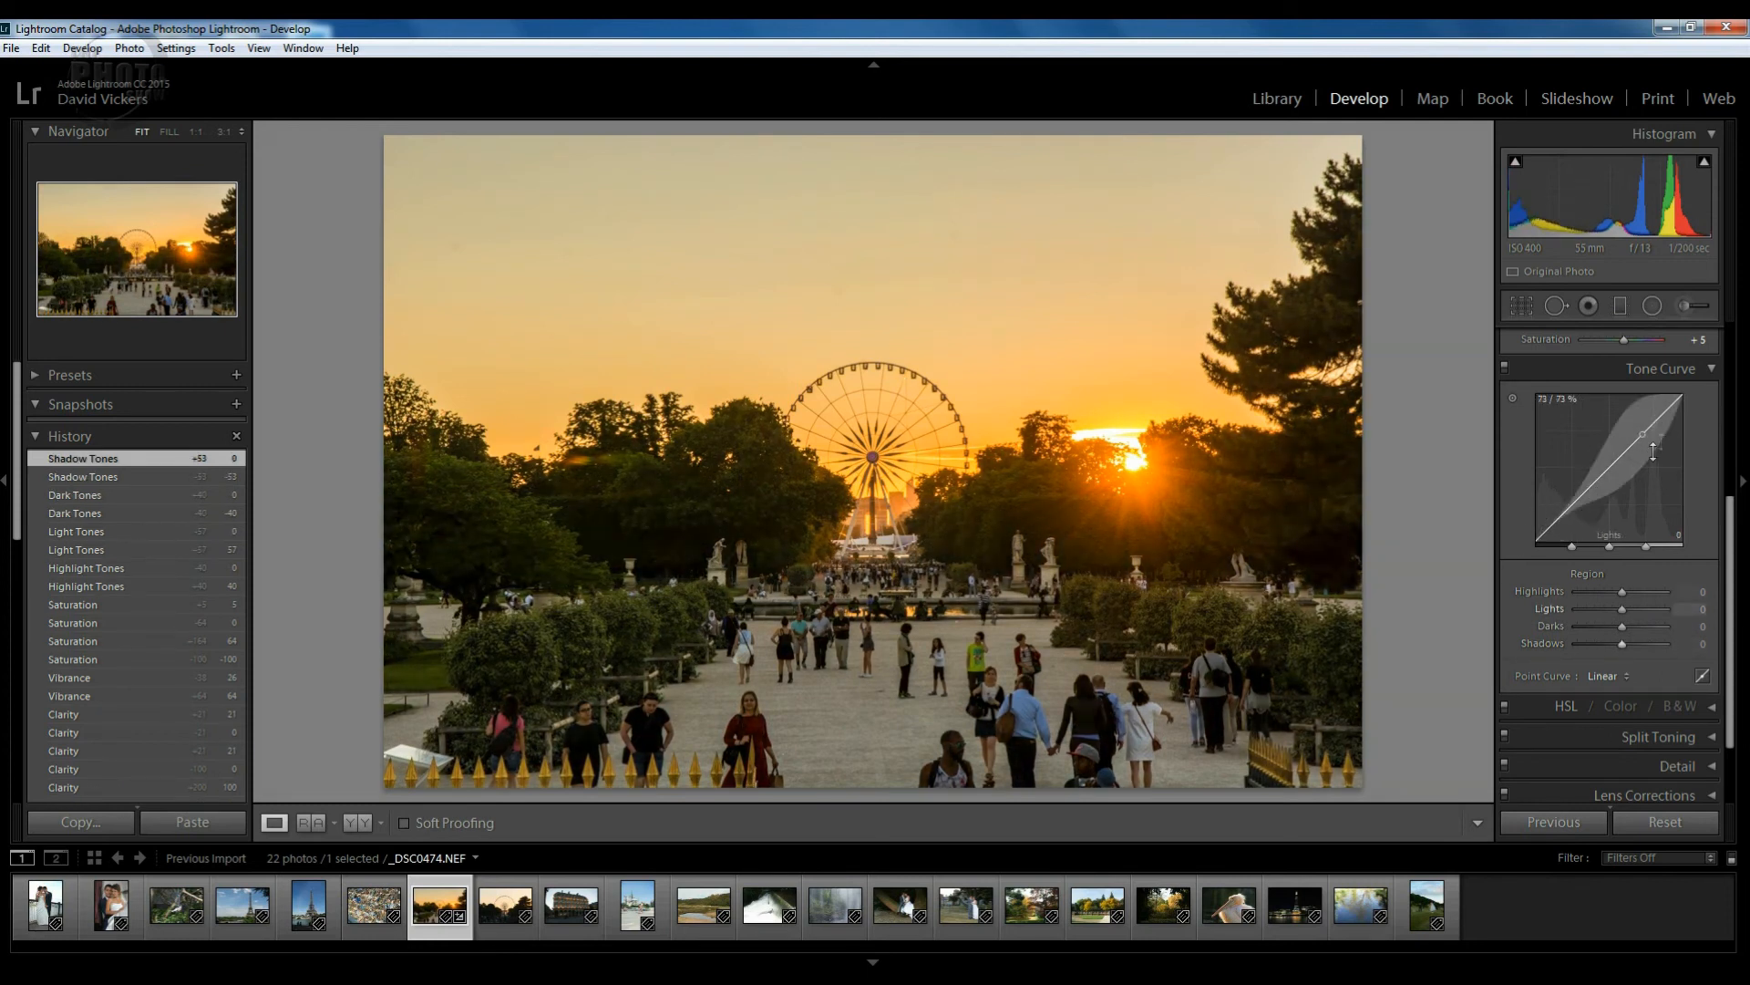
Add a custom point near 73% on the RGB point curve, lifted slightly to brighten upper midtones.
{"action": "left_click", "coordinate": [1702, 677]}
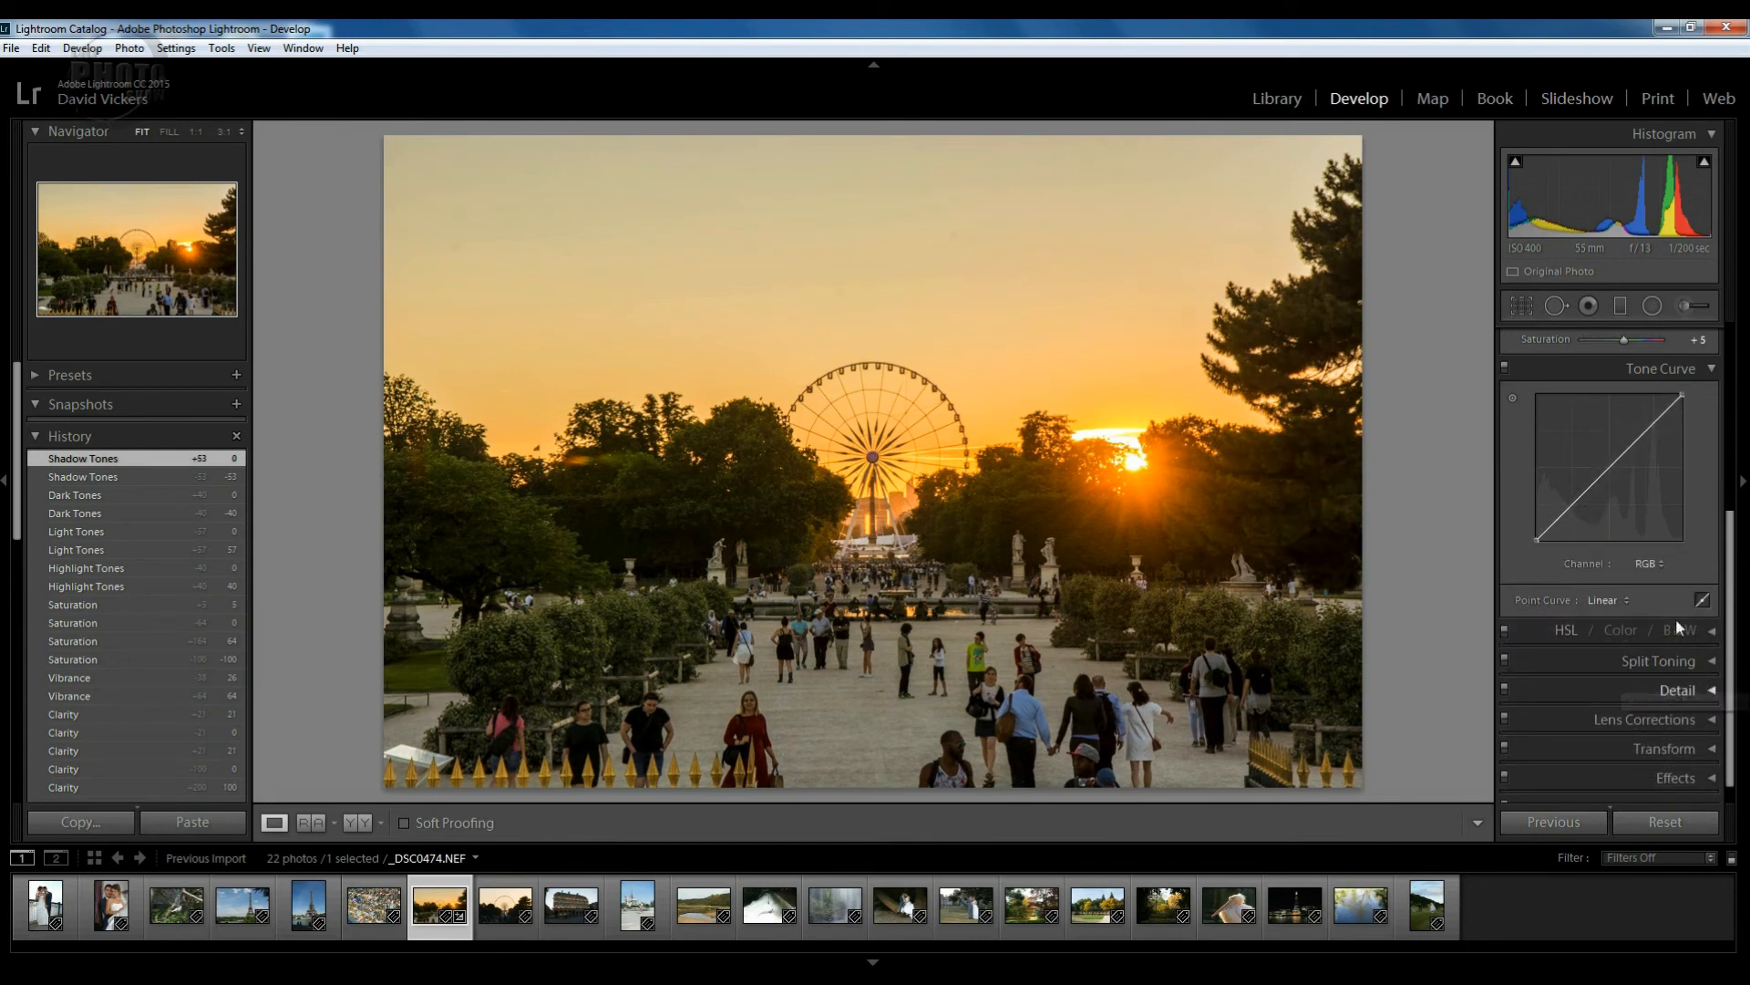
{"action": "left_click", "coordinate": [1645, 434]}
{"action": "left_click_drag", "start_coordinate": [1646, 434], "coordinate": [1644, 432]}
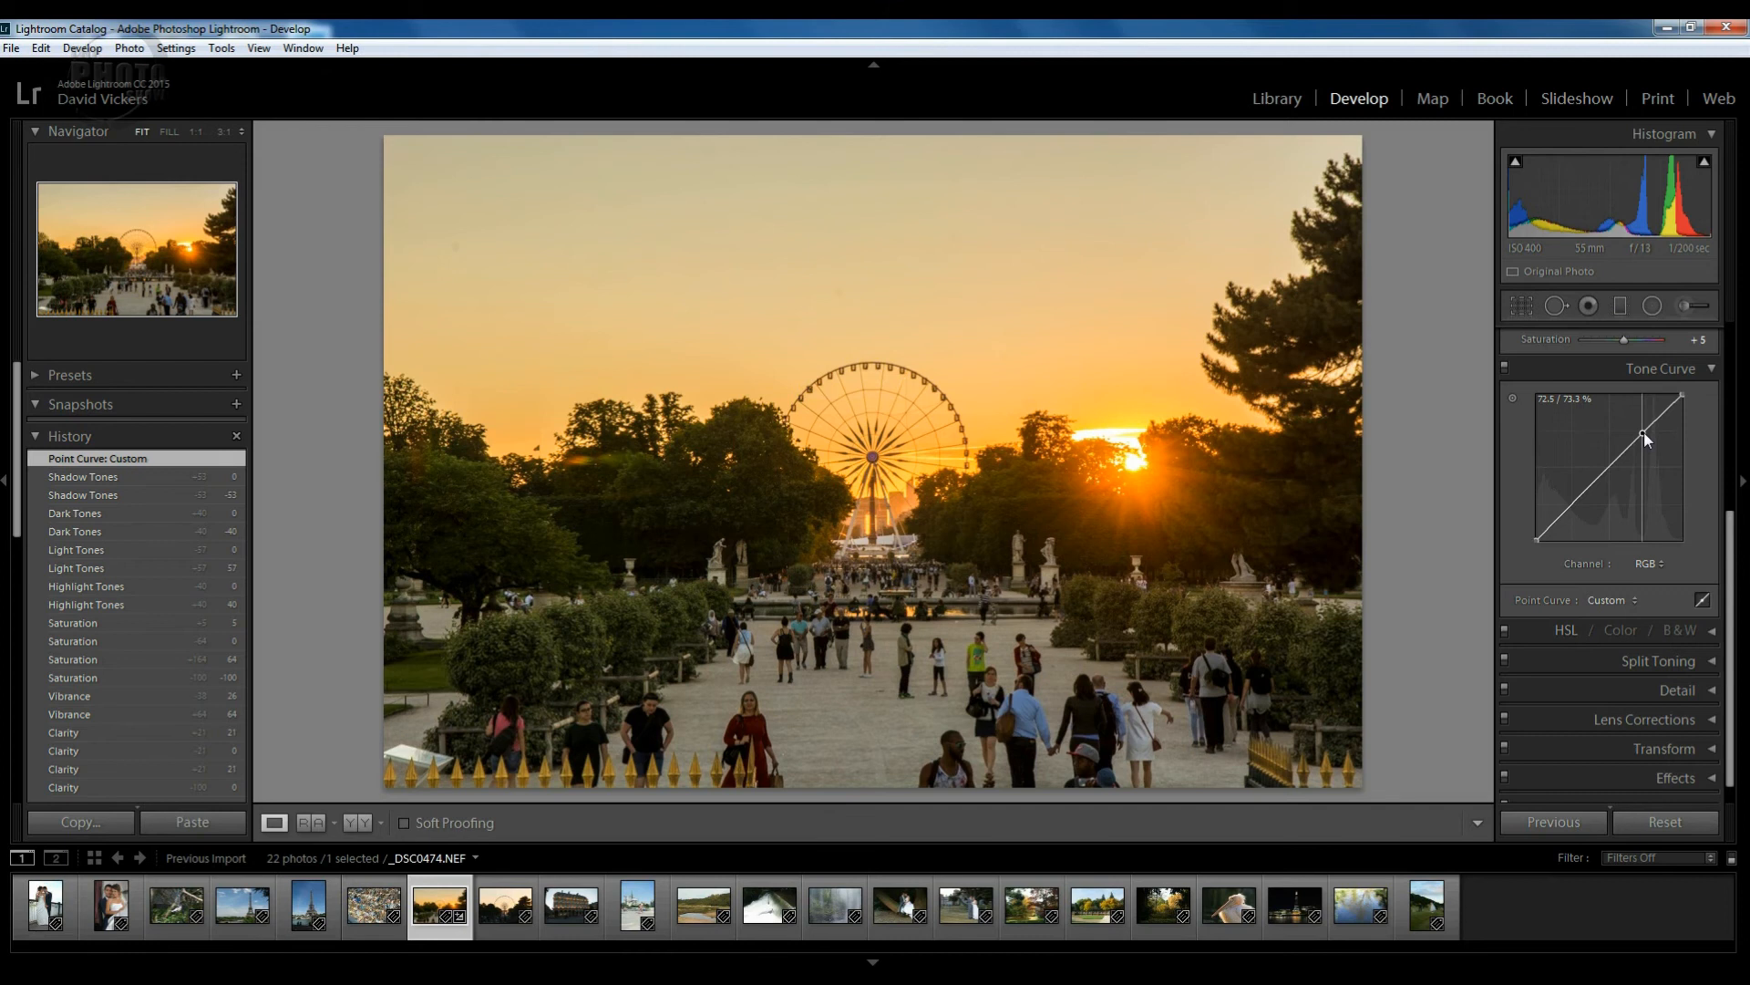
{"action": "left_click_drag", "start_coordinate": [1644, 432], "coordinate": [1644, 433]}
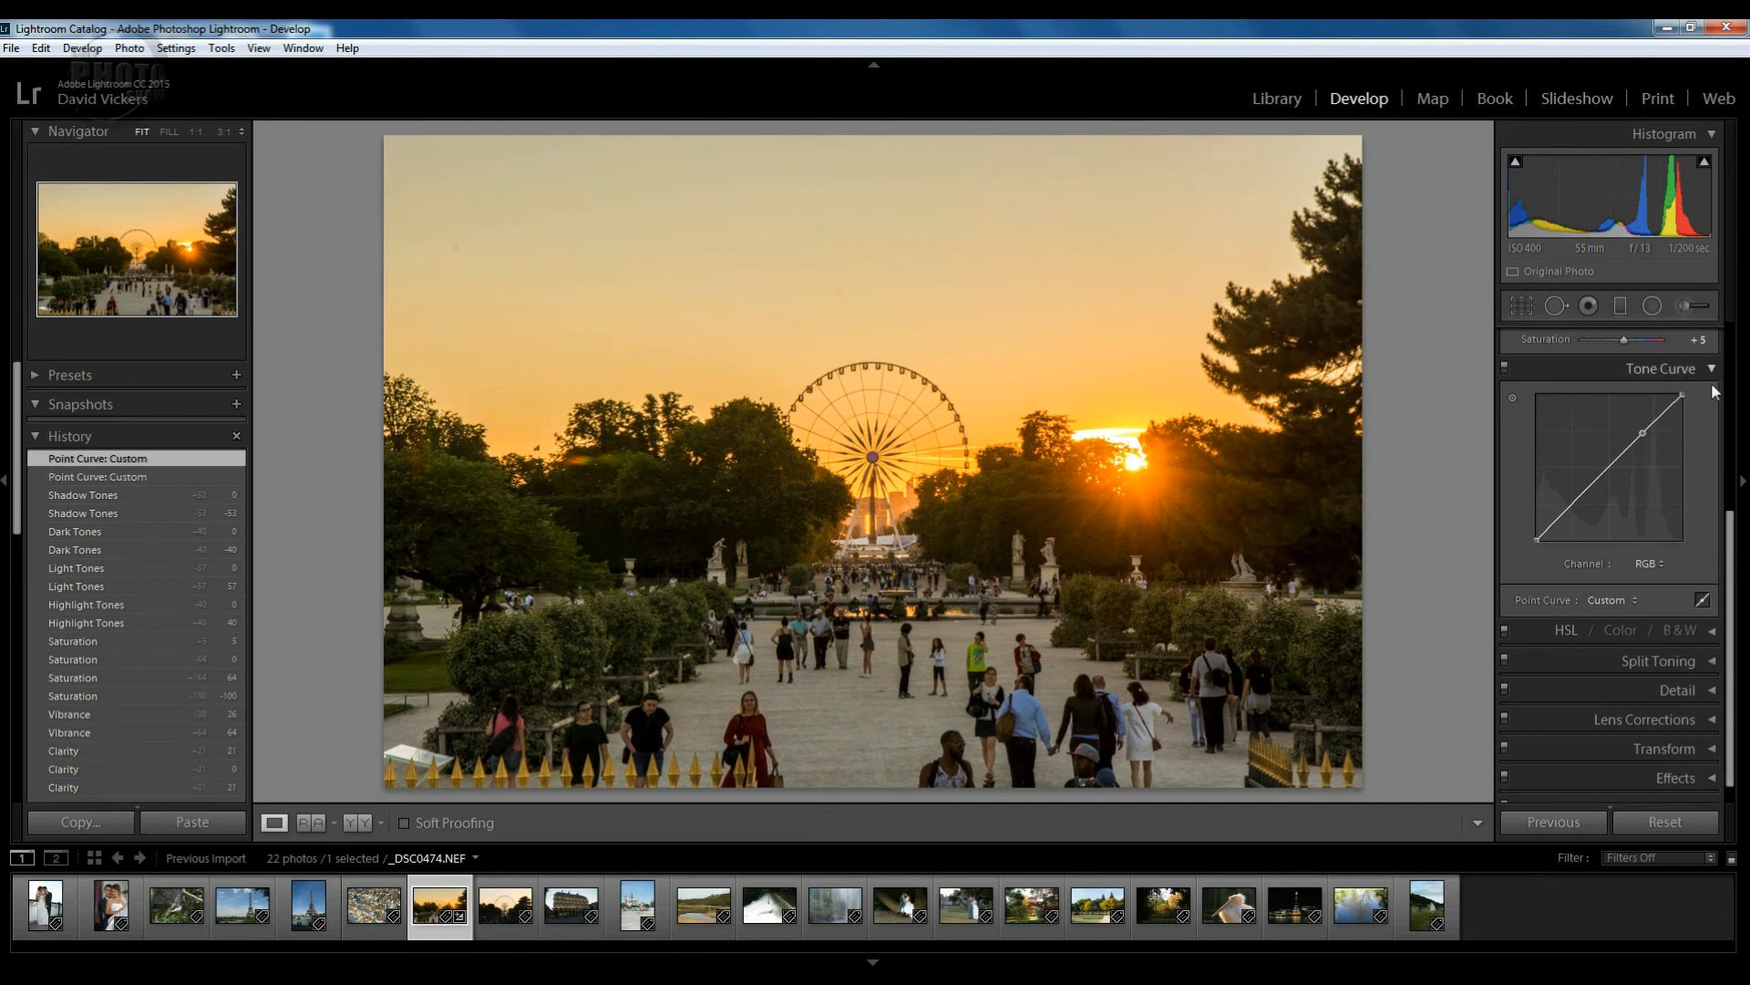
In the HSL hue adjustments, try shifting the Red hue both ways, then reset it to 0.
{"action": "left_click", "coordinate": [1715, 636]}
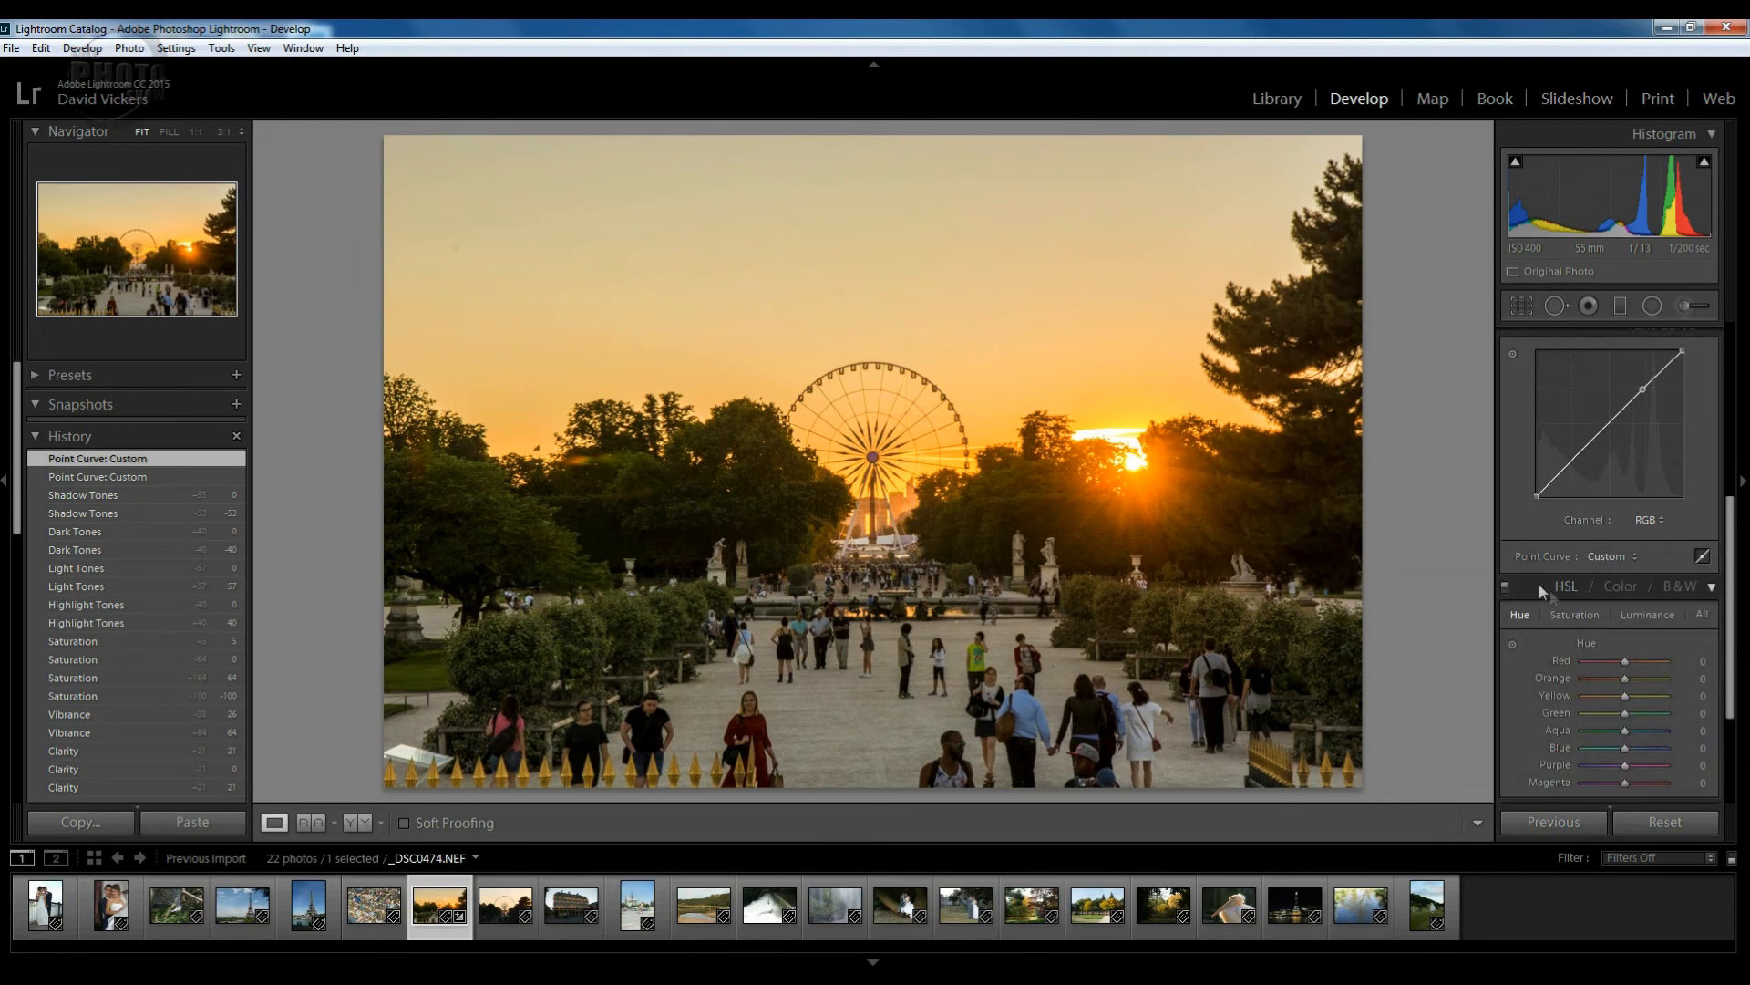
{"action": "left_click_drag", "start_coordinate": [1732, 548], "coordinate": [1734, 588]}
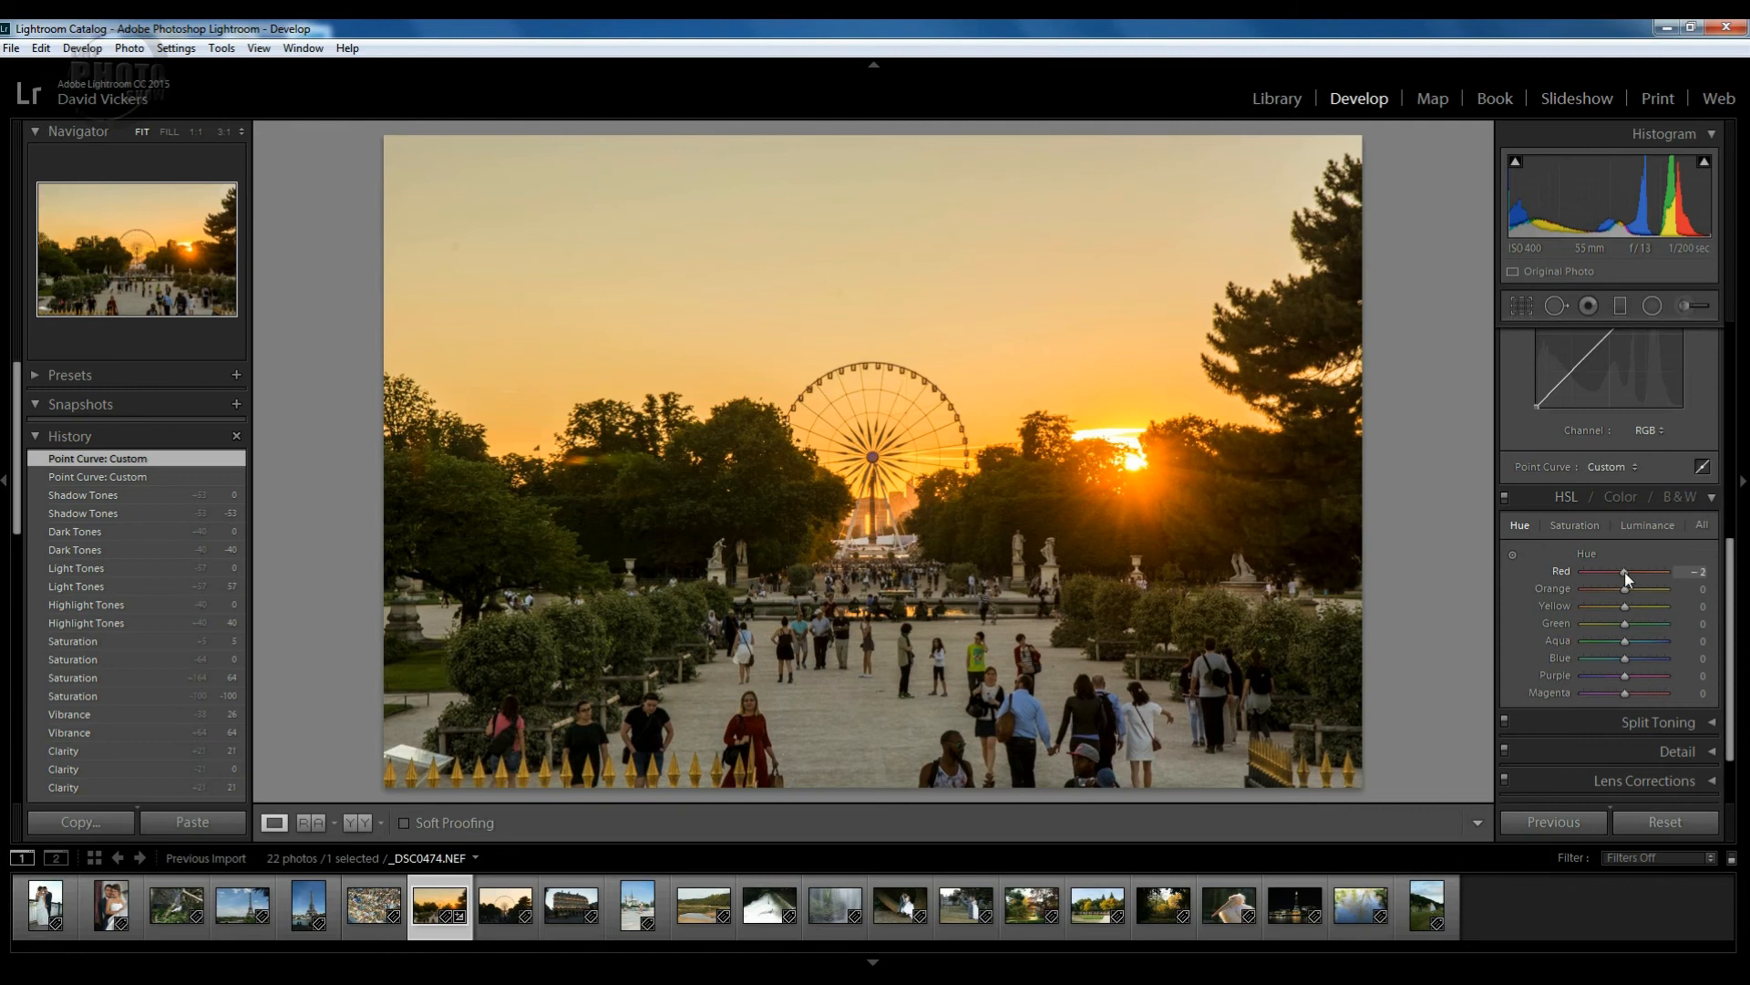
{"action": "left_click_drag", "start_coordinate": [1624, 571], "coordinate": [1637, 572]}
{"action": "left_click_drag", "start_coordinate": [1666, 573], "coordinate": [1616, 572]}
{"action": "double_click", "coordinate": [1615, 571]}
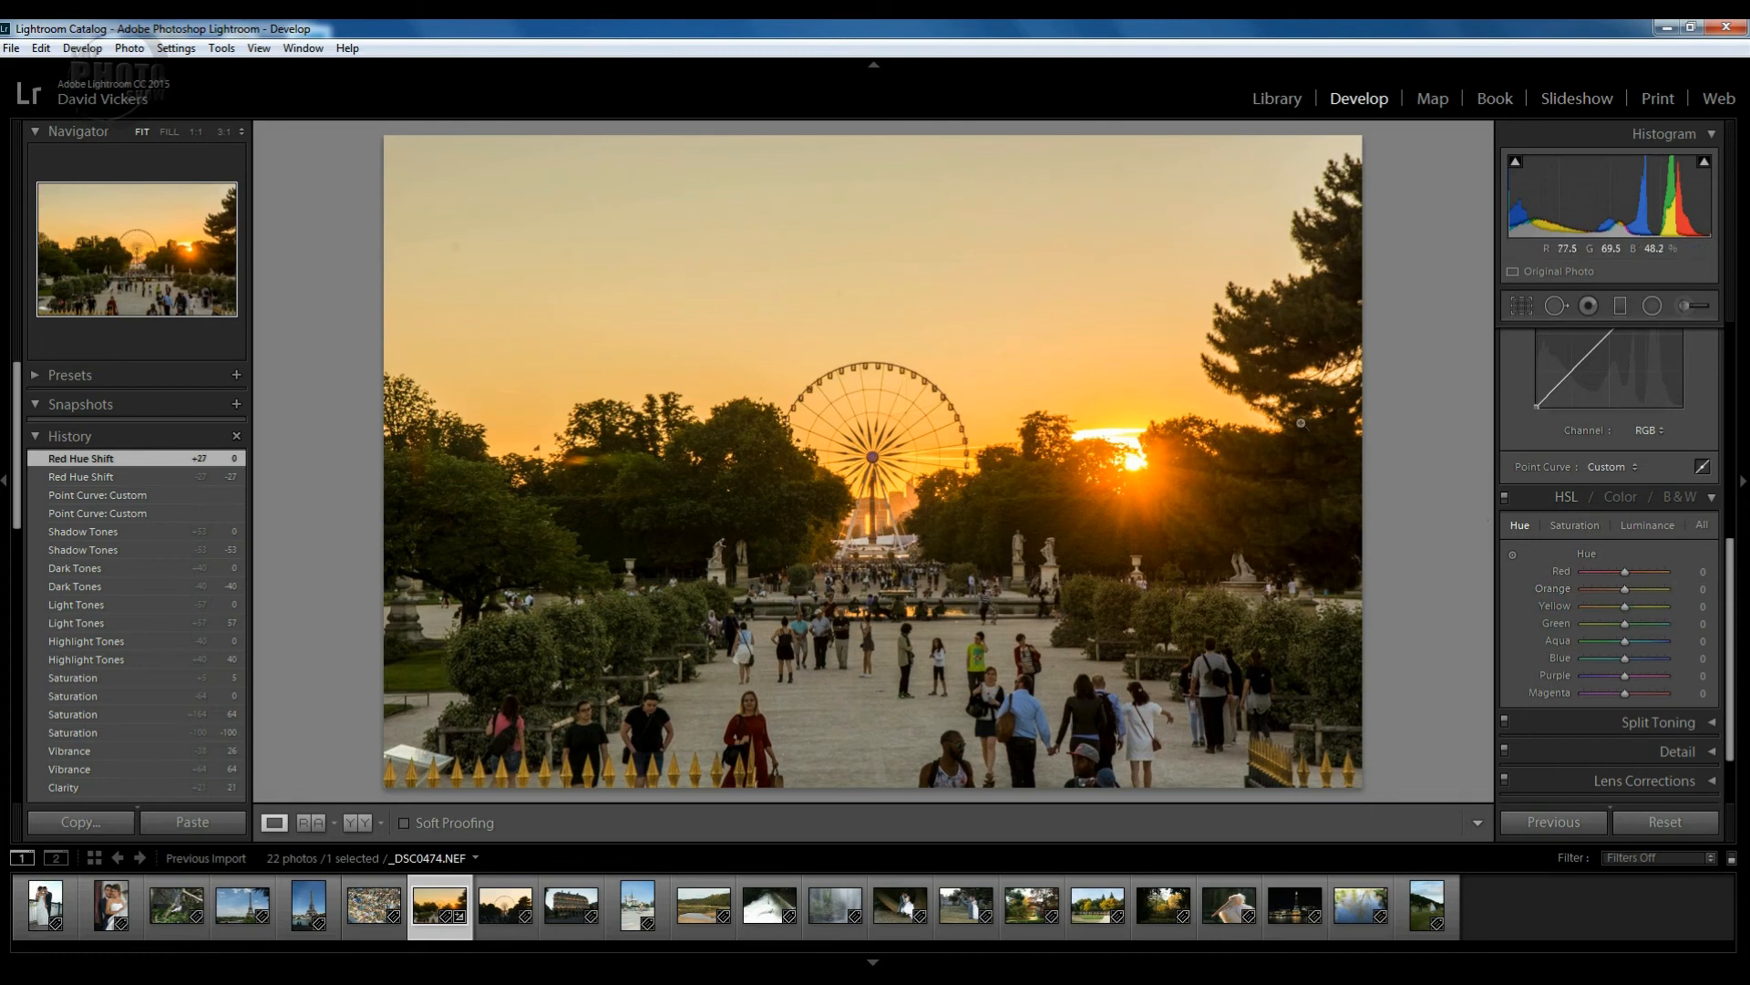
Try shifting the Orange hue toward yellow and red, then reset it to 0.
{"action": "left_click_drag", "start_coordinate": [1627, 588], "coordinate": [1649, 589]}
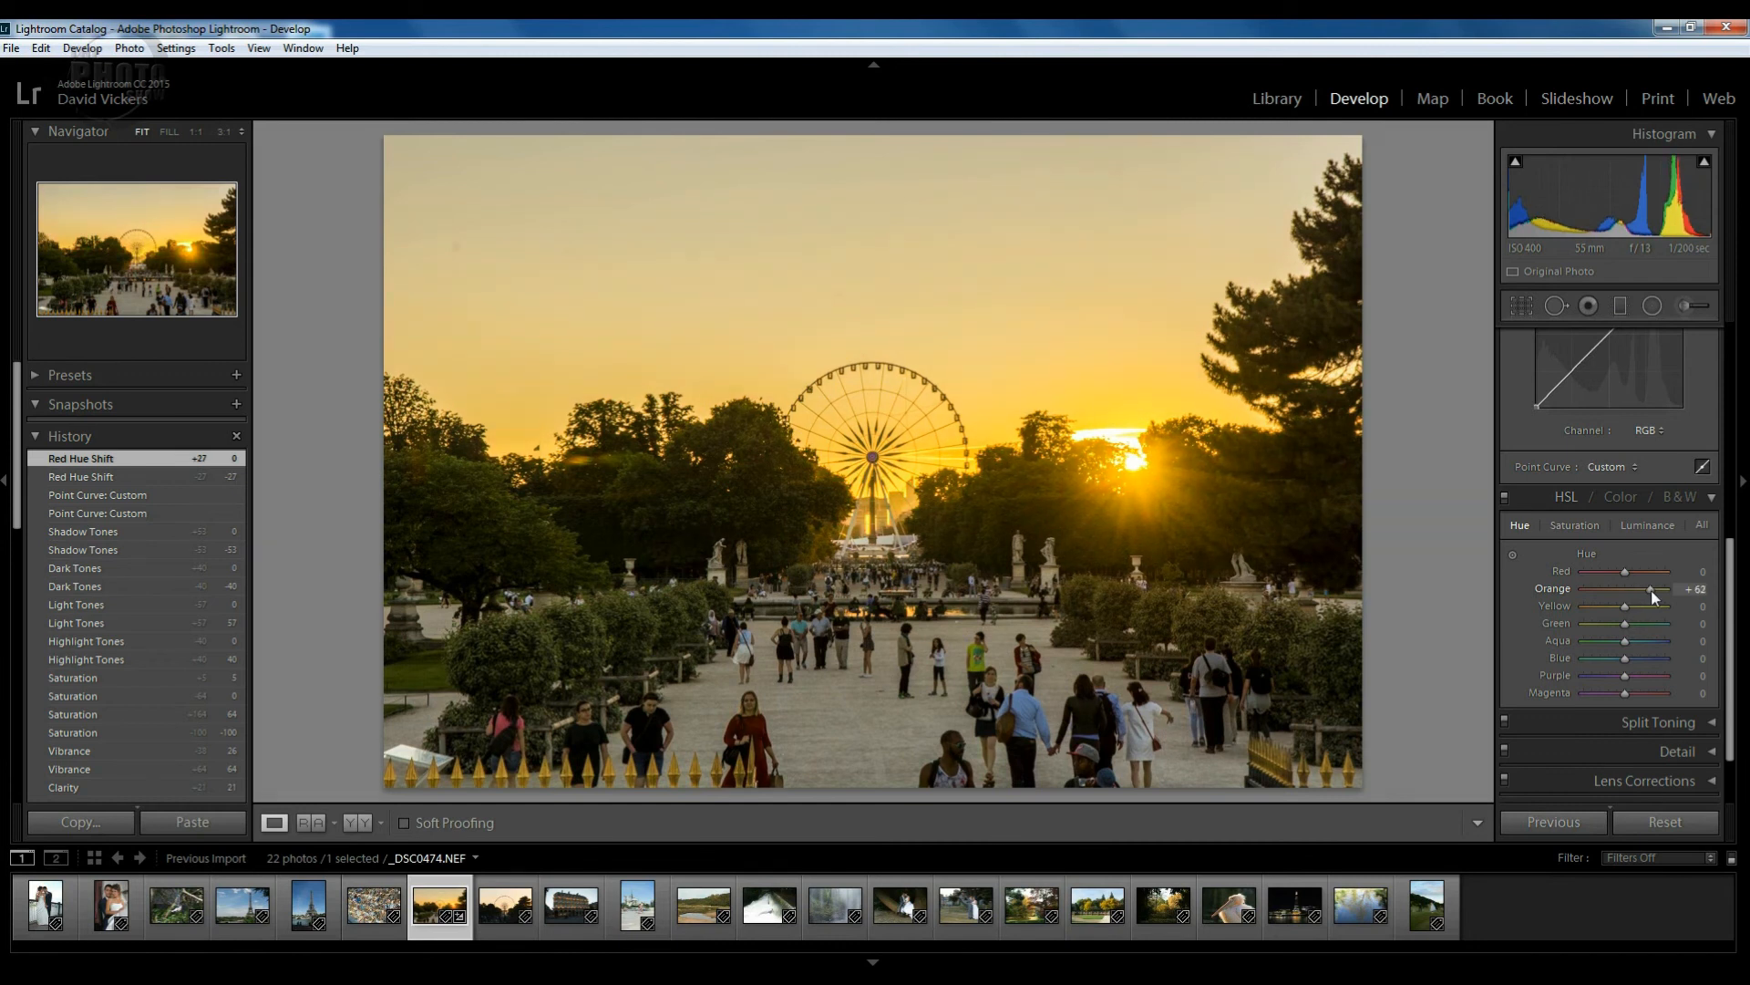
{"action": "left_click_drag", "start_coordinate": [1654, 589], "coordinate": [1601, 593]}
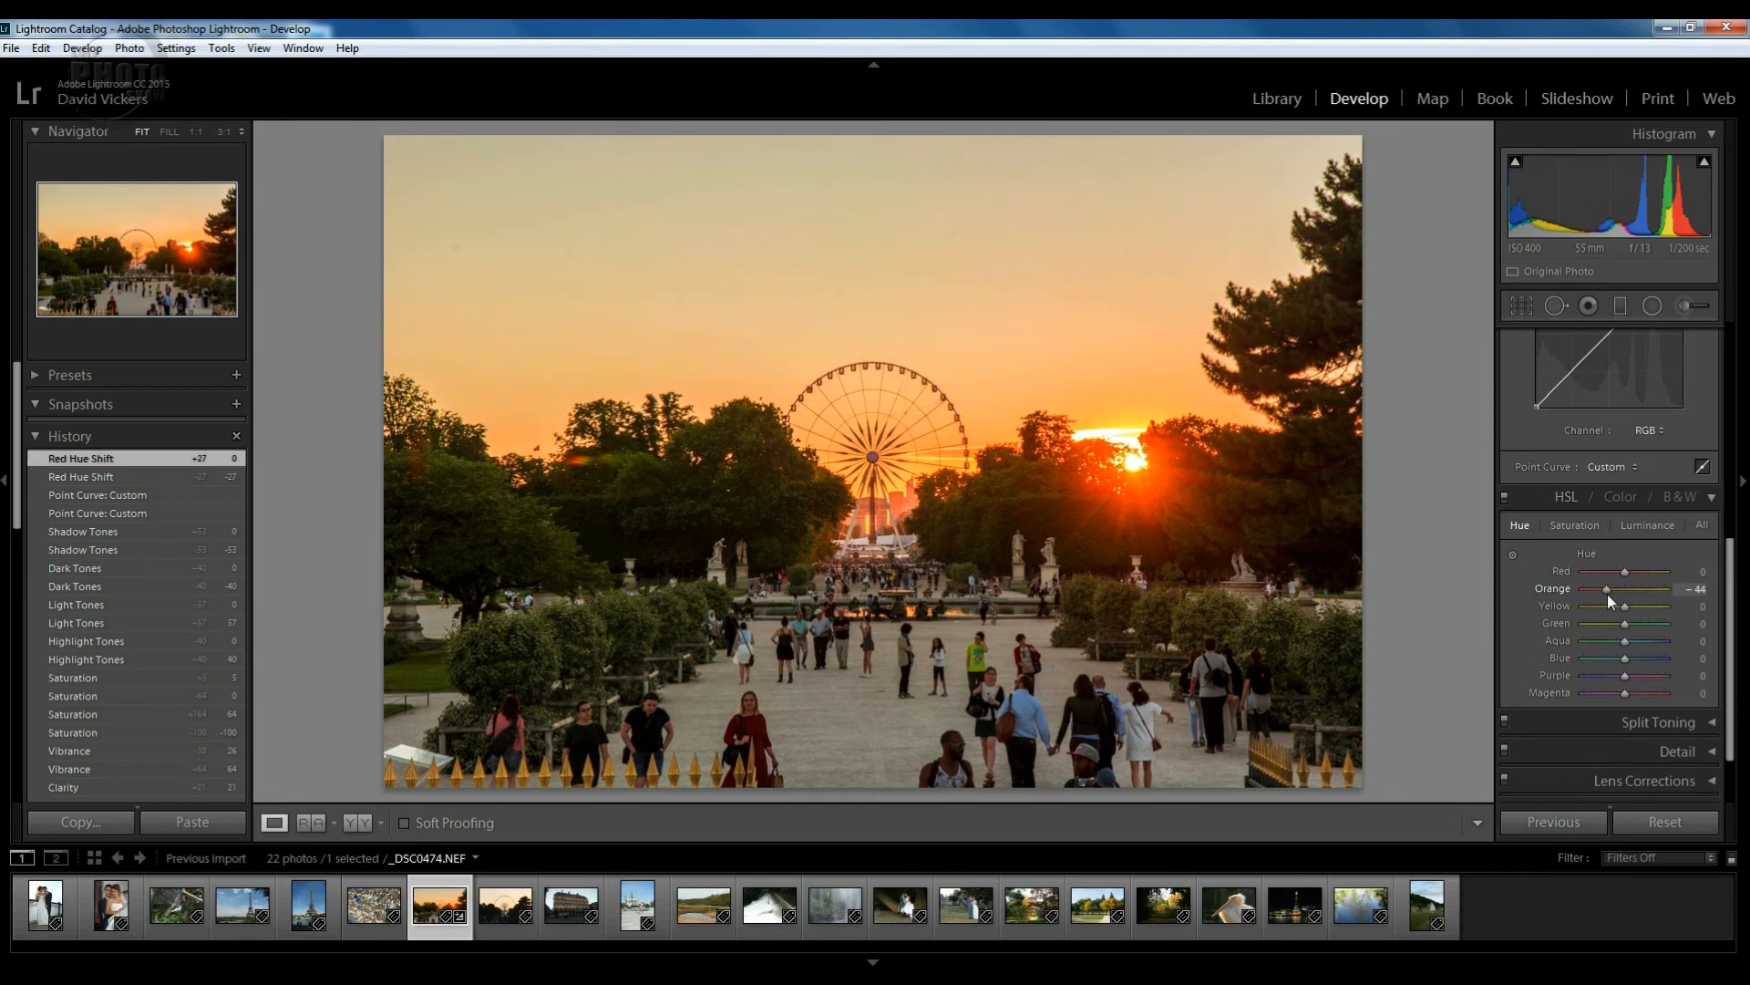
{"action": "double_click", "coordinate": [1606, 594]}
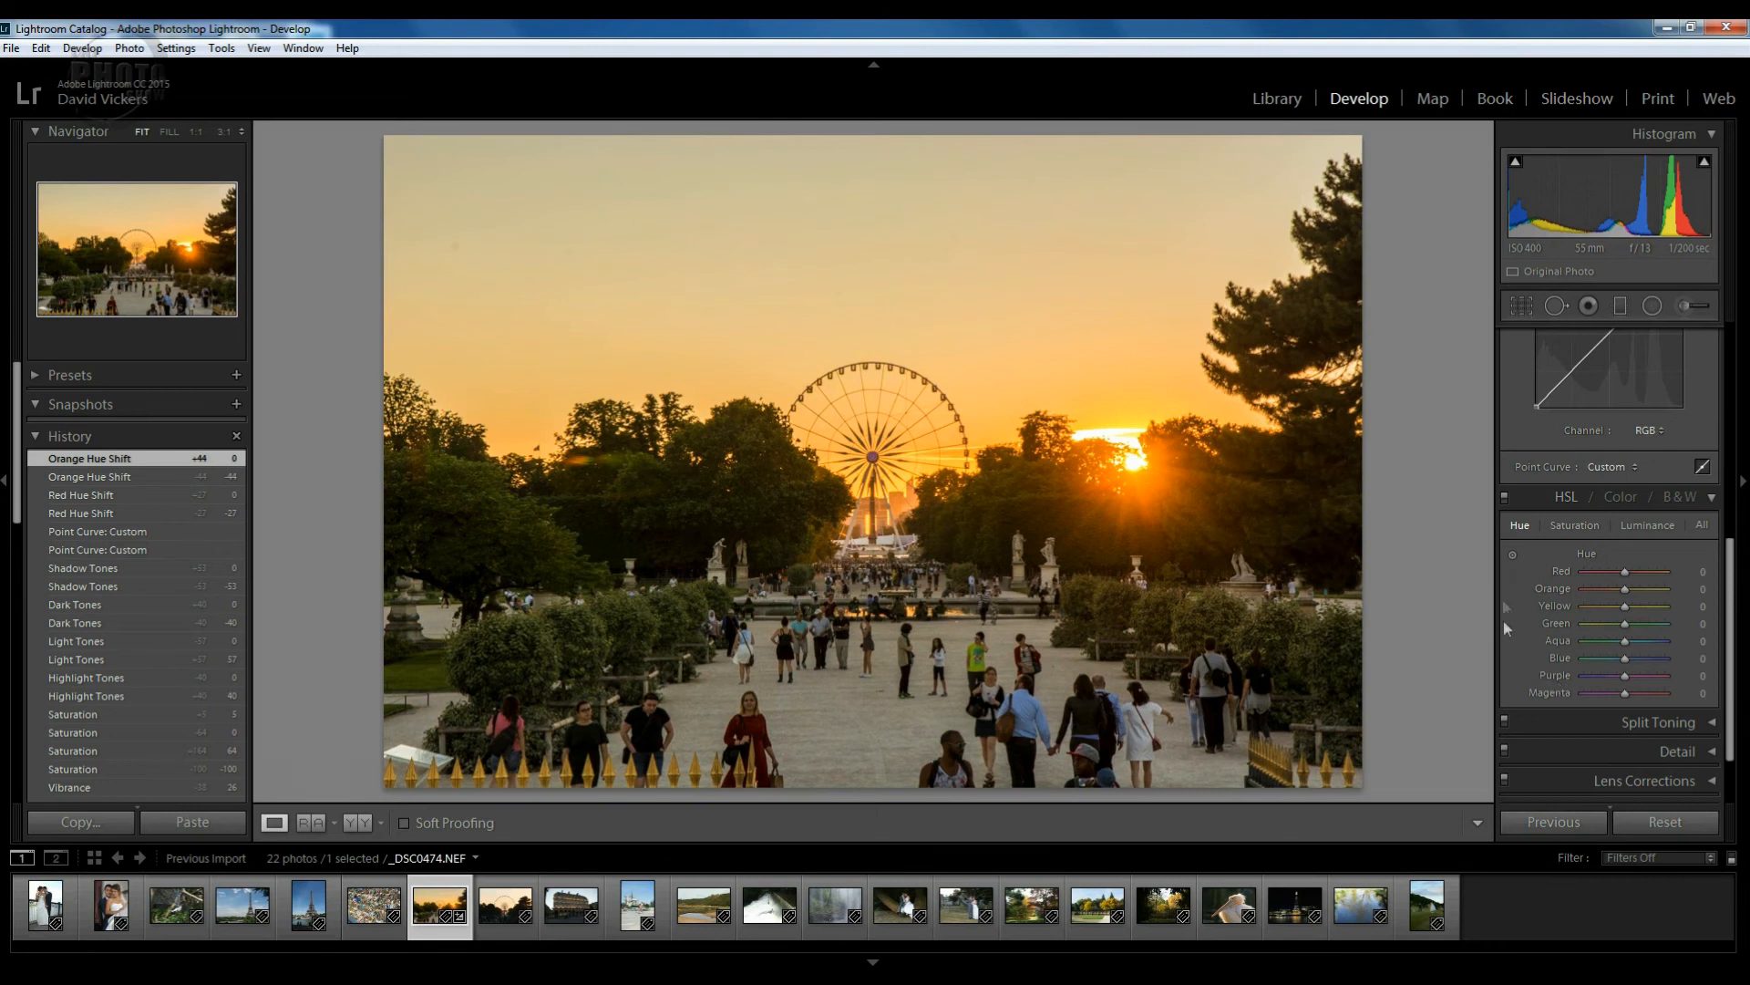
Drag on the sky with the HSL targeted adjustment tool, settling at Orange hue -8 and Yellow hue -12.
{"action": "left_click", "coordinate": [1513, 554]}
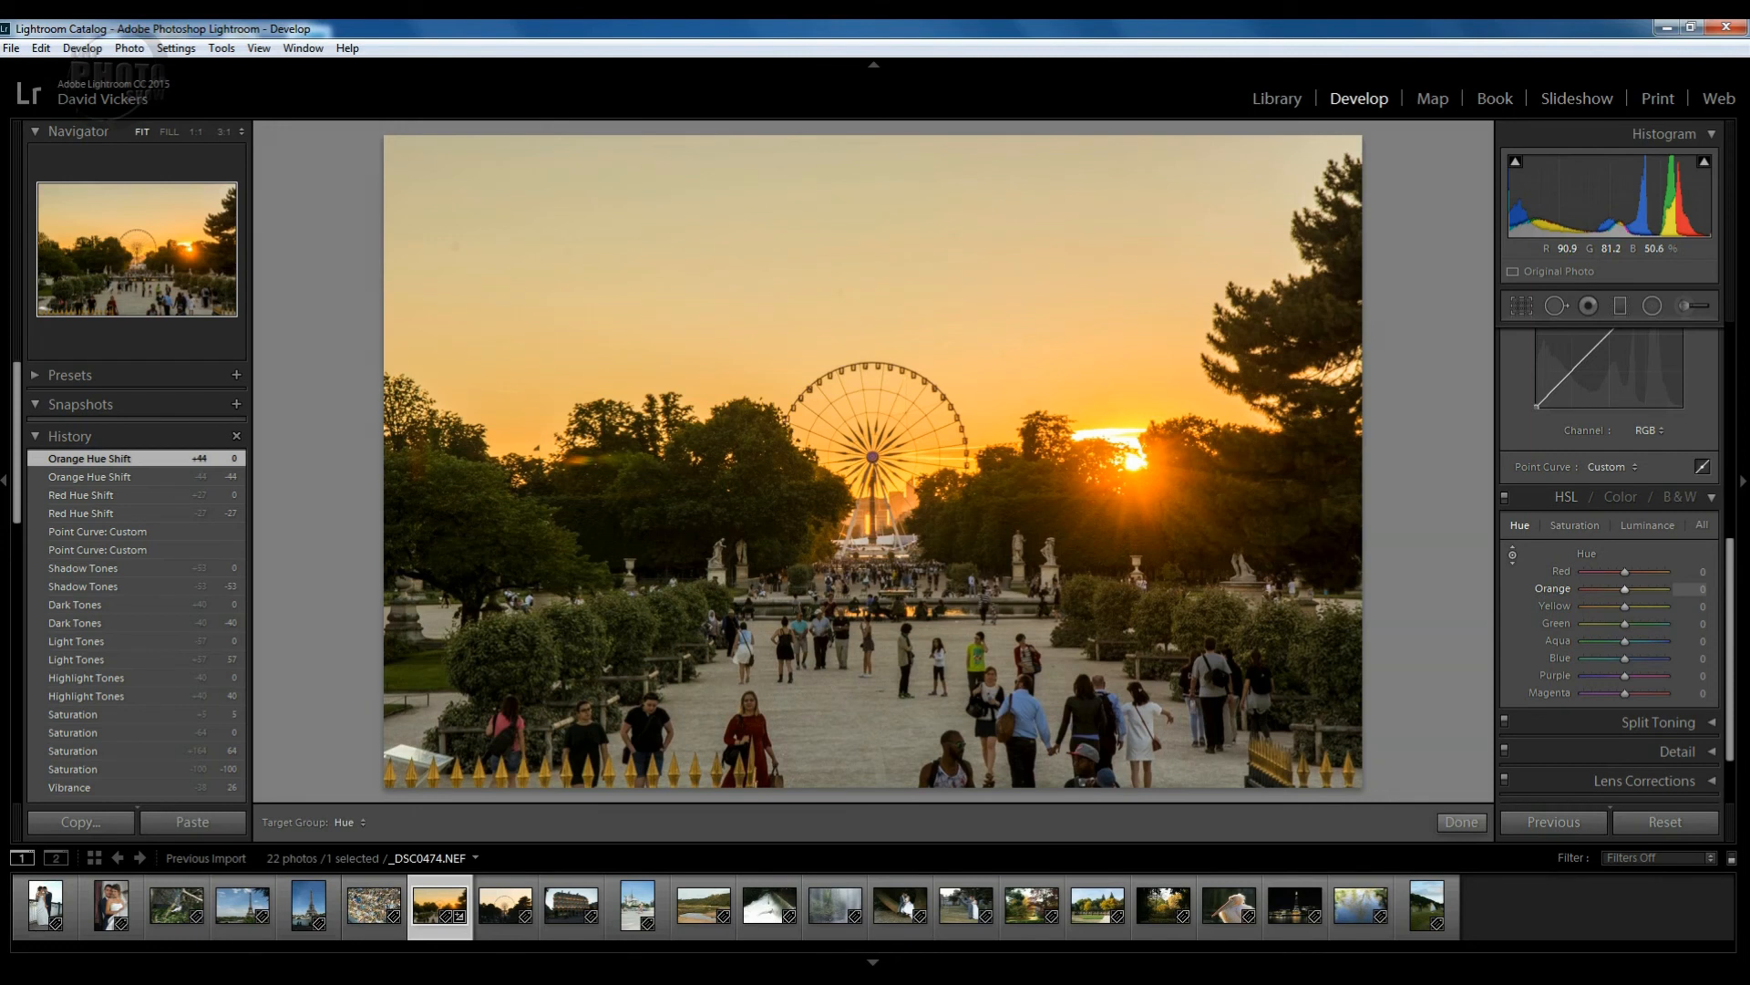
{"action": "left_click_drag", "start_coordinate": [821, 273], "coordinate": [820, 217]}
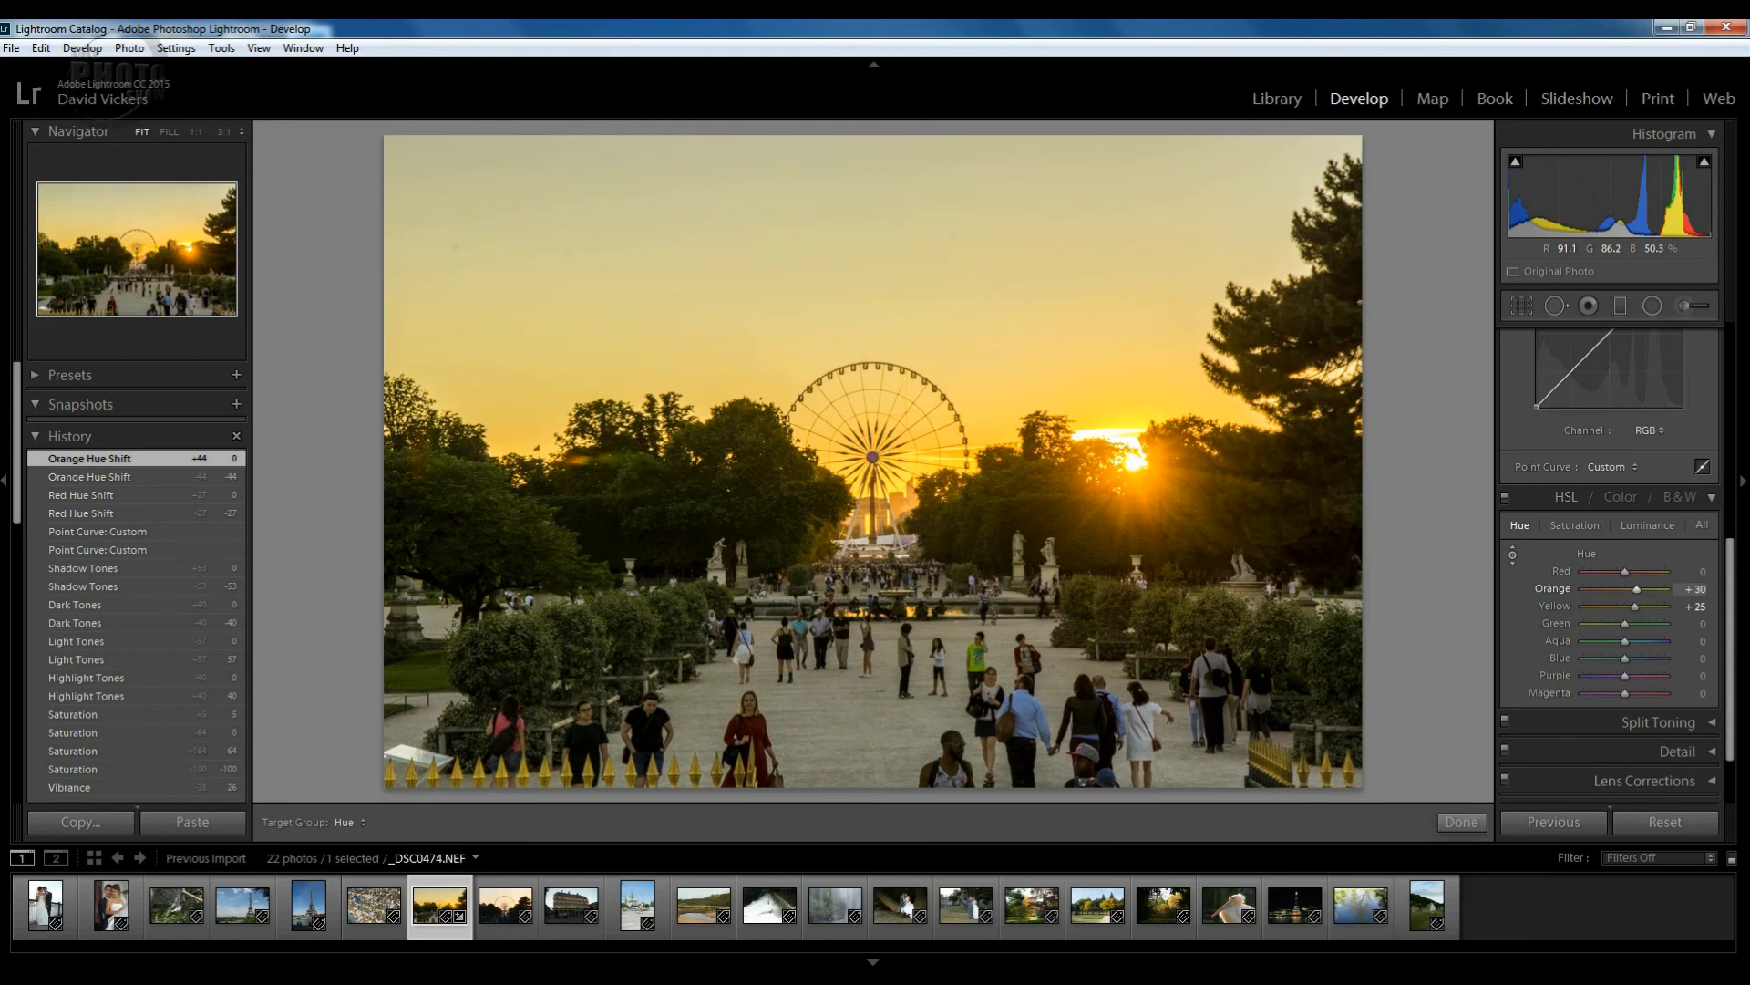
{"action": "left_click_drag", "start_coordinate": [821, 228], "coordinate": [820, 310]}
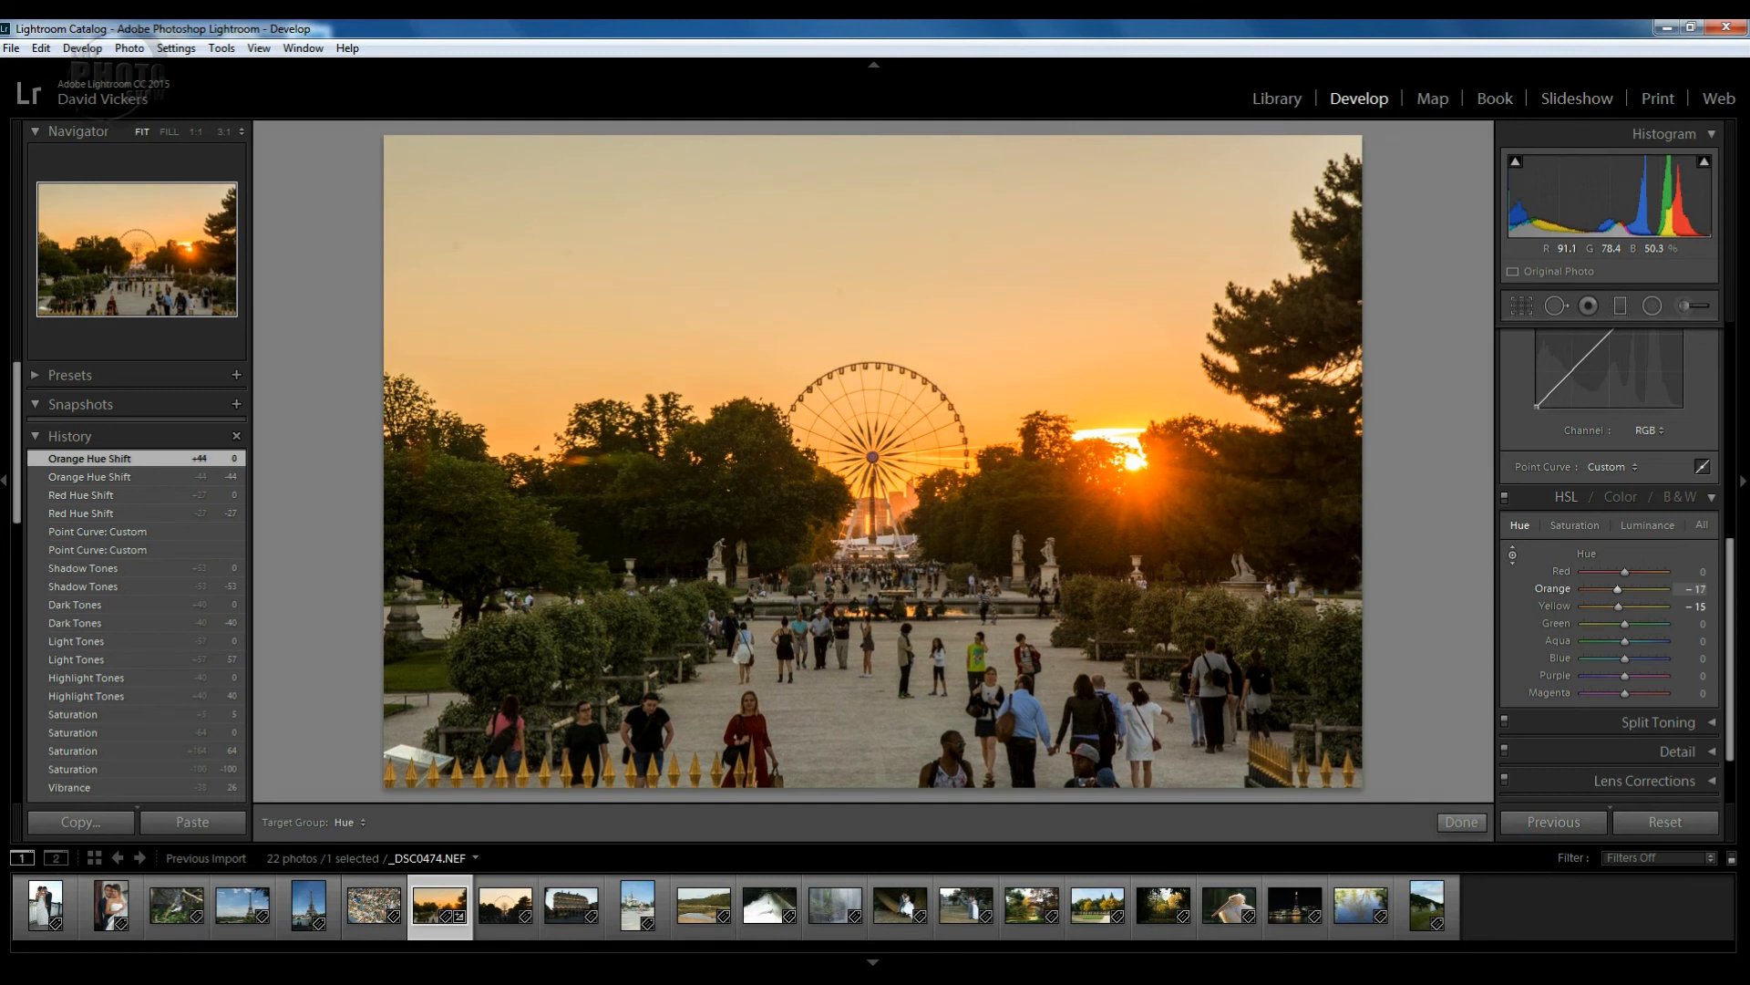
{"action": "left_click_drag", "start_coordinate": [820, 312], "coordinate": [820, 299]}
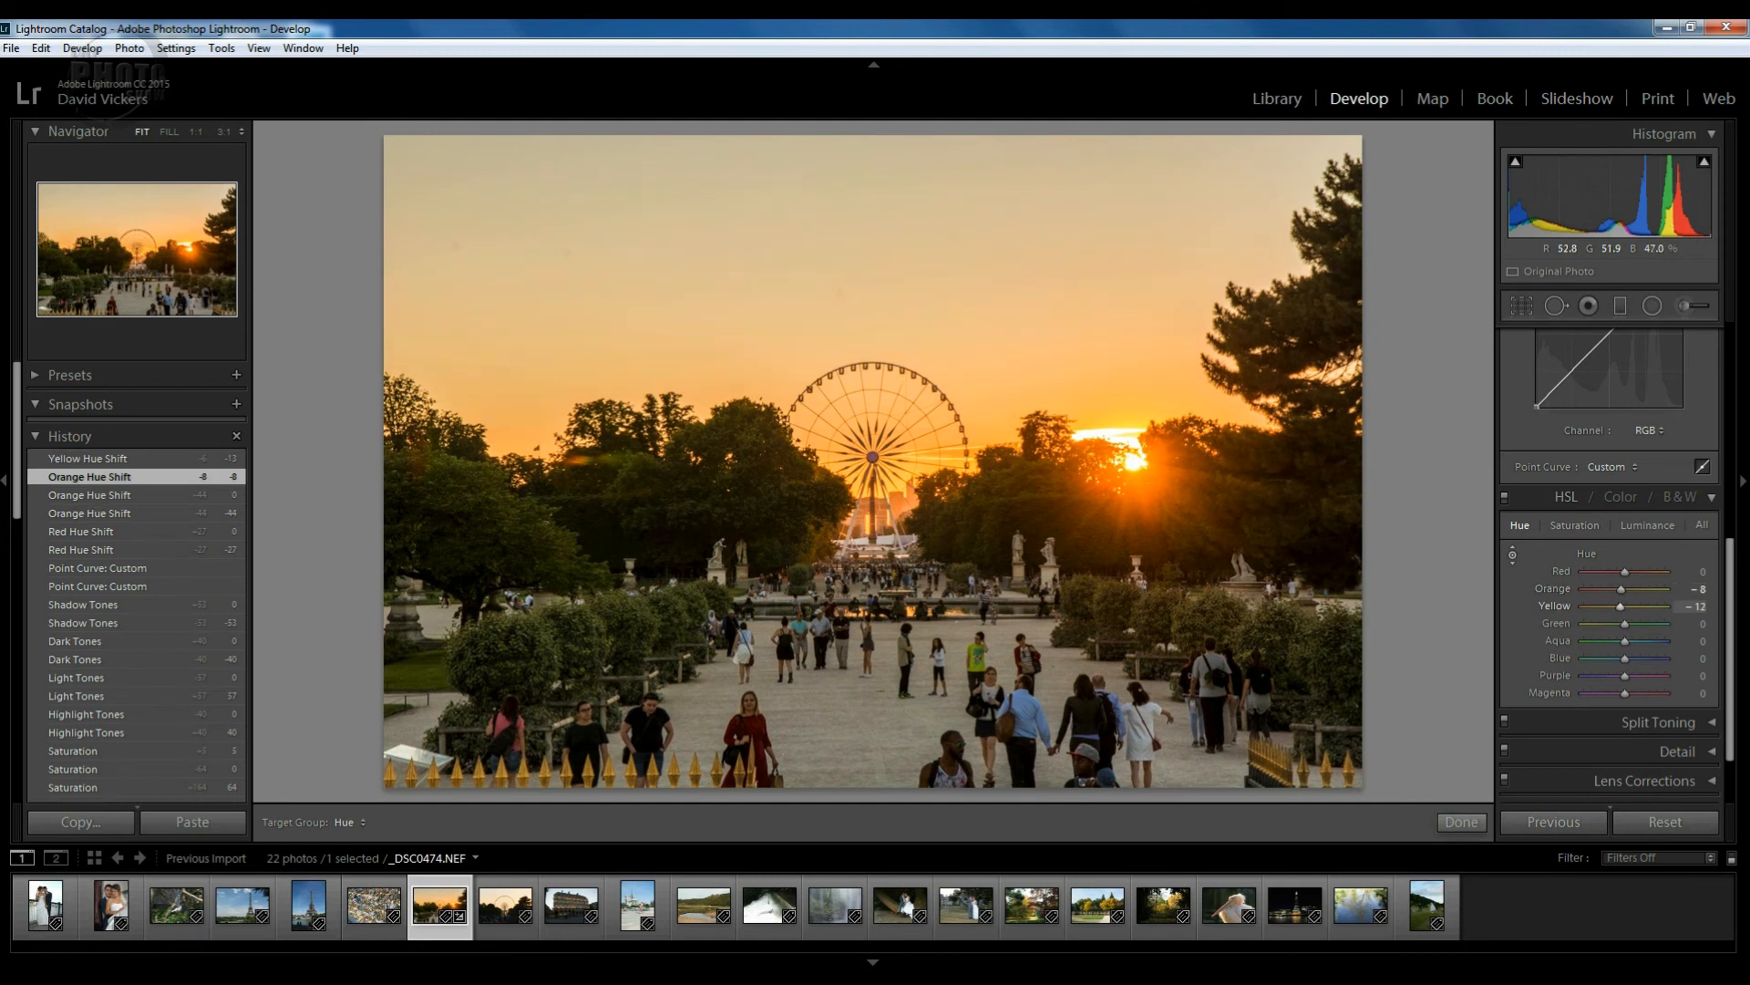
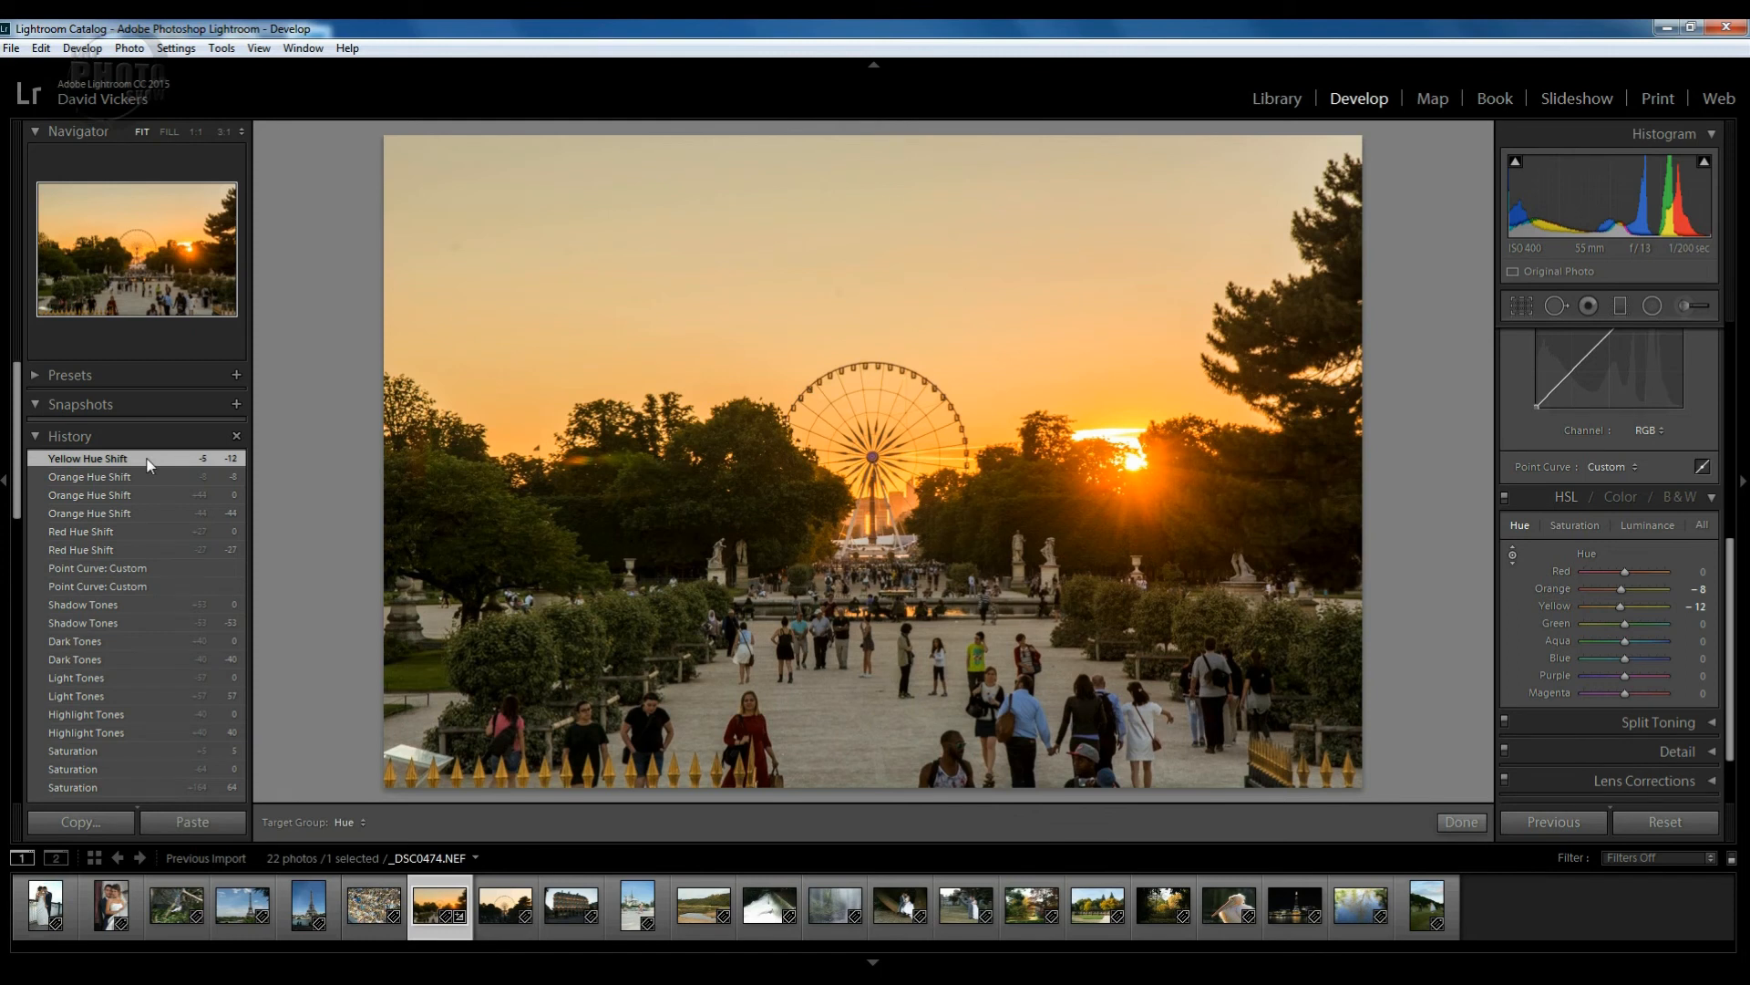
Compare the Saturation history state, then restore Orange Hue Shift (Orange −8, Yellow −7) with HSL Saturation shown.
{"action": "left_click", "coordinate": [104, 483]}
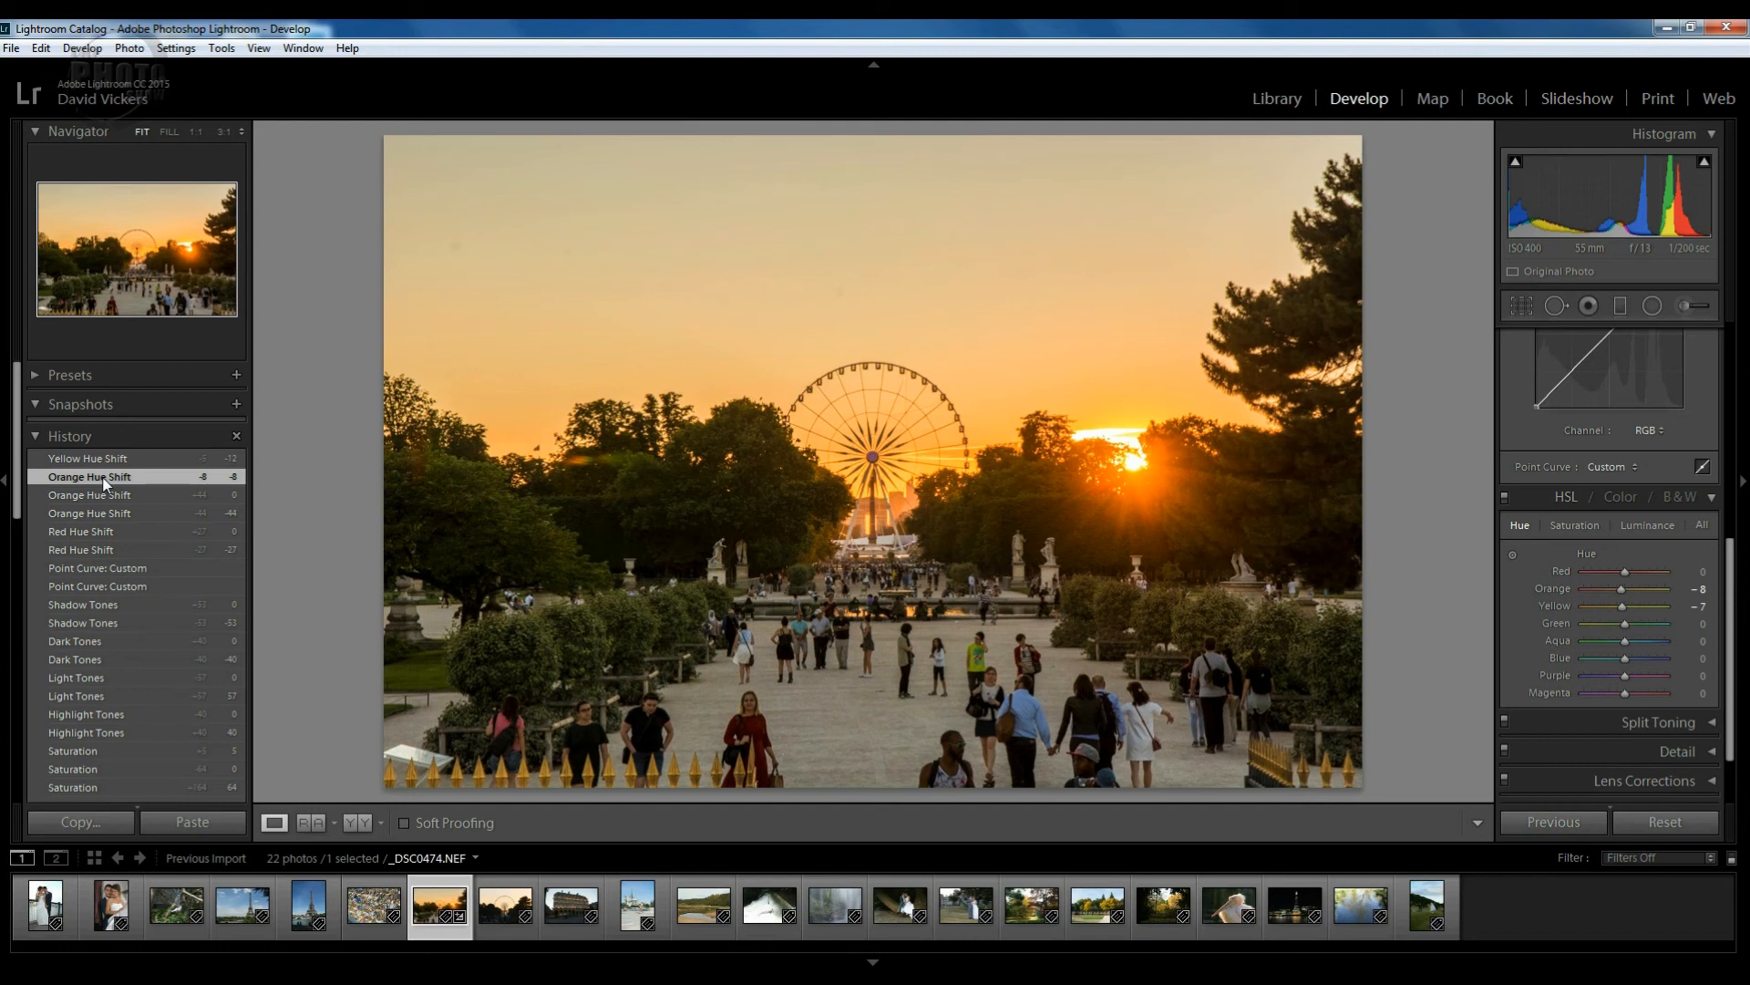
{"action": "left_click", "coordinate": [84, 749]}
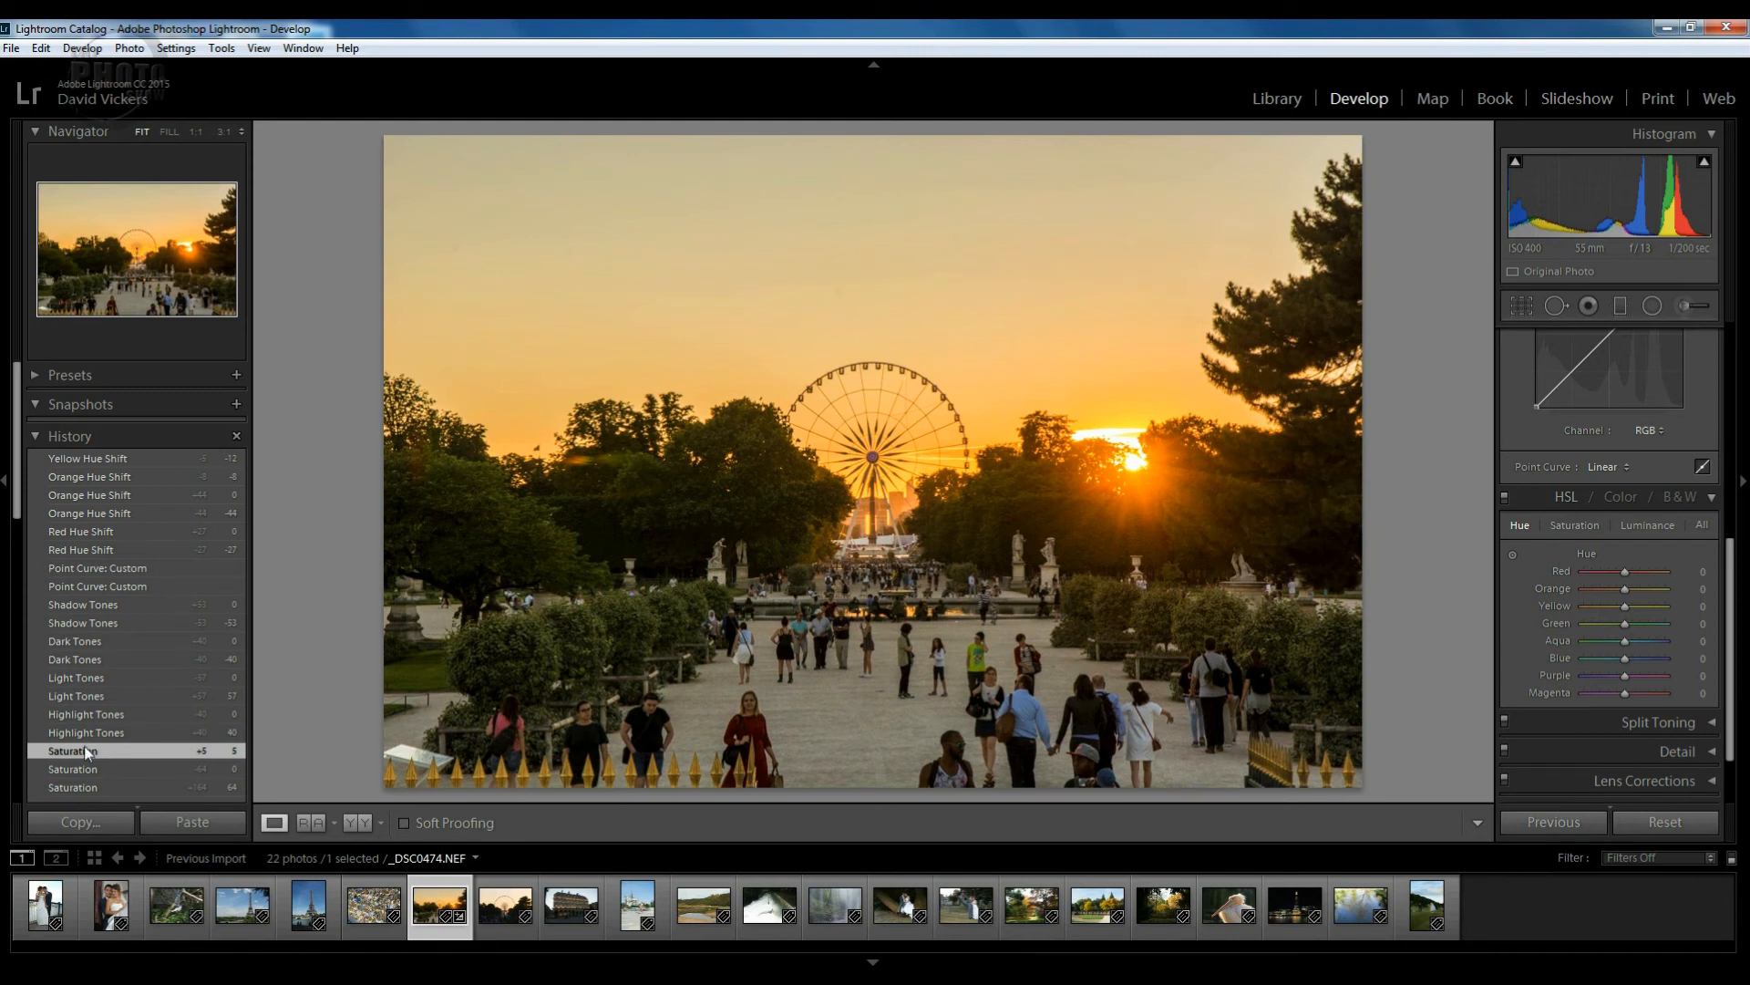
{"action": "left_click", "coordinate": [96, 478]}
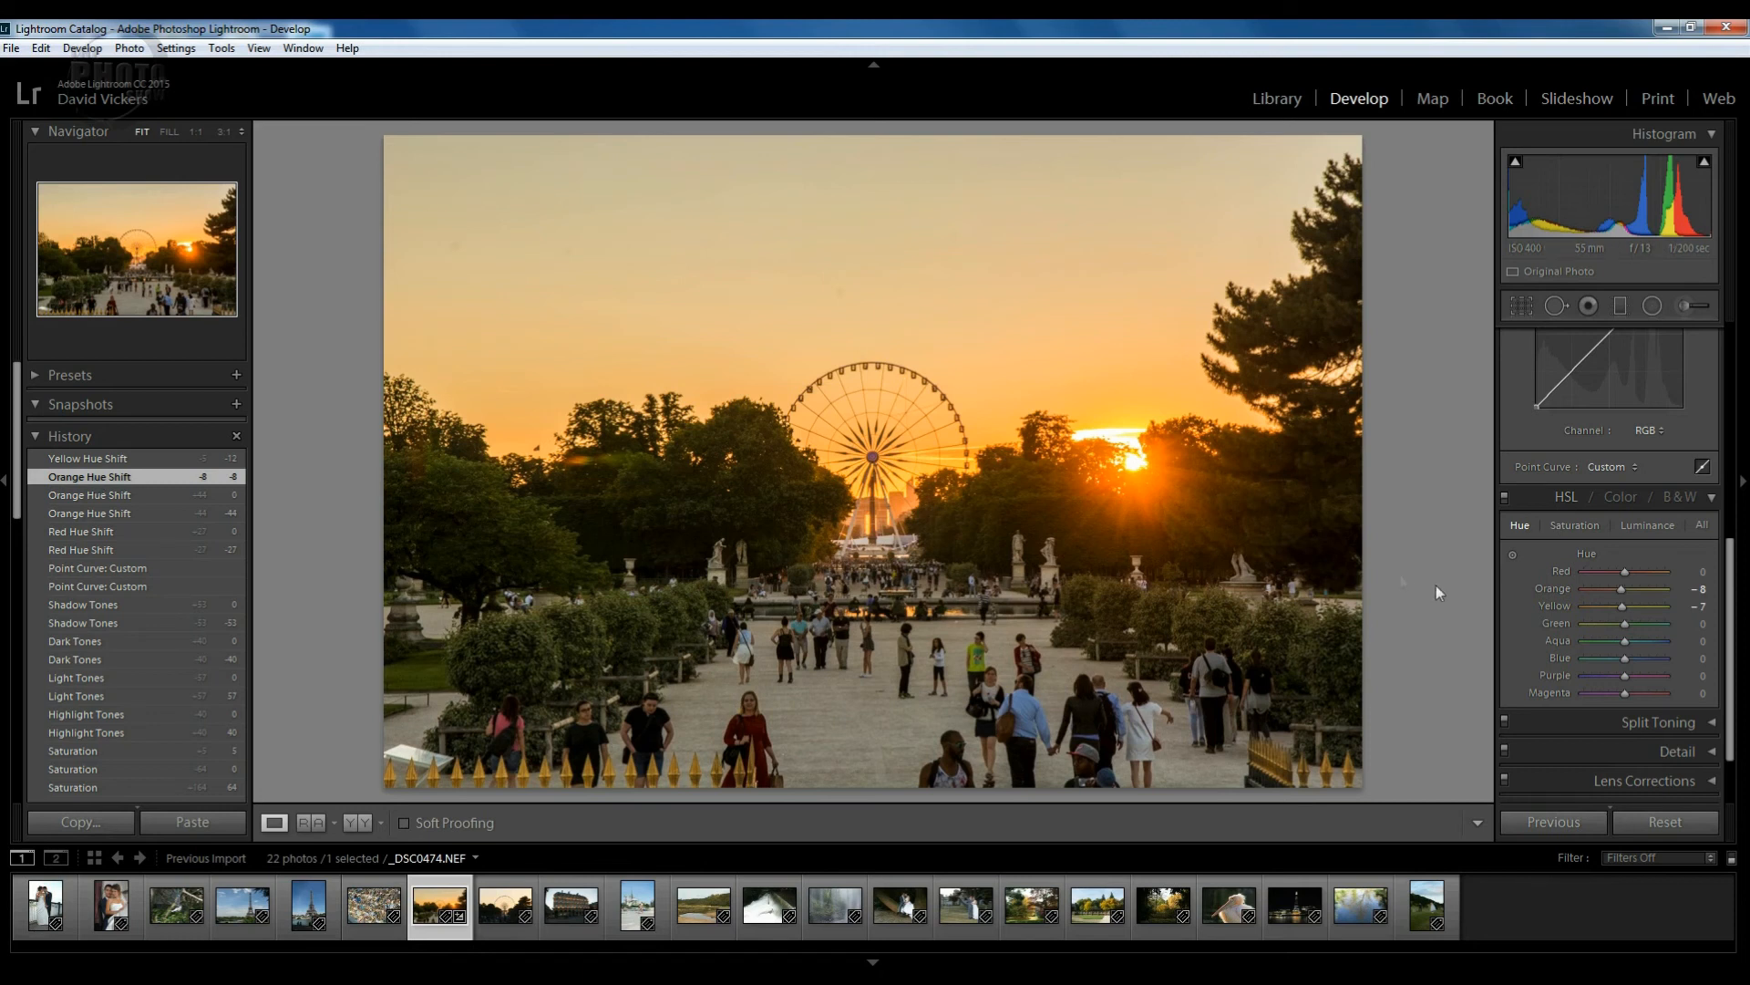
{"action": "left_click", "coordinate": [1567, 527]}
Try desaturating the sky's oranges and yellows with the targeted tool, then reset both to 0.
{"action": "left_click", "coordinate": [1514, 554]}
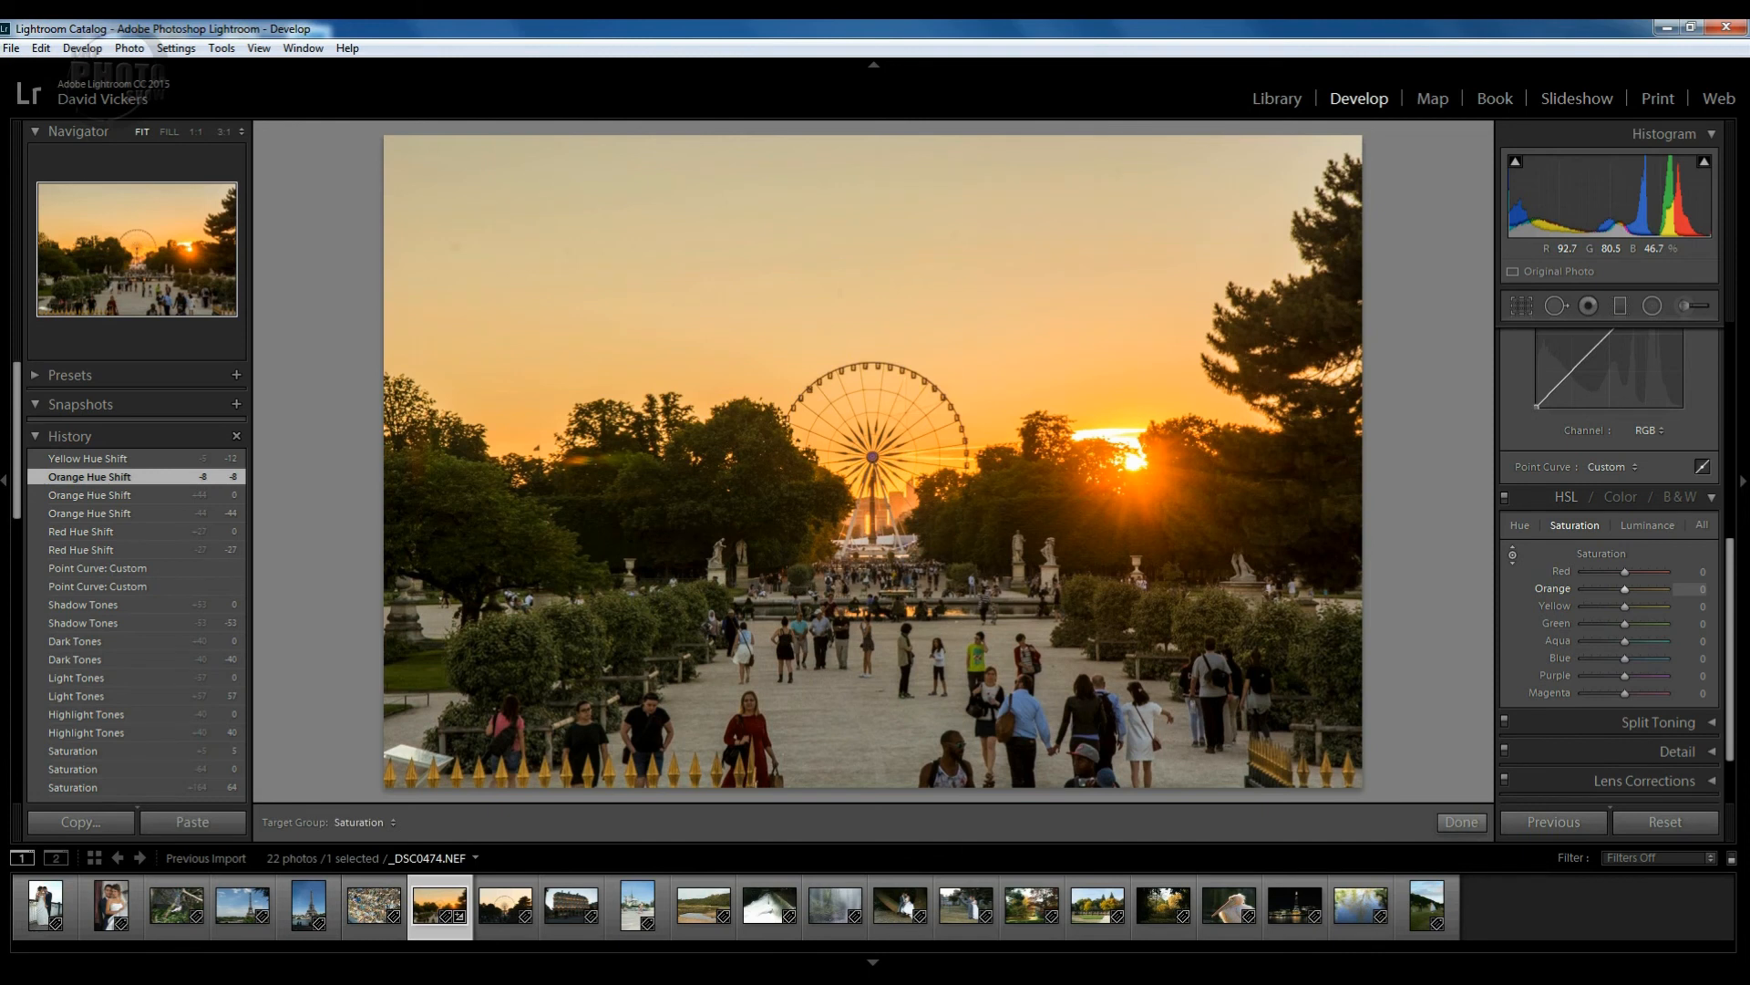
{"action": "mouse_move", "coordinate": [841, 292]}
{"action": "left_mouse_down"}
{"action": "mouse_move", "coordinate": [841, 356]}
{"action": "mouse_move", "coordinate": [841, 265]}
{"action": "mouse_move", "coordinate": [841, 296]}
{"action": "left_mouse_up"}
{"action": "double_click", "coordinate": [1623, 589]}
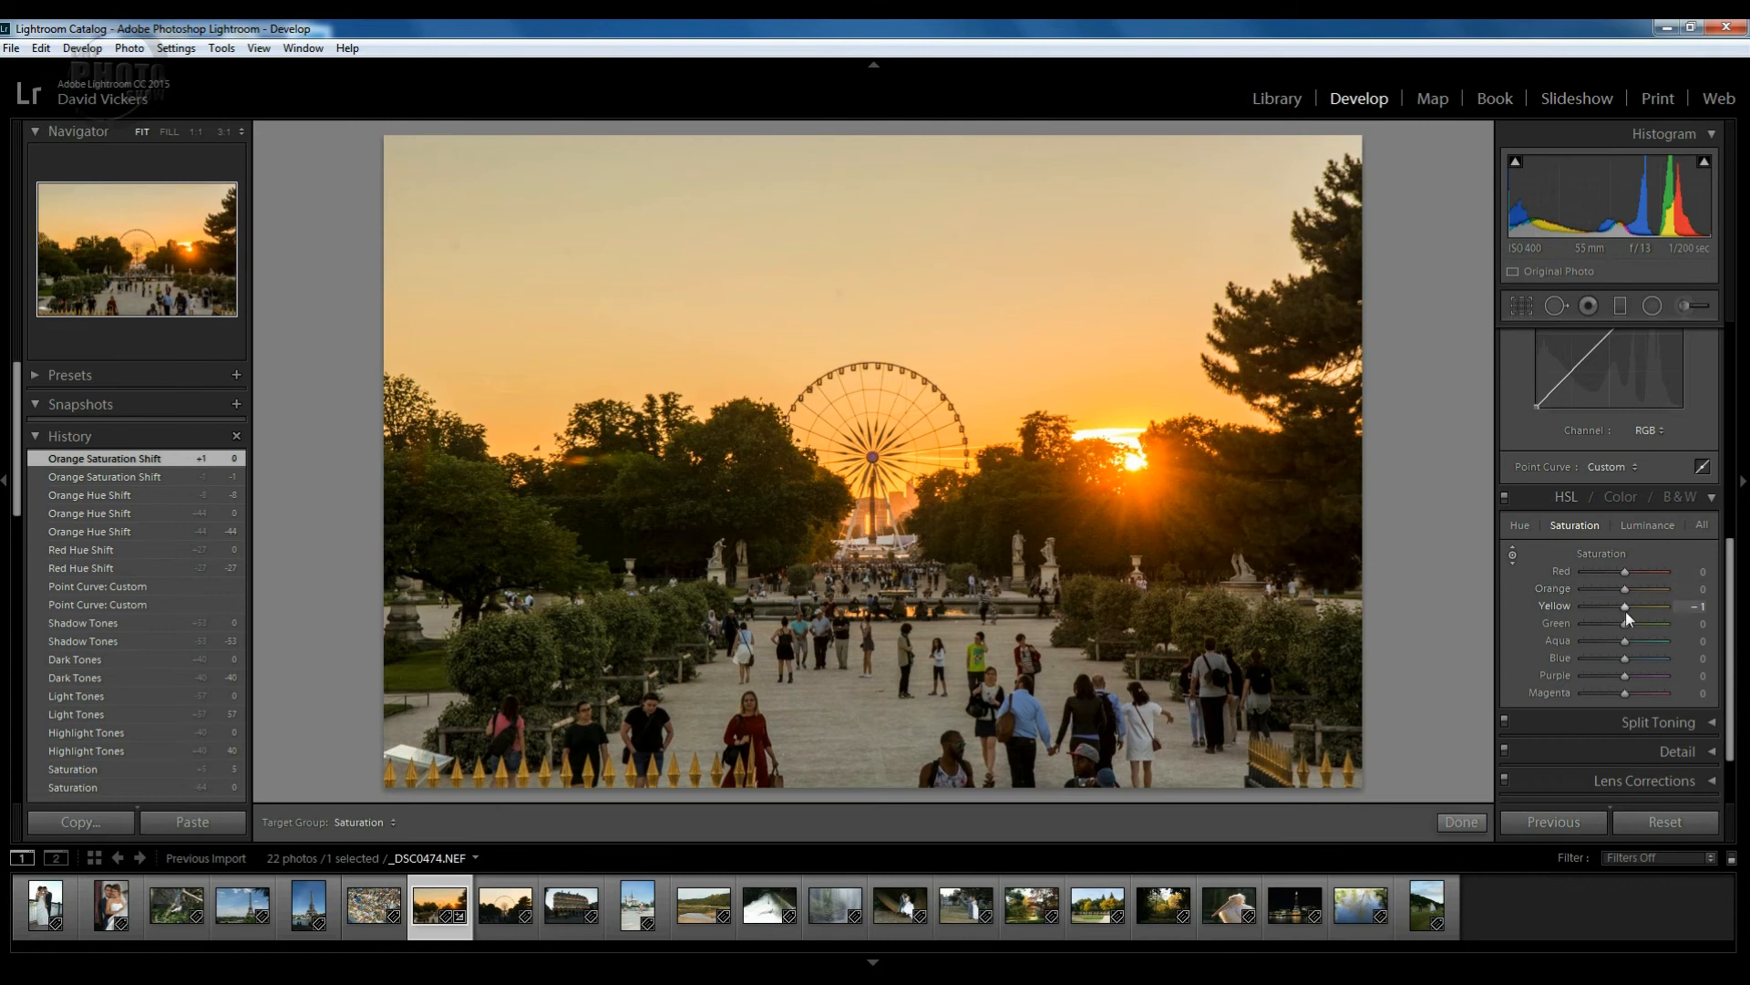
{"action": "double_click", "coordinate": [1627, 609]}
Try darker then brighter orange and yellow sky luminance, ending at Orange +1 and Yellow 0.
{"action": "left_click", "coordinate": [1650, 523]}
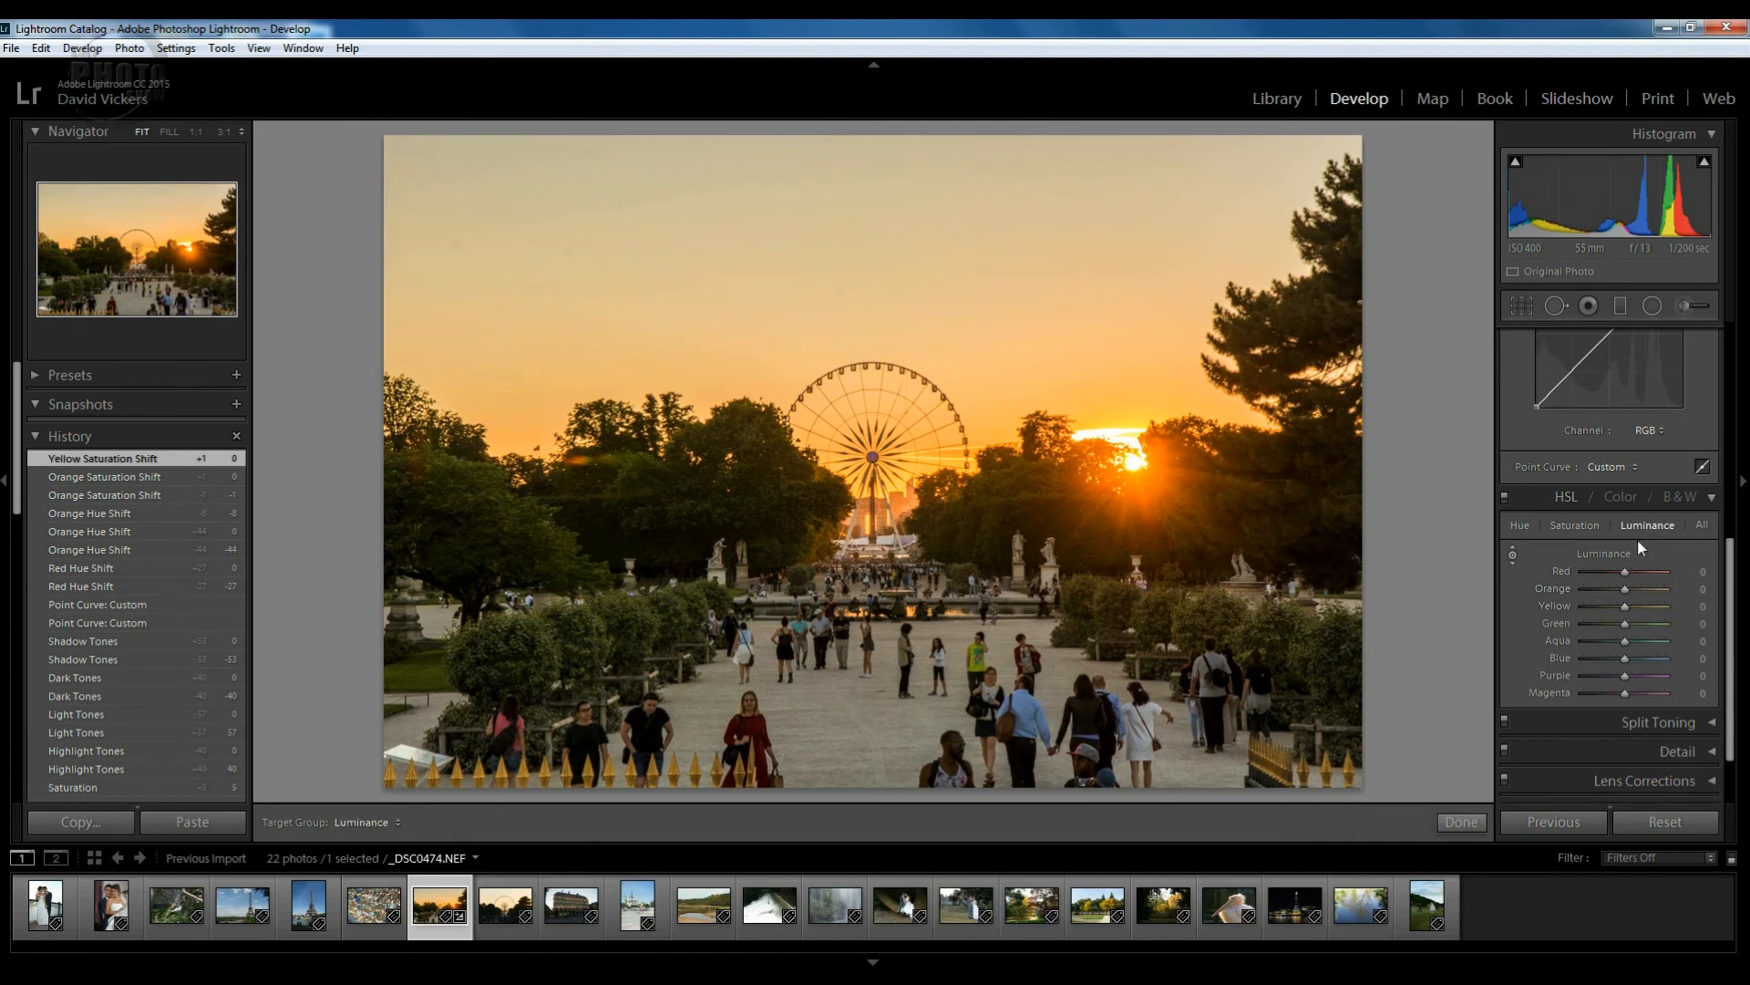
{"action": "left_click", "coordinate": [1513, 553]}
{"action": "left_click_drag", "start_coordinate": [838, 294], "coordinate": [839, 312]}
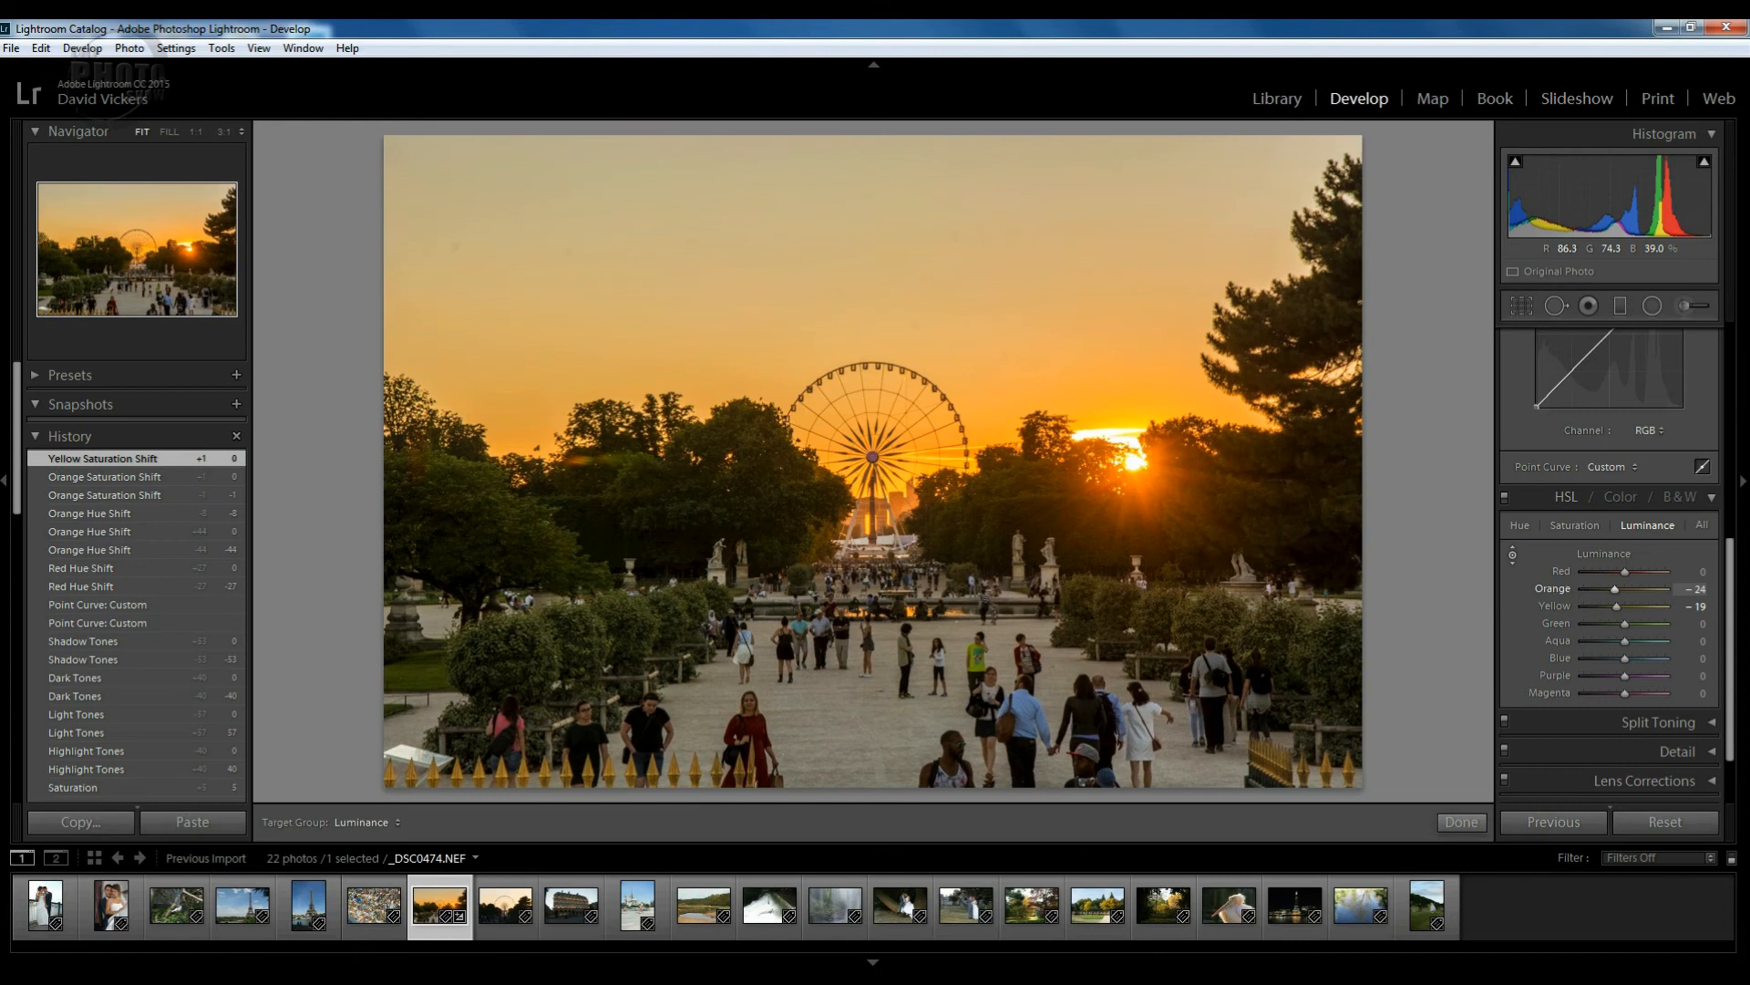
{"action": "mouse_move", "coordinate": [839, 313]}
{"action": "left_mouse_down"}
{"action": "mouse_move", "coordinate": [839, 250]}
{"action": "mouse_move", "coordinate": [839, 289]}
{"action": "left_mouse_up"}
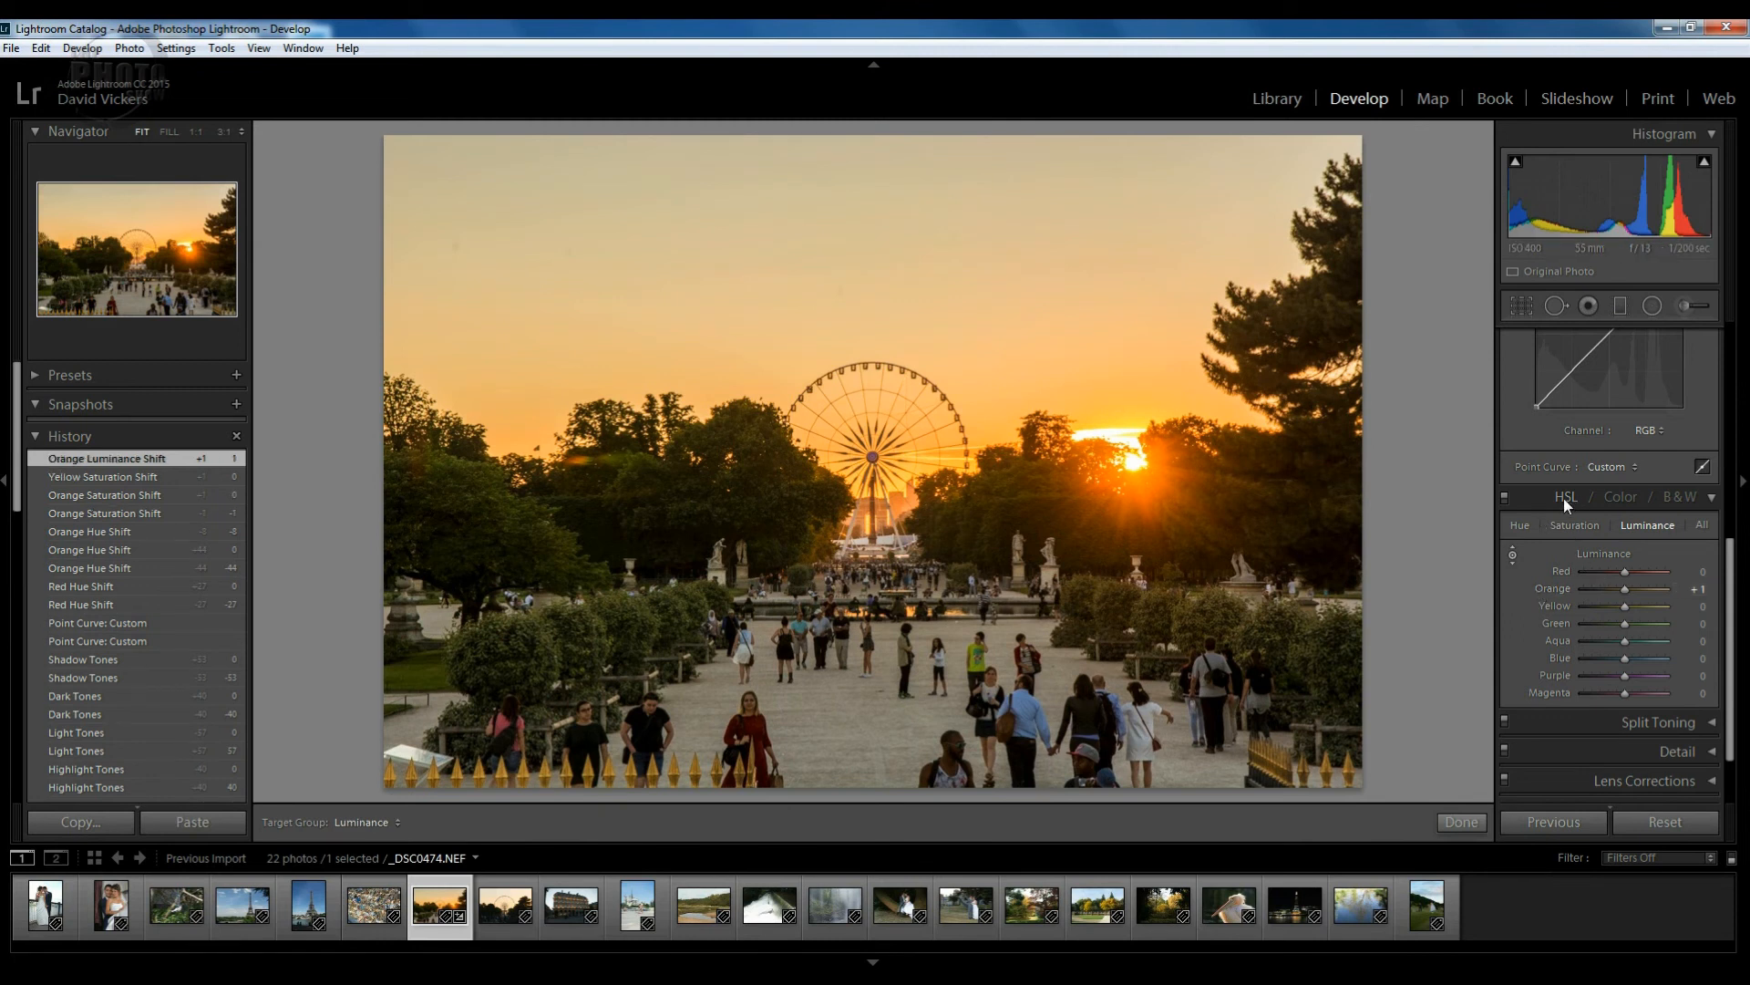
Expand the Split Toning panel, left at 0, and exit the targeted luminance tool.
{"action": "left_click_drag", "start_coordinate": [1731, 572], "coordinate": [1728, 673]}
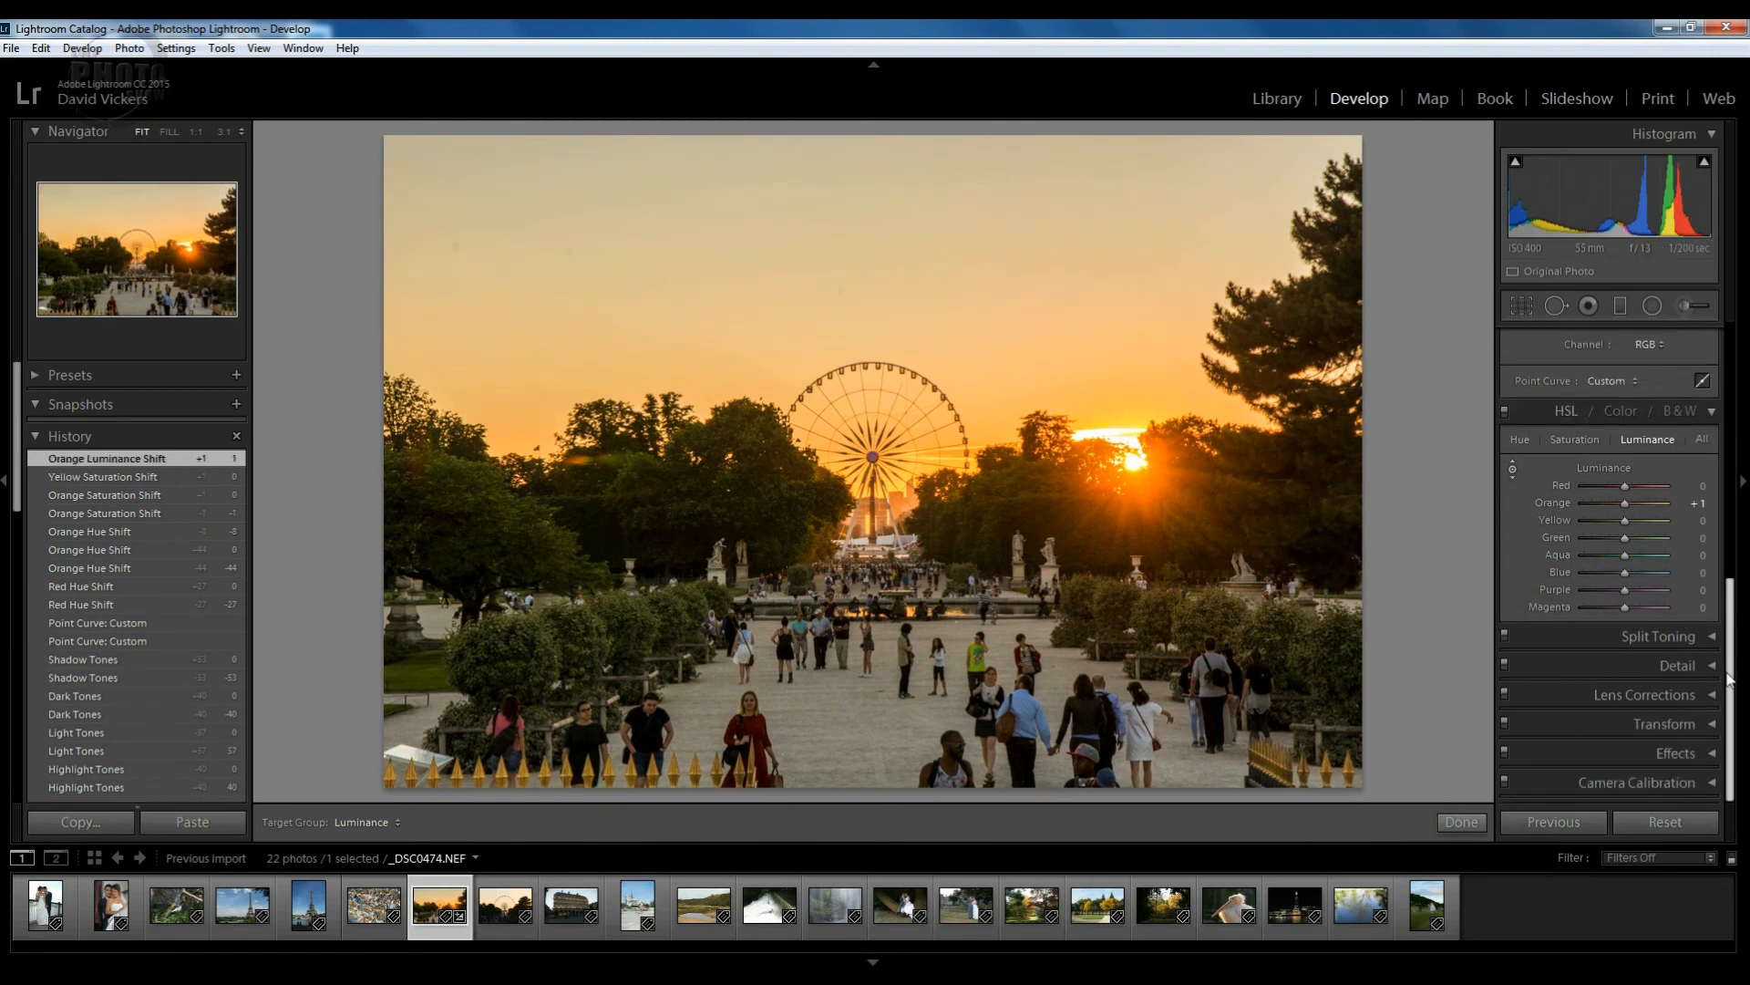
{"action": "left_click", "coordinate": [1710, 637]}
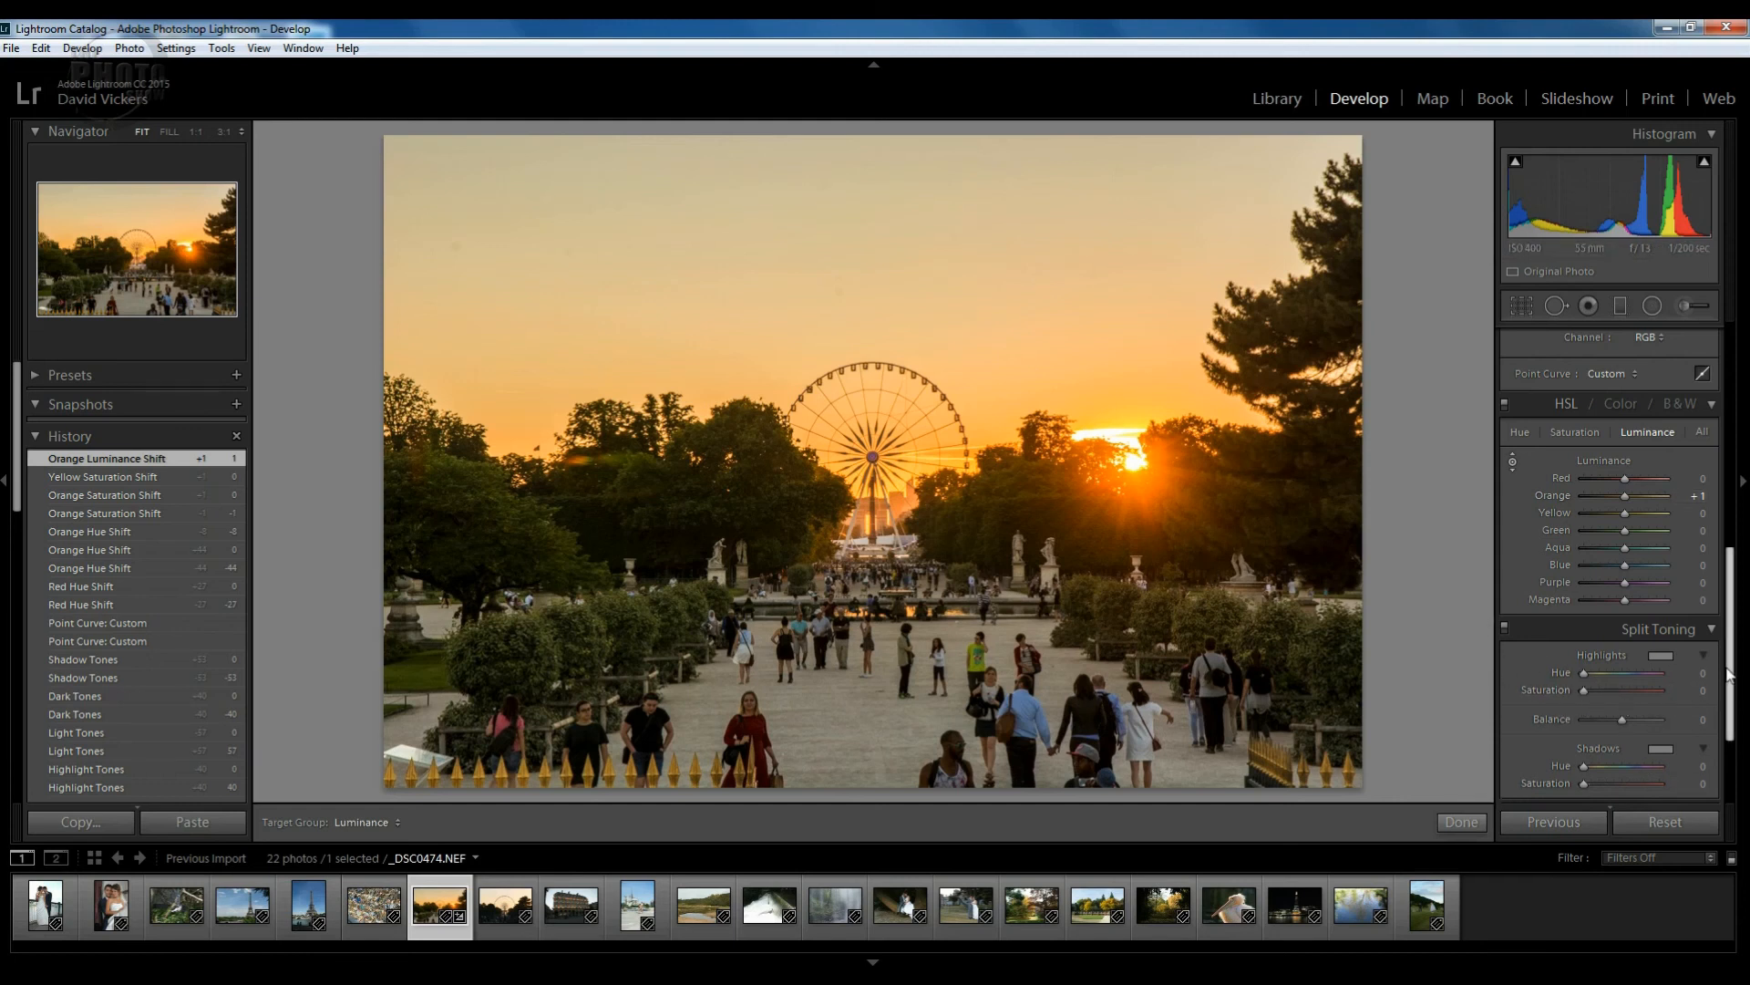
{"action": "scroll", "coordinate": [1737, 693], "scroll_direction": "down", "scroll_amount": 3}
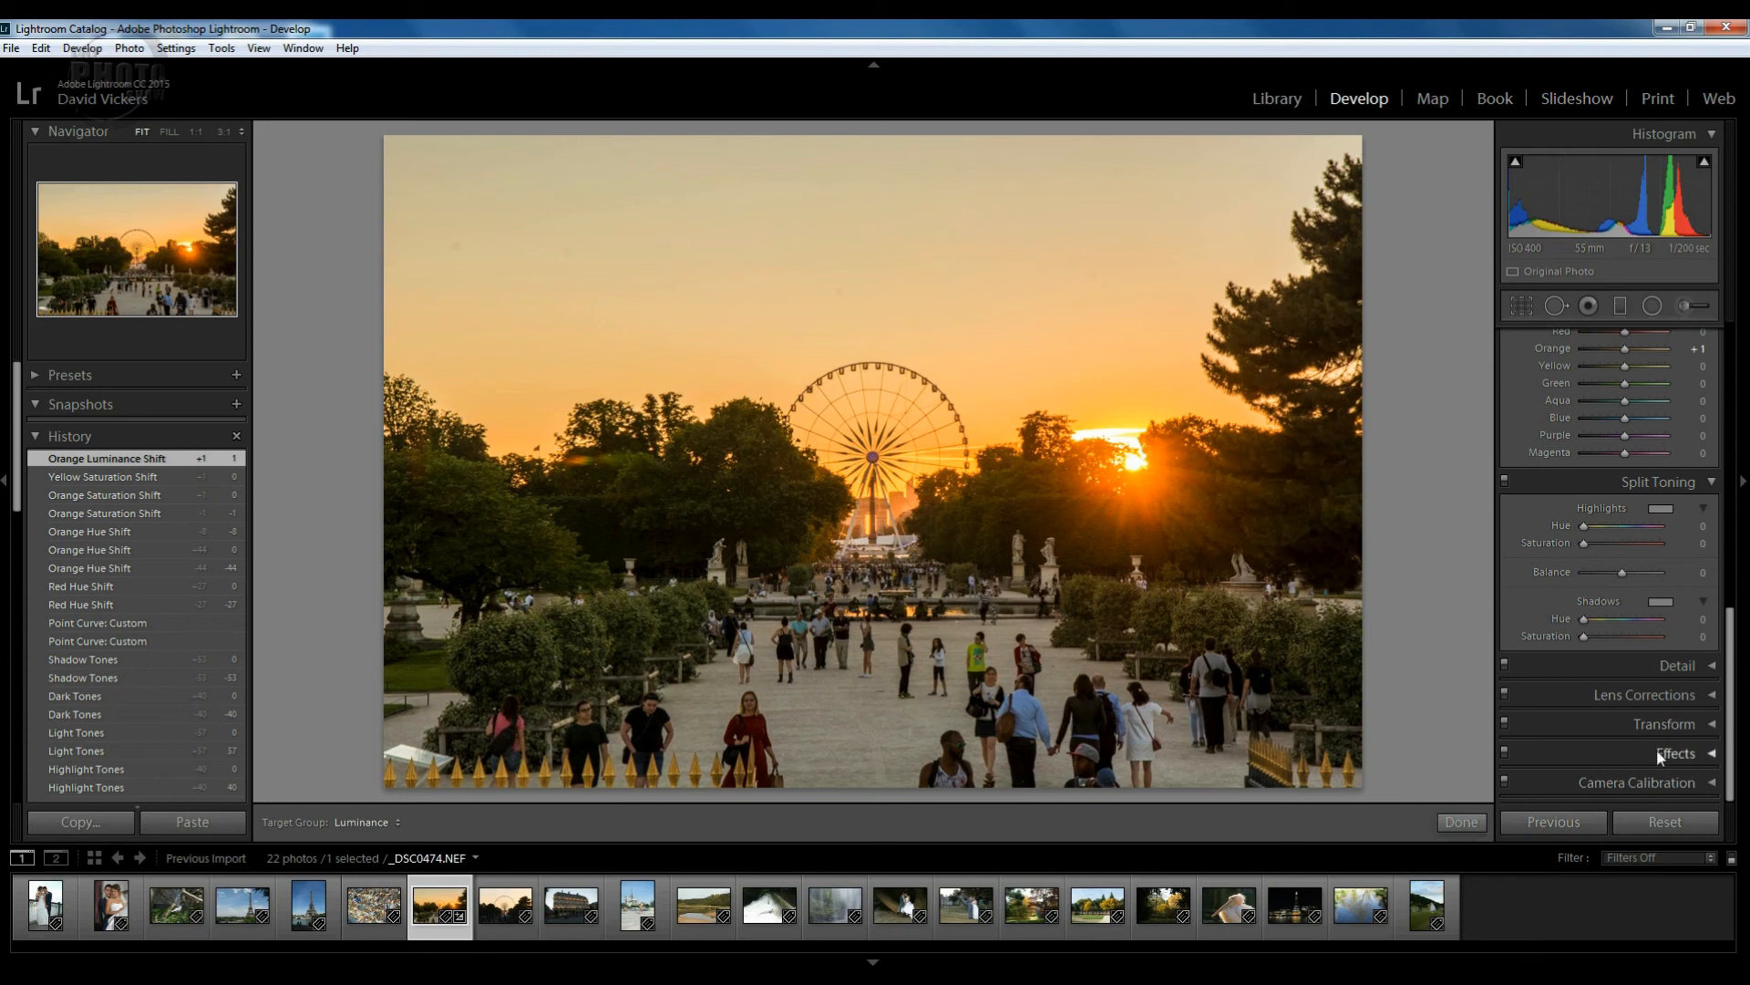
{"action": "key", "text": "Escape"}
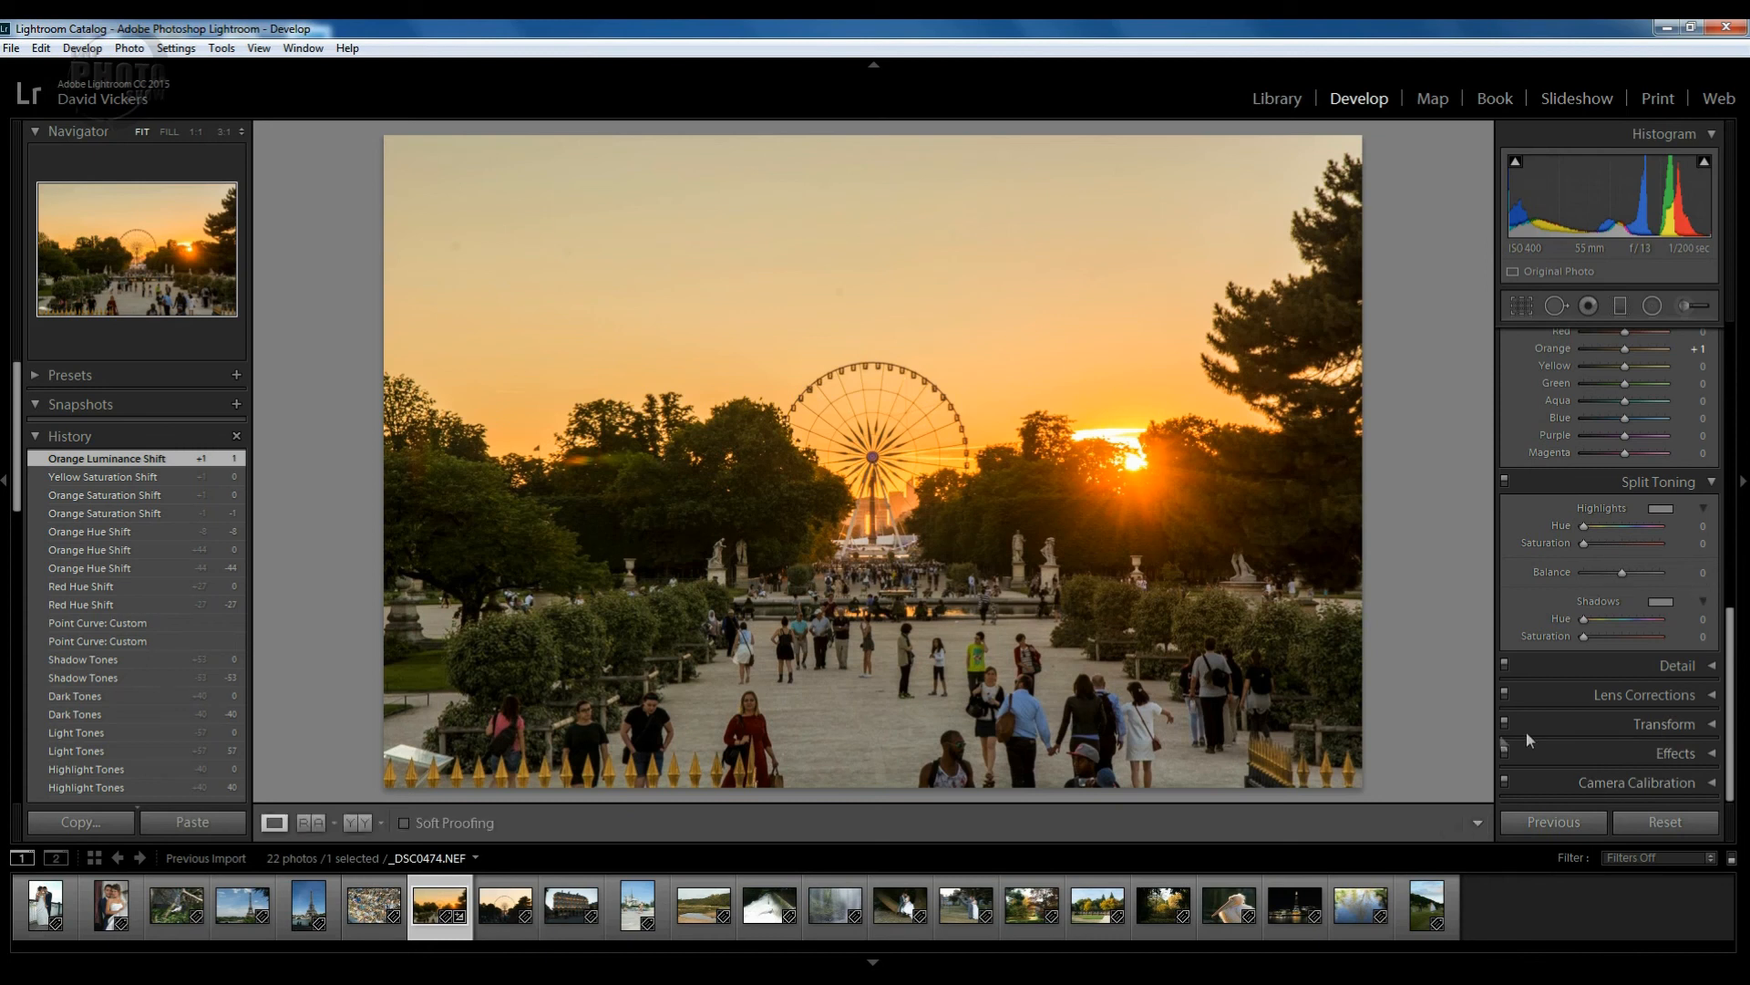
View the Ferris wheel hub at 1:1 and set Luminance noise reduction to 24 with Detail 87.
{"action": "left_click", "coordinate": [1712, 666]}
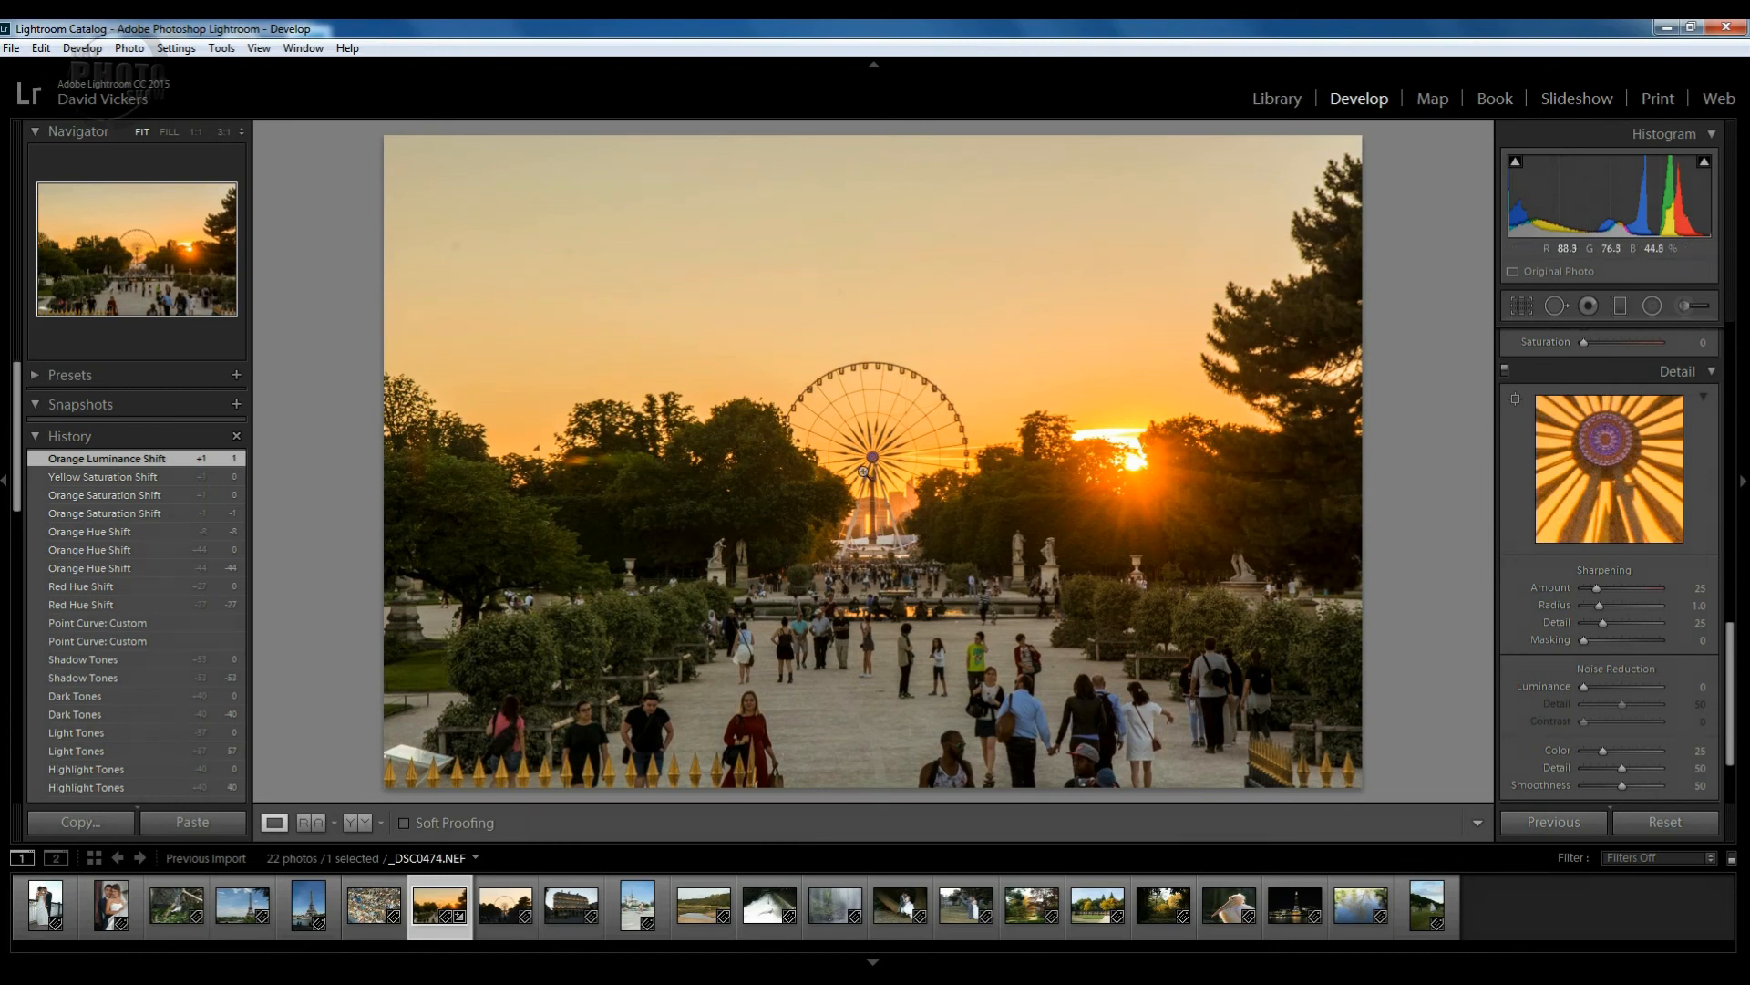
{"action": "left_click", "coordinate": [866, 463]}
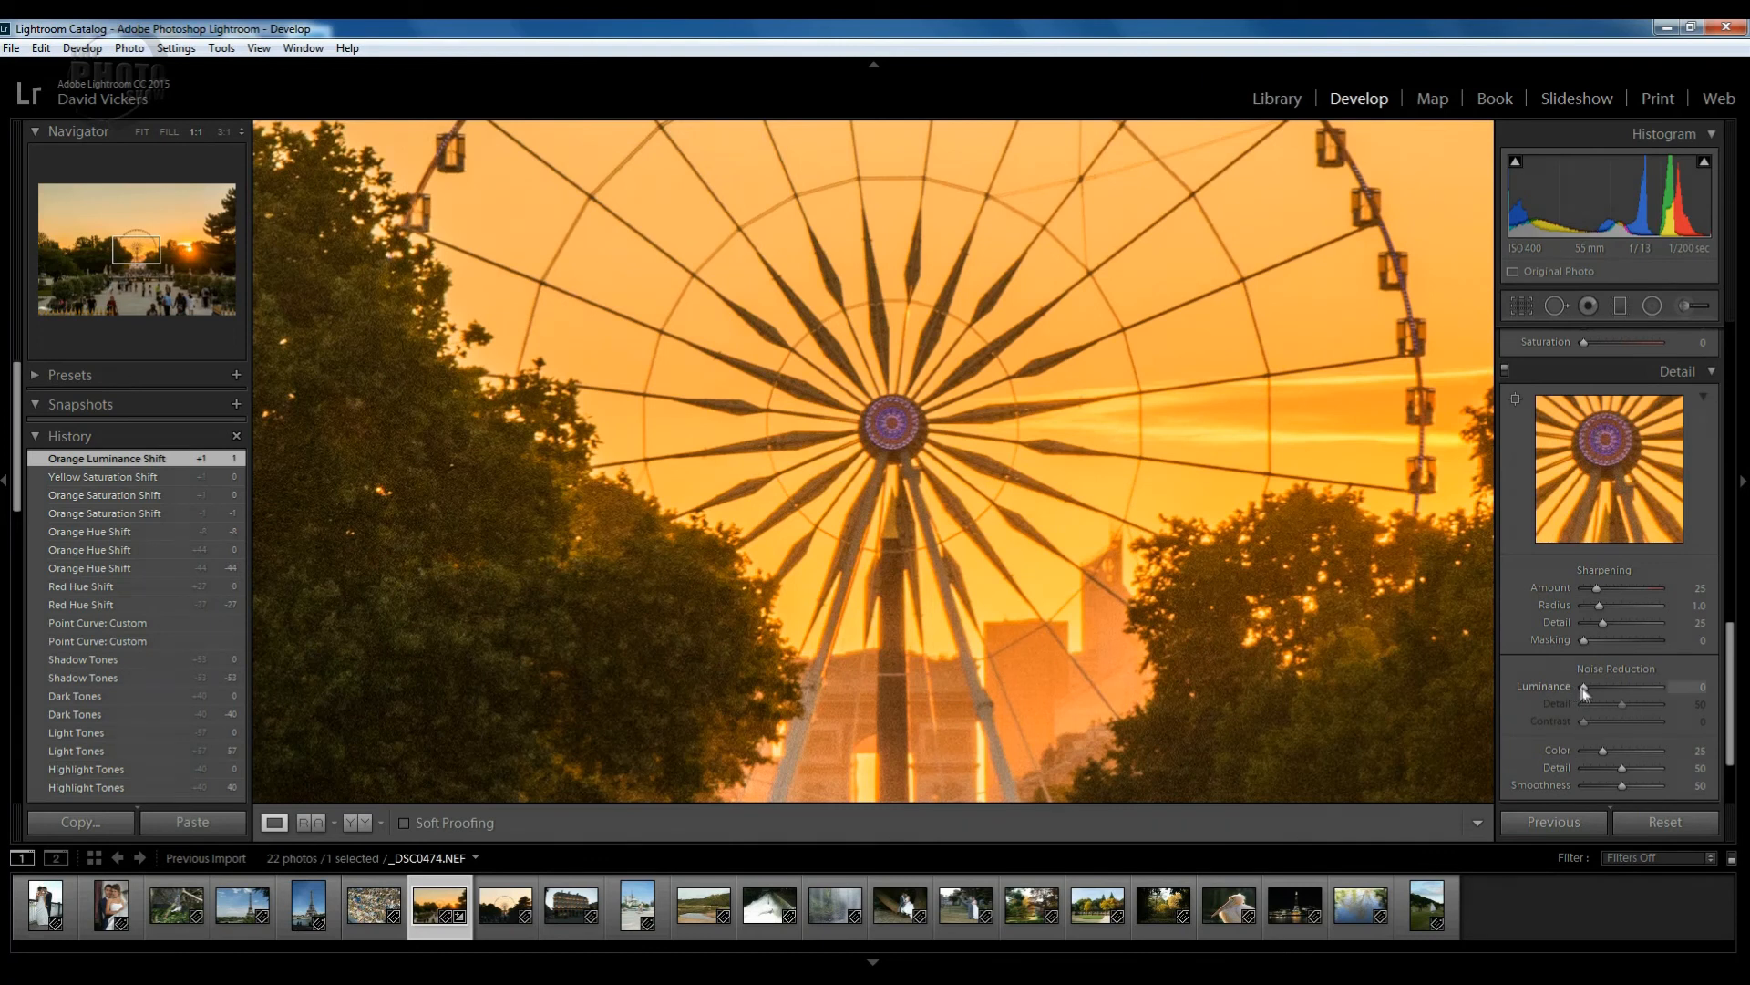
{"action": "left_click_drag", "start_coordinate": [1584, 687], "coordinate": [1606, 693]}
{"action": "left_click_drag", "start_coordinate": [1600, 682], "coordinate": [1605, 682]}
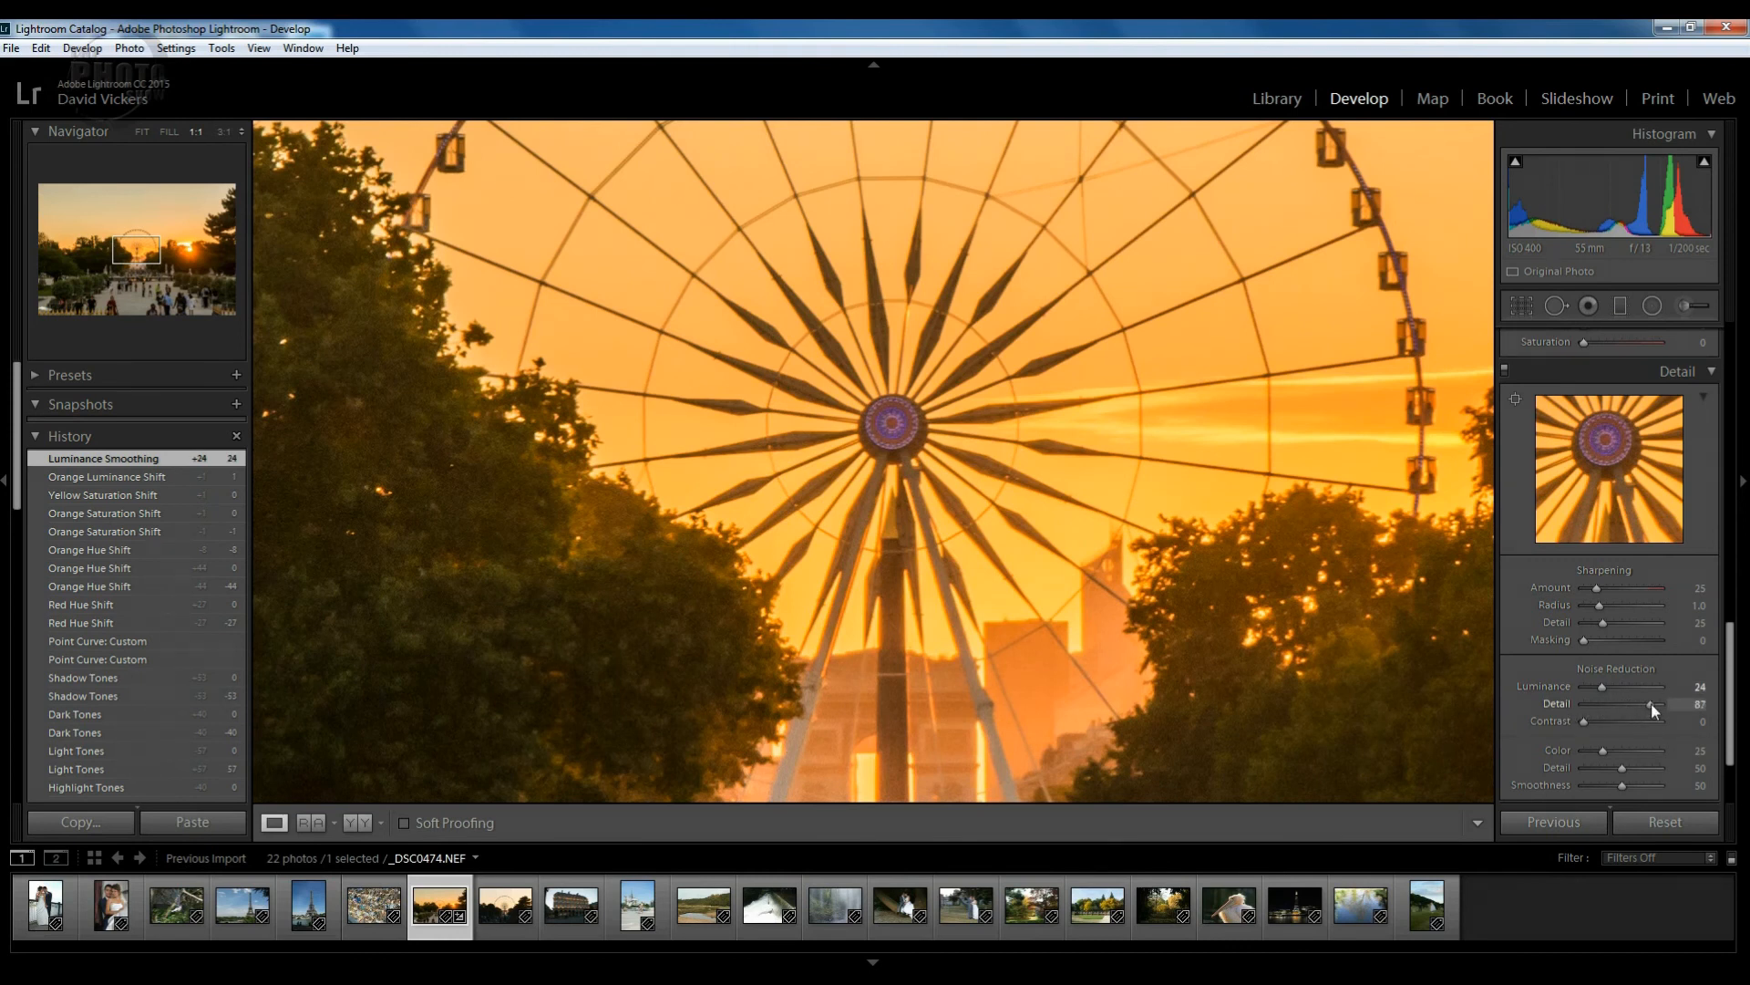
{"action": "left_click_drag", "start_coordinate": [1650, 702], "coordinate": [1650, 702]}
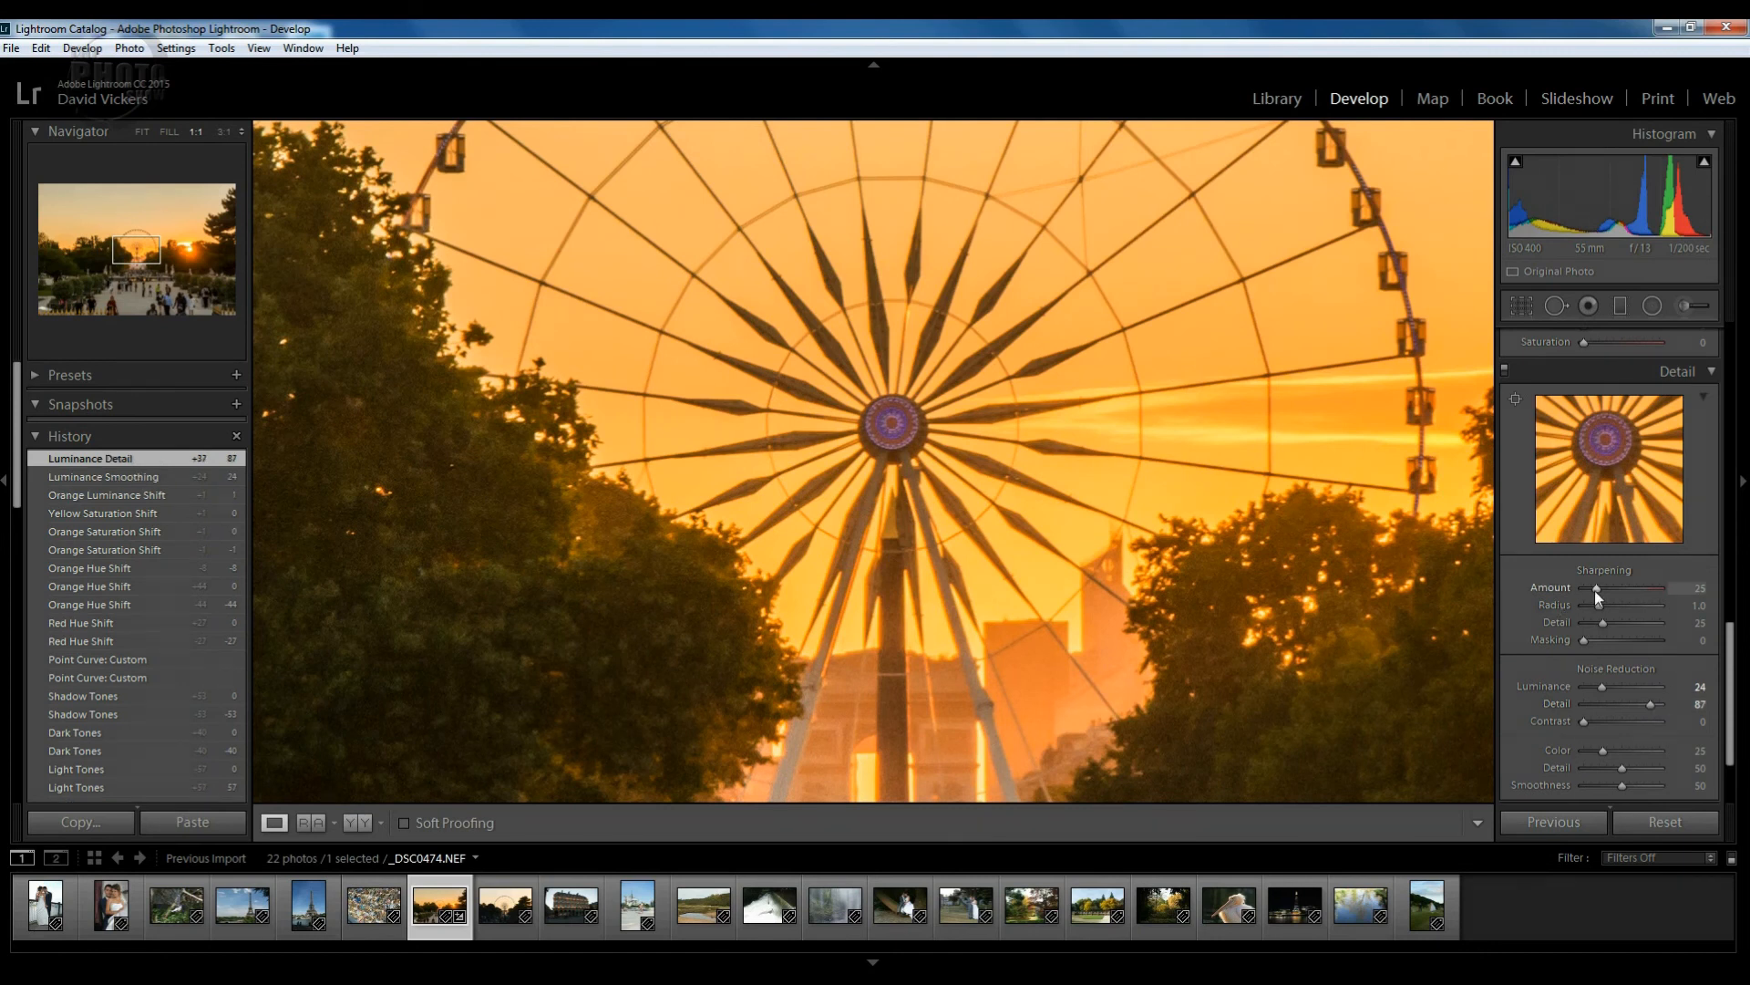
Raise sharpening Amount to 45 and set Masking to 64 while watching the mask preview.
{"action": "left_click_drag", "start_coordinate": [1597, 589], "coordinate": [1617, 589]}
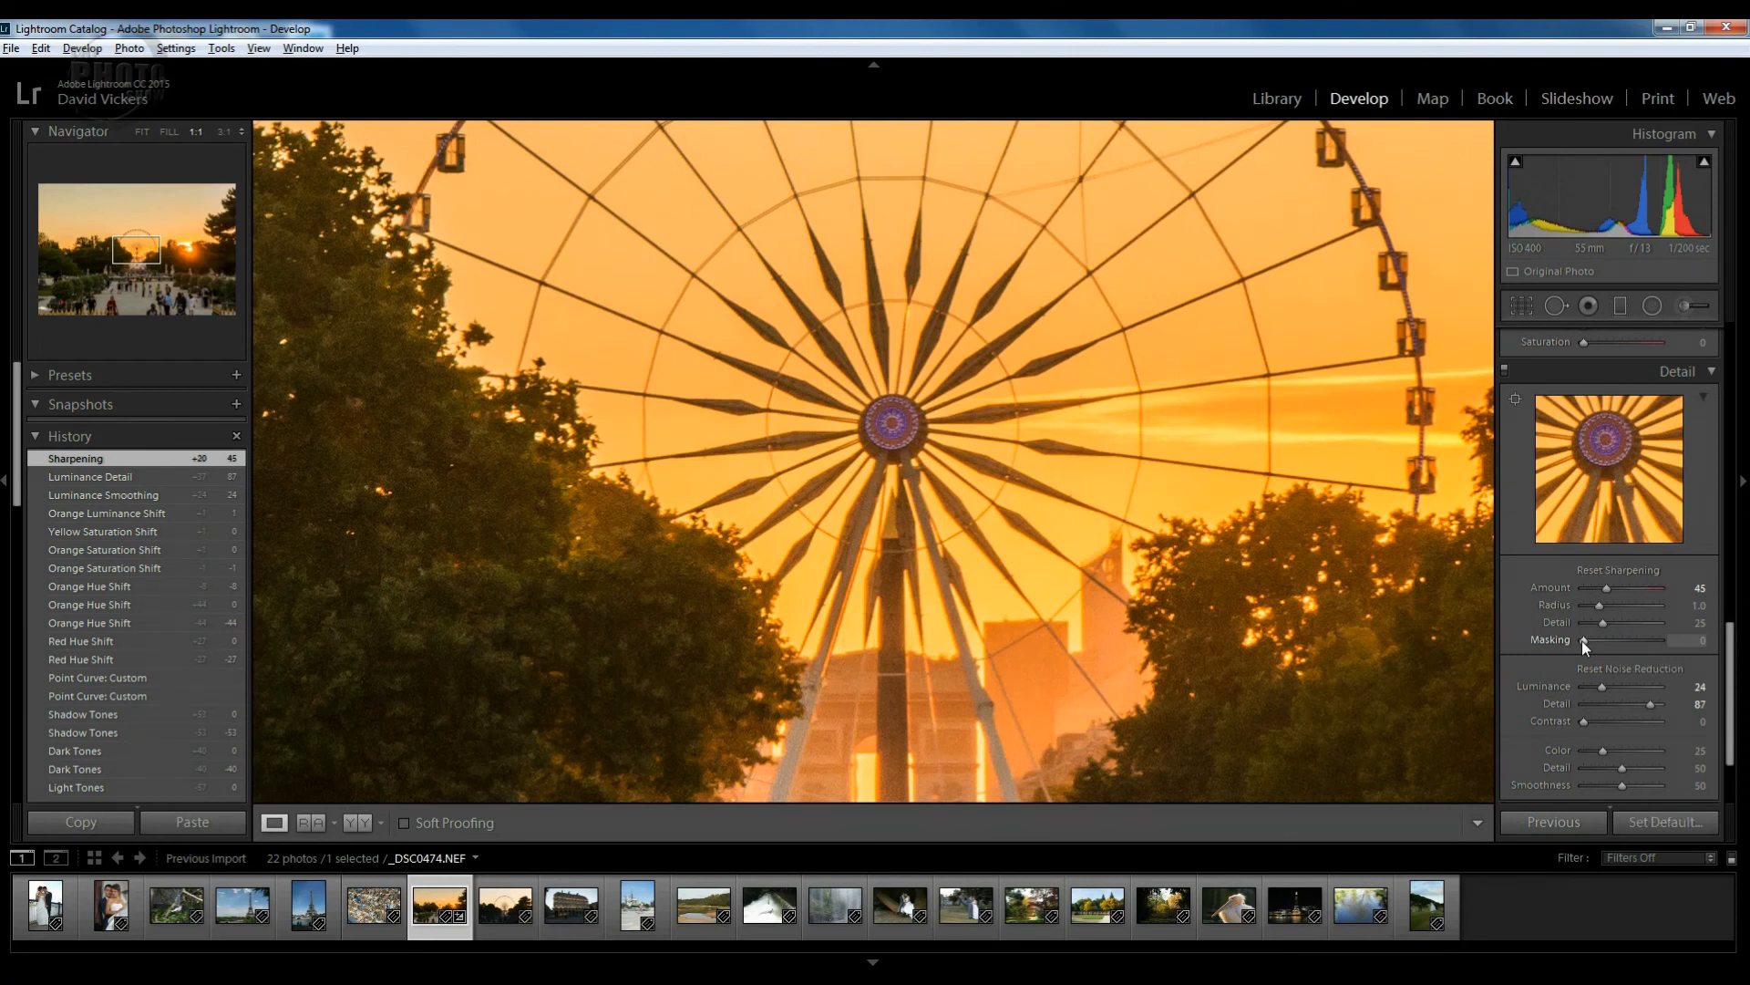
{"action": "left_click", "coordinate": [1583, 640], "text": "alt"}
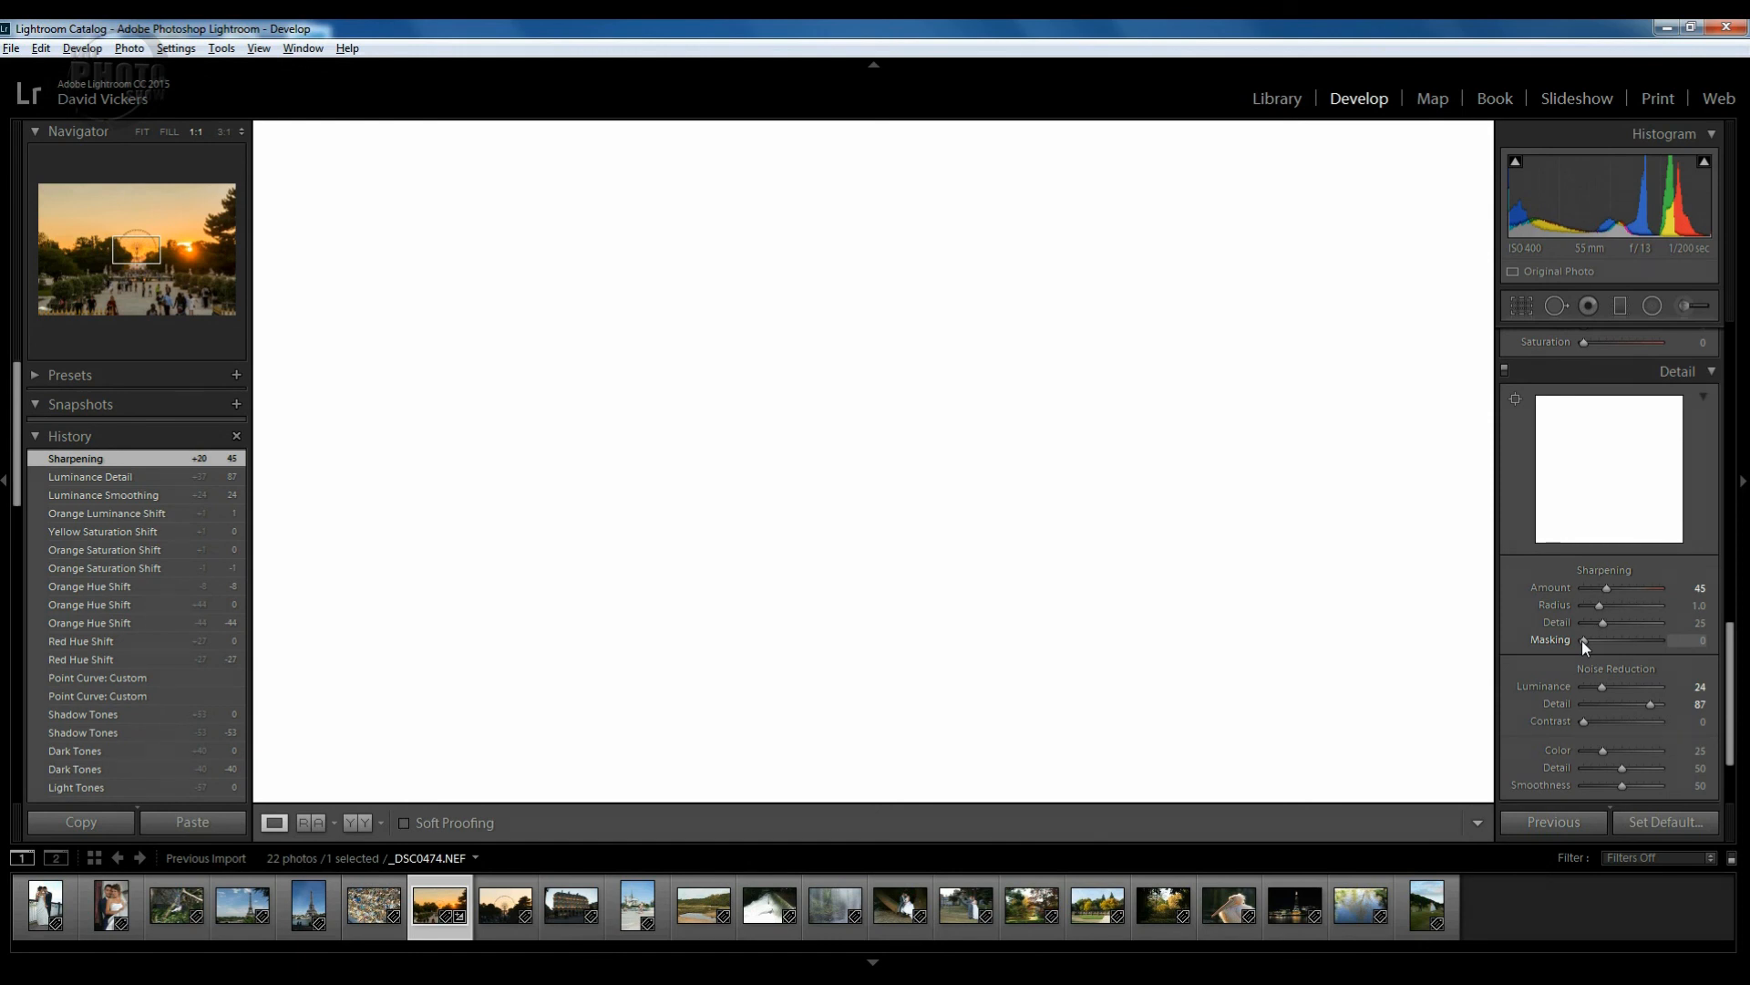
{"action": "left_click_drag", "start_coordinate": [1582, 640], "coordinate": [1634, 640]}
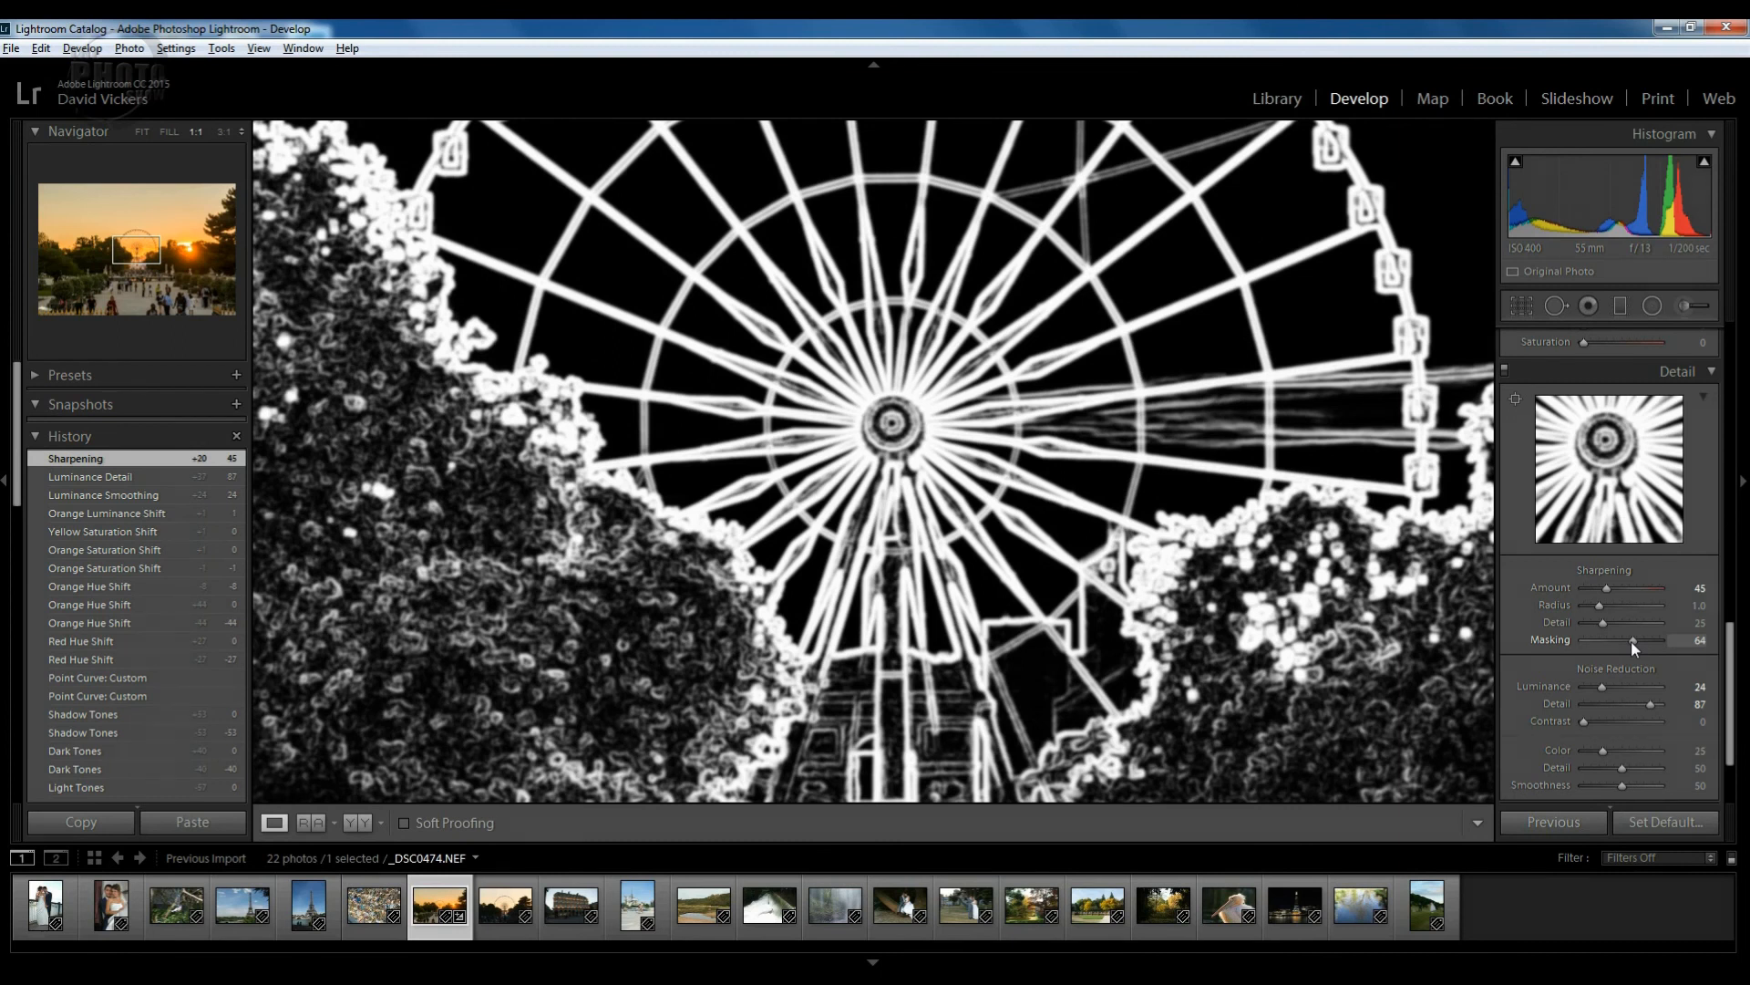
{"action": "left_click_drag", "start_coordinate": [1634, 641], "coordinate": [1634, 642]}
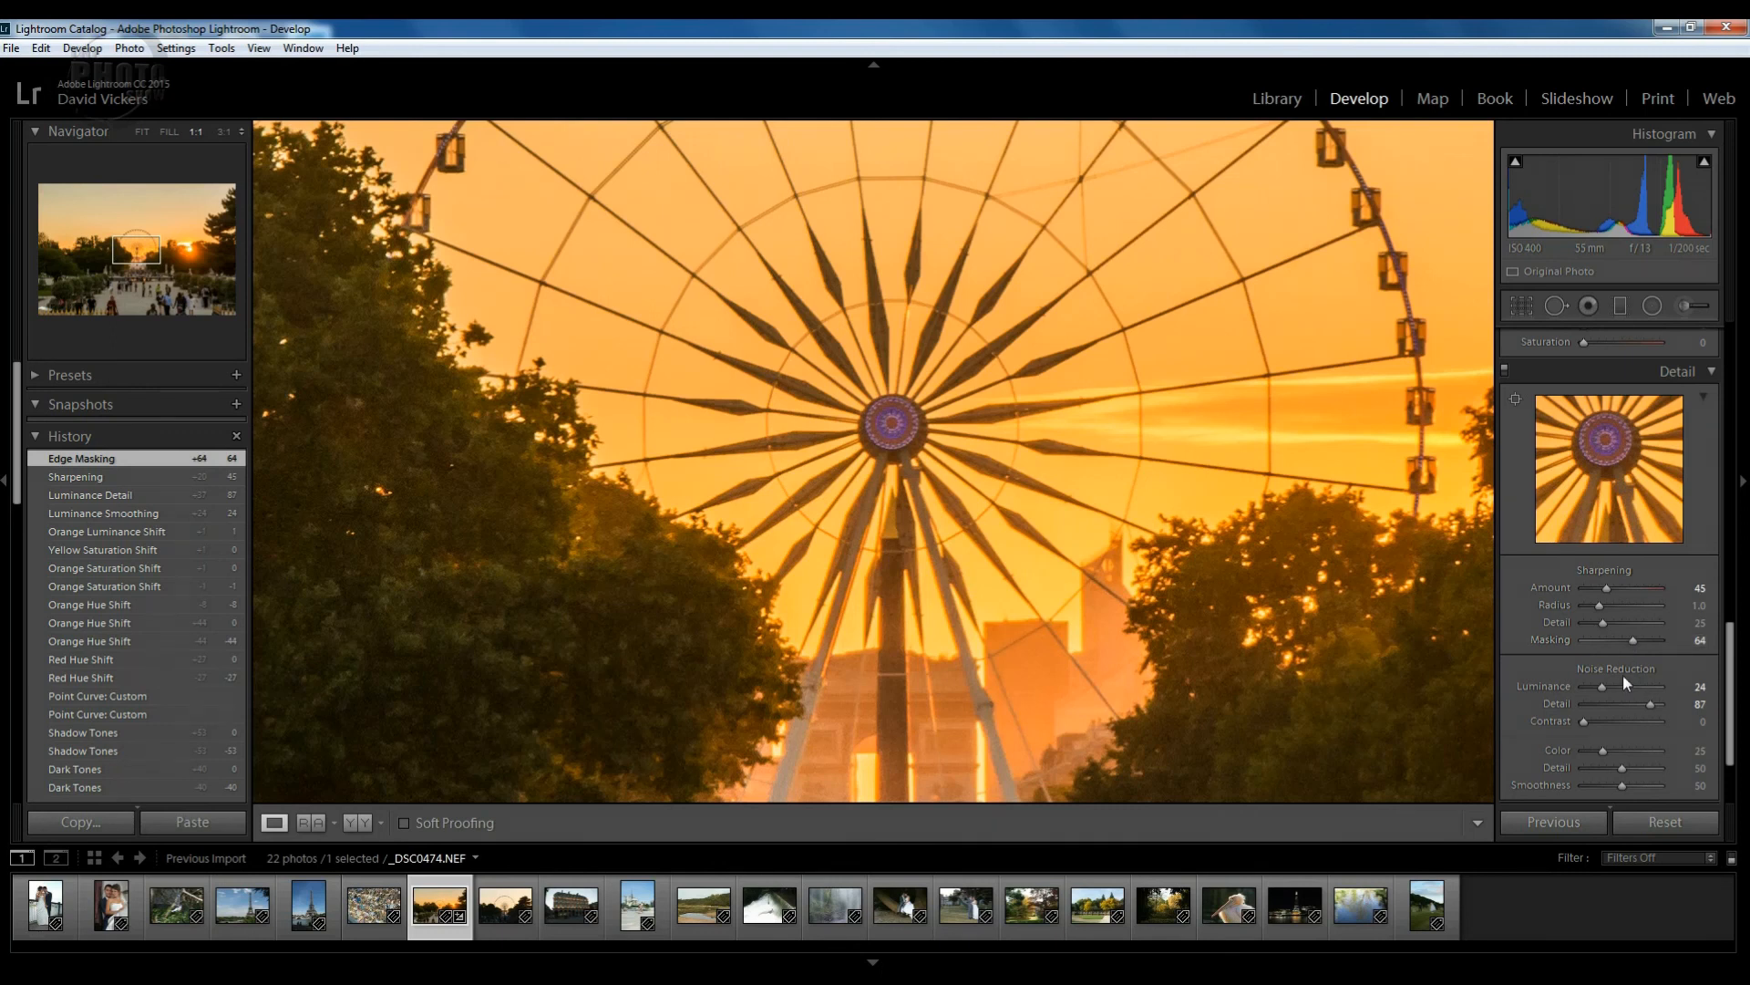
Fit the whole photo in view and toggle the Before/After side-by-side comparison on and off.
{"action": "left_click", "coordinate": [882, 491]}
{"action": "left_click", "coordinate": [883, 492]}
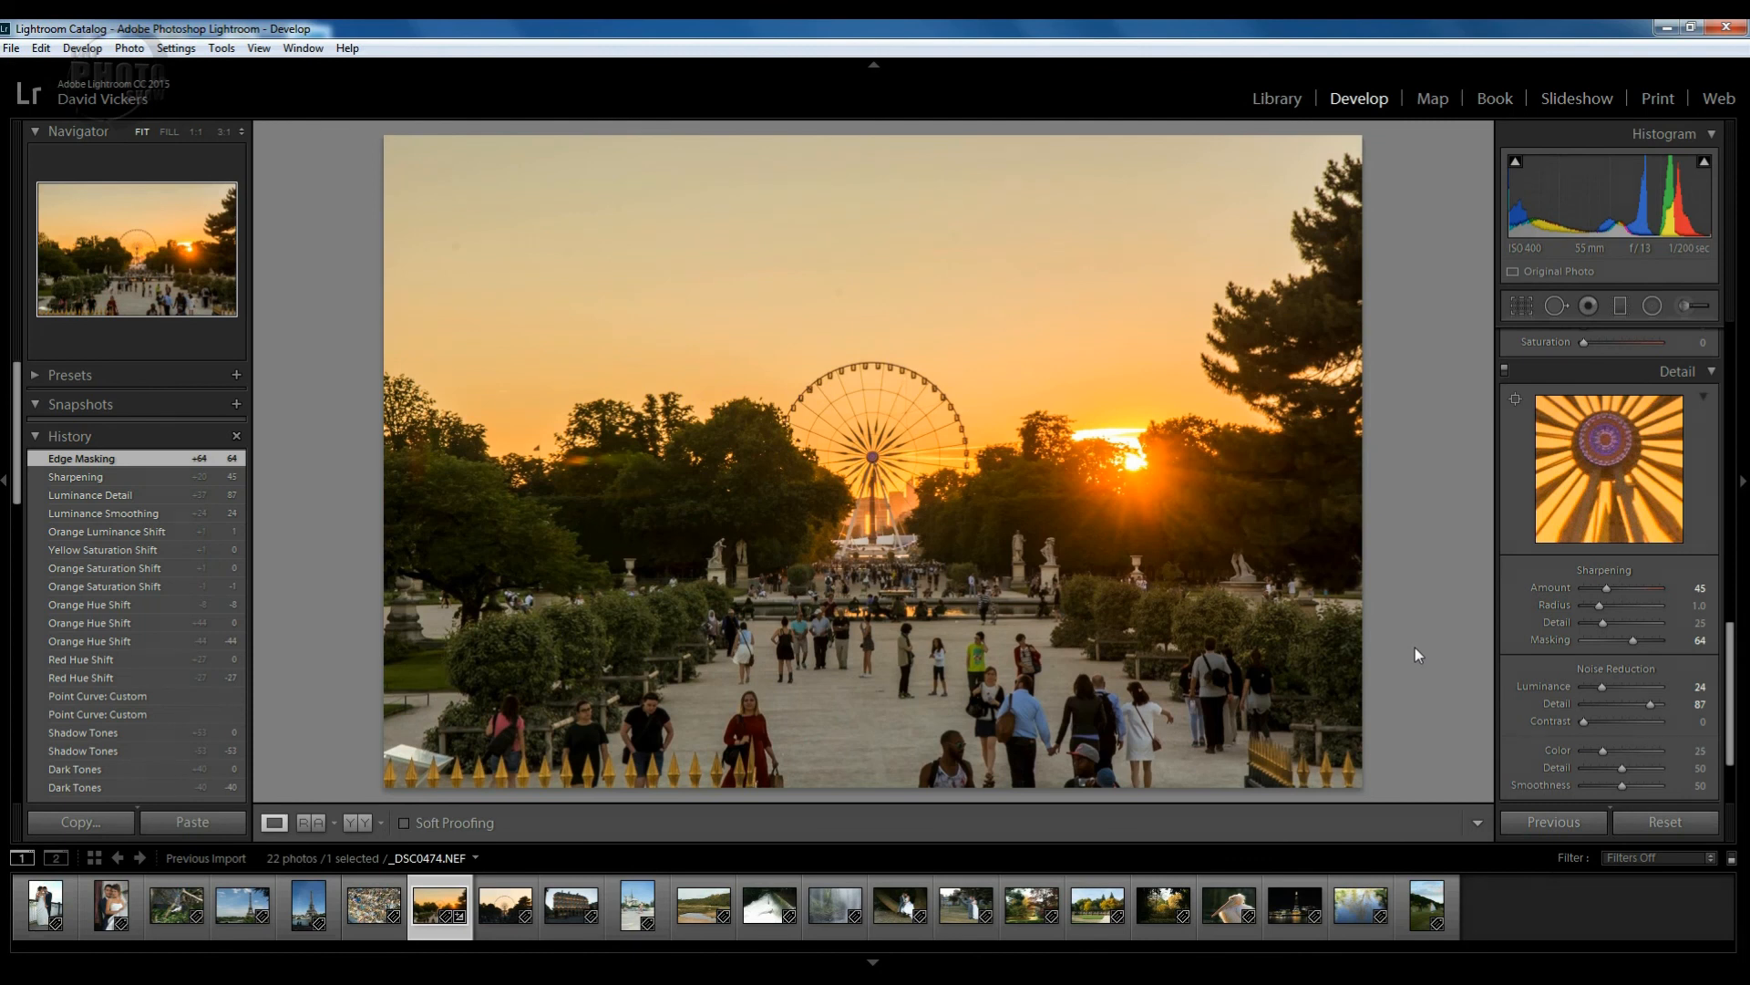
{"action": "key", "text": "y"}
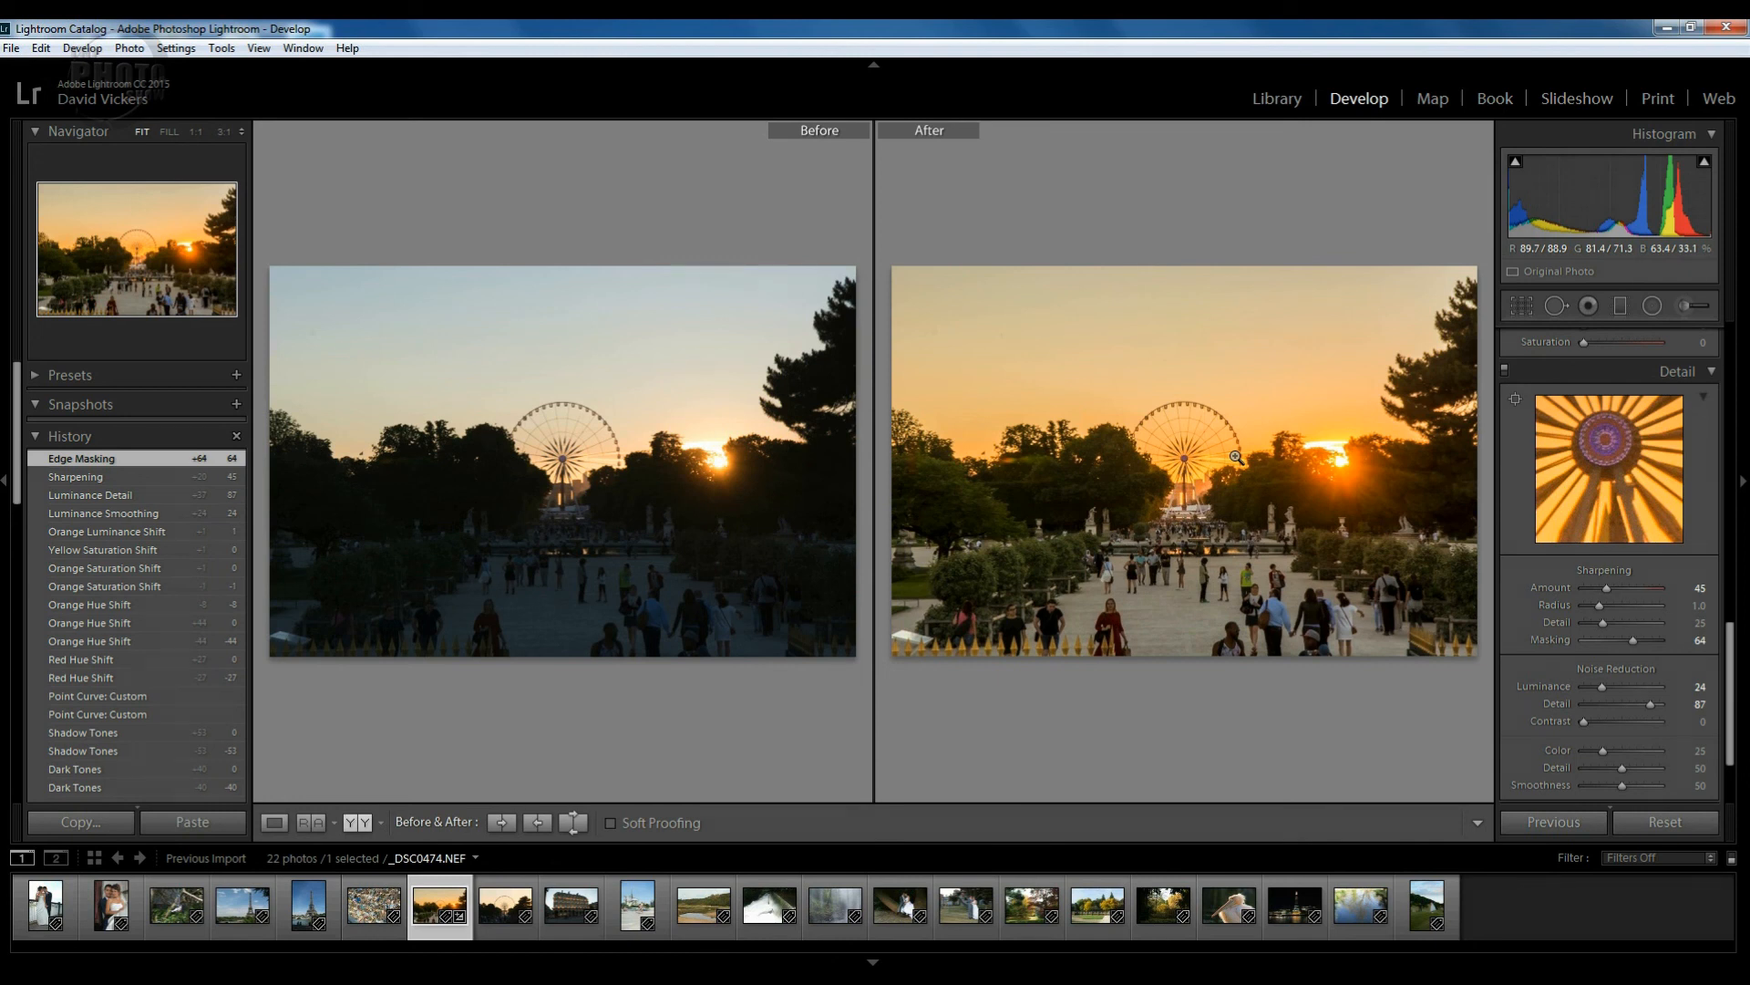
{"action": "key", "text": "y"}
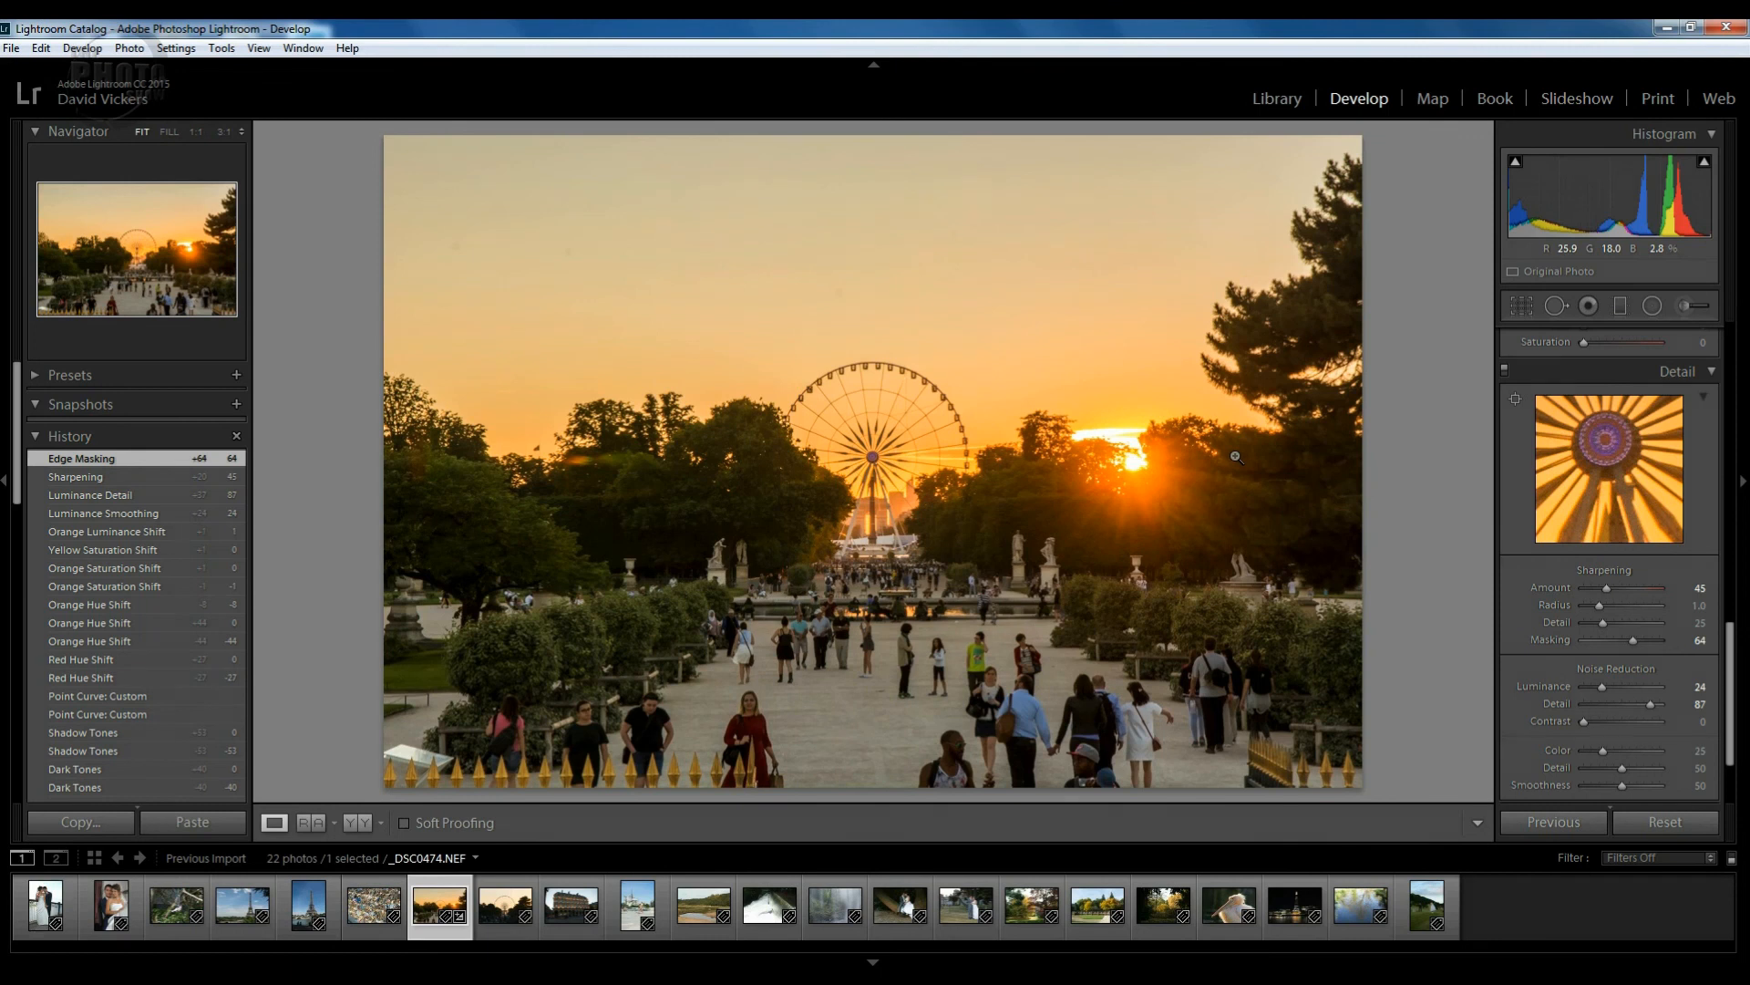
In the Export dialog, change the custom file name to Paris 474LRaa.
{"action": "left_click", "coordinate": [11, 49]}
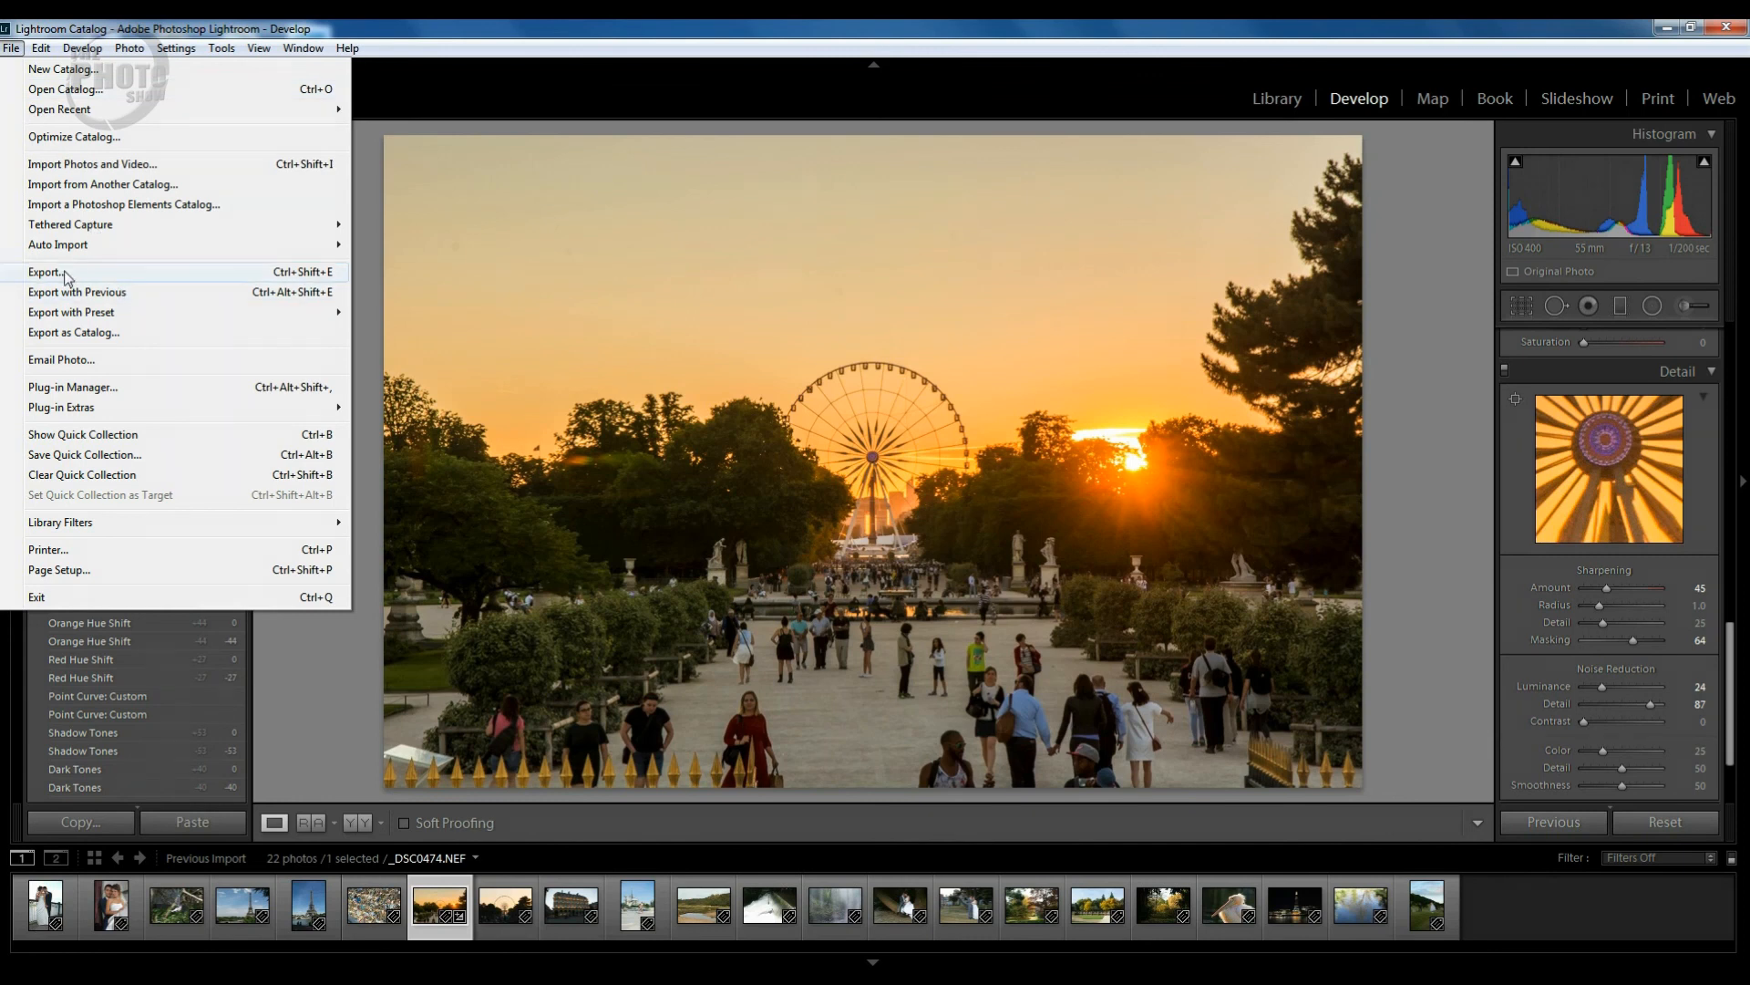
{"action": "left_click", "coordinate": [124, 273]}
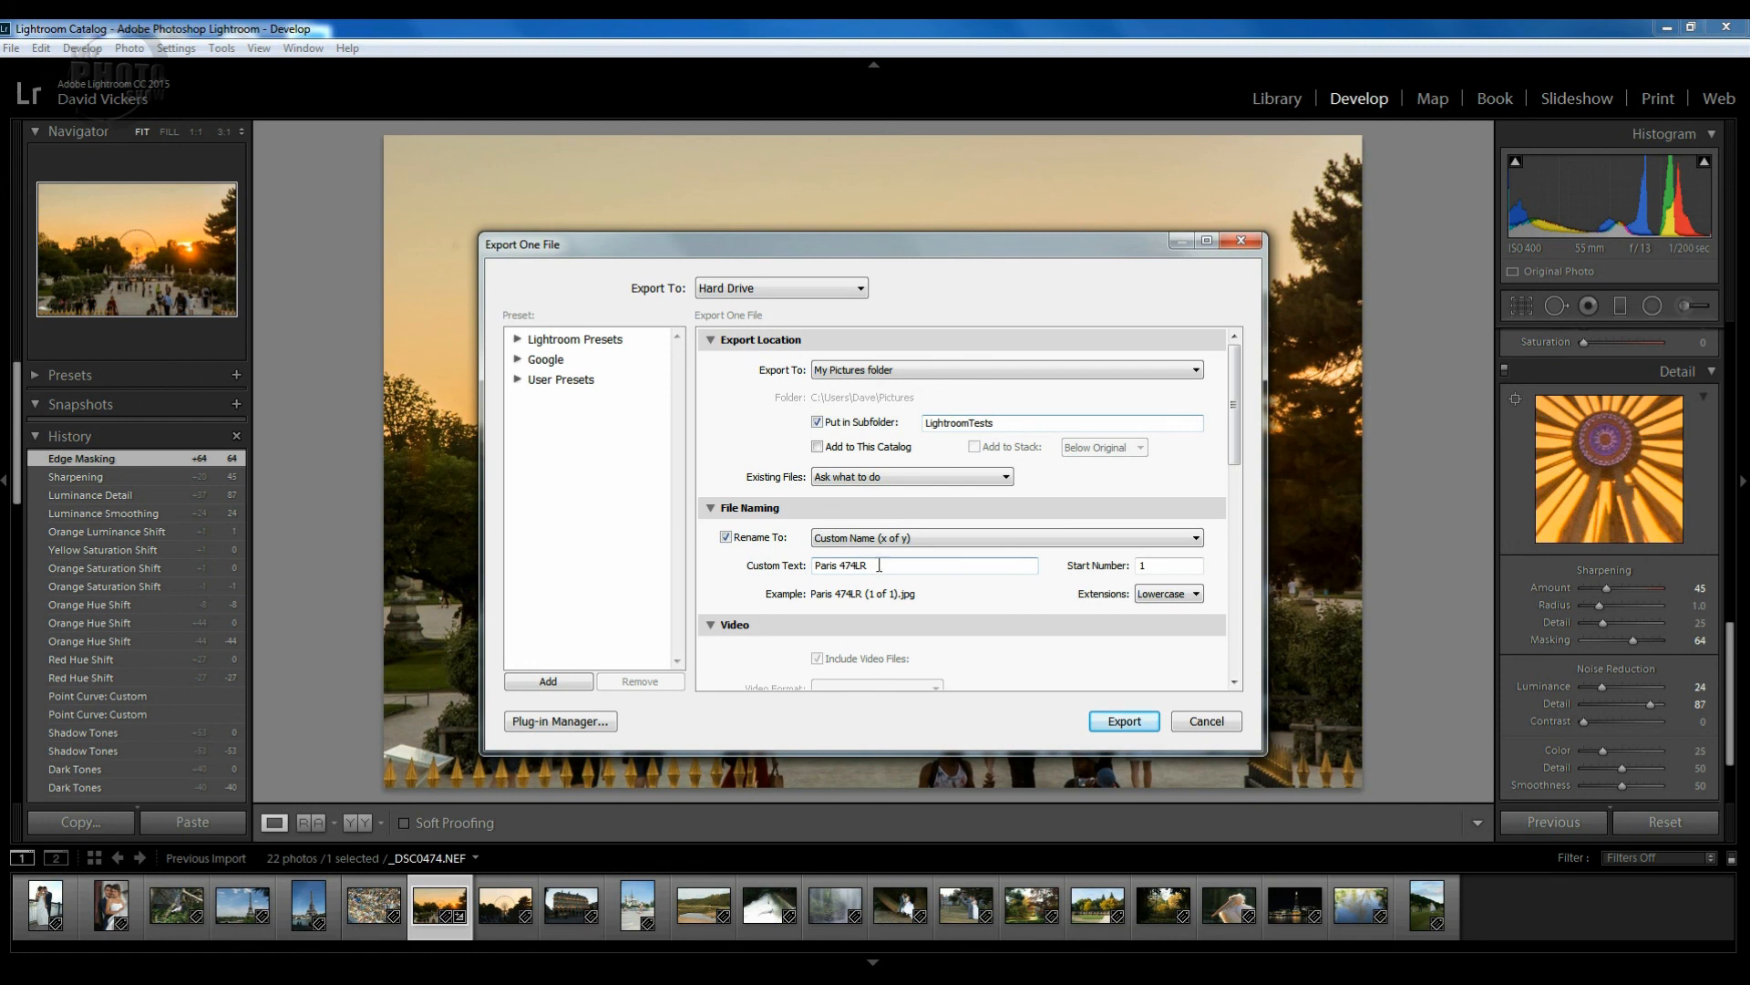
{"action": "triple_click", "coordinate": [857, 567]}
{"action": "left_click", "coordinate": [872, 565]}
{"action": "left_click_drag", "start_coordinate": [872, 566], "coordinate": [858, 565]}
{"action": "left_click", "coordinate": [880, 569]}
{"action": "type", "text": "aa"}
Keep JPEG quality 100 and sRGB colour space, and export the photo.
{"action": "left_click_drag", "start_coordinate": [1233, 423], "coordinate": [1233, 533]}
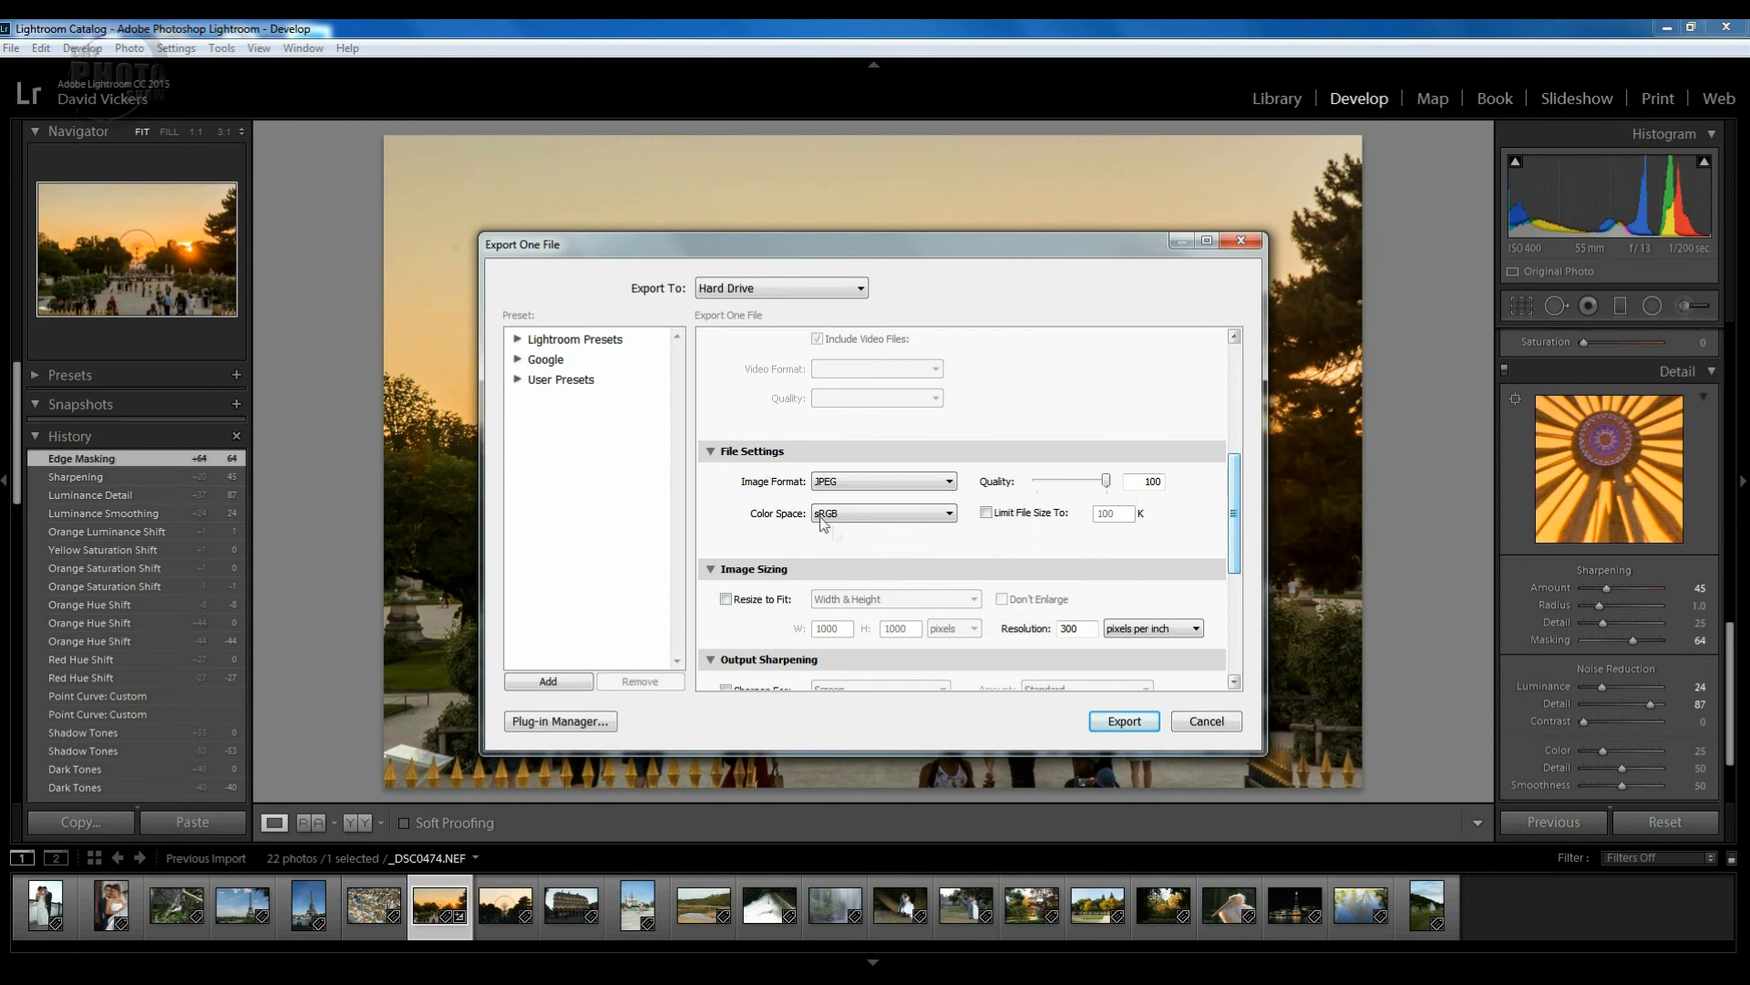
{"action": "left_click_drag", "start_coordinate": [1237, 535], "coordinate": [1238, 637]}
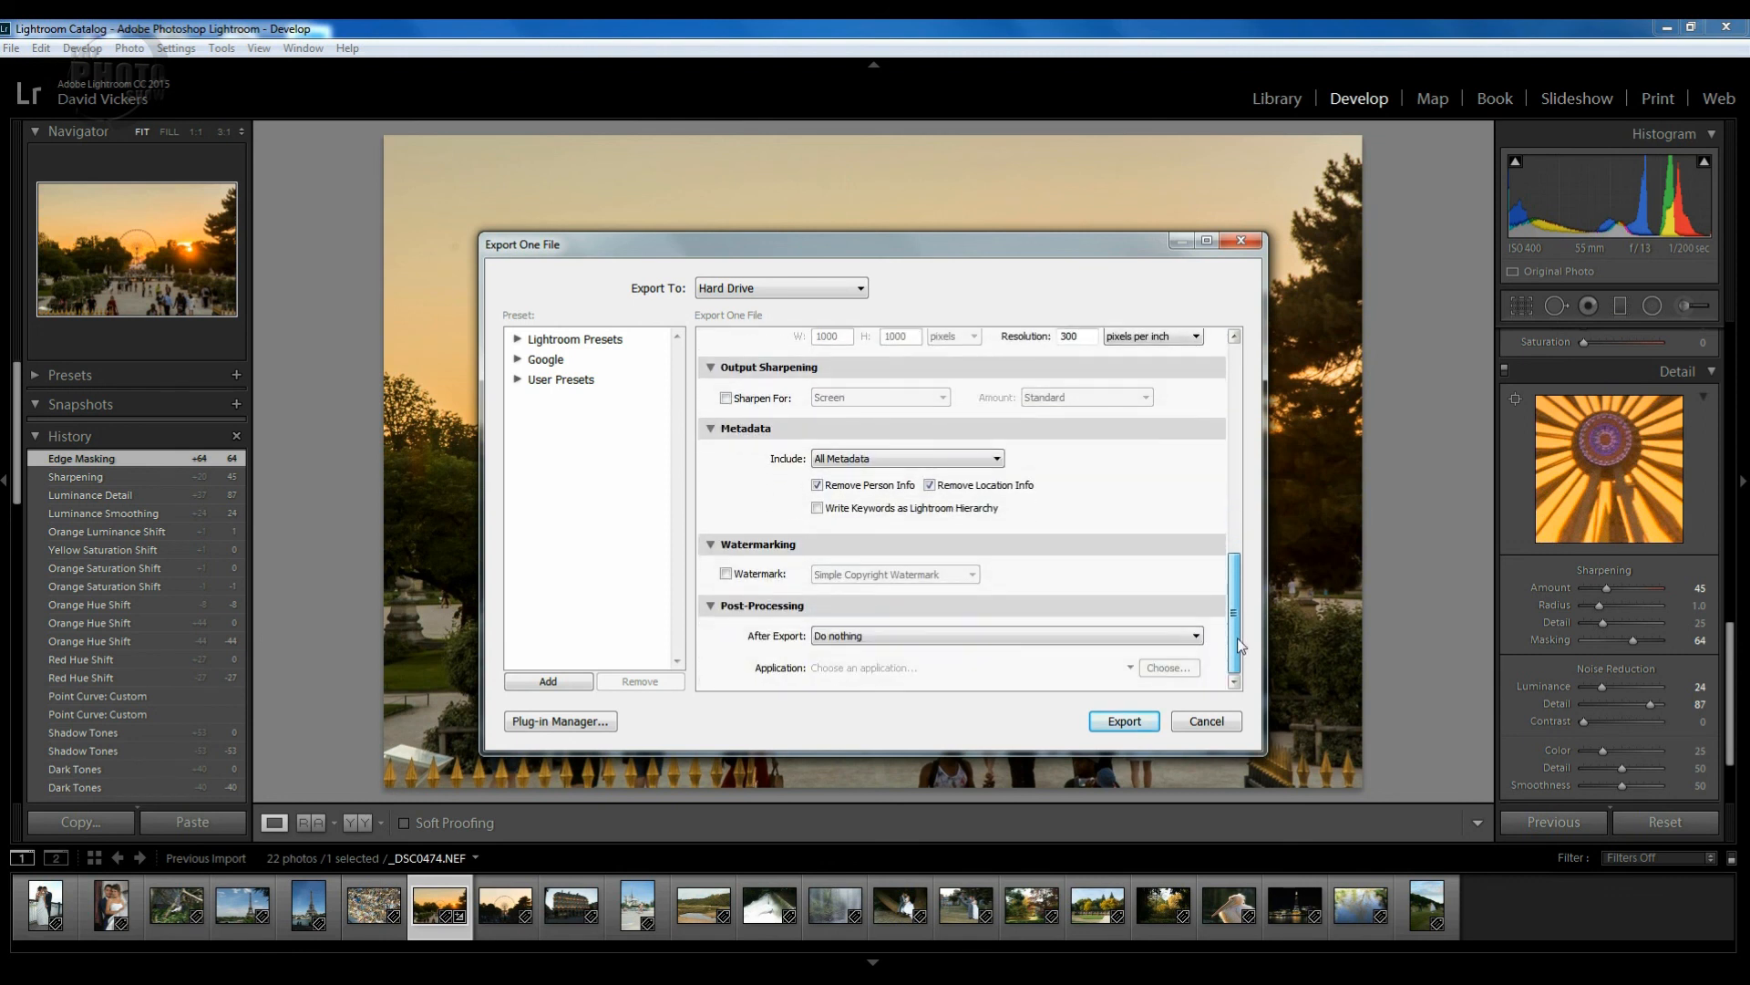
{"action": "left_click", "coordinate": [1125, 720]}
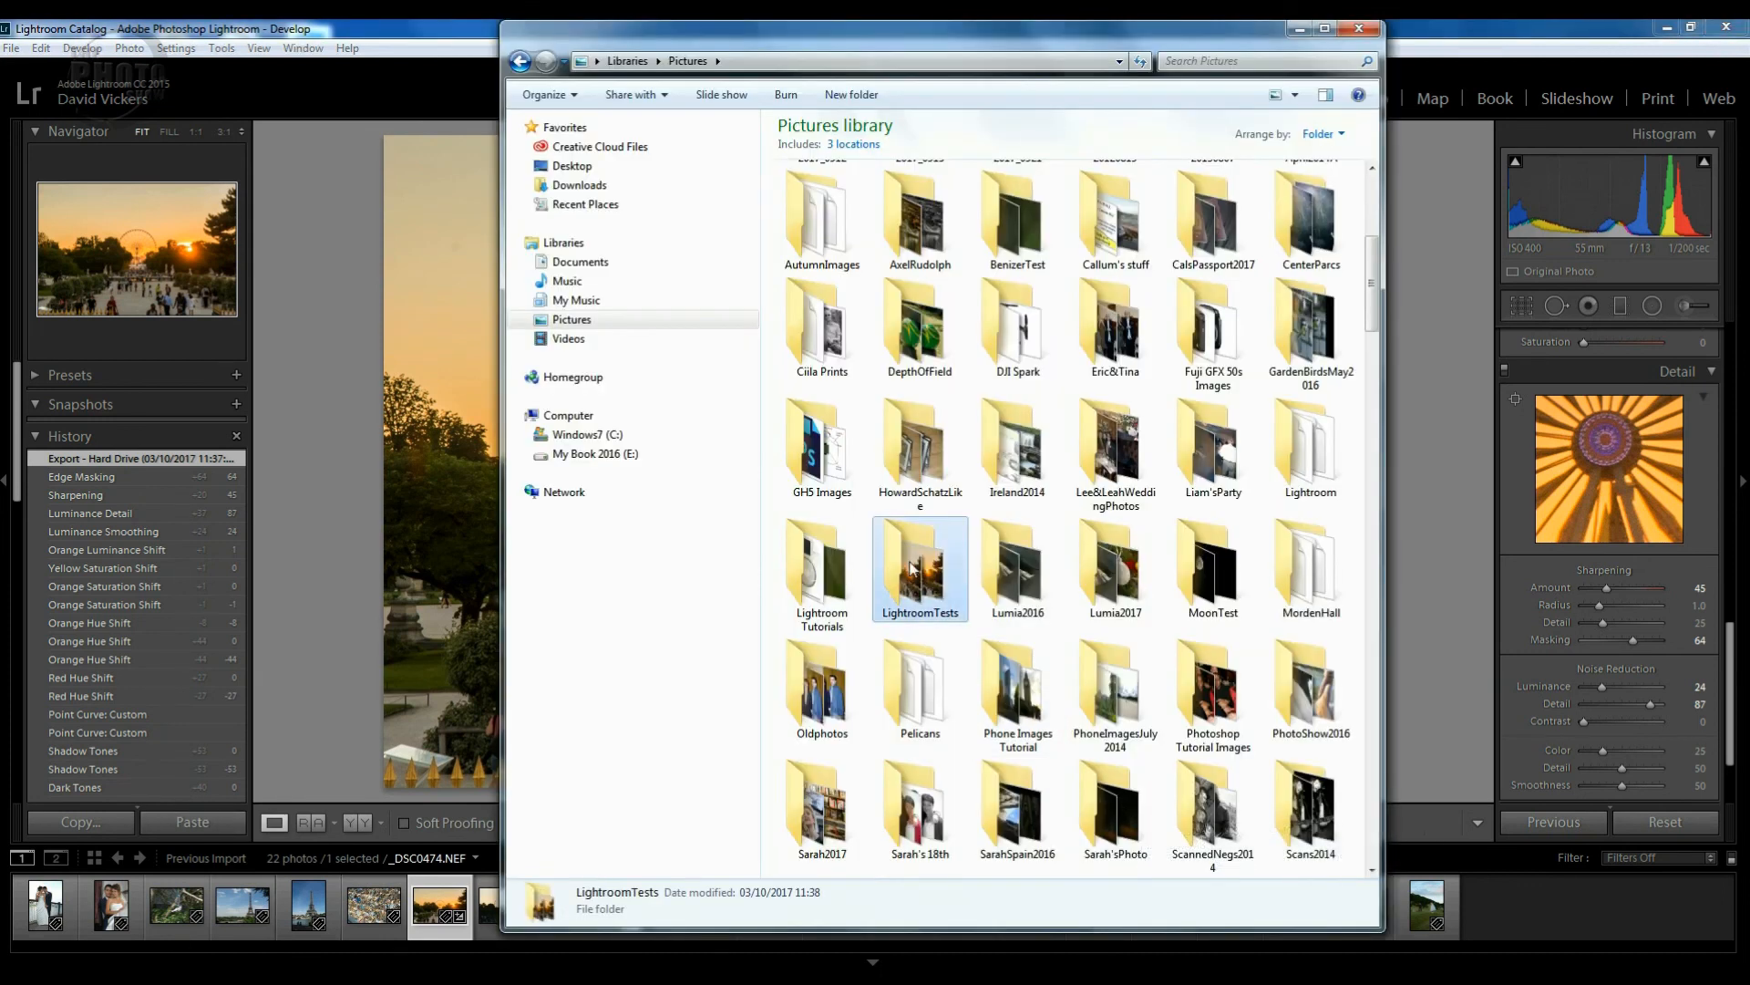
{"action": "double_click", "coordinate": [912, 566]}
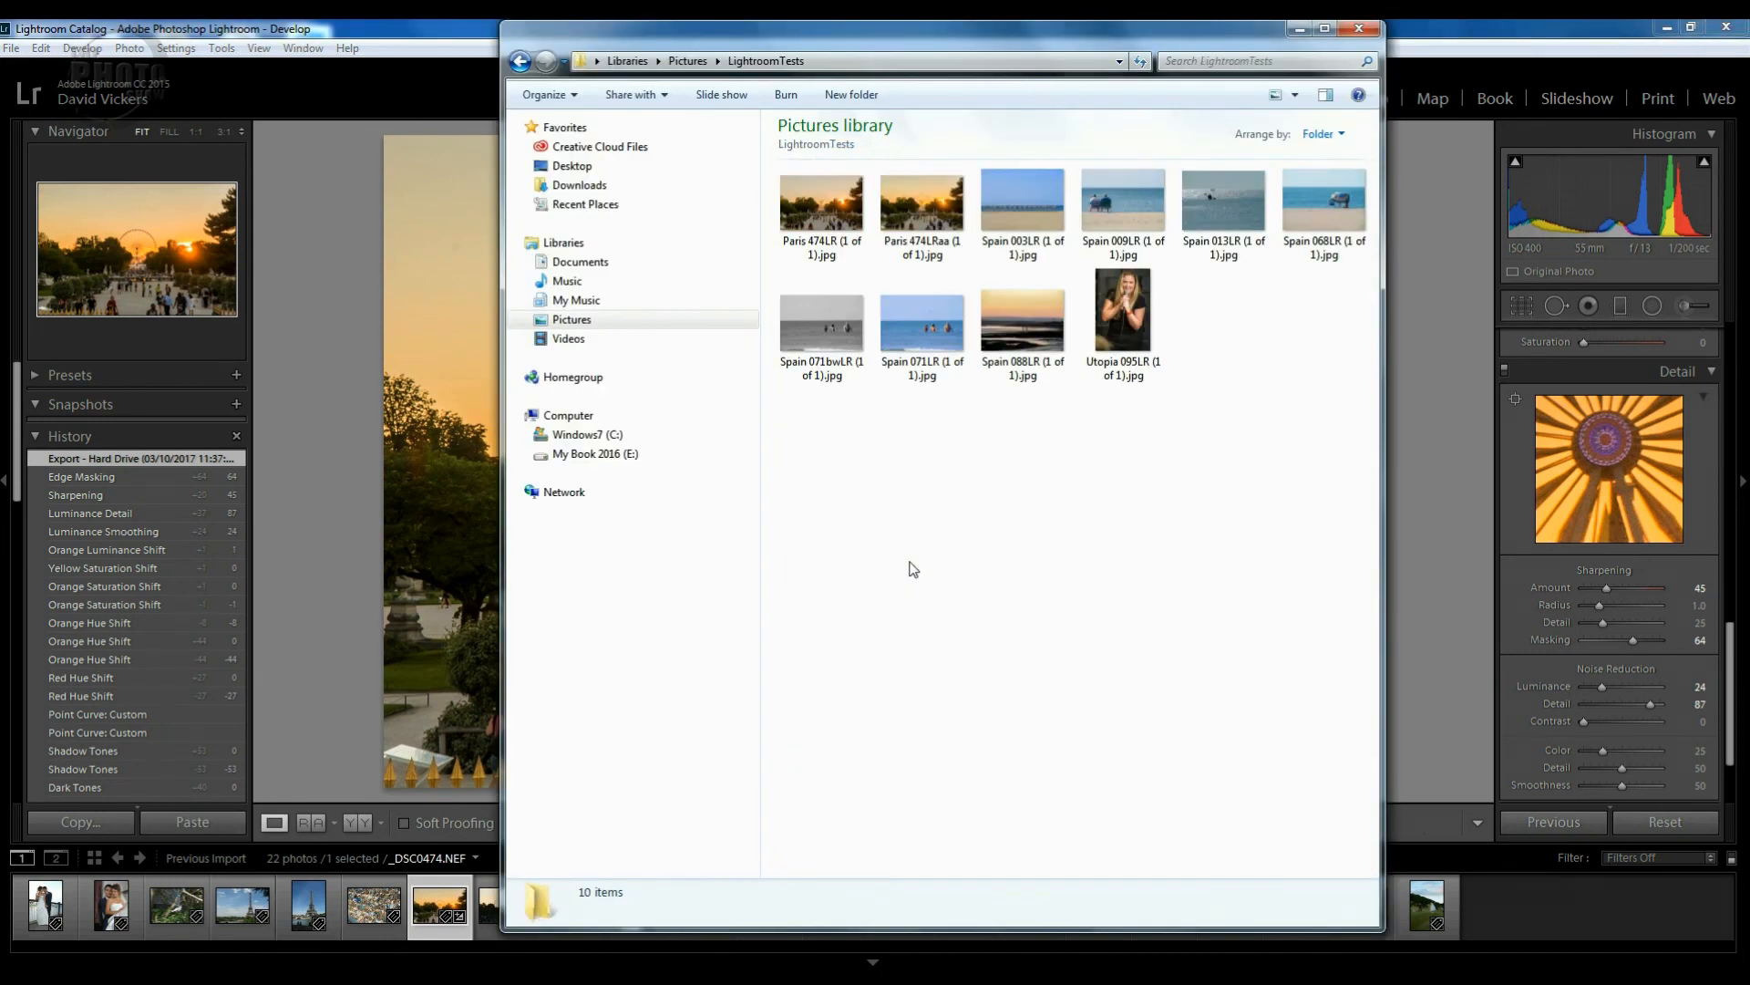
{"action": "double_click", "coordinate": [915, 216]}
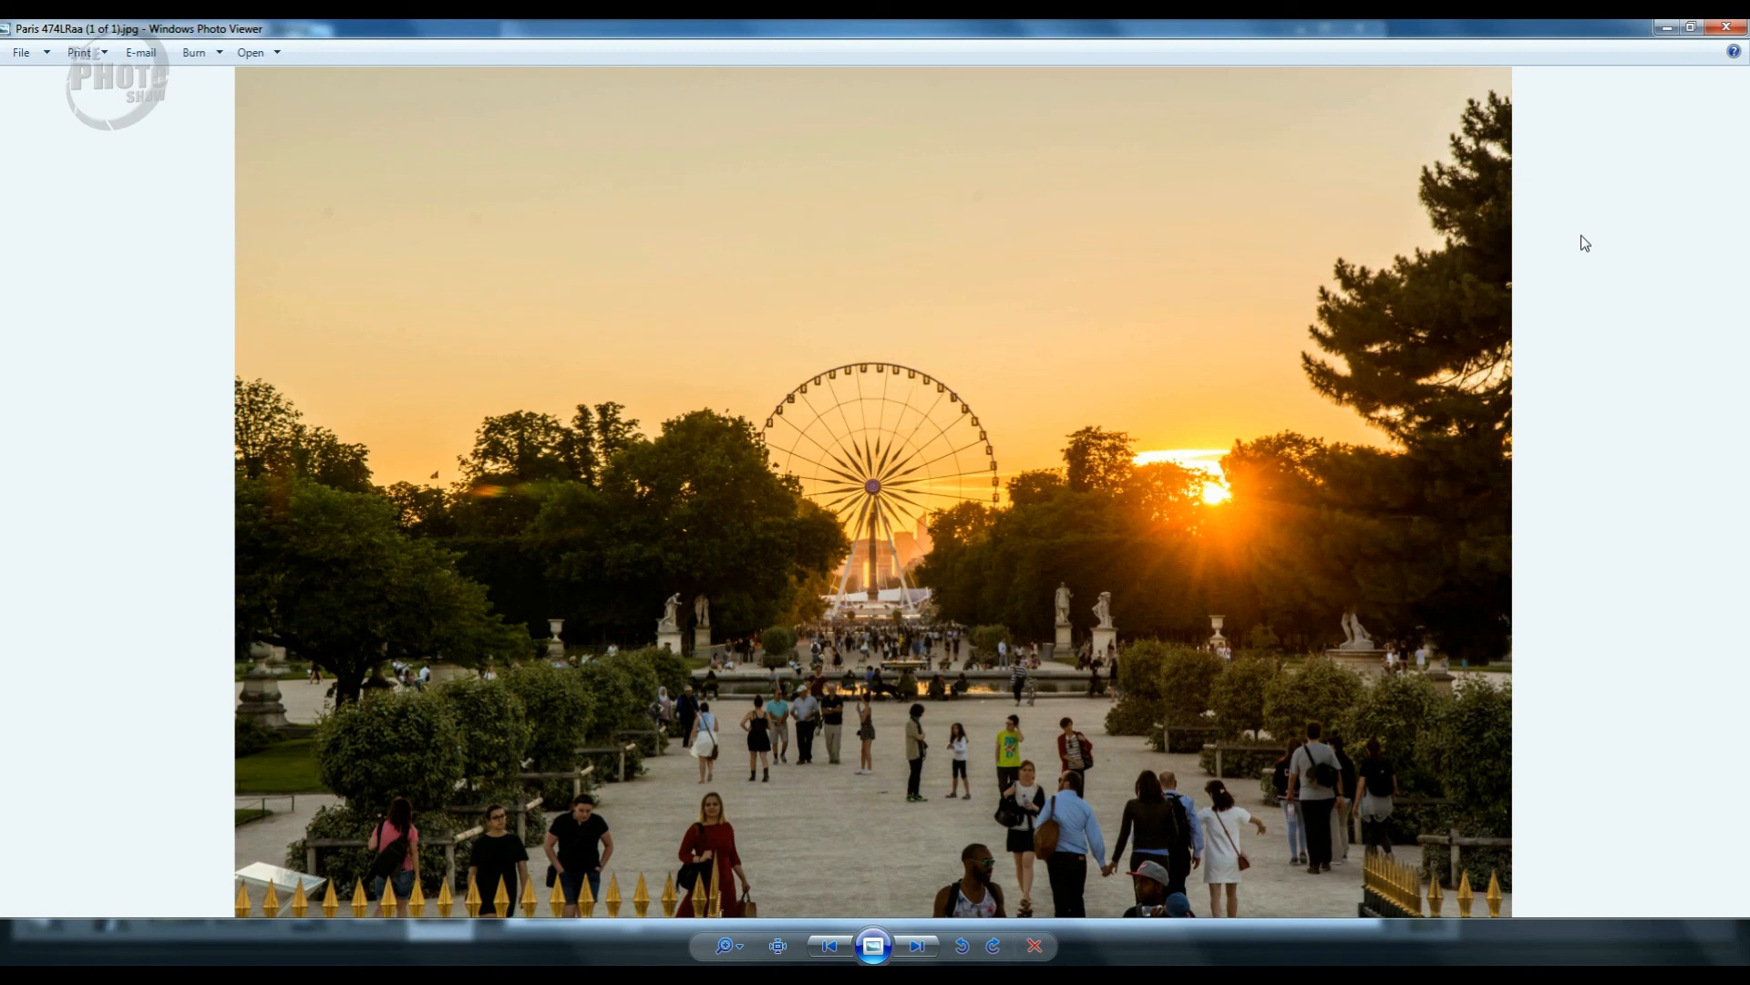
{"action": "left_click", "coordinate": [1730, 29]}
{"action": "left_click", "coordinate": [1358, 28]}
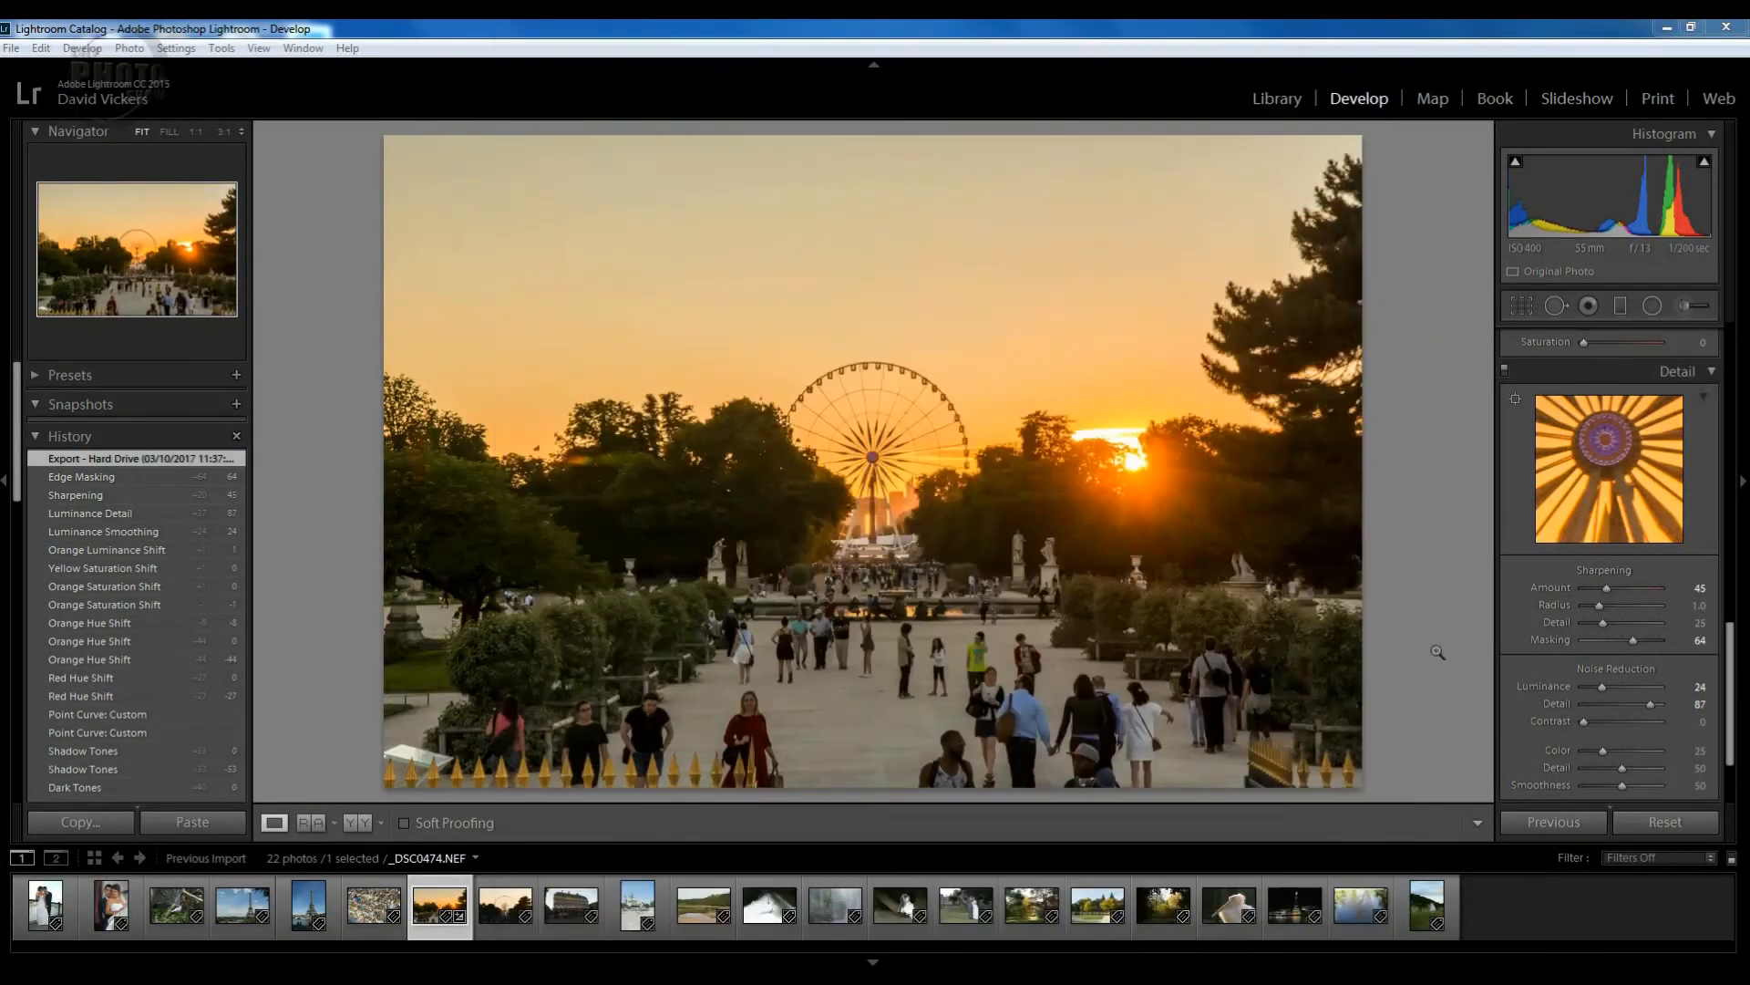